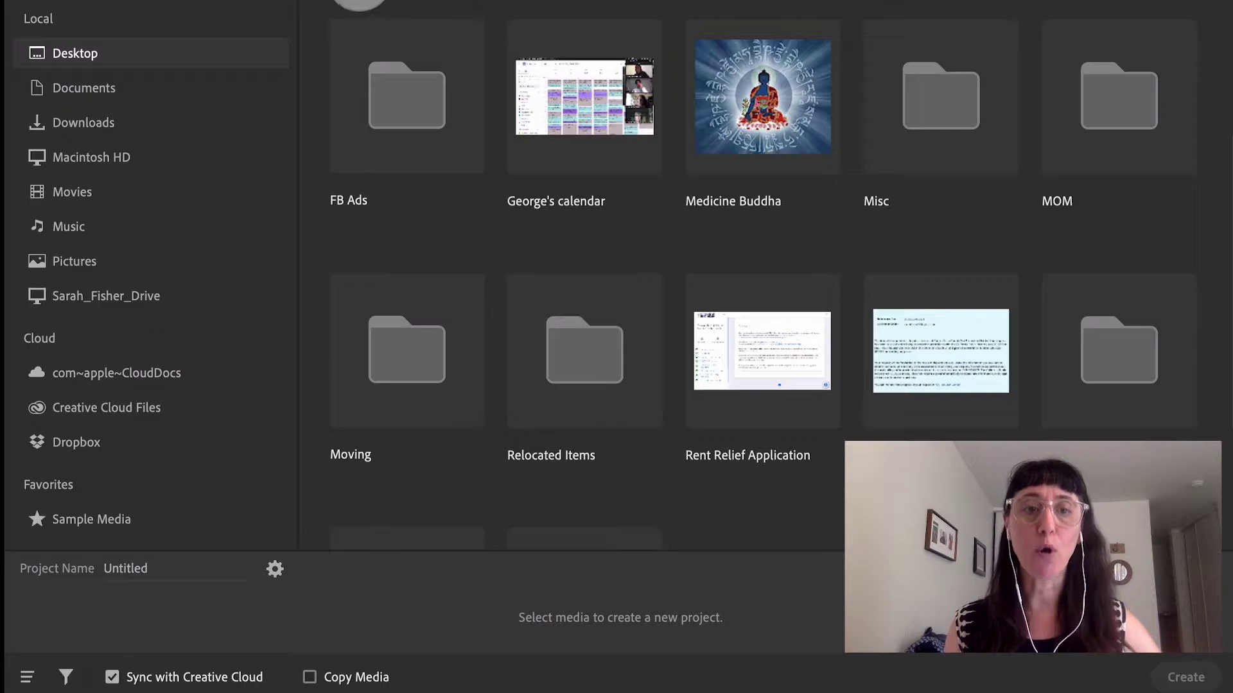
- Name the new project "Editing Test 01"
left_click(142, 569)
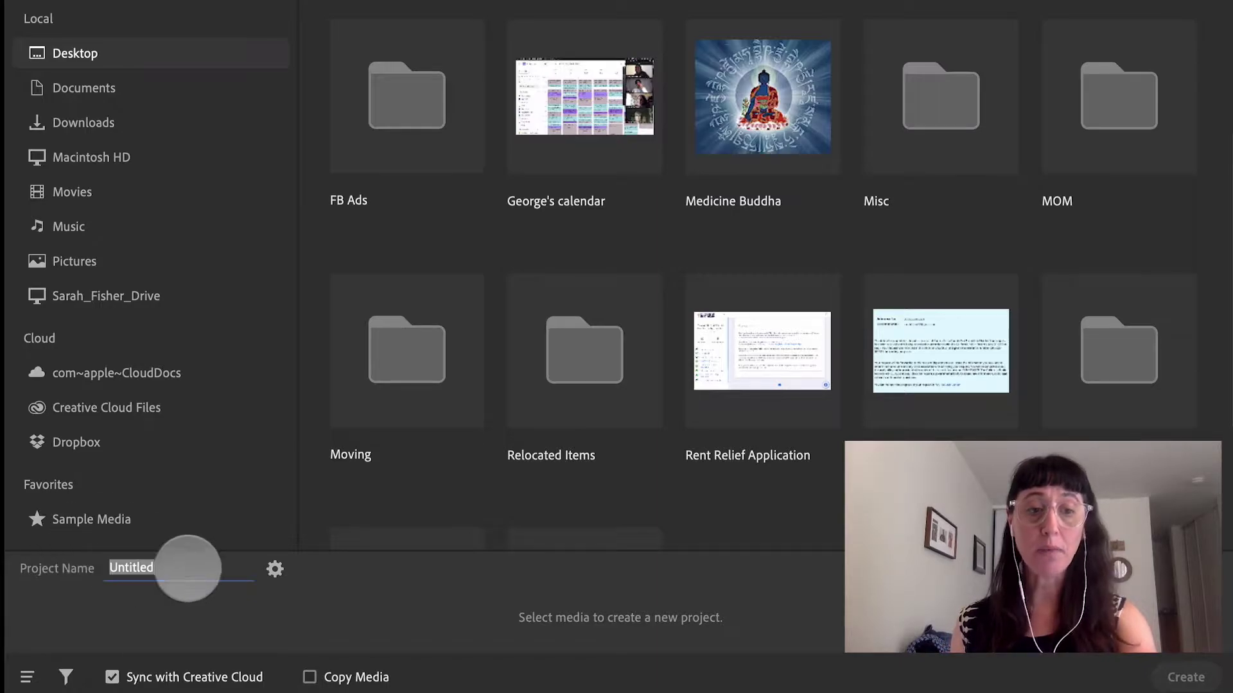
type("Editing Test")
type("01")
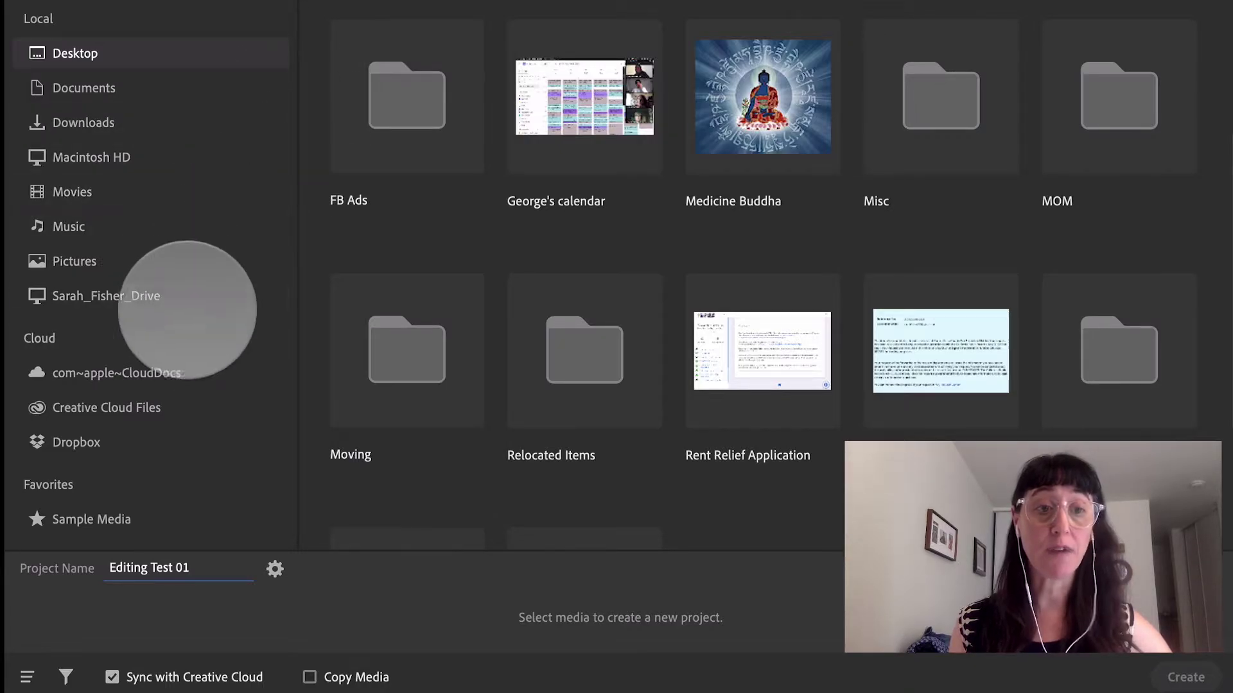
- From the external drive, select Stock Video Footage 7, the yoga clip and the red candle clip for the project, in that order
left_click(184, 307)
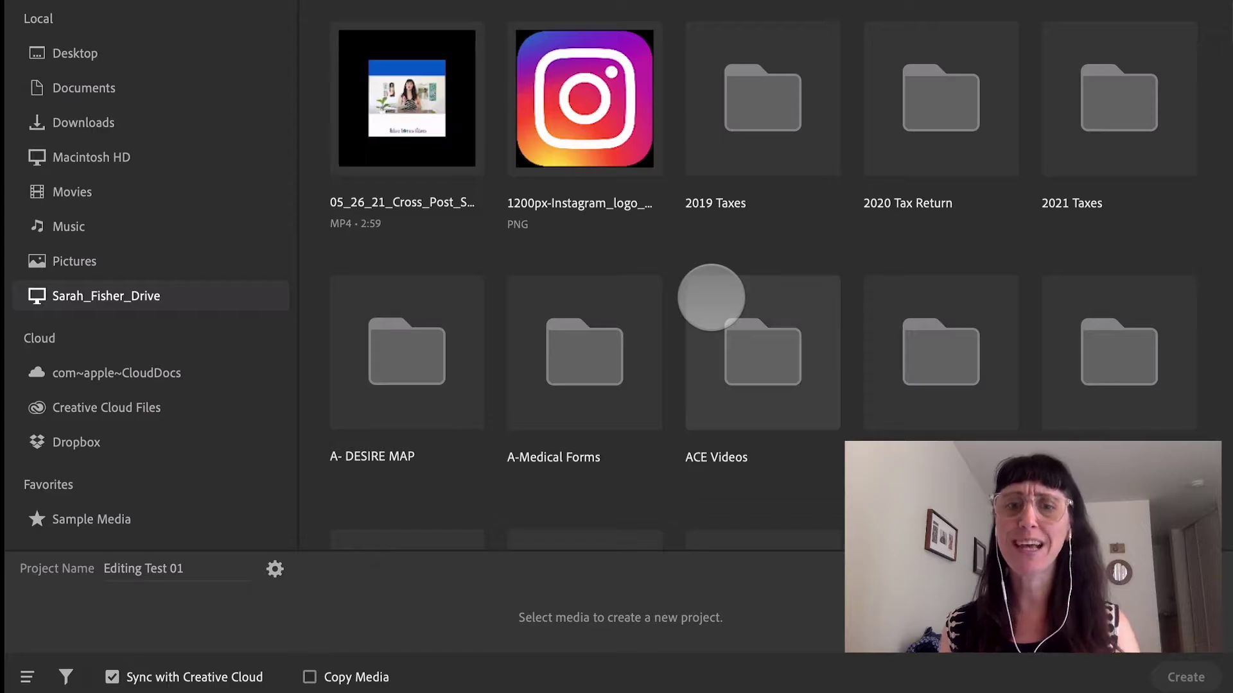
scroll(1214, 35, "down", 15)
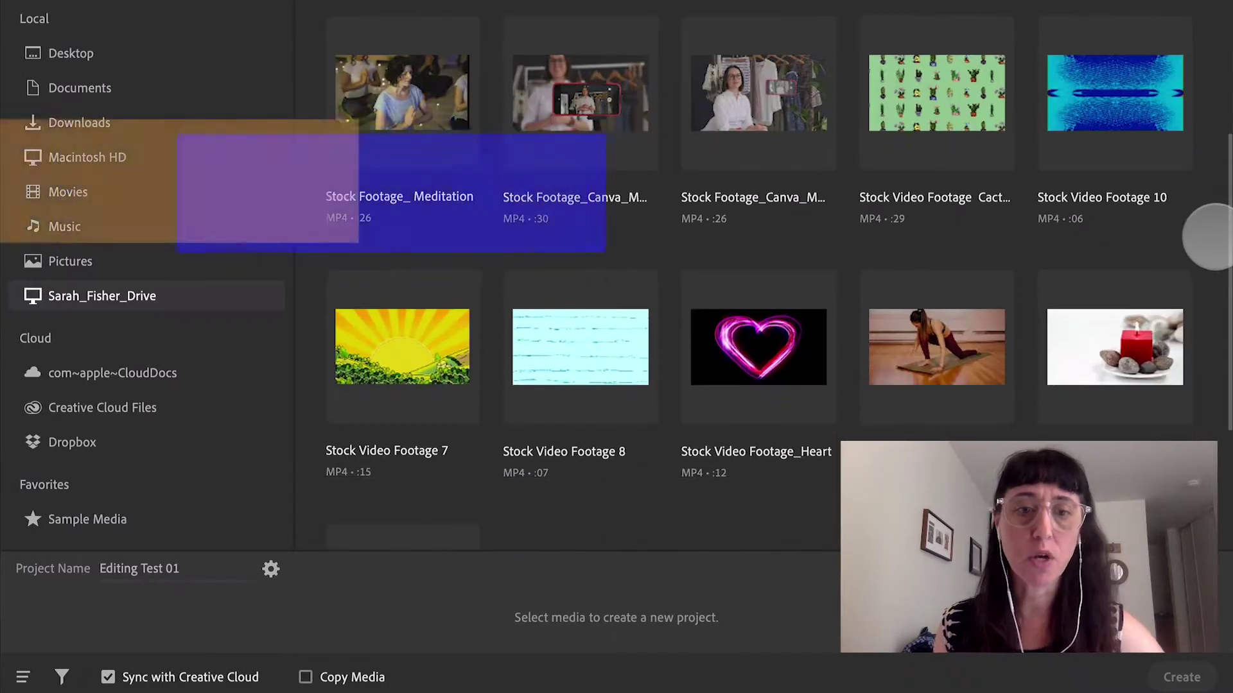
left_click(442, 367)
left_click(963, 363)
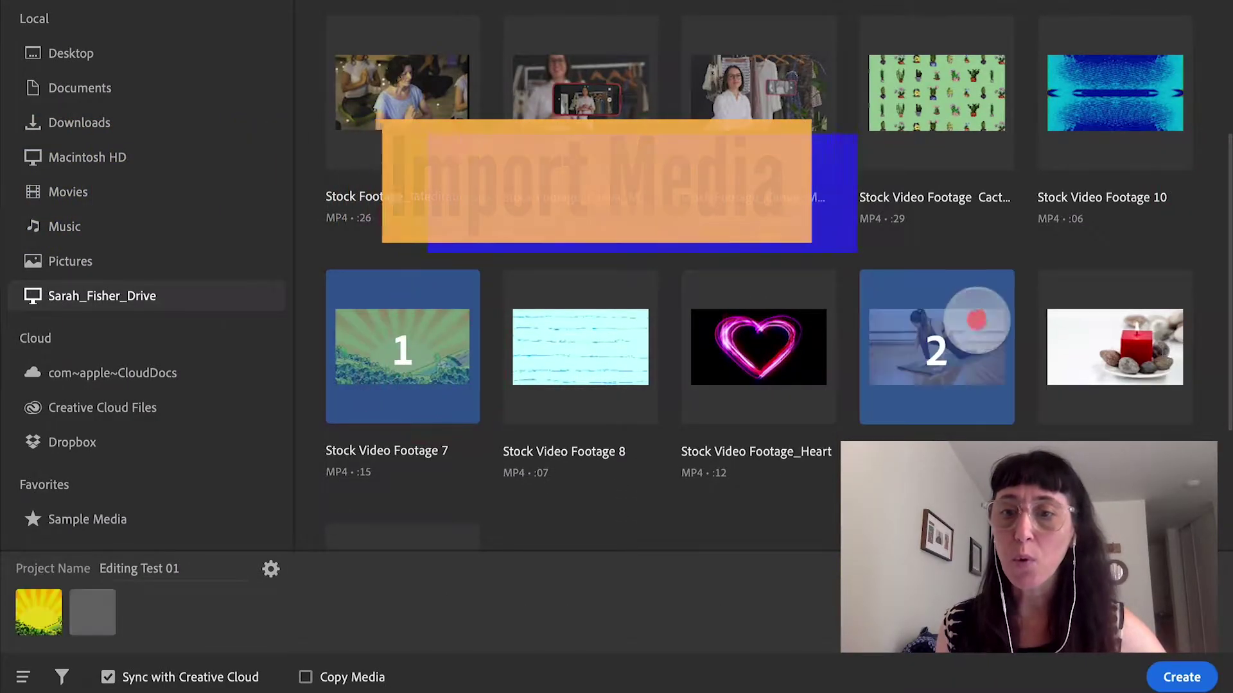
left_click(1116, 353)
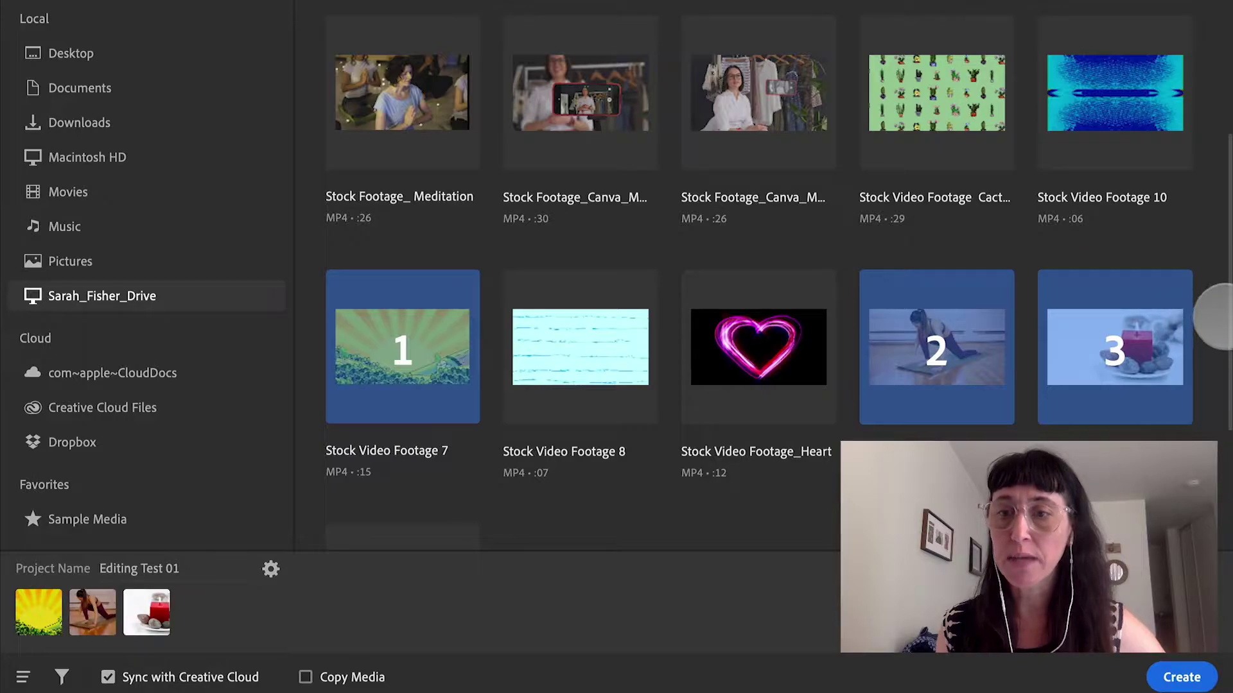
- Add the multicoloured sunburst Canva stock clip as the fourth media item and create the project
scroll(1217, 316, "up", 4)
left_click(774, 186)
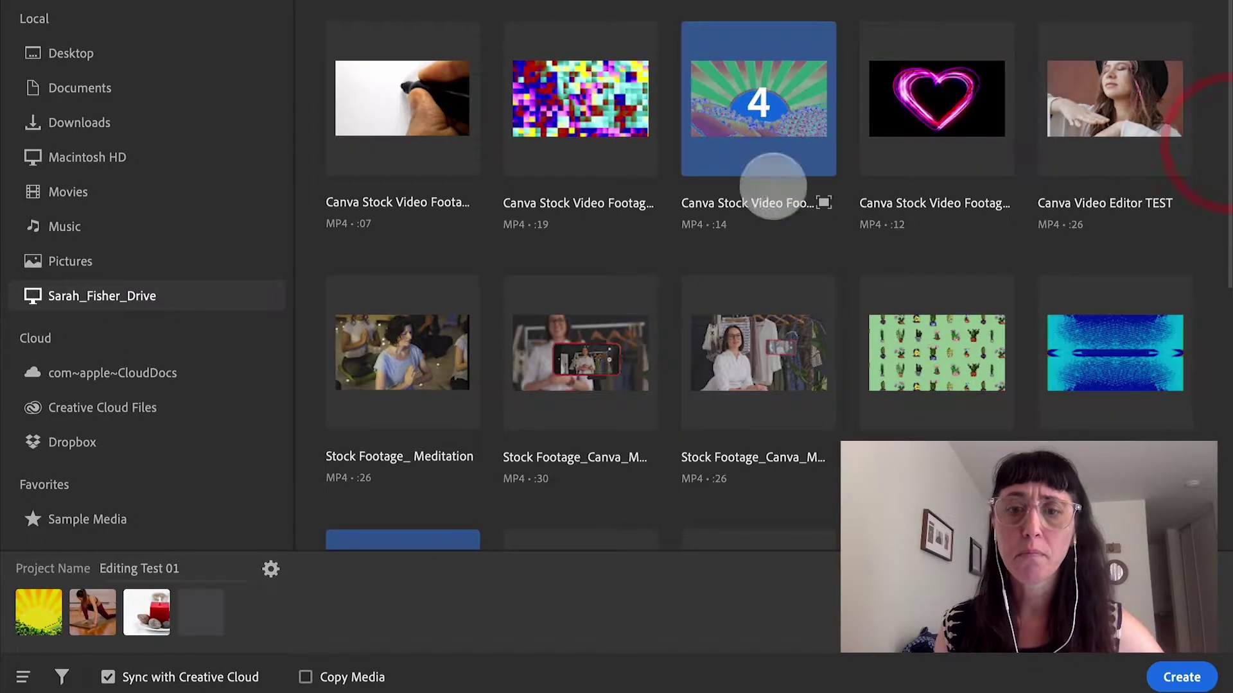
left_click(1163, 676)
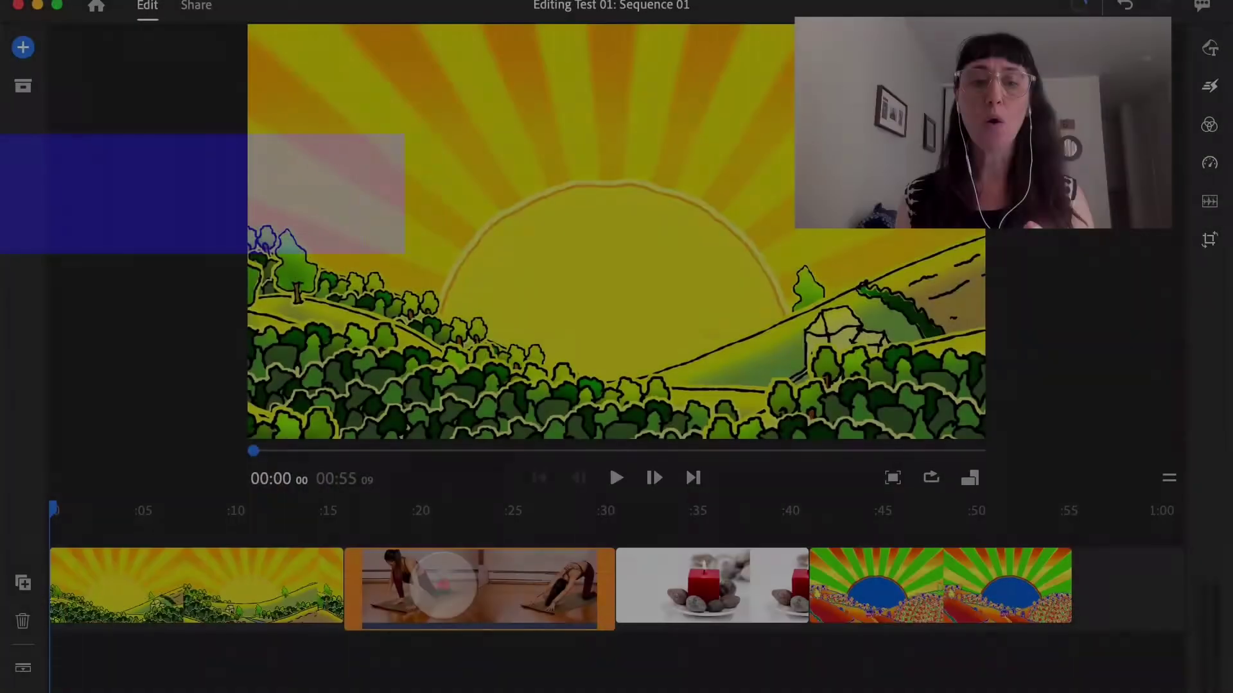
- Try to move the multicoloured sun clip away from the candle clip to leave a gap in the sequence
left_click(443, 555)
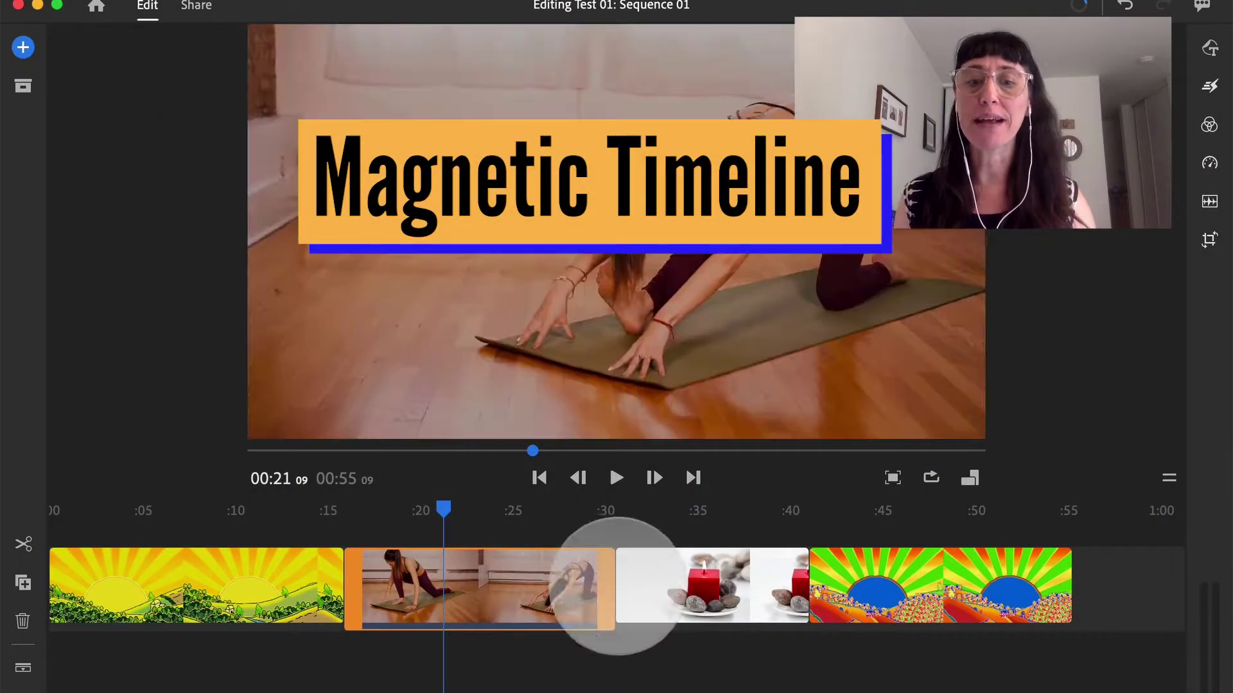
left_click(645, 581)
left_click(816, 581)
left_click_drag(815, 581, 1103, 581)
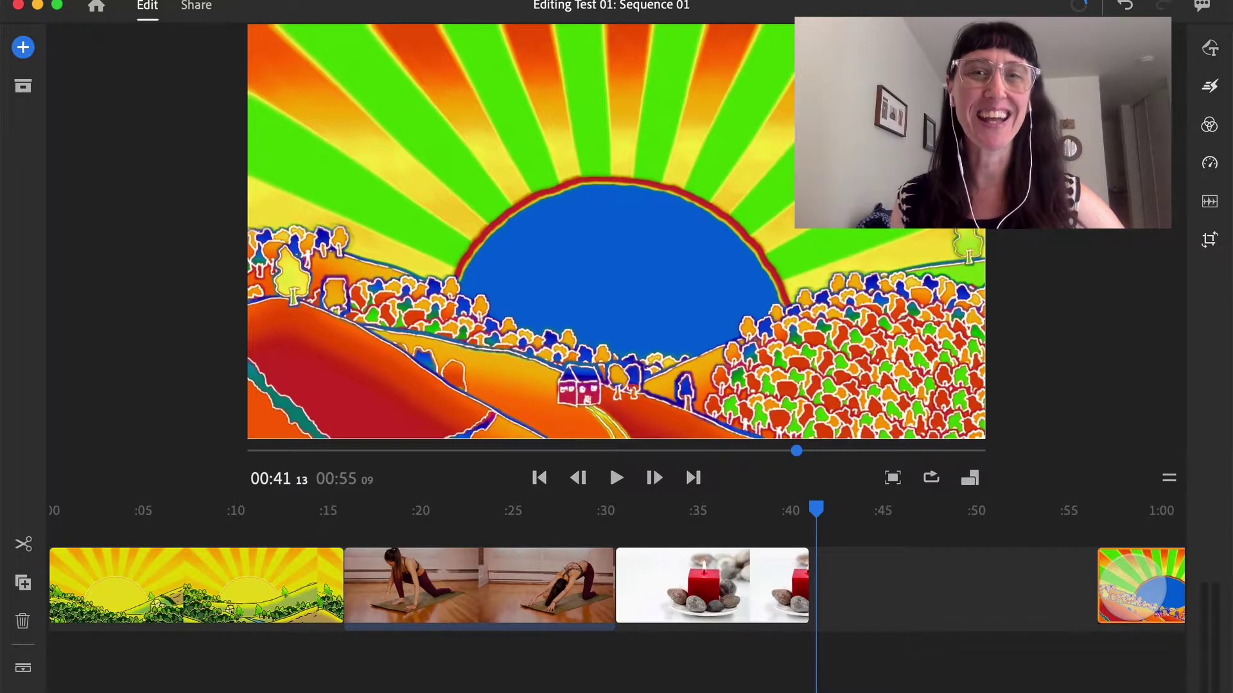
left_click_drag(1149, 586, 1032, 610)
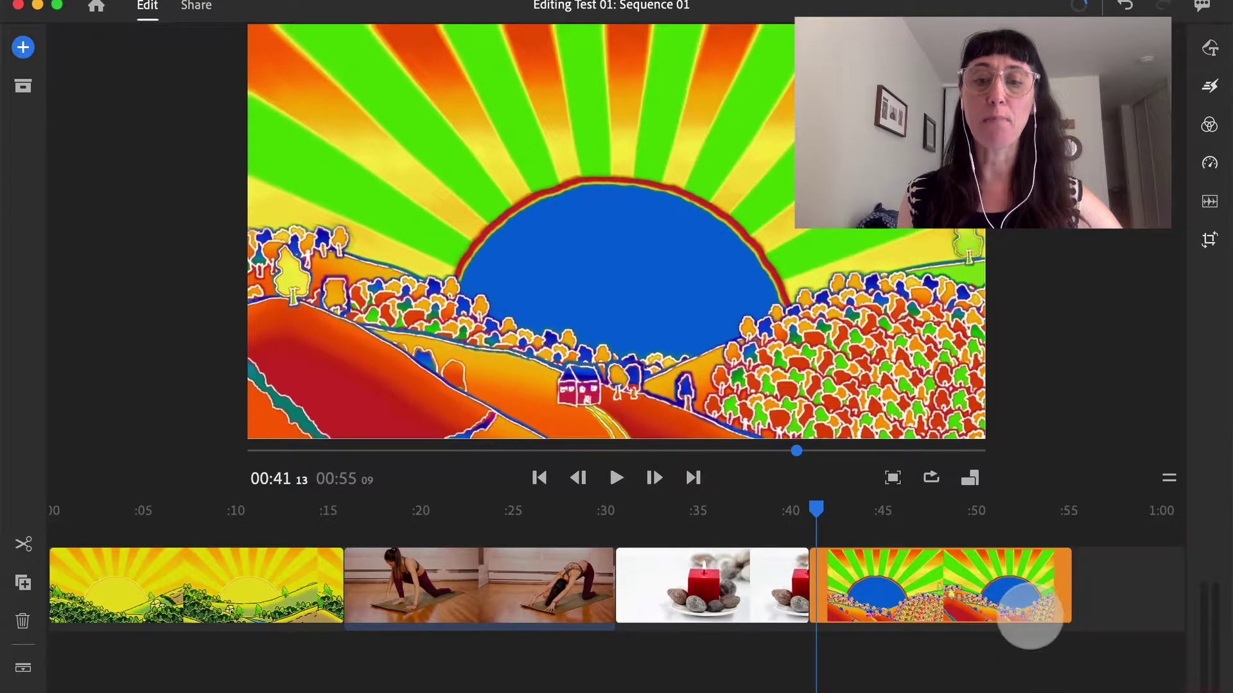
- Move the candle clip to the end of the sequence, behind the multicoloured sun clip
left_click_drag(668, 581, 1110, 583)
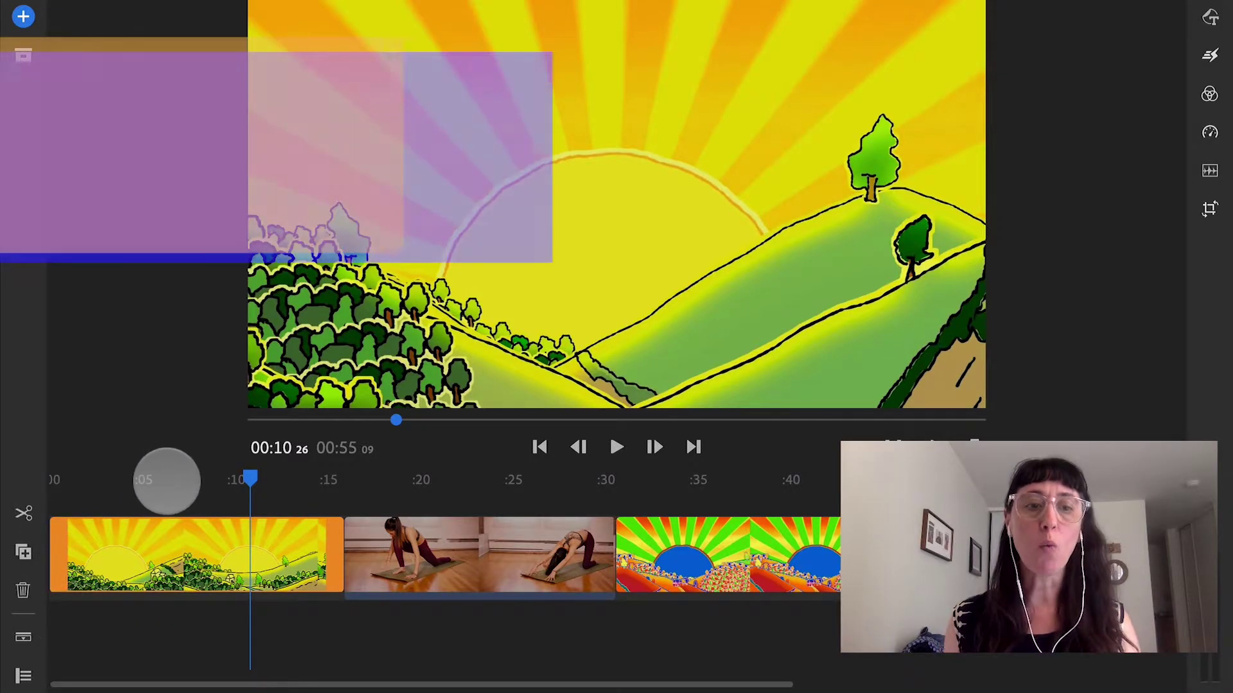
- Split the opening yellow sun clip at 00:07:15 and select each half in turn
left_click(166, 481)
left_click_drag(174, 480, 187, 482)
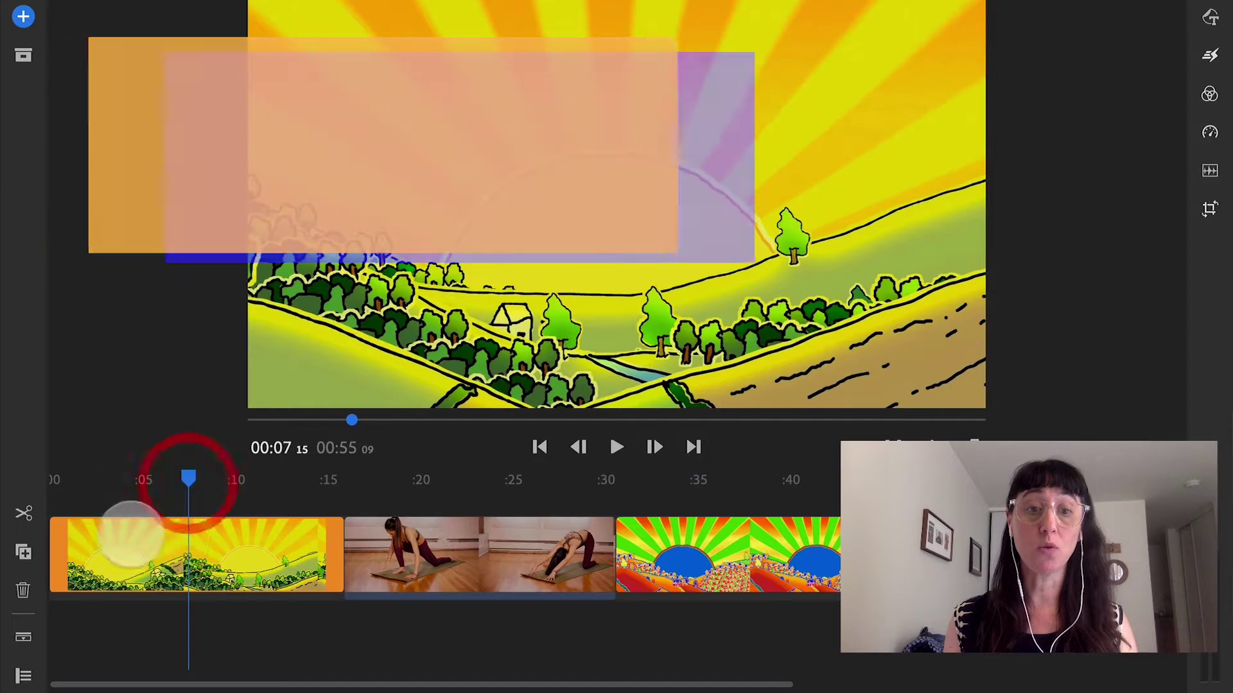
left_click(23, 513)
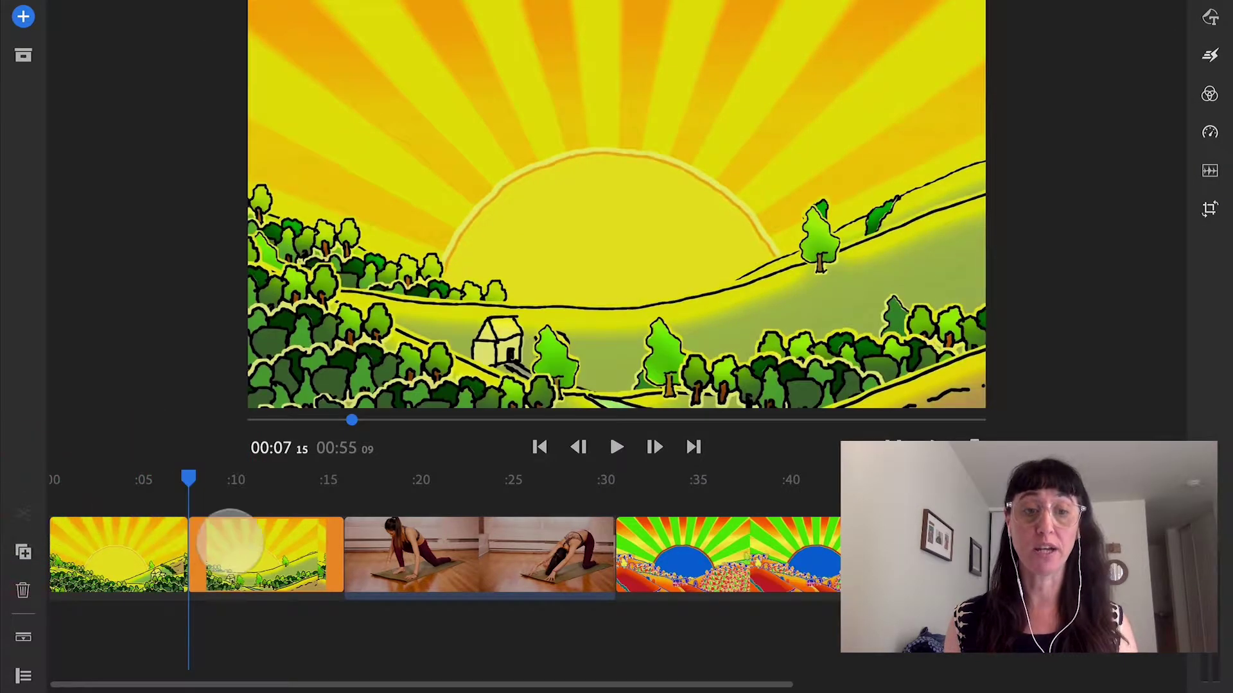
left_click(131, 481)
left_click(239, 550)
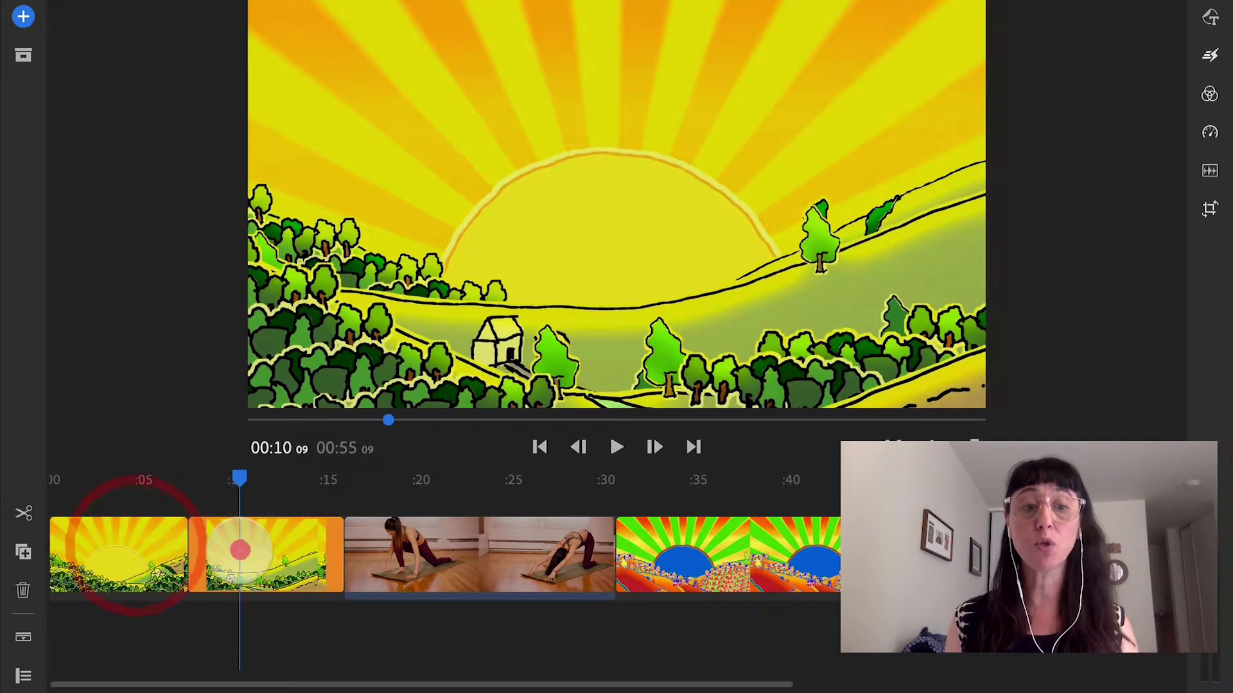
left_click(104, 544)
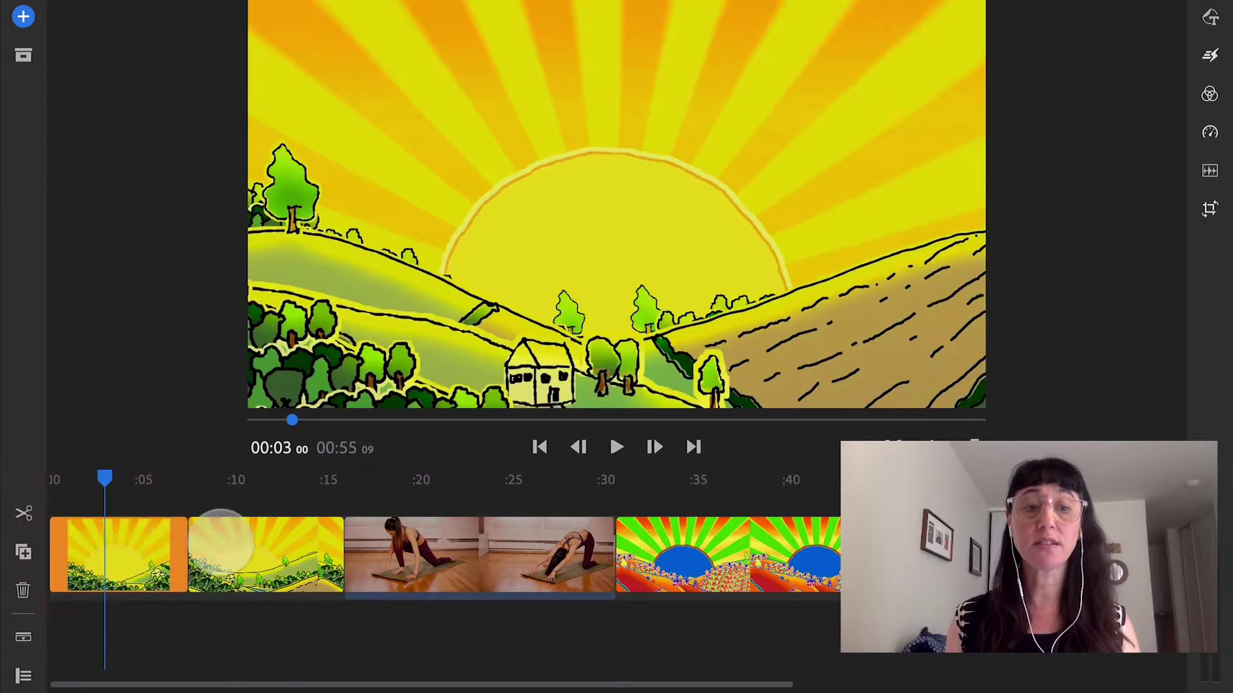
left_click(200, 541)
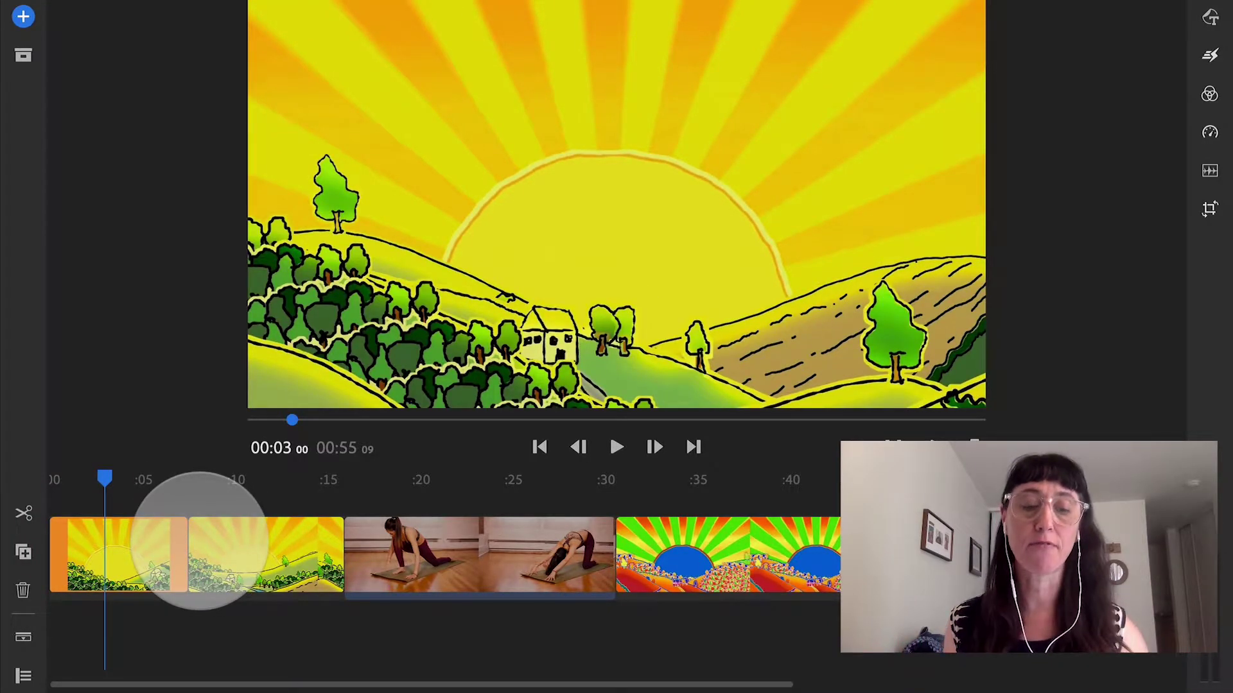
- Move the second half of the split sun clip behind the multicoloured clip, and extend the first half's end to full clip length
left_click(235, 542)
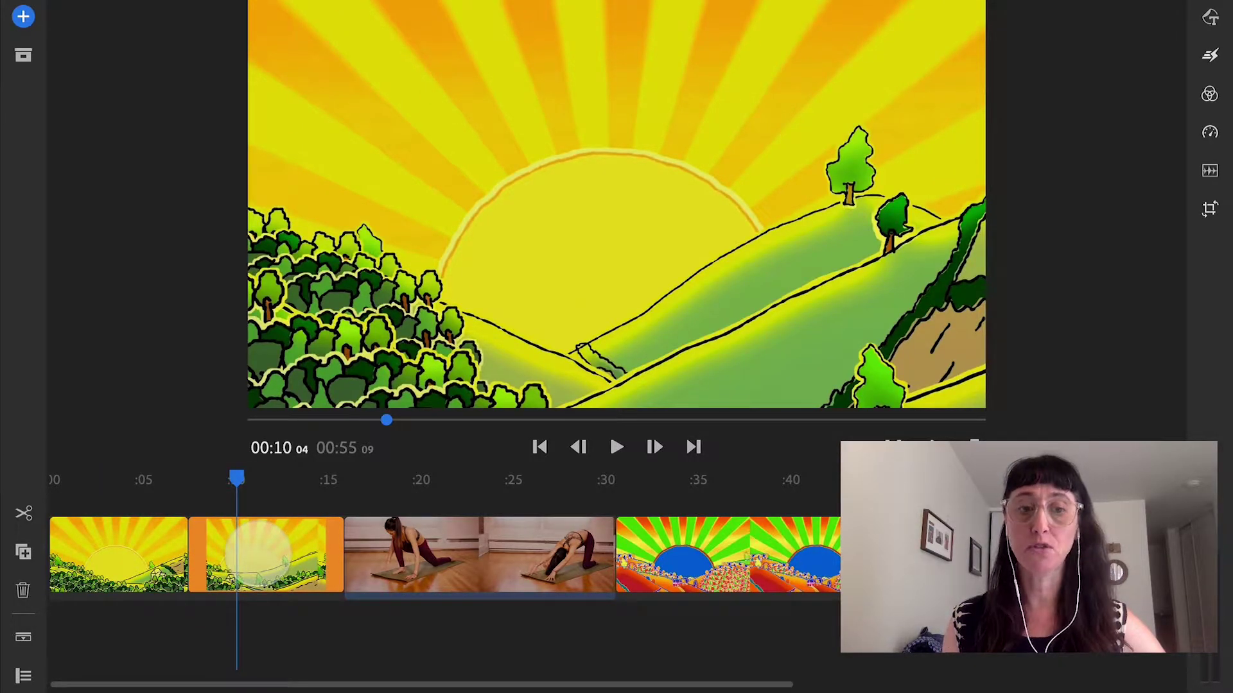
left_click_drag(257, 552, 800, 529)
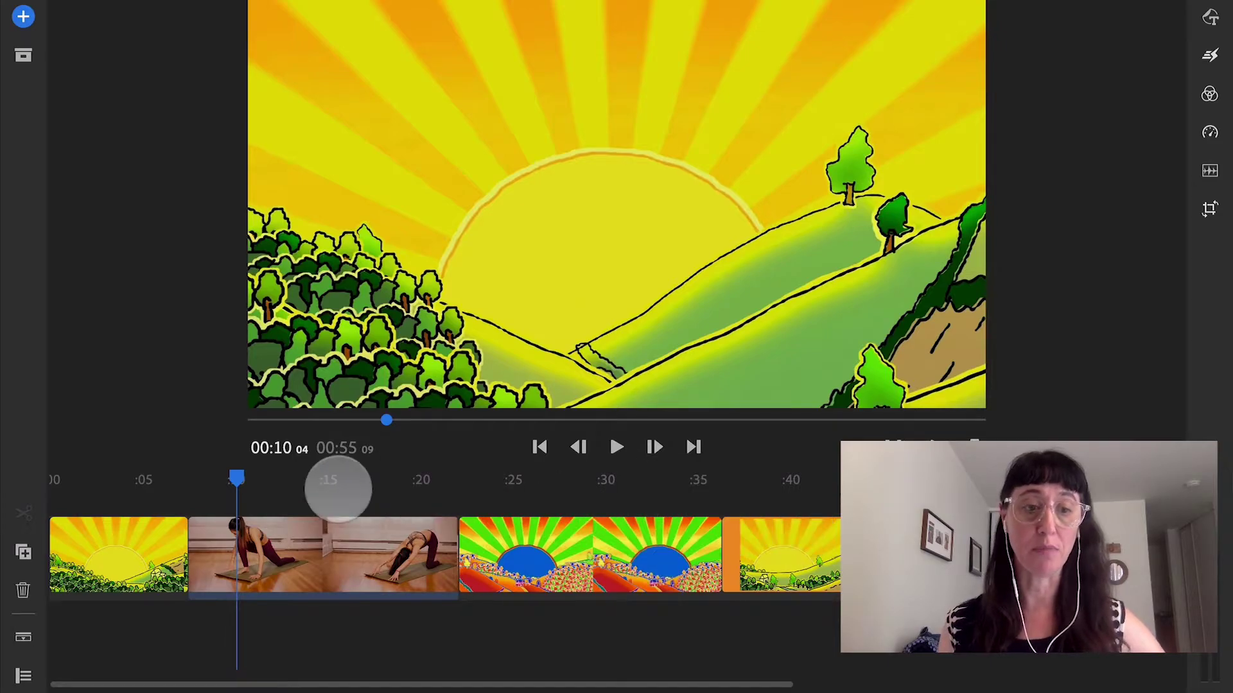
left_click(146, 531)
left_click_drag(174, 538, 404, 537)
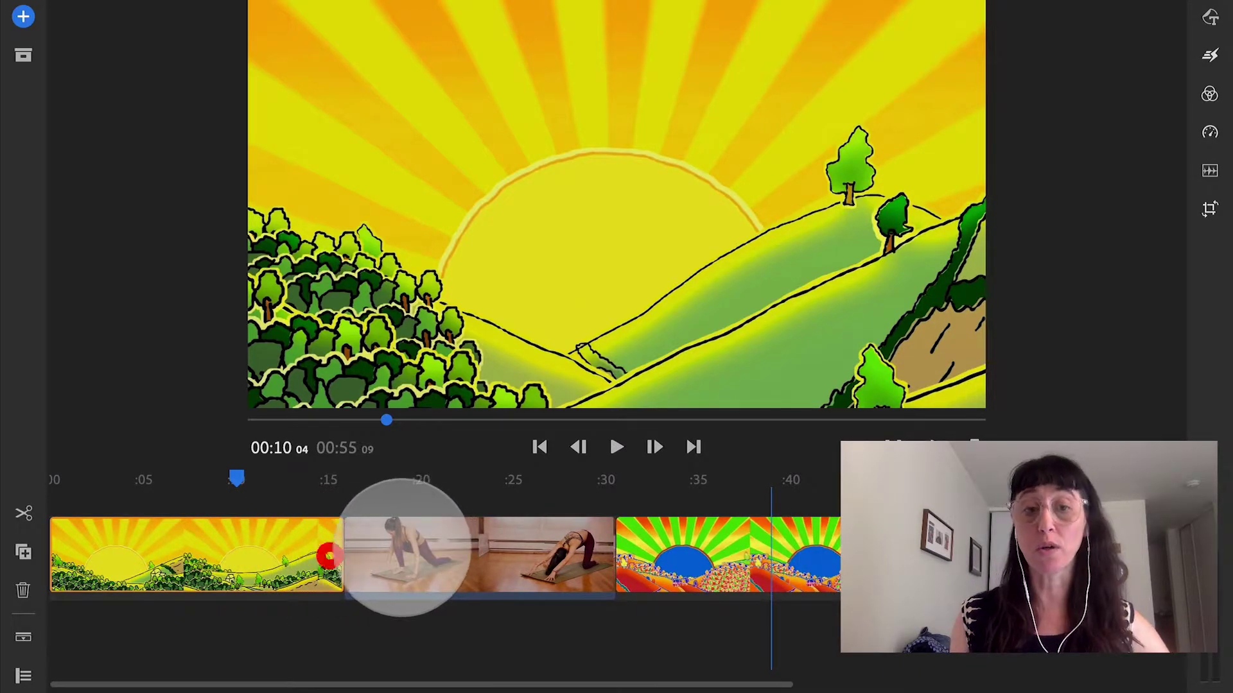
- Duplicate the opening yellow sun clip
left_click(225, 570)
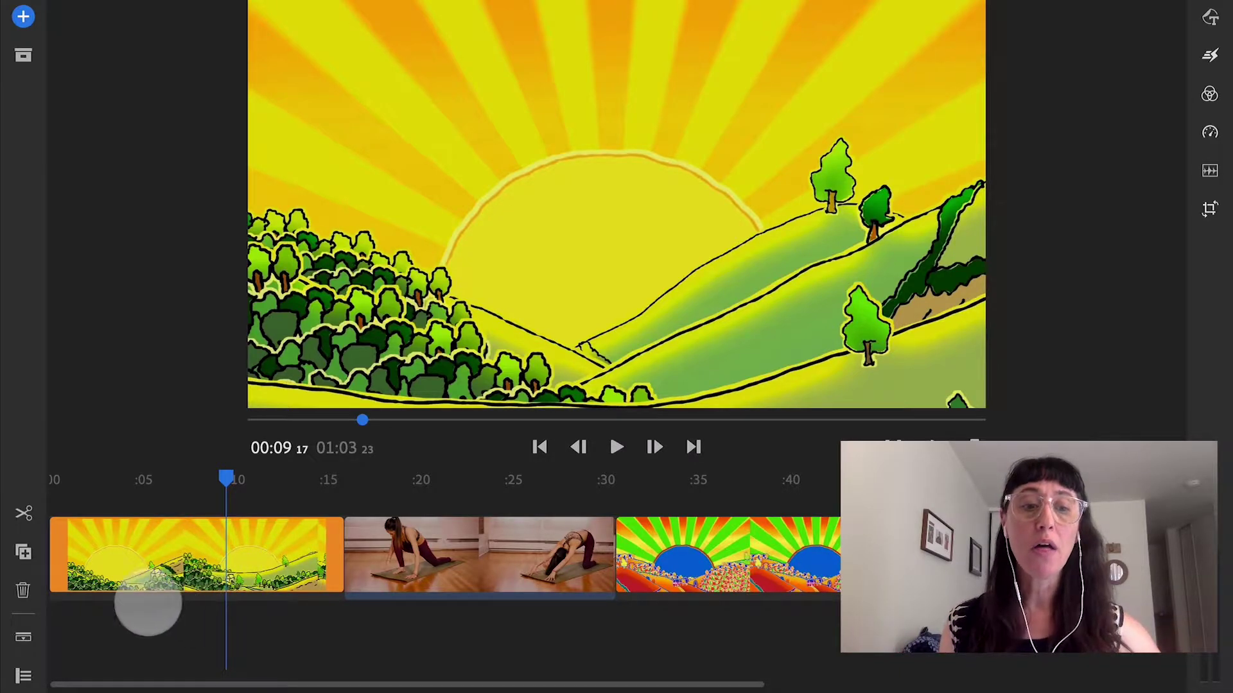
left_click(119, 565)
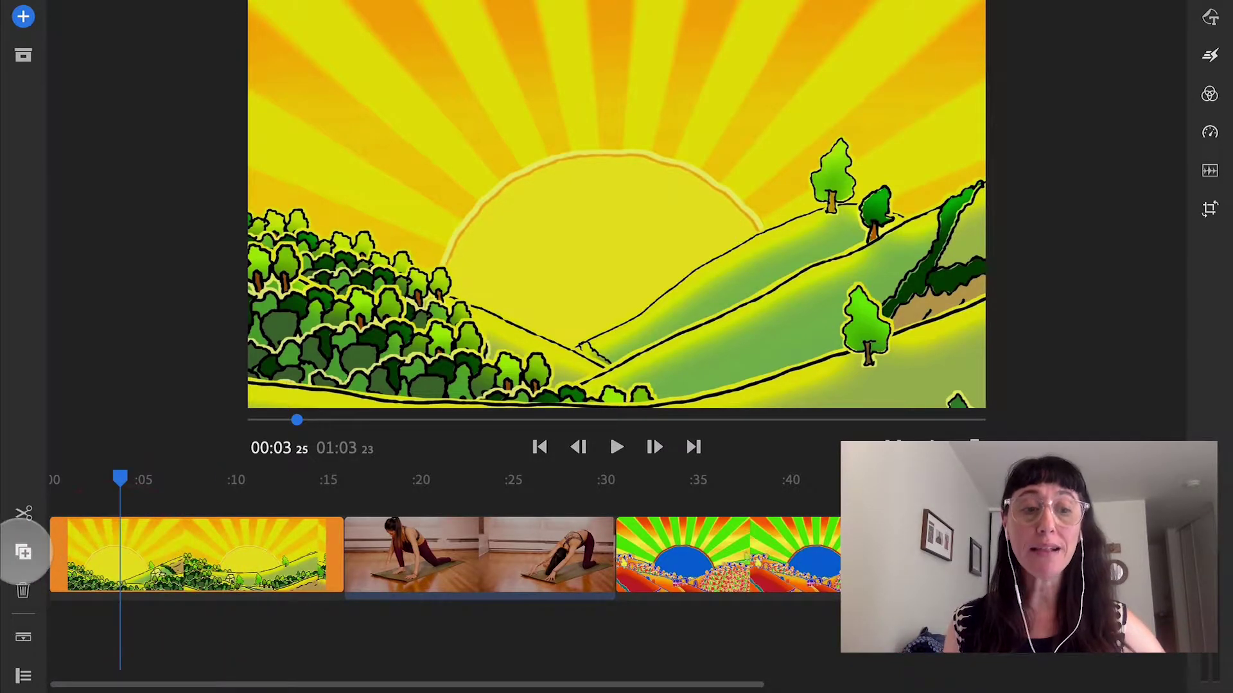
left_click(23, 552)
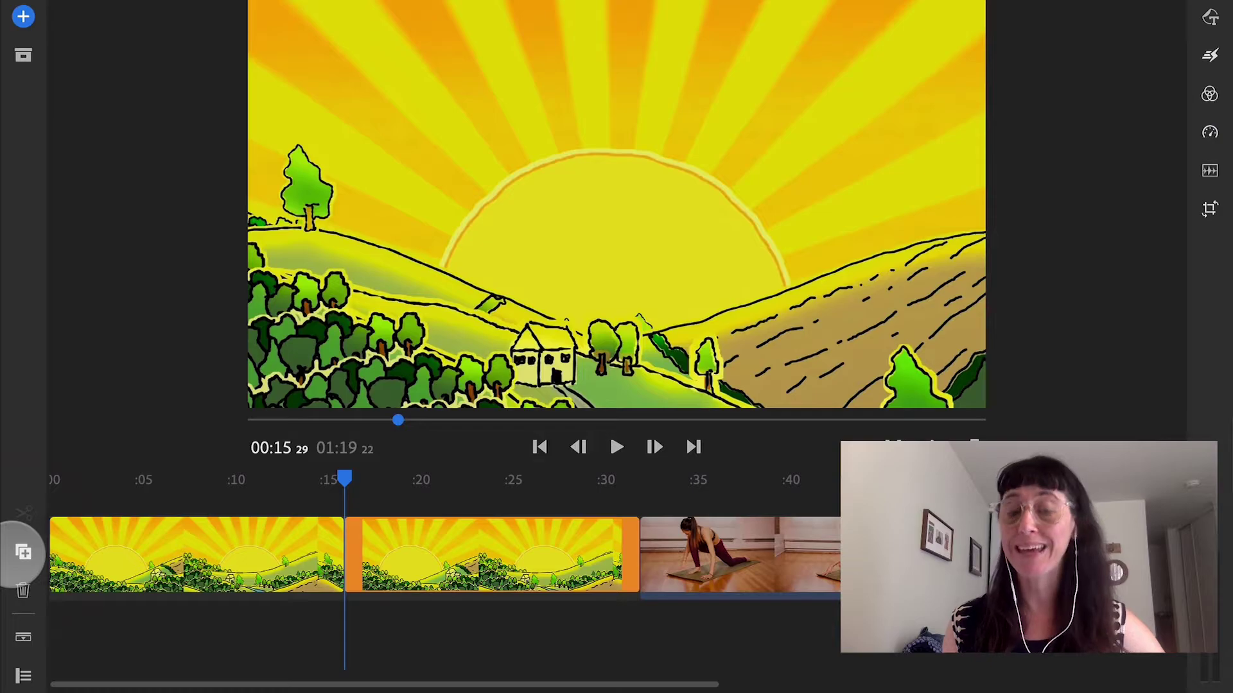
- Compare the duplicate sun clip with the original and move the duplicate directly behind the split-off sun segment
left_click_drag(340, 479, 578, 528)
left_click(479, 556)
left_click(182, 545)
left_click(440, 548)
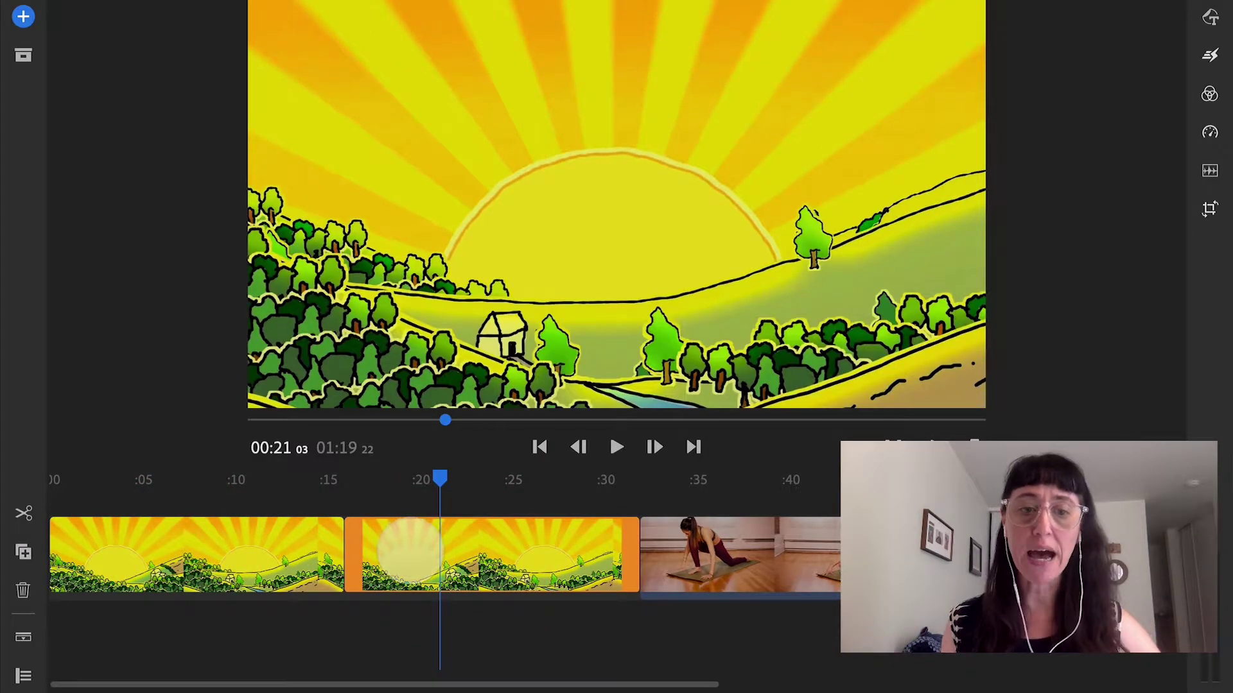
left_click_drag(409, 552, 509, 462)
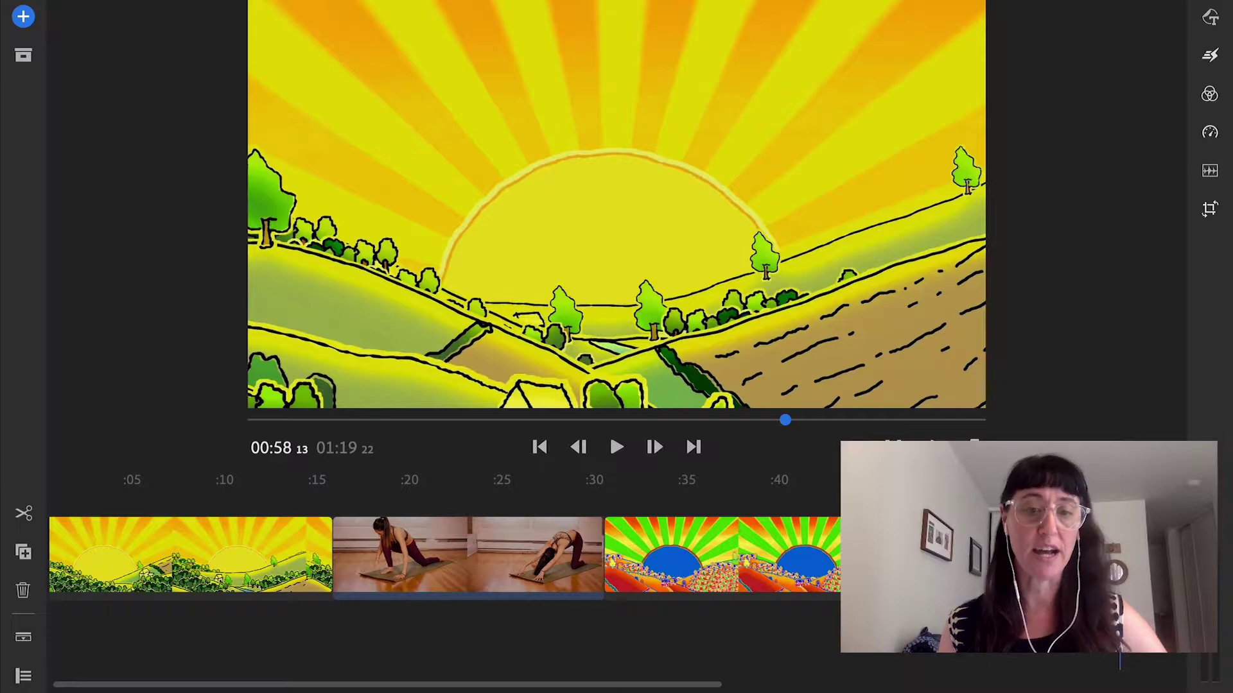
- Scrub through the yoga clip and play the sequence across its end into the multicoloured sun clip
left_click_drag(747, 497, 546, 501)
mouse_move(475, 522)
left_mouse_down()
mouse_move(441, 531)
mouse_move(468, 531)
left_mouse_up()
left_click(470, 531)
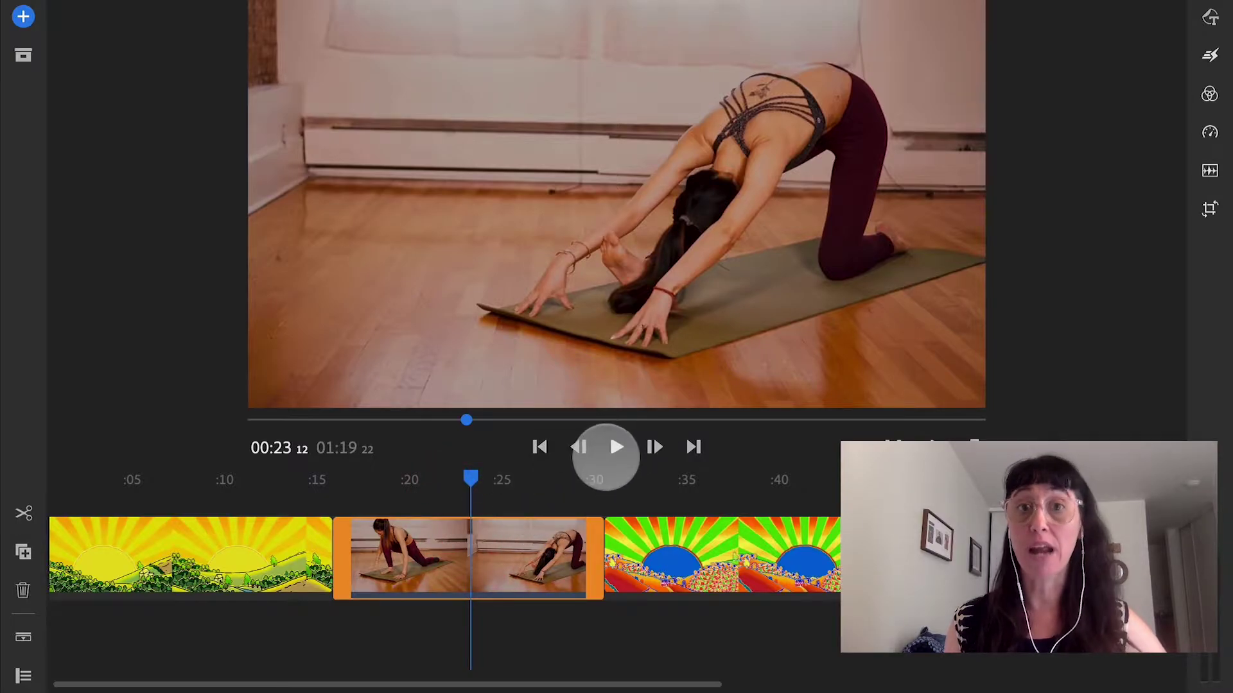
left_click_drag(441, 495, 469, 486)
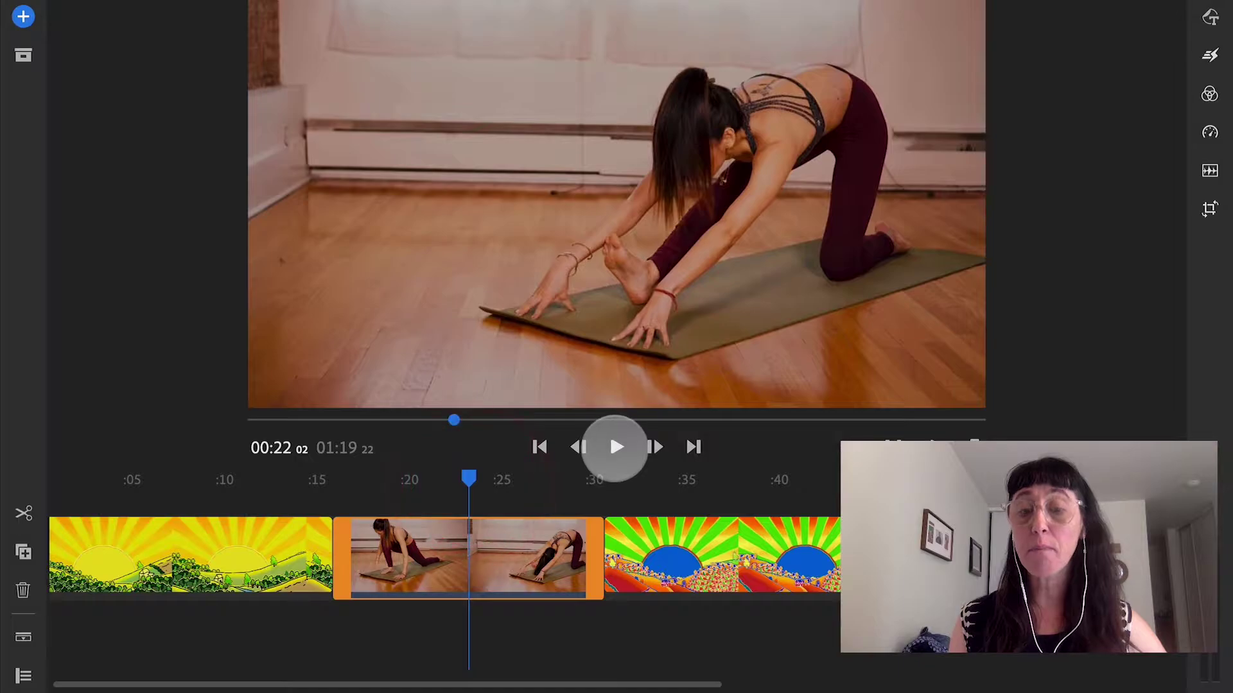
left_click(616, 447)
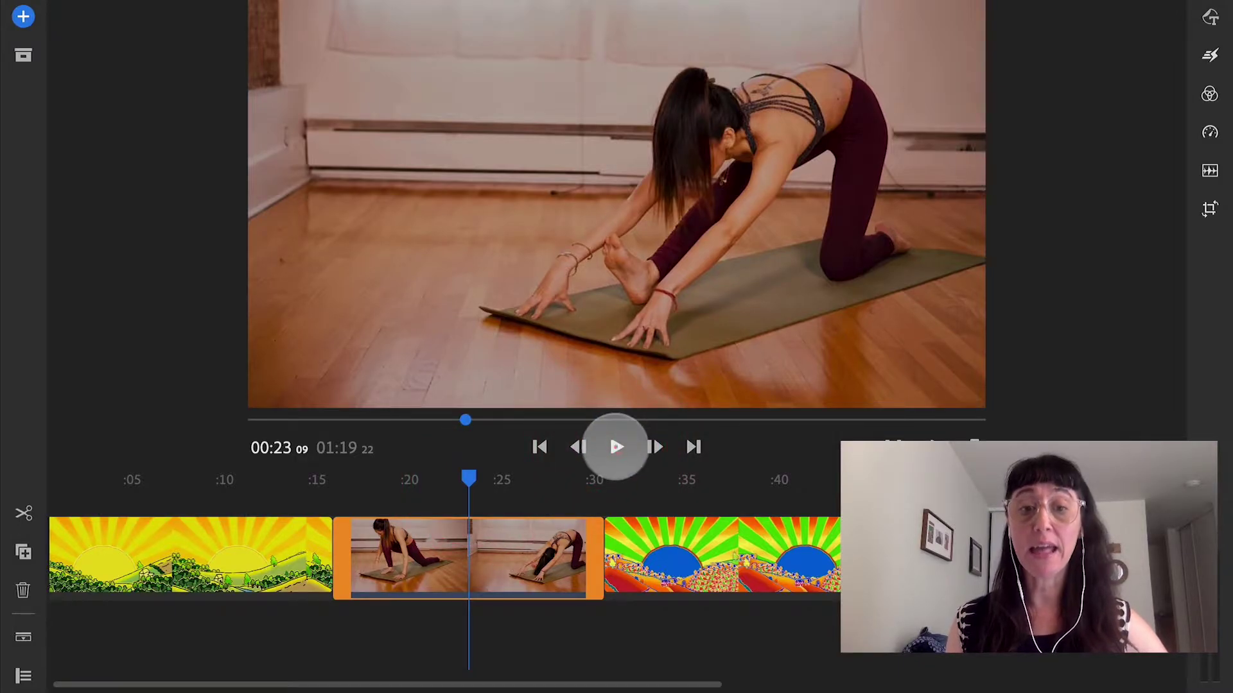
left_click(615, 447)
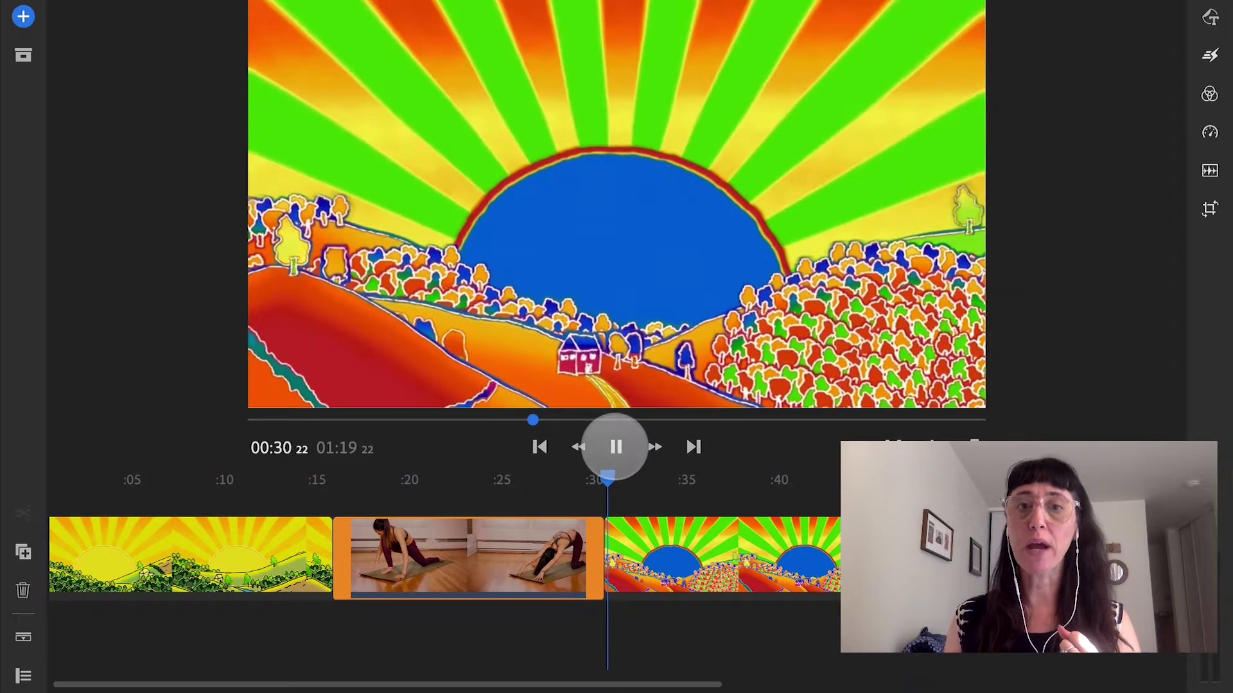
- Stop playback on the multicoloured sun clip and delete that clip from the sequence
left_click(615, 447)
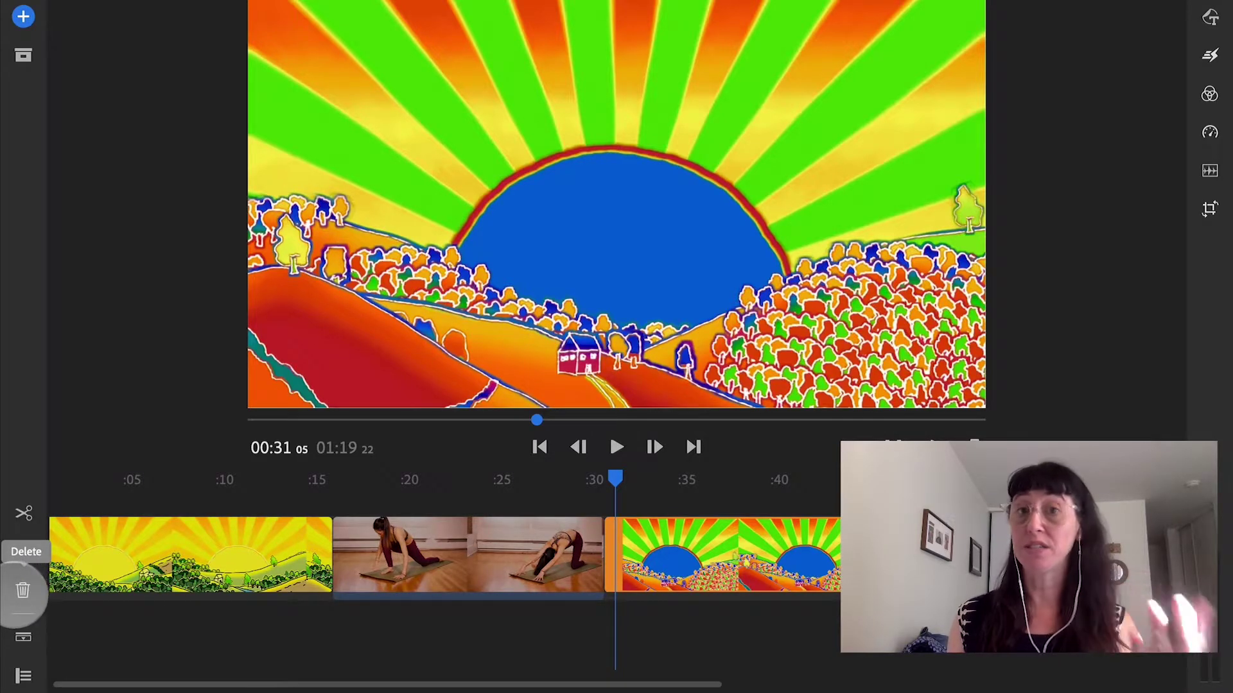
left_click(23, 590)
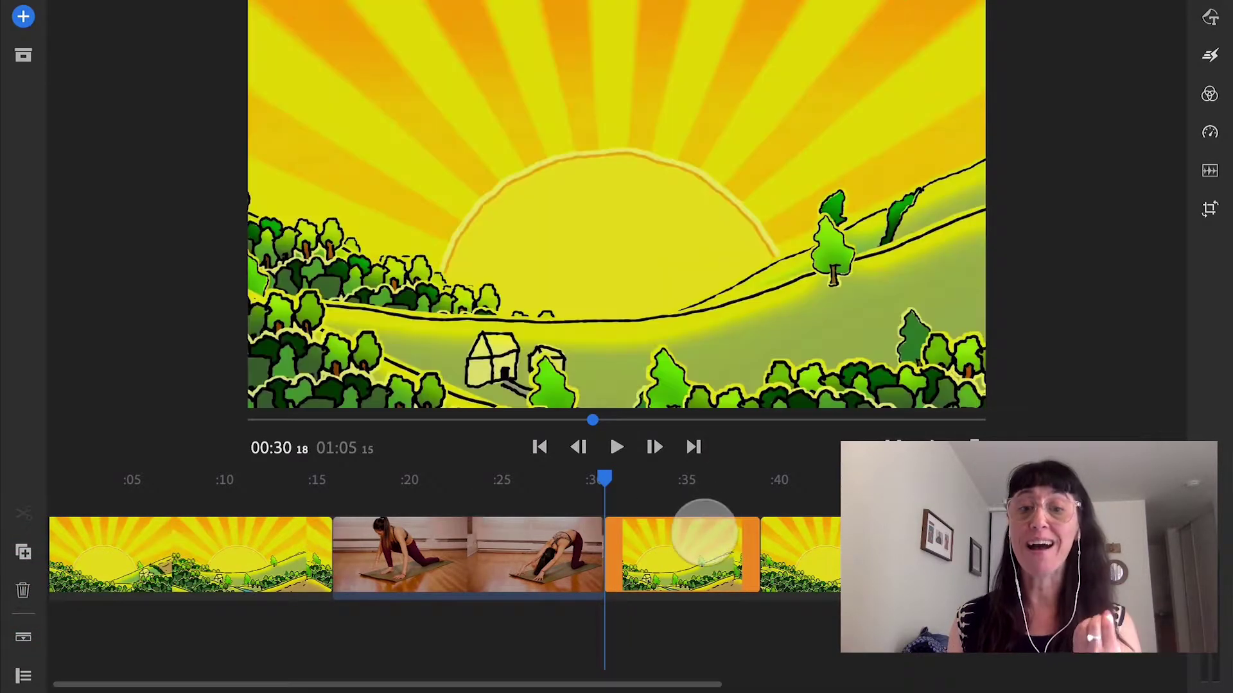
- Expand the audio display under the clips, select the yoga clip's audio, and toggle the audio display off and on again
left_click(704, 532)
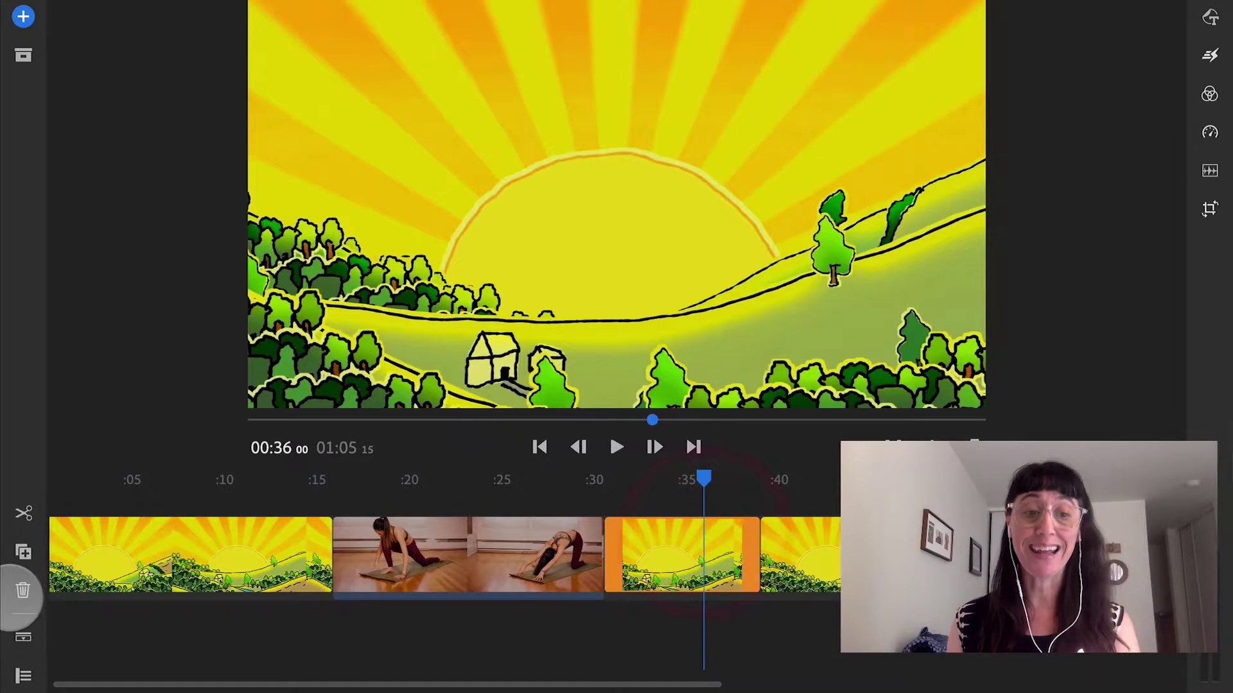
left_click(23, 637)
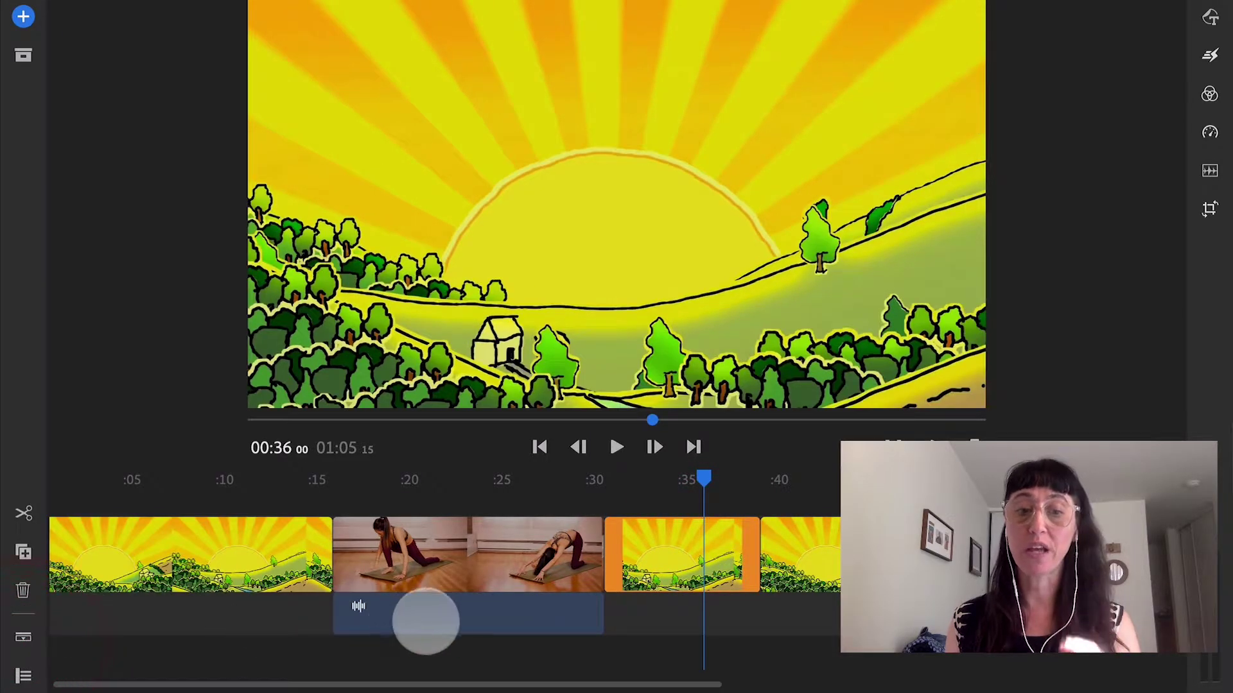
left_click(432, 619)
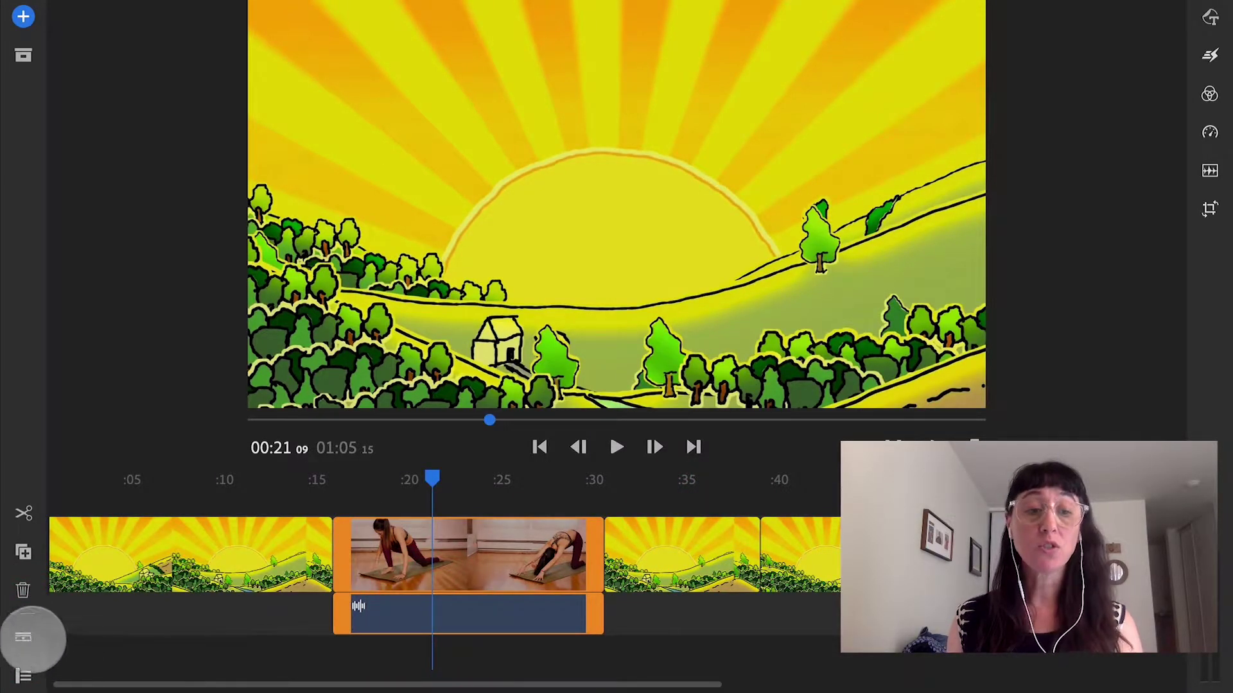
left_click(23, 637)
left_click(23, 637)
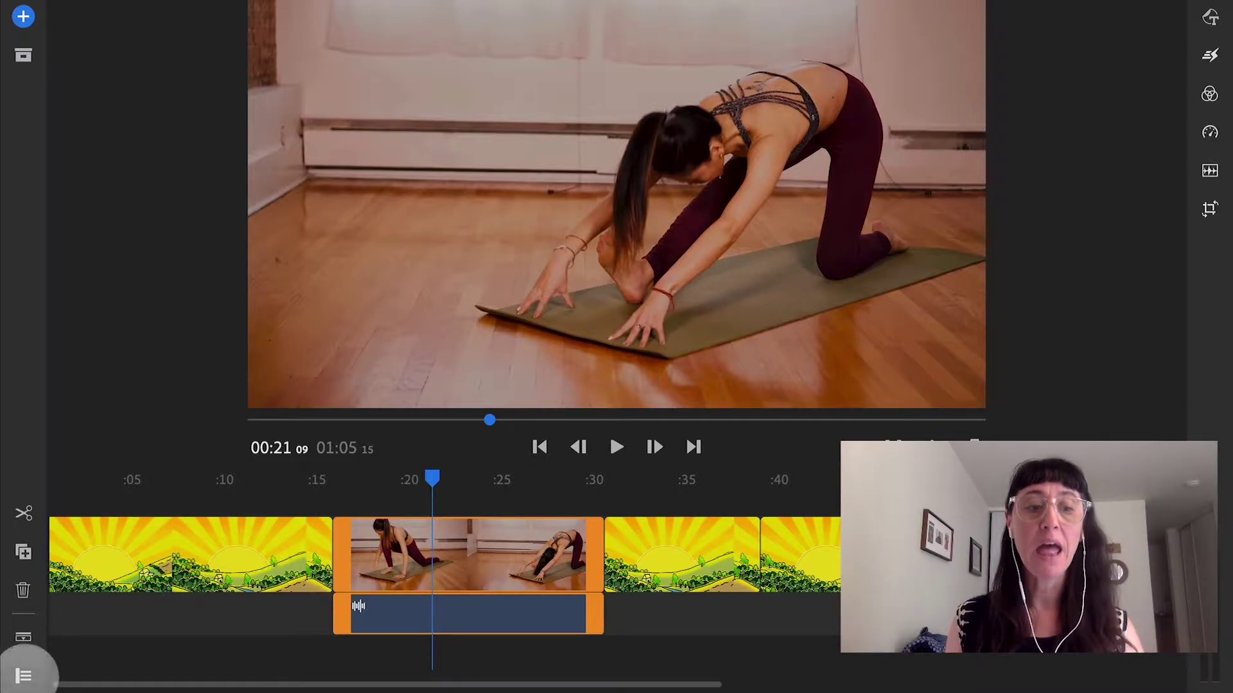
- Show the track controls beside the timeline and move the playhead to 00:05:06 in the first sun clip
left_click(23, 676)
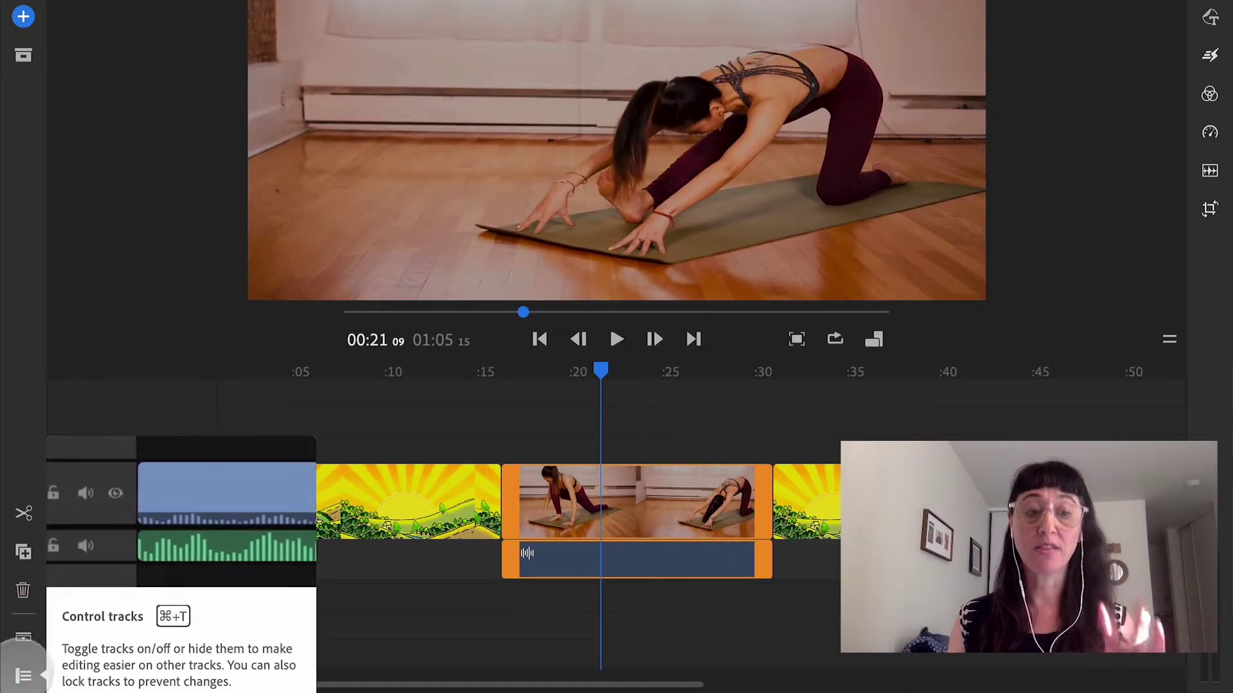
left_click(418, 631)
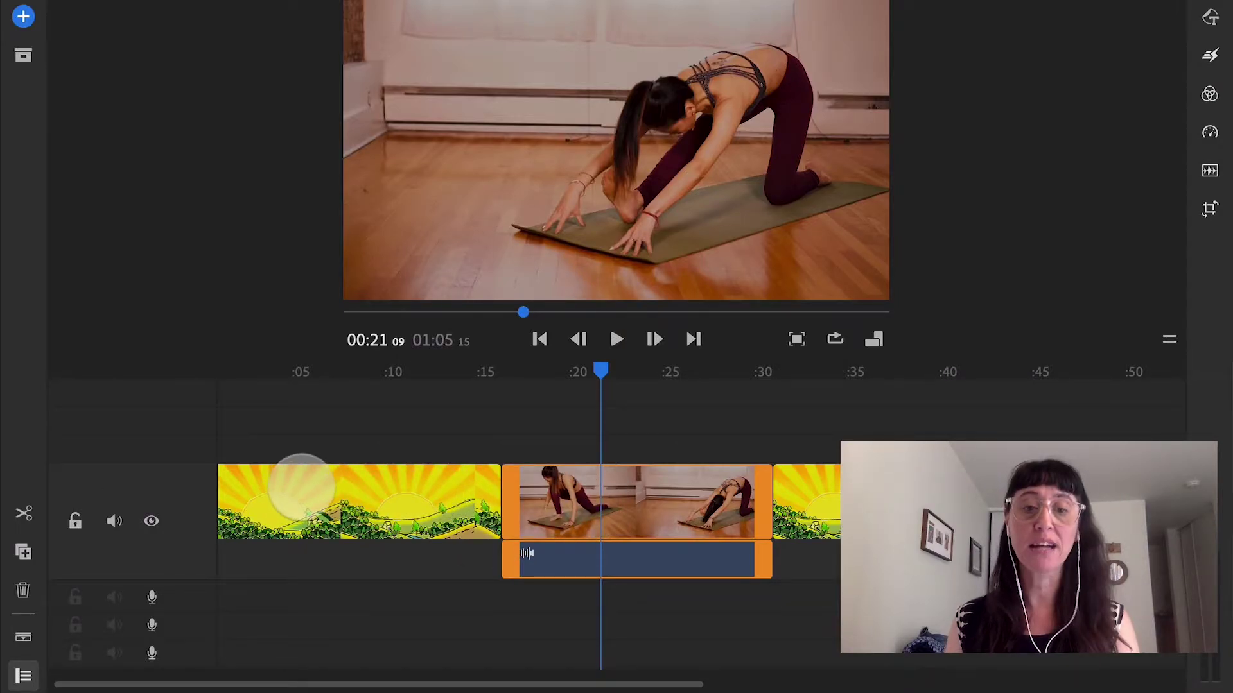
left_click(302, 412)
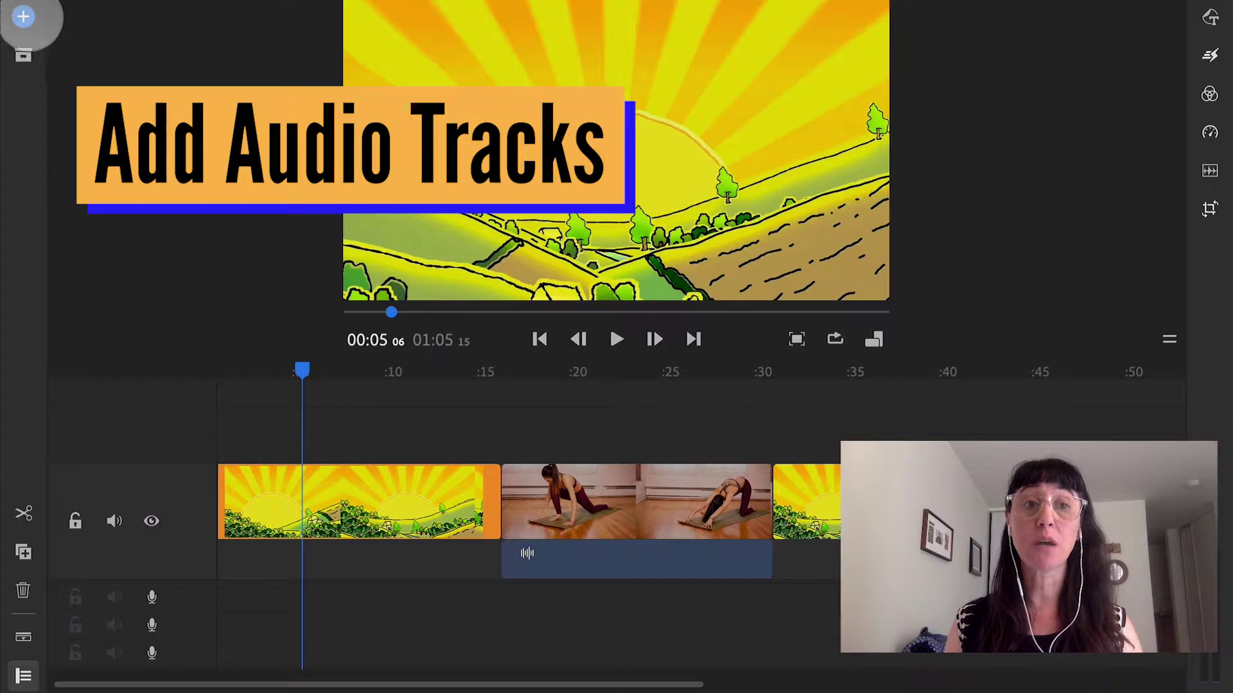
- Open the audio browser, look through the Sound Effects and Loops categories, and settle on Soundtracks
left_click(23, 16)
left_click(280, 44)
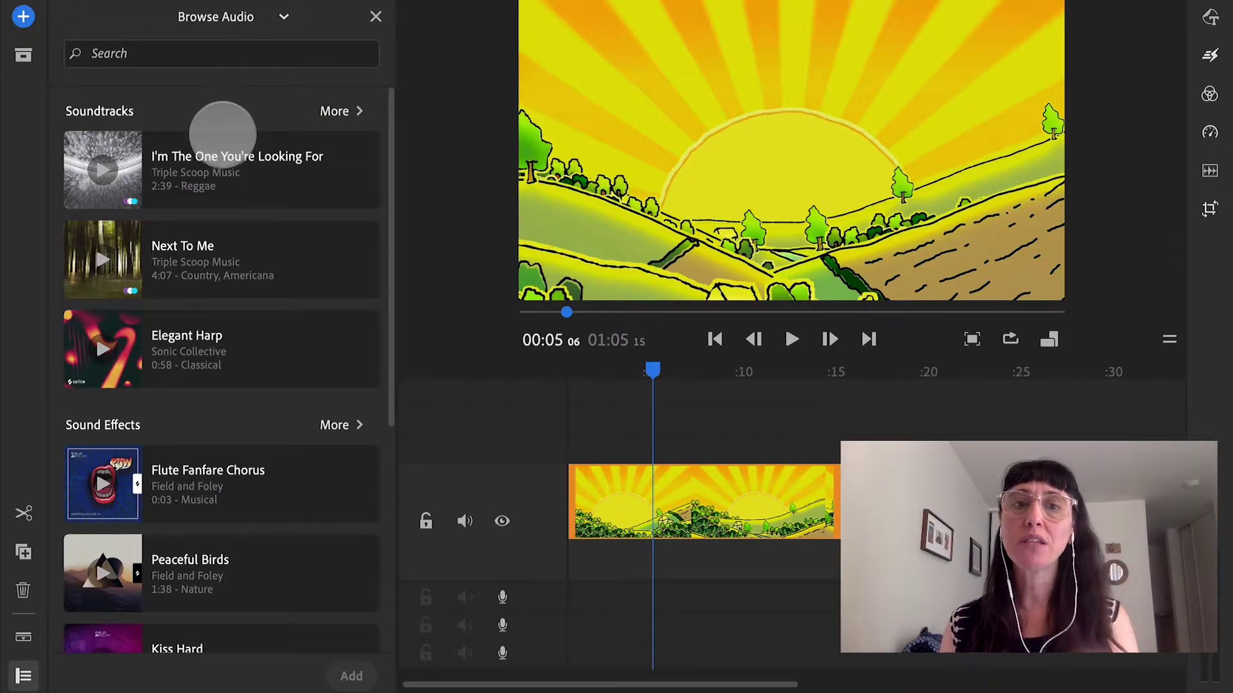
left_click(222, 18)
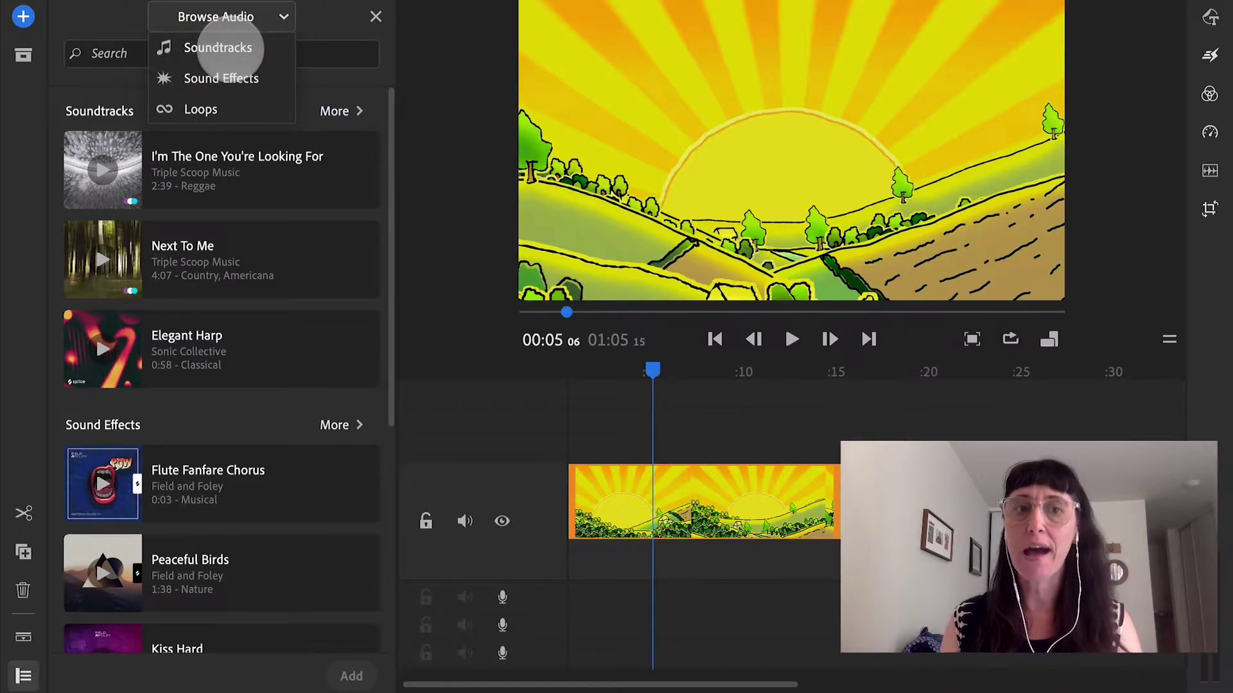
left_click(237, 82)
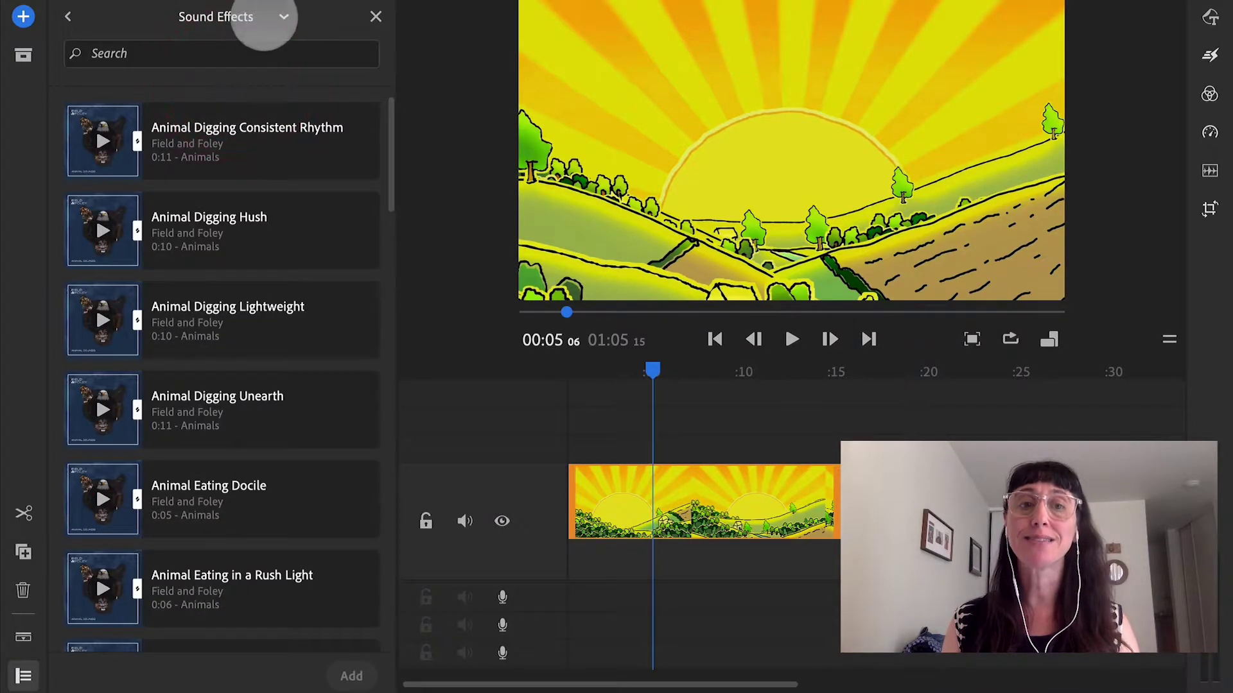
left_click(267, 18)
left_click(241, 103)
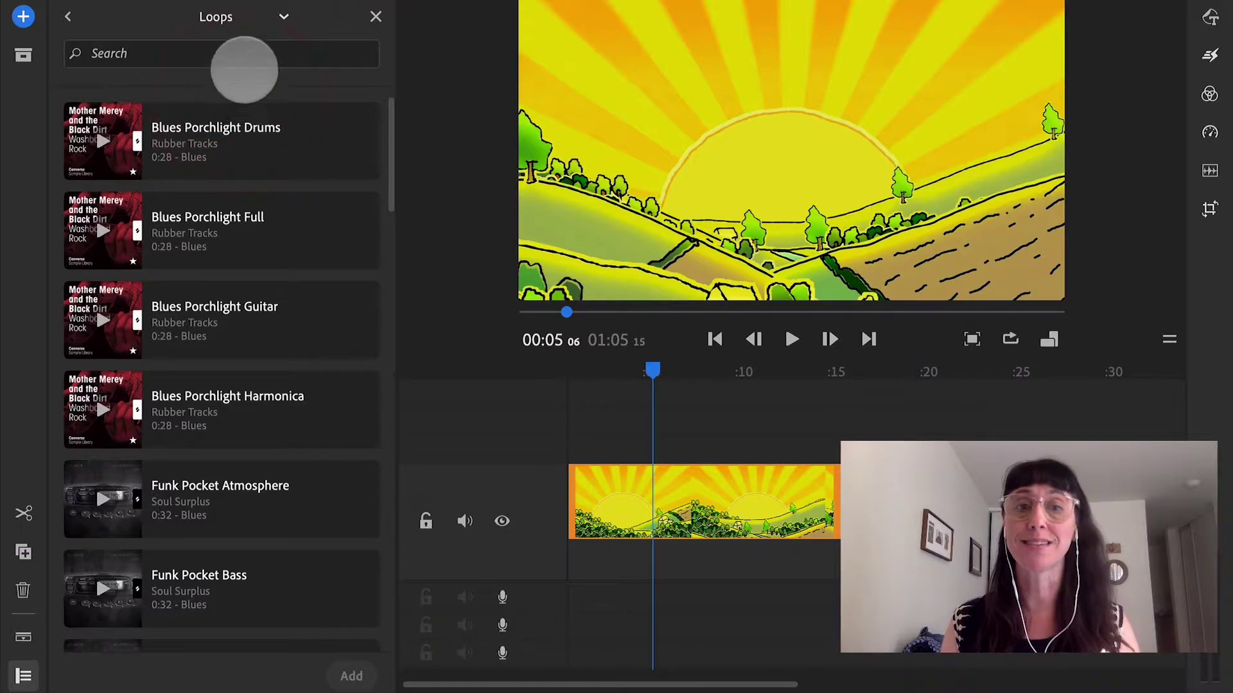
left_click(260, 18)
left_click(250, 48)
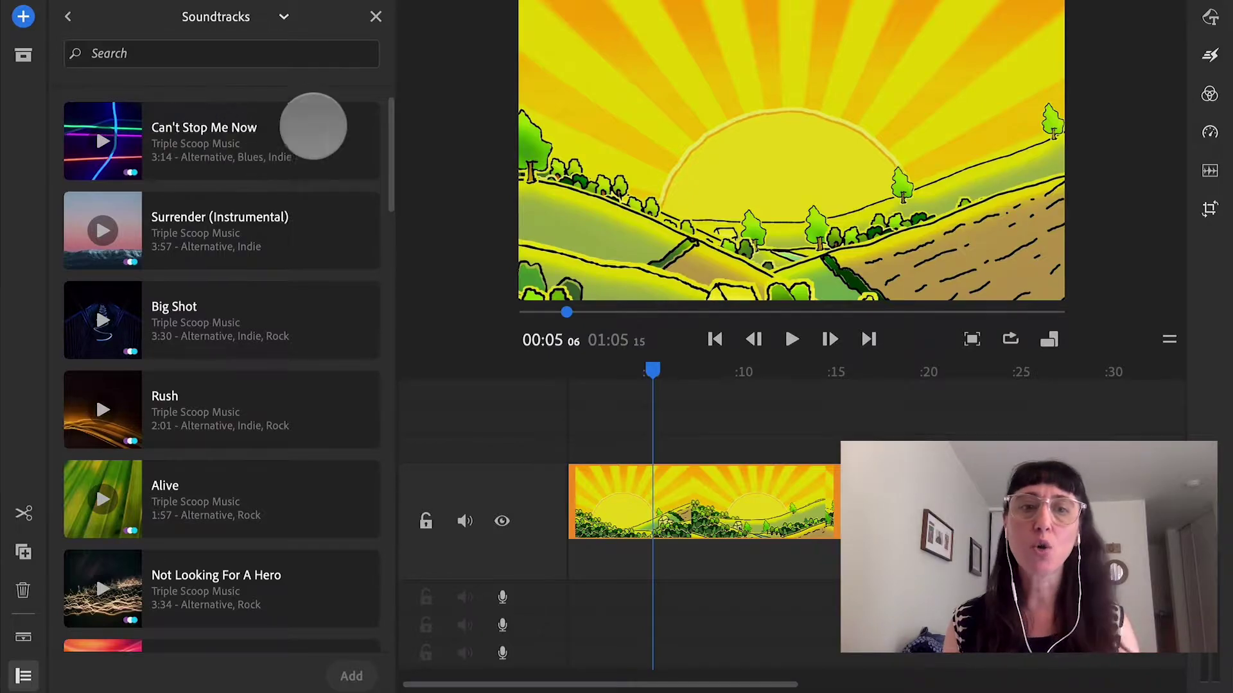
- Preview the soundtrack Surrender (Instrumental) and add it to the sequence at the playhead, closing the audio browser
left_click_drag(390, 124, 375, 203)
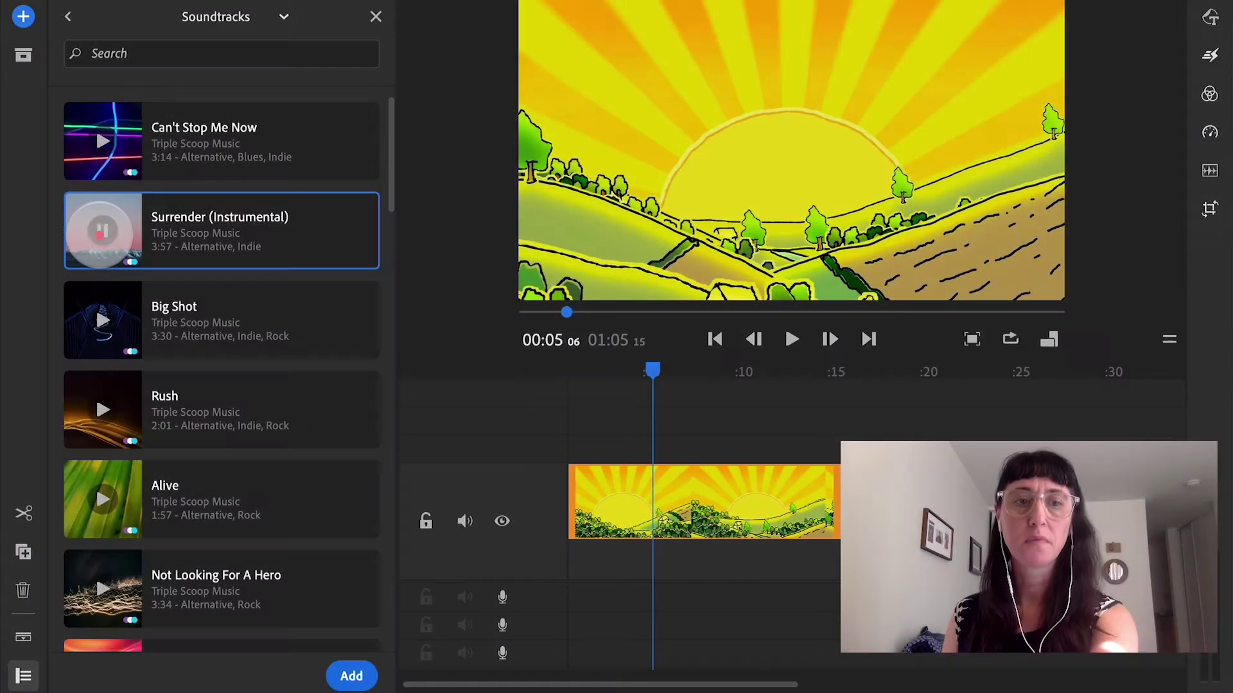
left_click(102, 230)
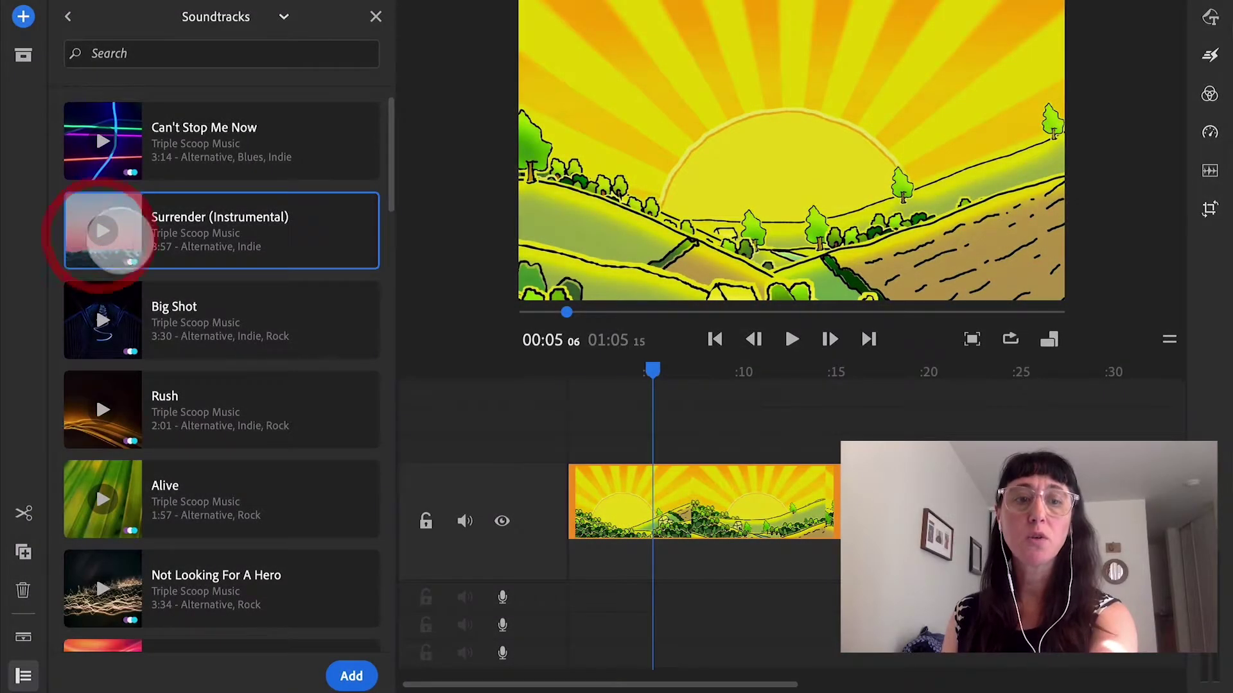
left_click(352, 676)
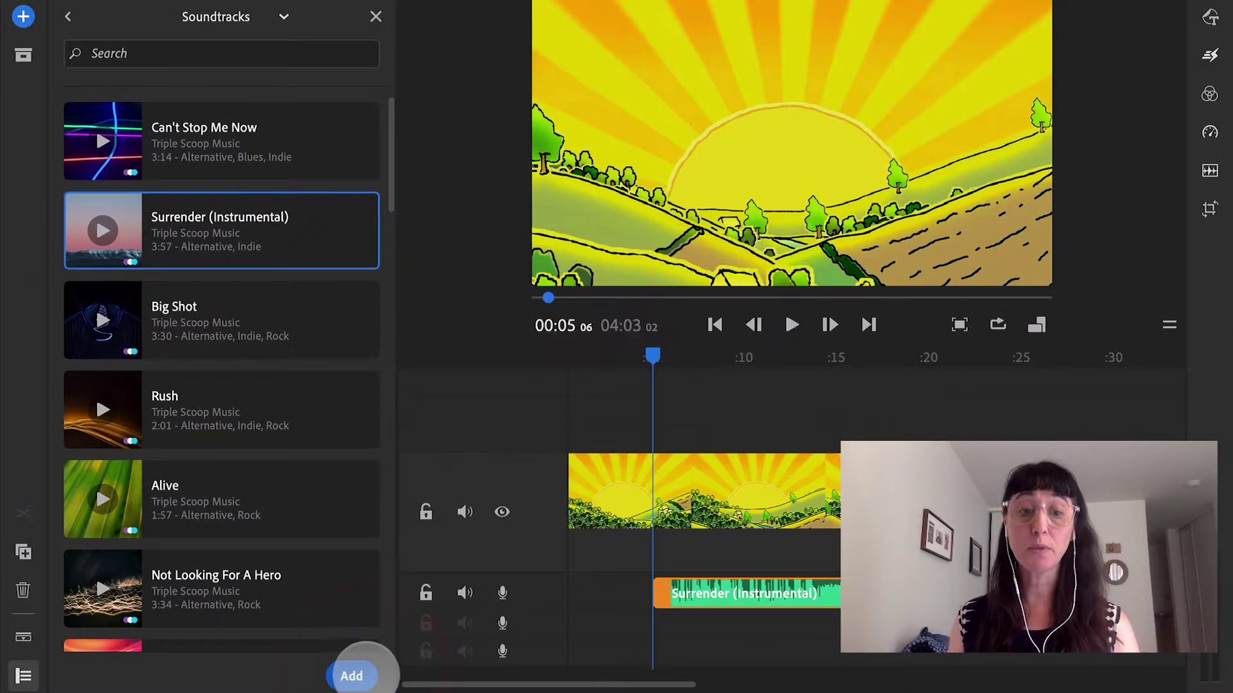
left_click_drag(653, 353, 651, 385)
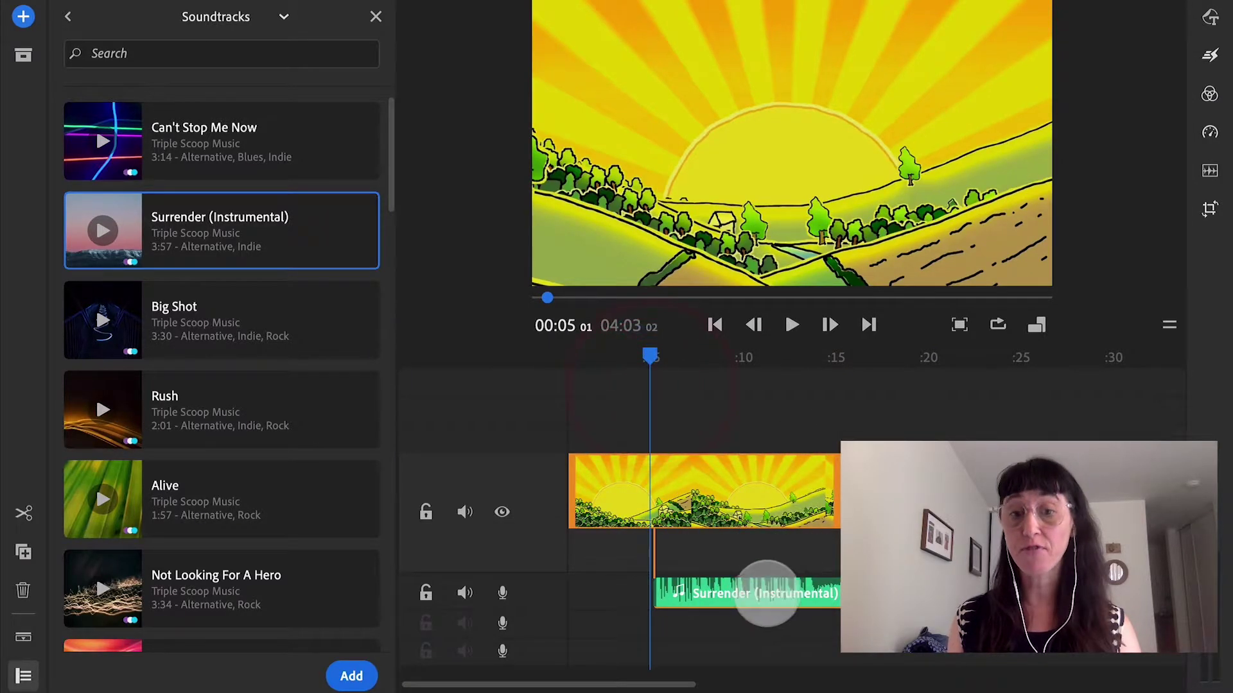
left_click(764, 592)
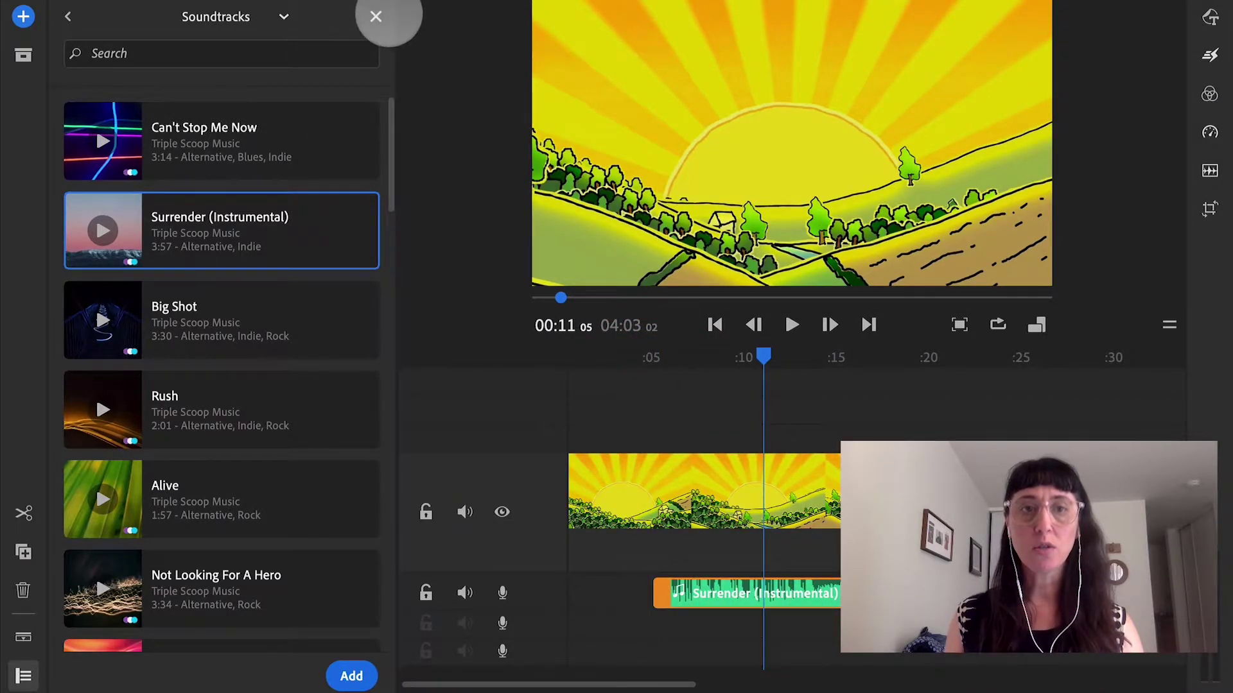
left_click(375, 17)
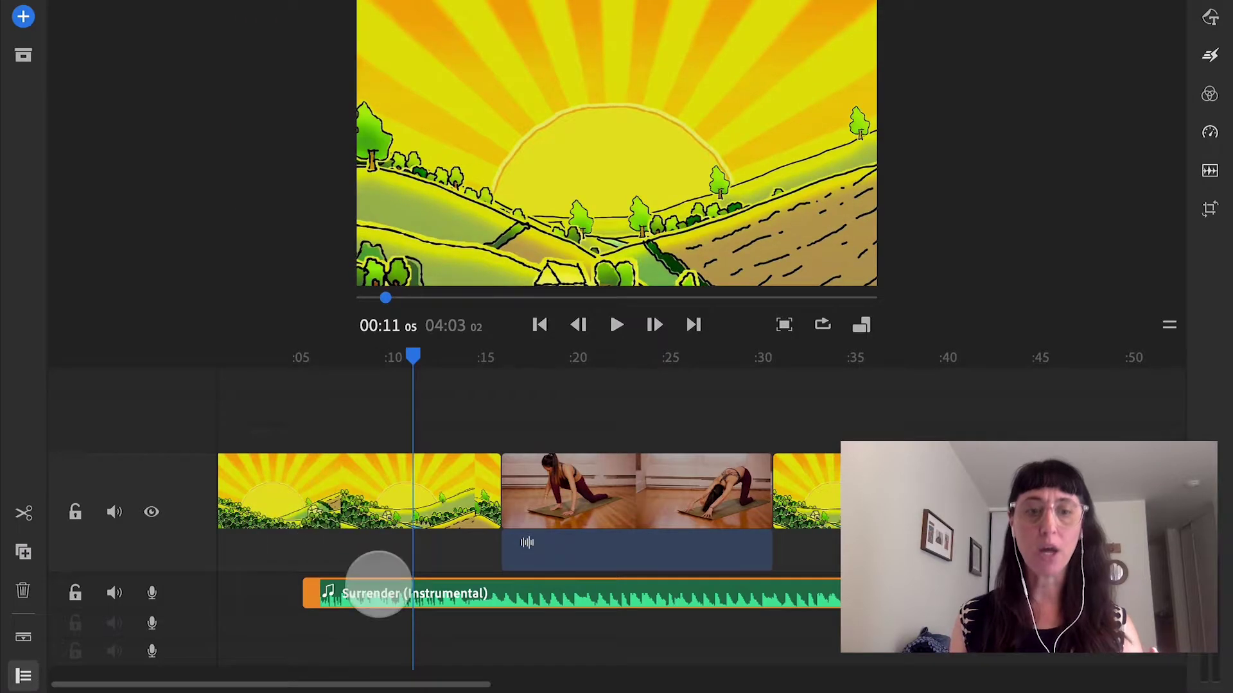
- Move the Surrender (Instrumental) clip to the very start of the sequence and toggle the track controls off and on again
left_click_drag(490, 594, 742, 586)
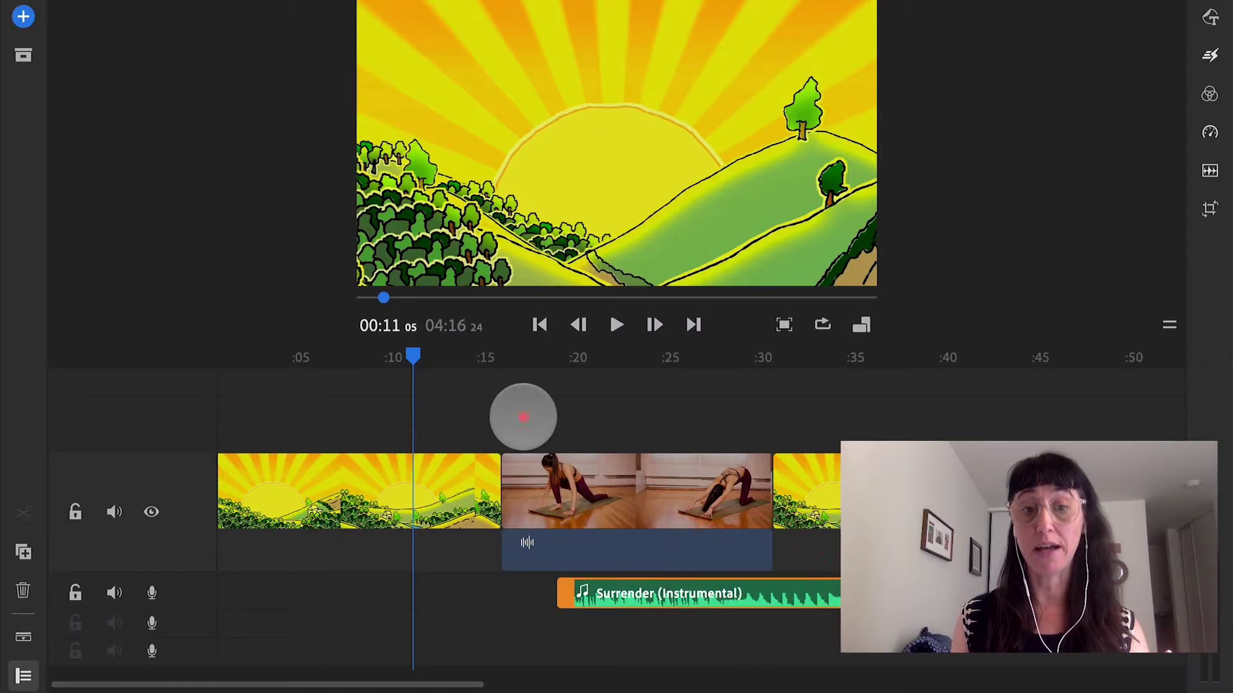
left_click(523, 412)
left_click(674, 599)
left_click_drag(440, 589, 275, 586)
left_click(23, 675)
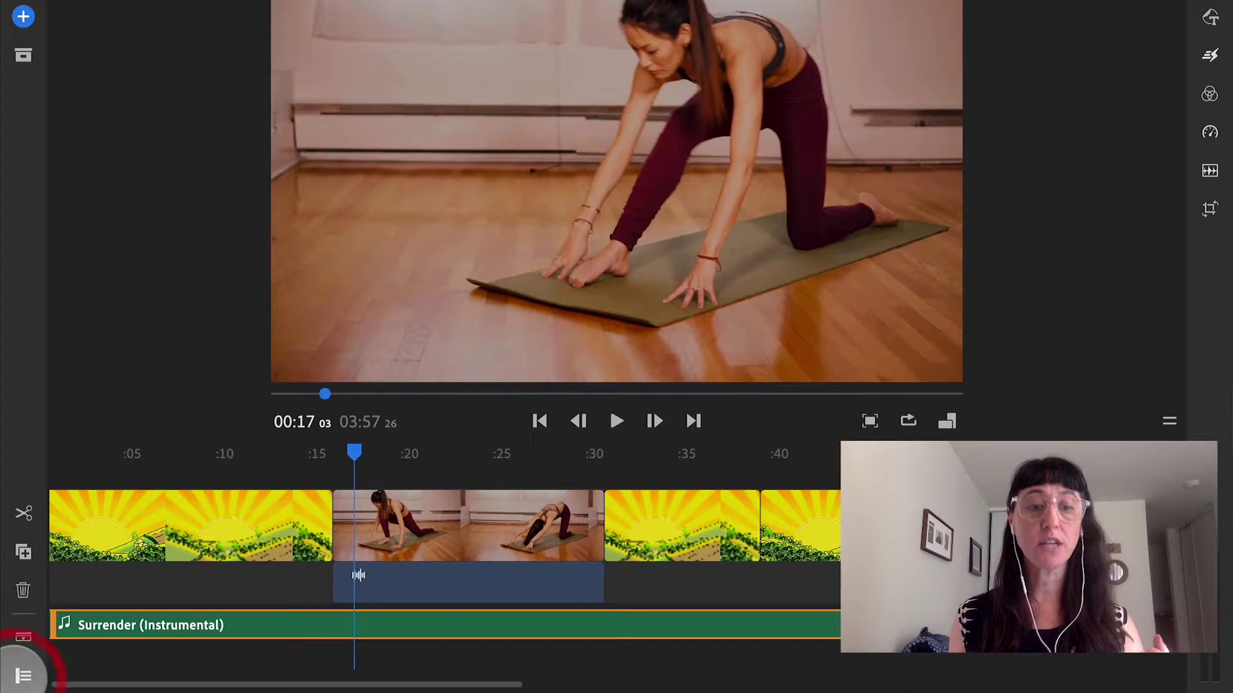
left_click(23, 675)
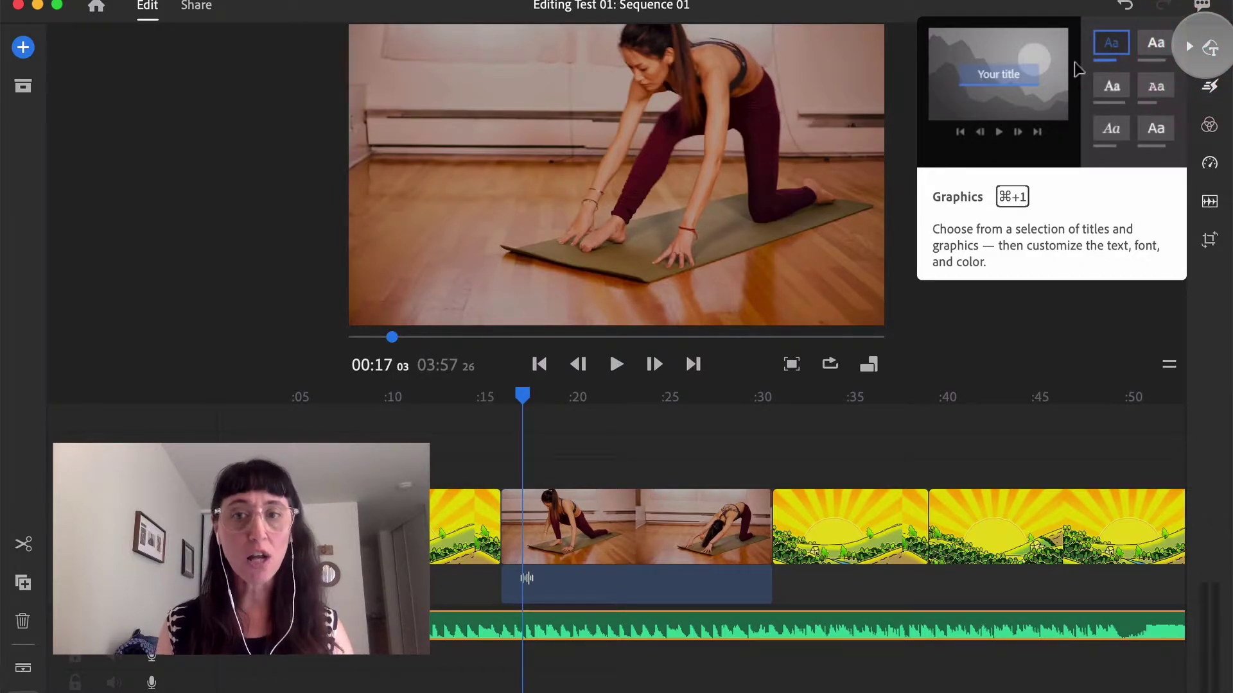
- Open the Graphics settings and browse the title and transition graphic templates
key("super+1")
key("super+1")
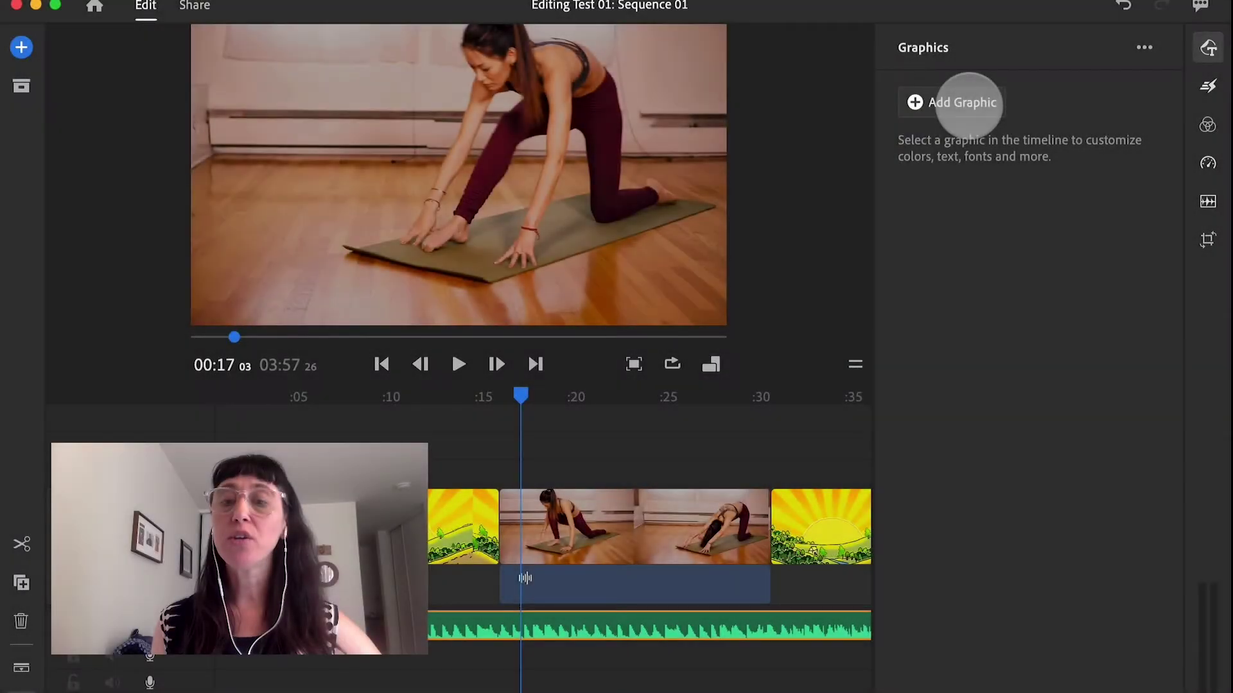
left_click(966, 102)
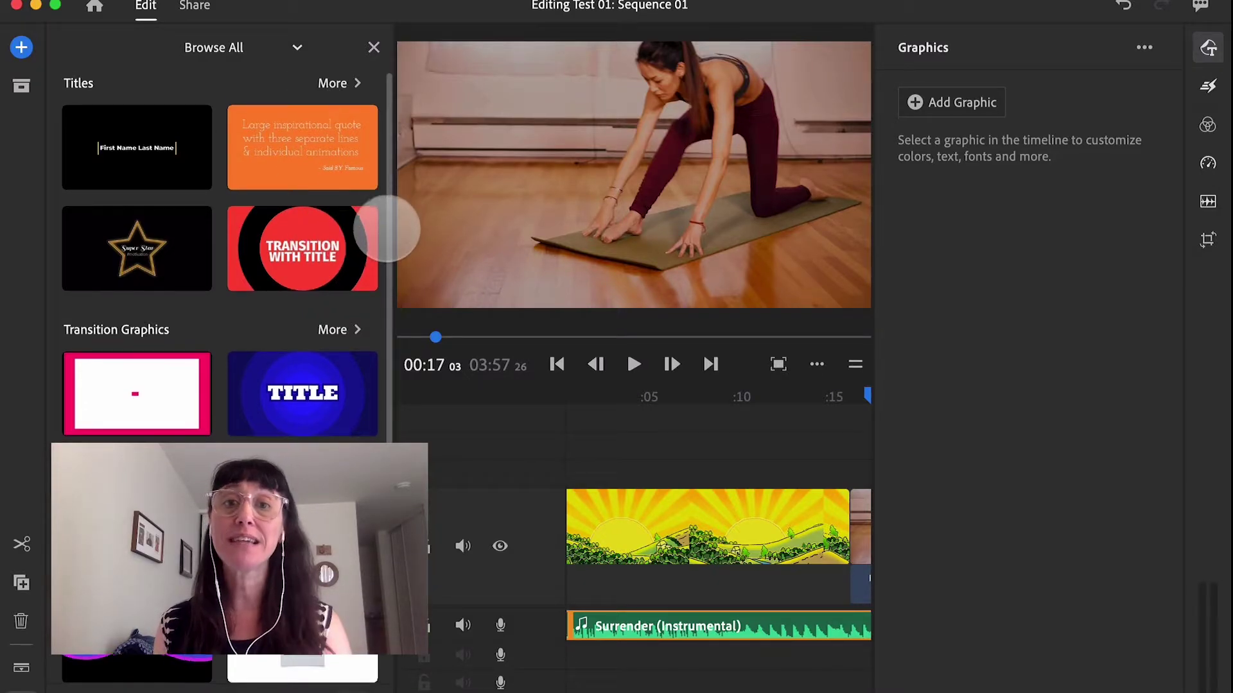
scroll(385, 225, "down", 2)
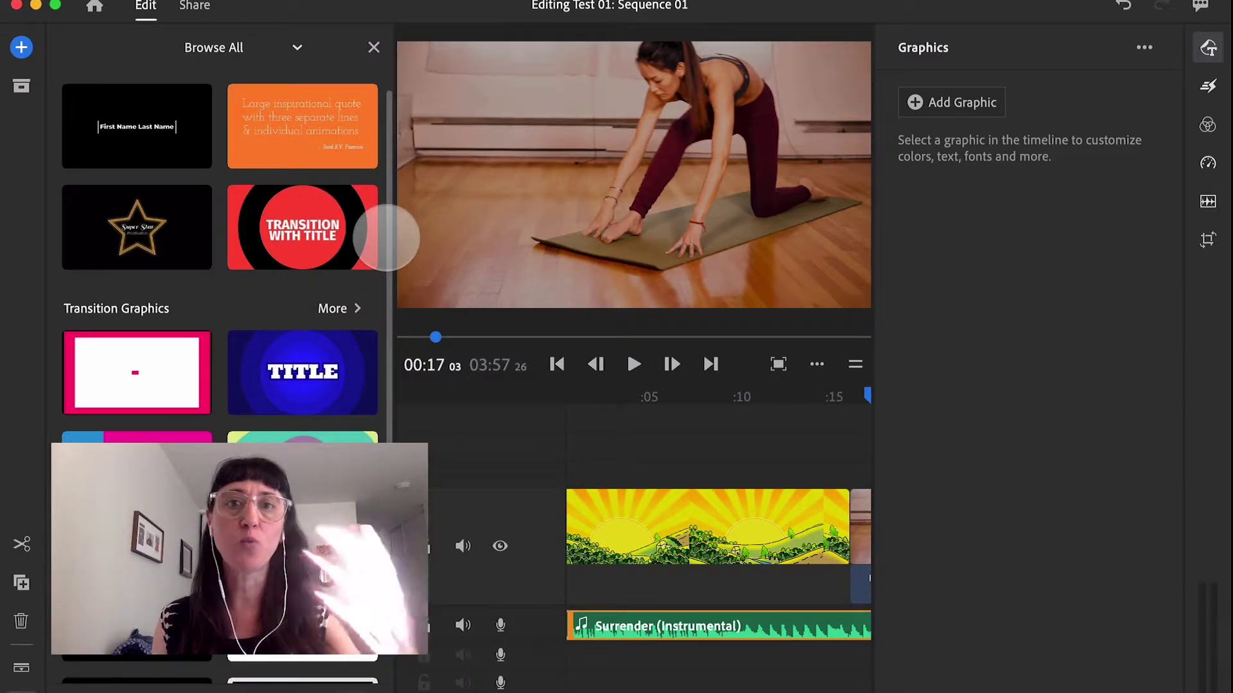
left_click_drag(386, 238, 377, 157)
- Add the First Name Last Name title above the sun clip behind the yoga clip at about 00:32:21, and close the graphics displays
mouse_move(552, 691)
left_mouse_down()
mouse_move(588, 691)
mouse_move(565, 691)
left_mouse_up()
left_click(736, 412)
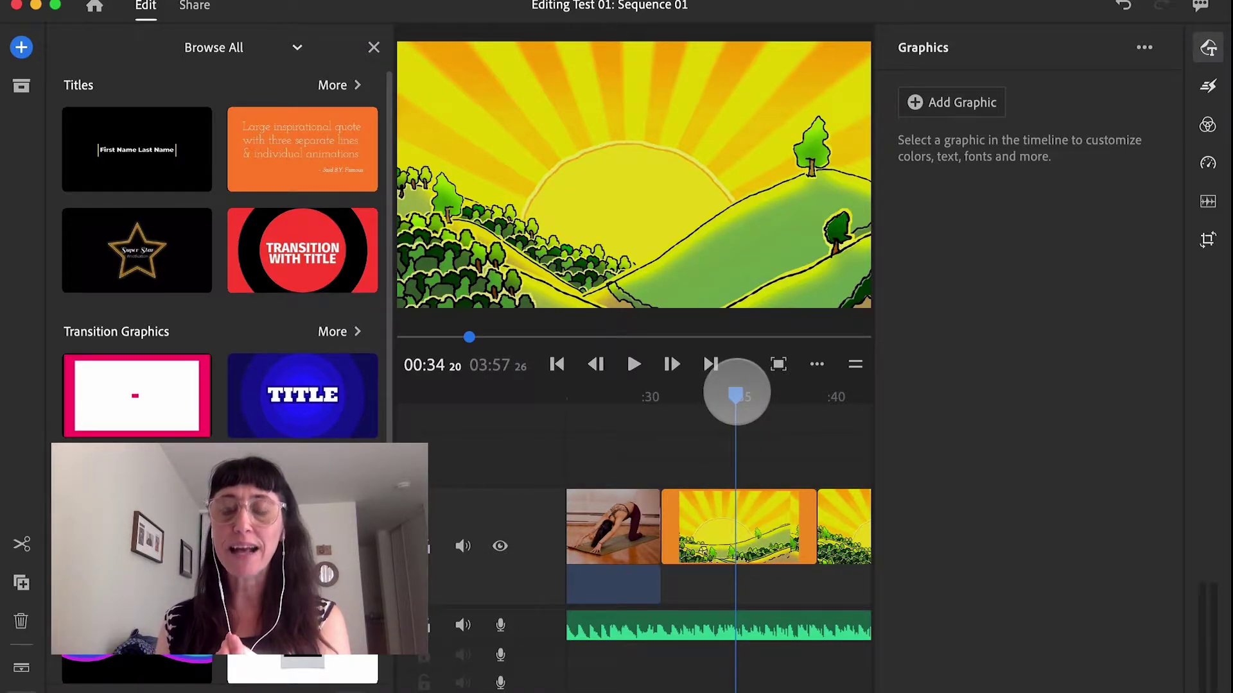
left_click_drag(735, 395, 704, 395)
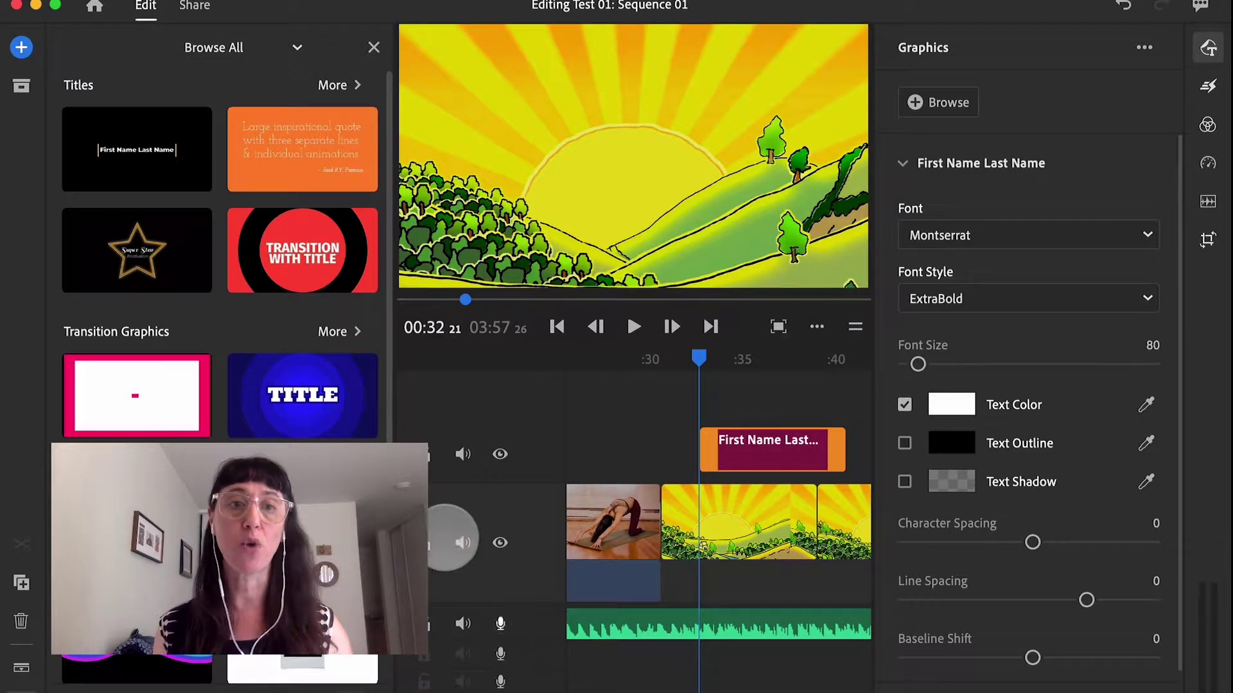
left_click(374, 47)
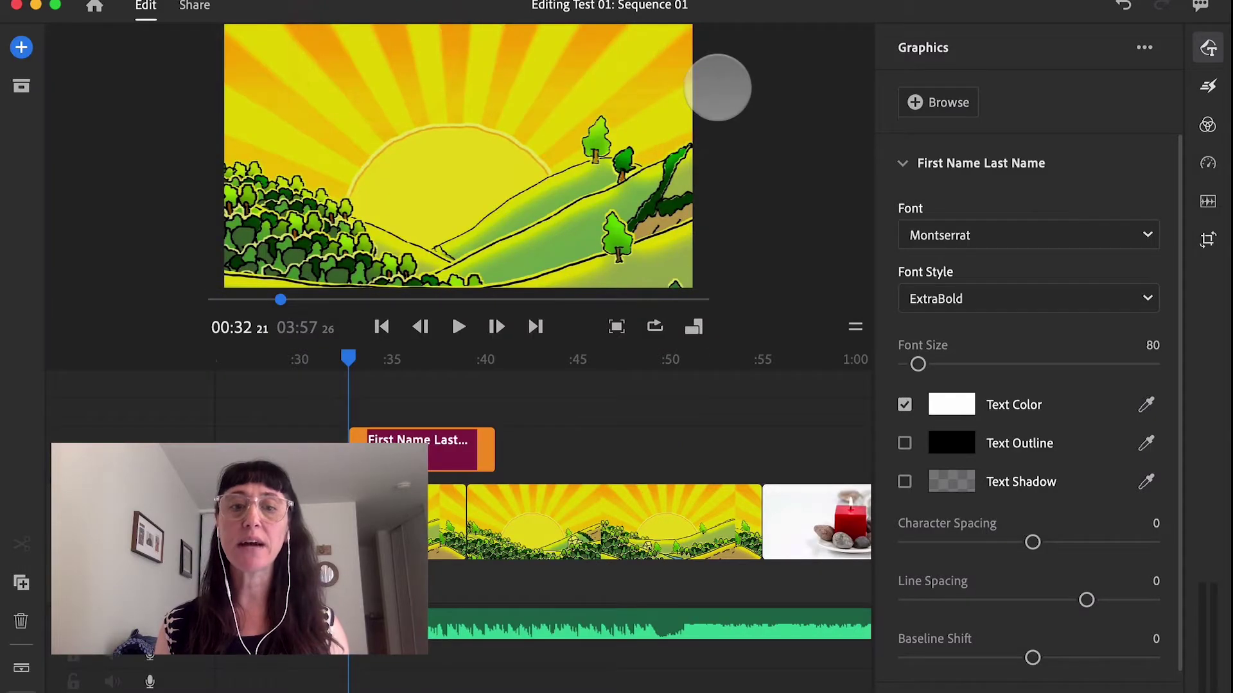
left_click(1208, 47)
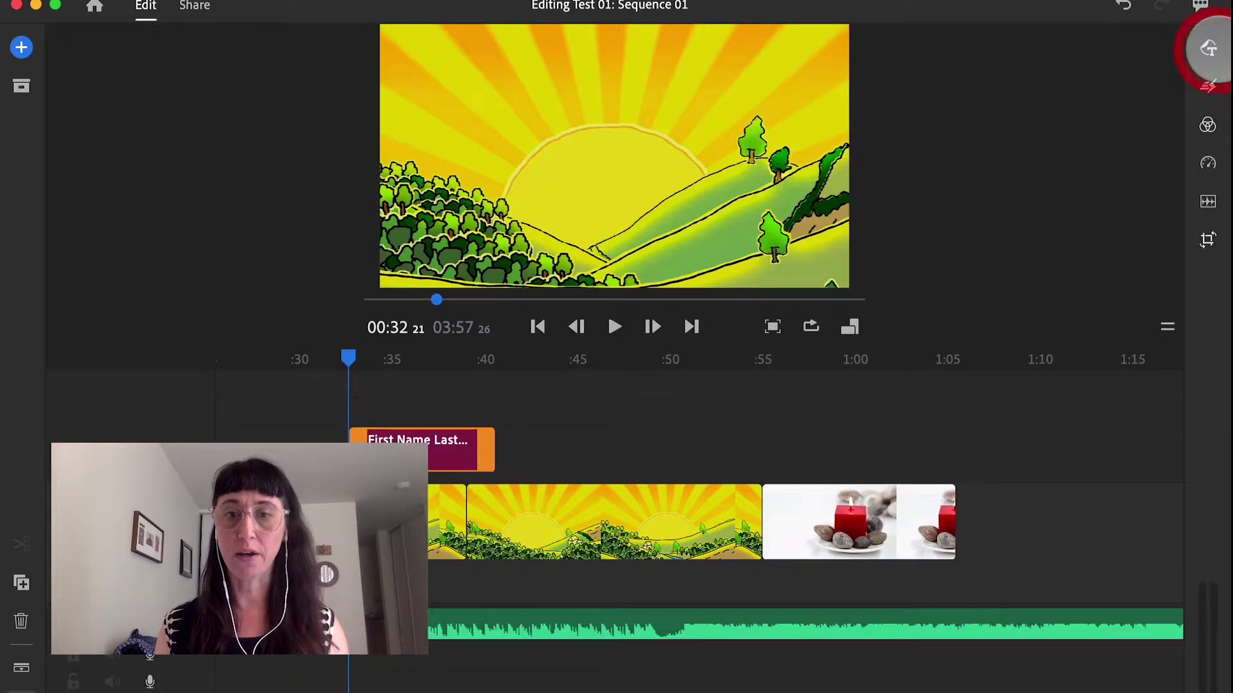
- Scrub through the title clip to preview its animation and open its graphic settings at 00:38:08
left_click_drag(347, 357, 421, 357)
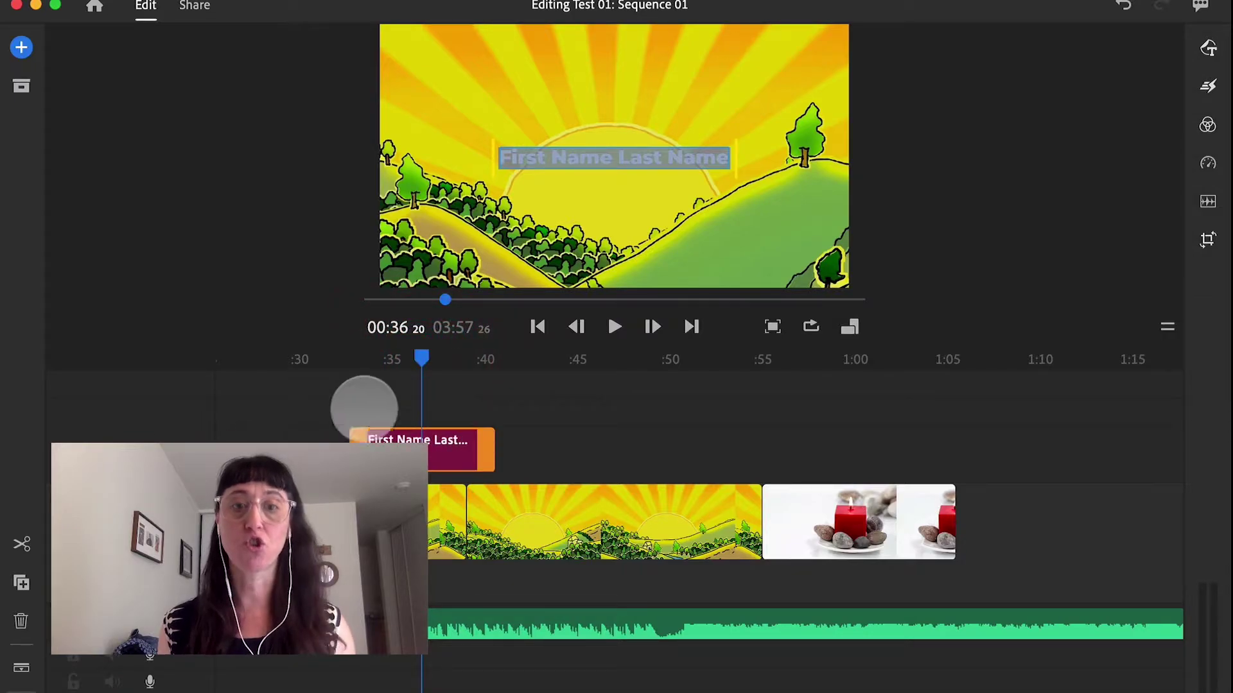
left_click(448, 516)
left_click(444, 436)
left_click_drag(438, 357, 391, 355)
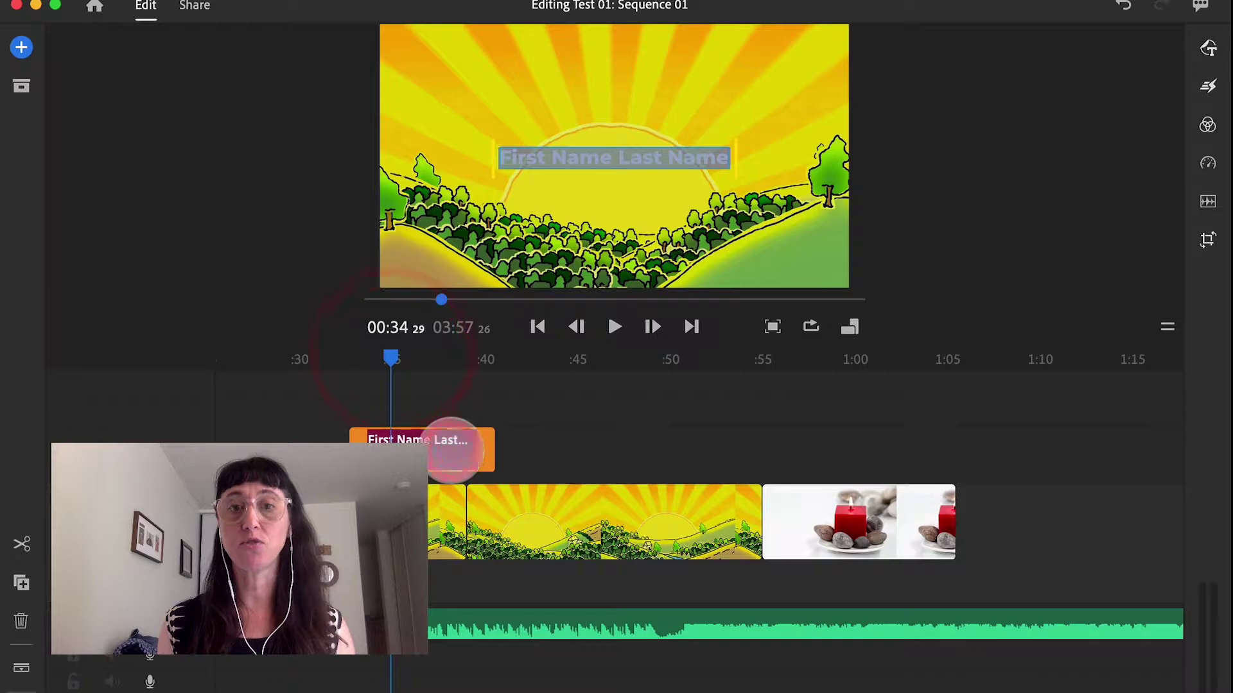
left_click(451, 449)
left_click(453, 453)
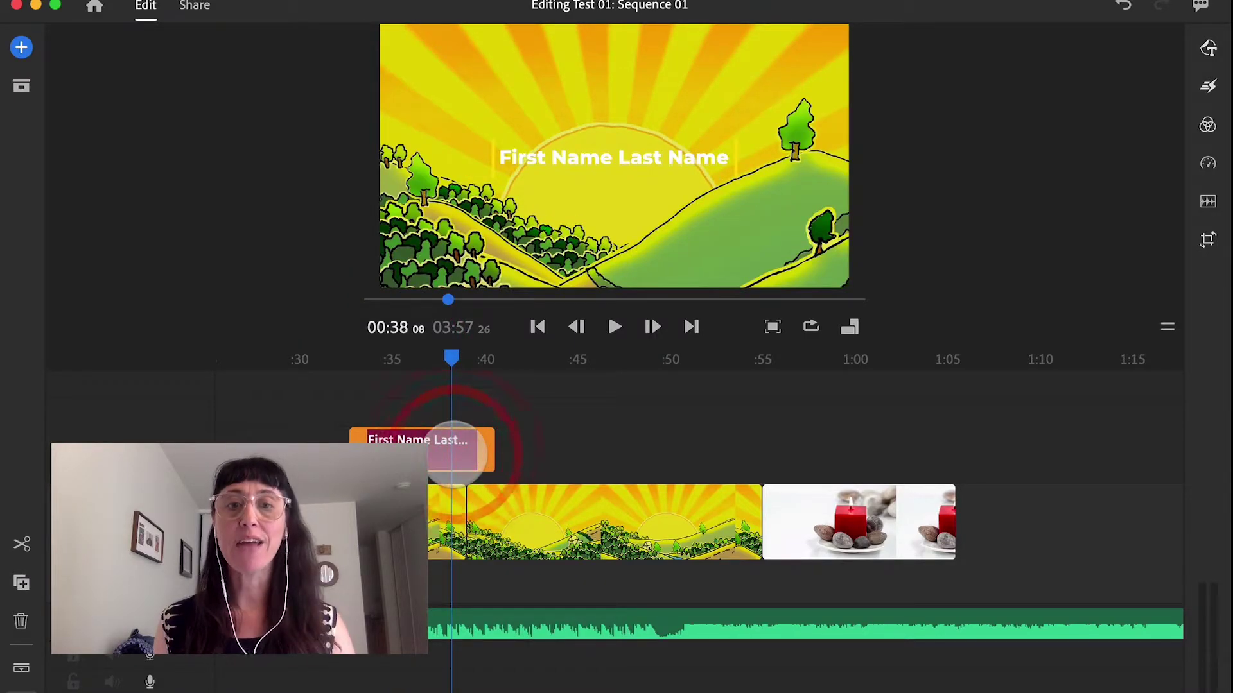
double_click(451, 449)
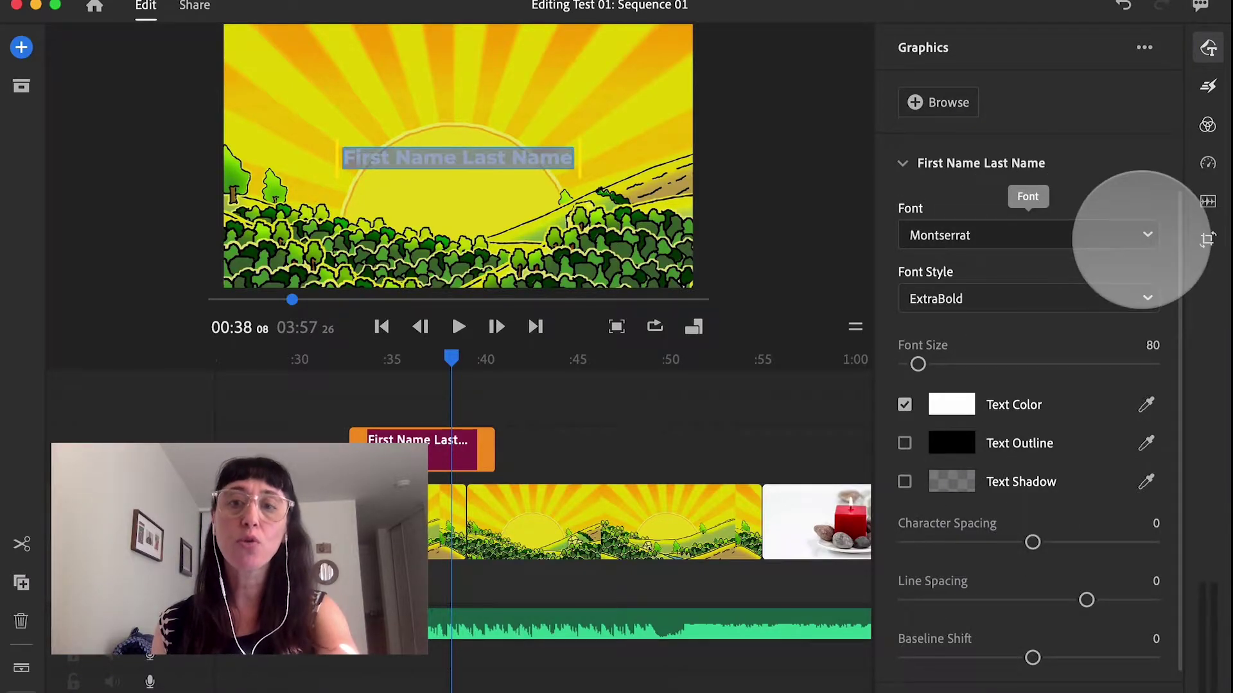
- View the fonts available for the title text and reopen the text's settings
left_click(1147, 235)
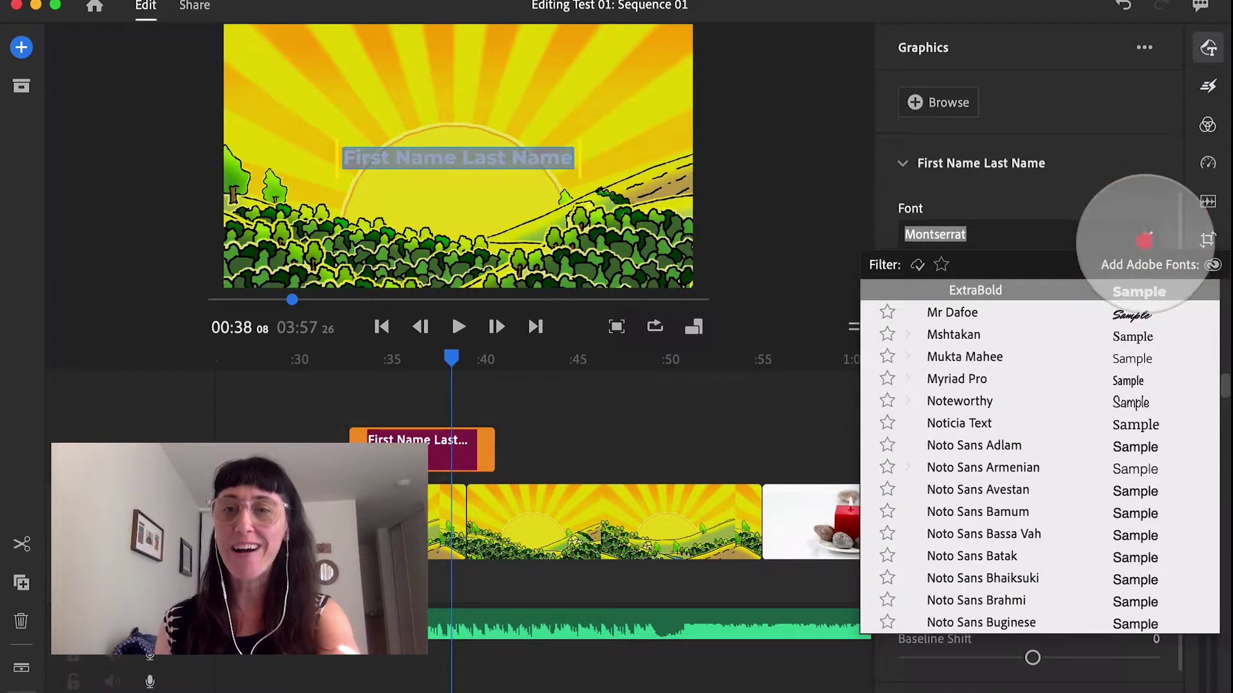
left_click(1131, 172)
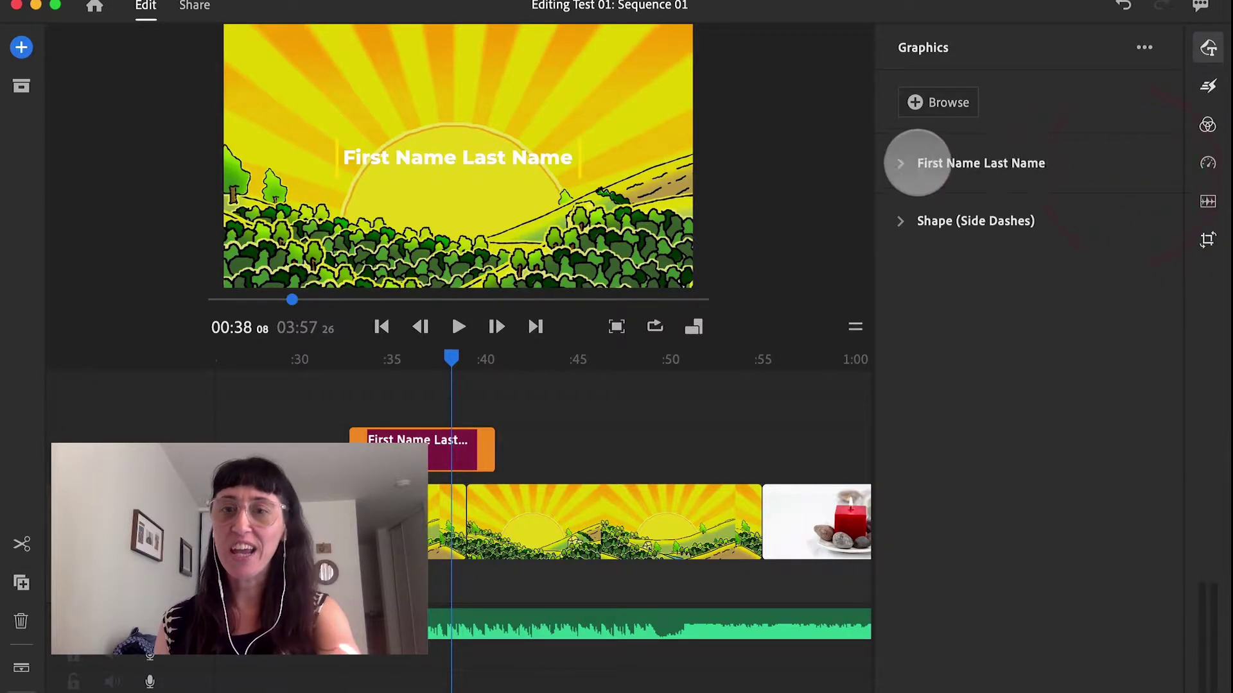
left_click(901, 163)
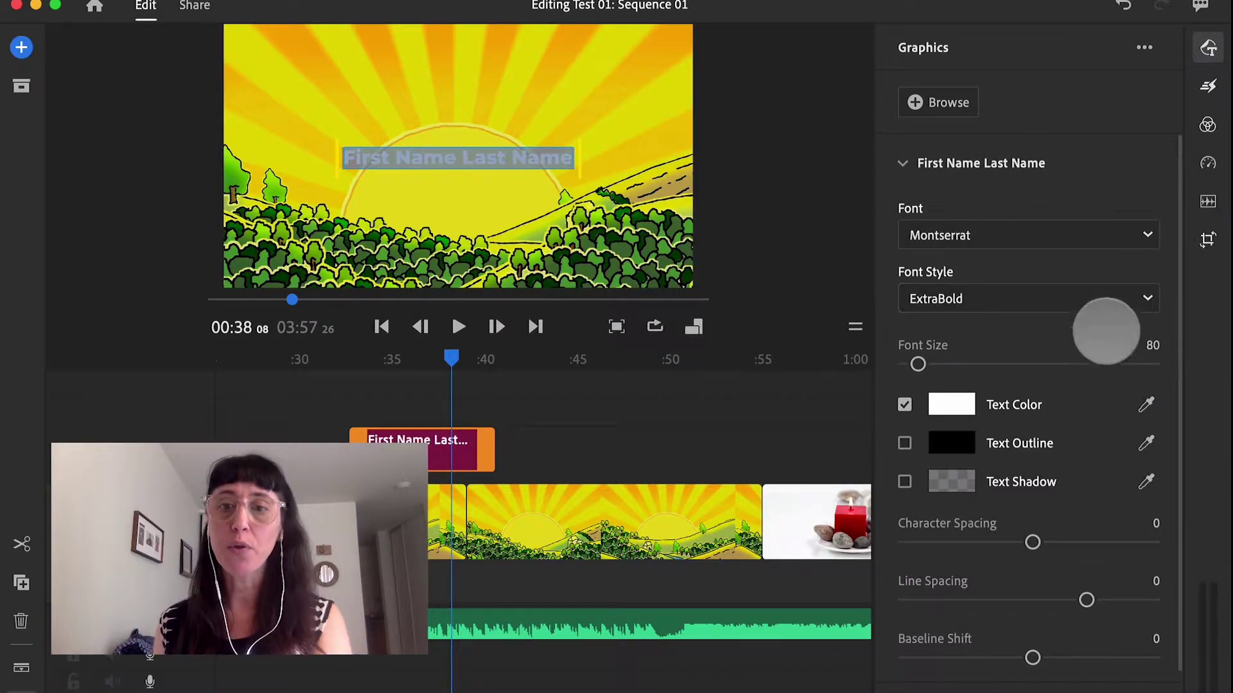
- Set the title text's font size to 114 and its text color to near-black 151313
mouse_move(918, 364)
left_mouse_down()
mouse_move(939, 364)
mouse_move(923, 364)
left_mouse_up()
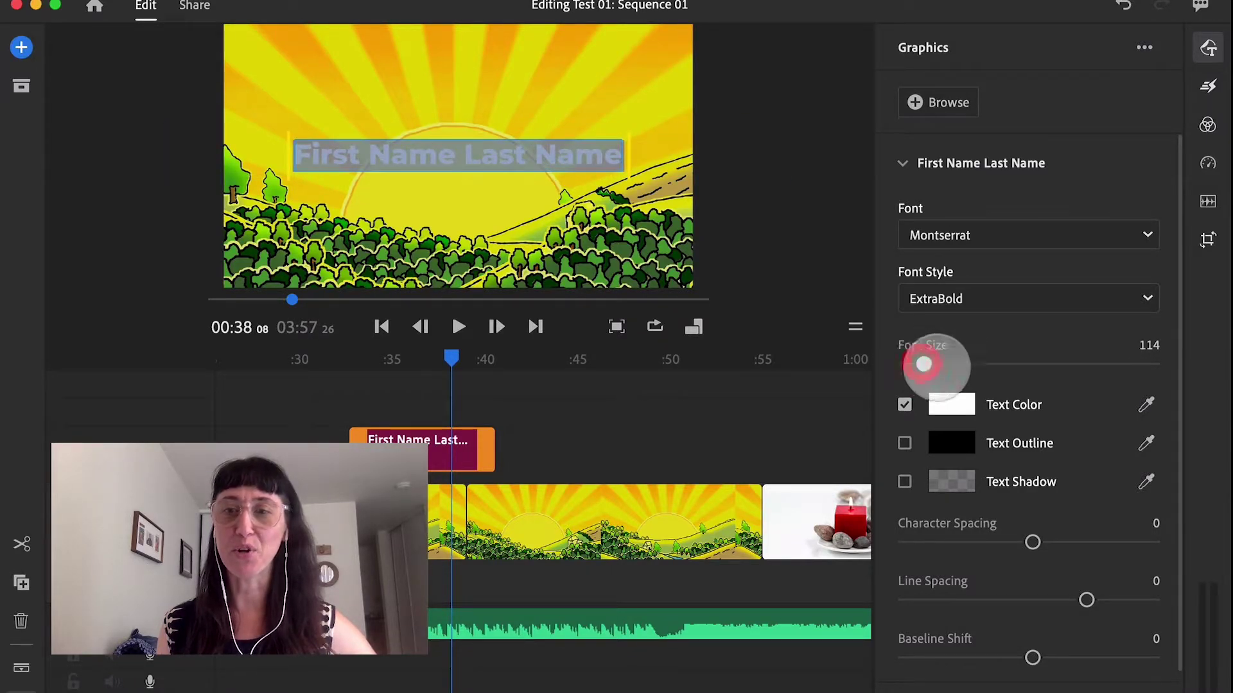
left_click(952, 403)
left_click(667, 271)
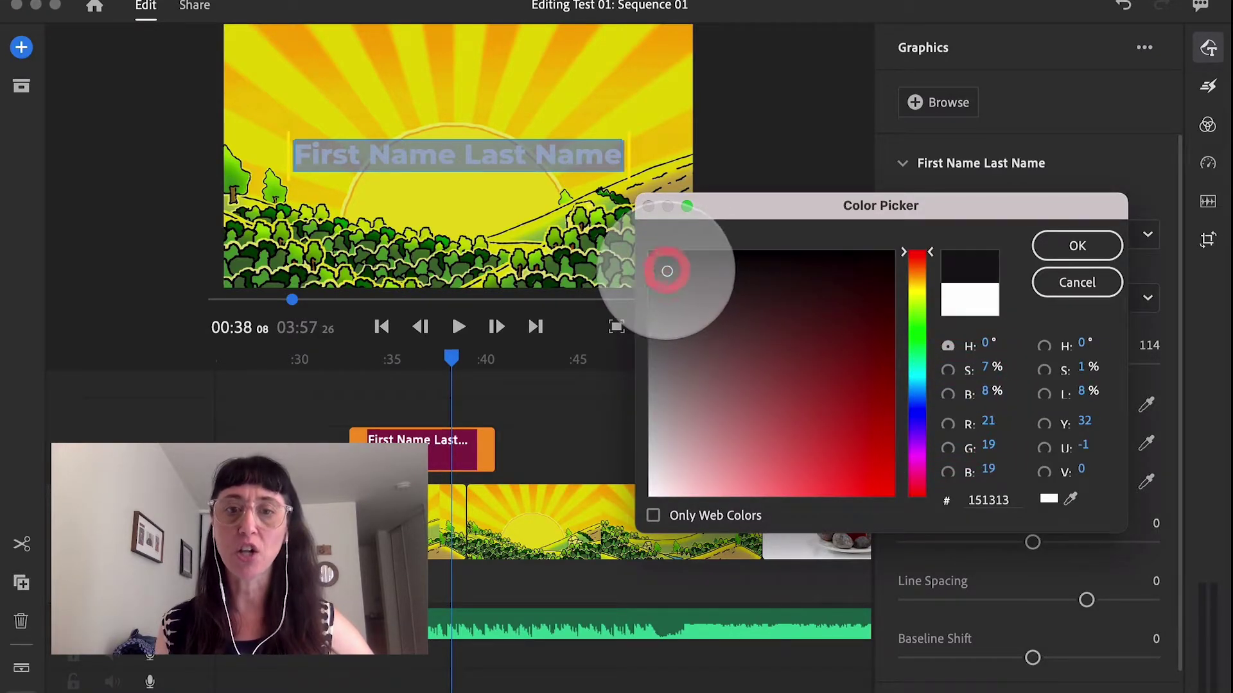
left_click(1076, 245)
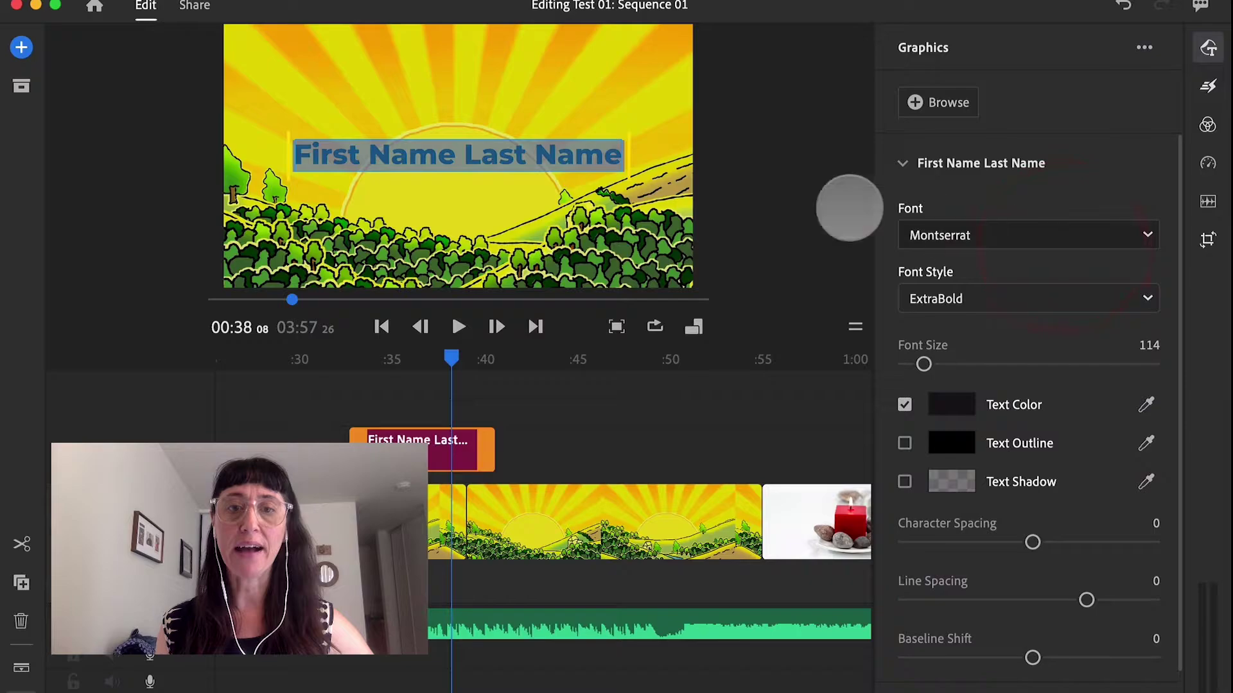
left_click(796, 108)
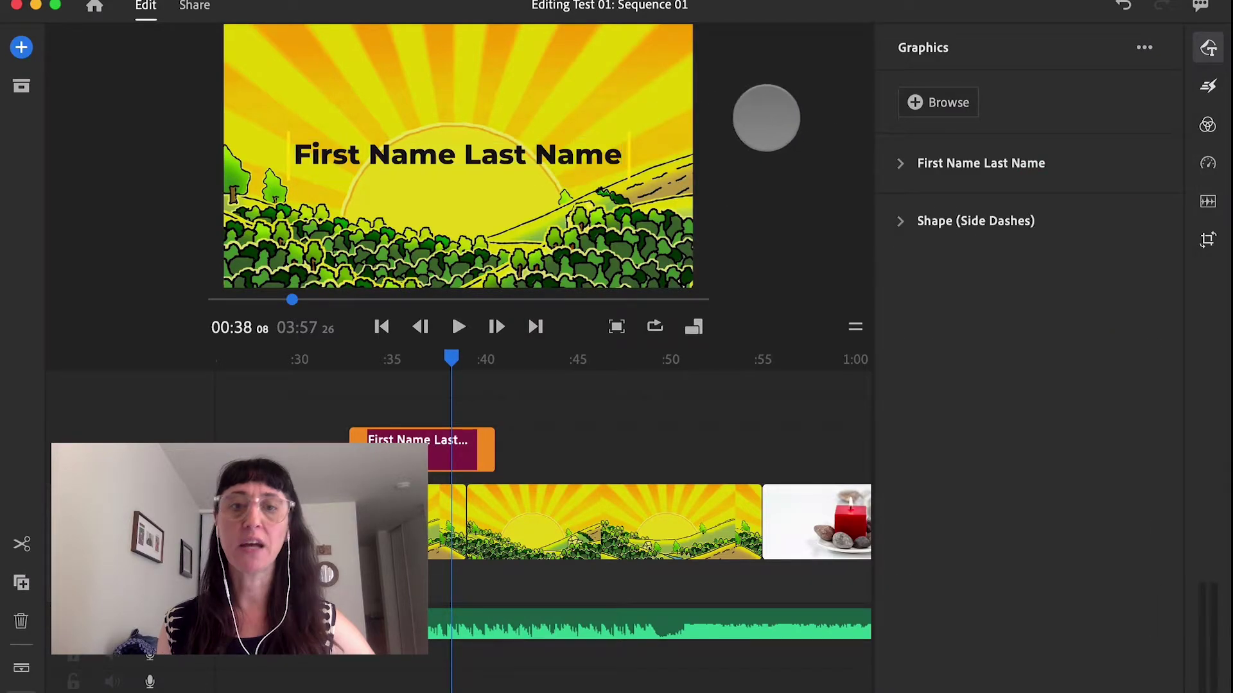
- Replace the title's placeholder text with "Have a great day!" directly in the preview and deselect the text
left_click(453, 157)
left_click(440, 157)
left_click(462, 158)
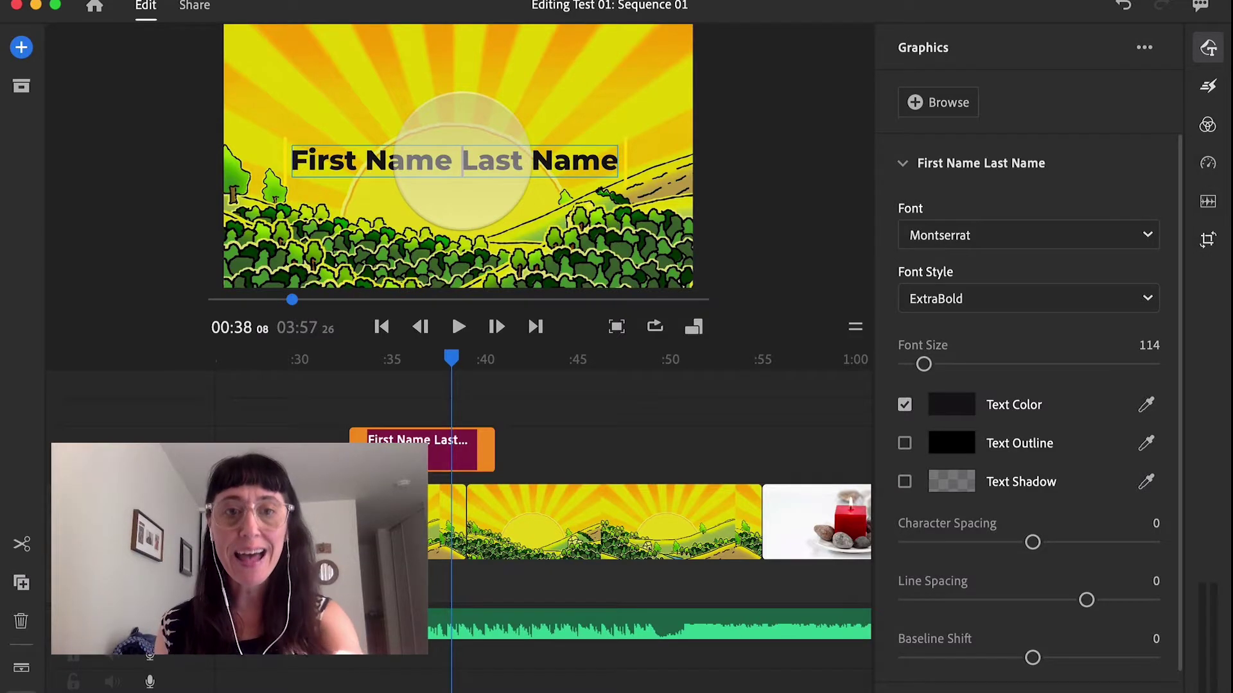
triple_click(468, 158)
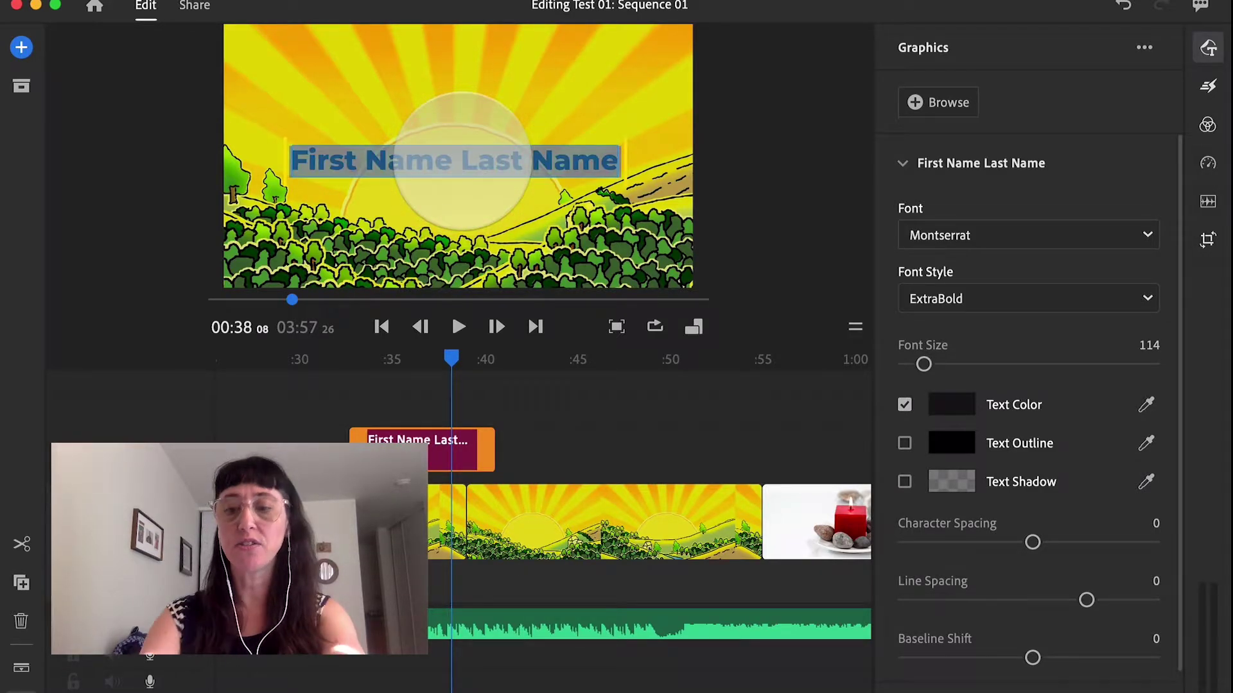
key("BackSpace")
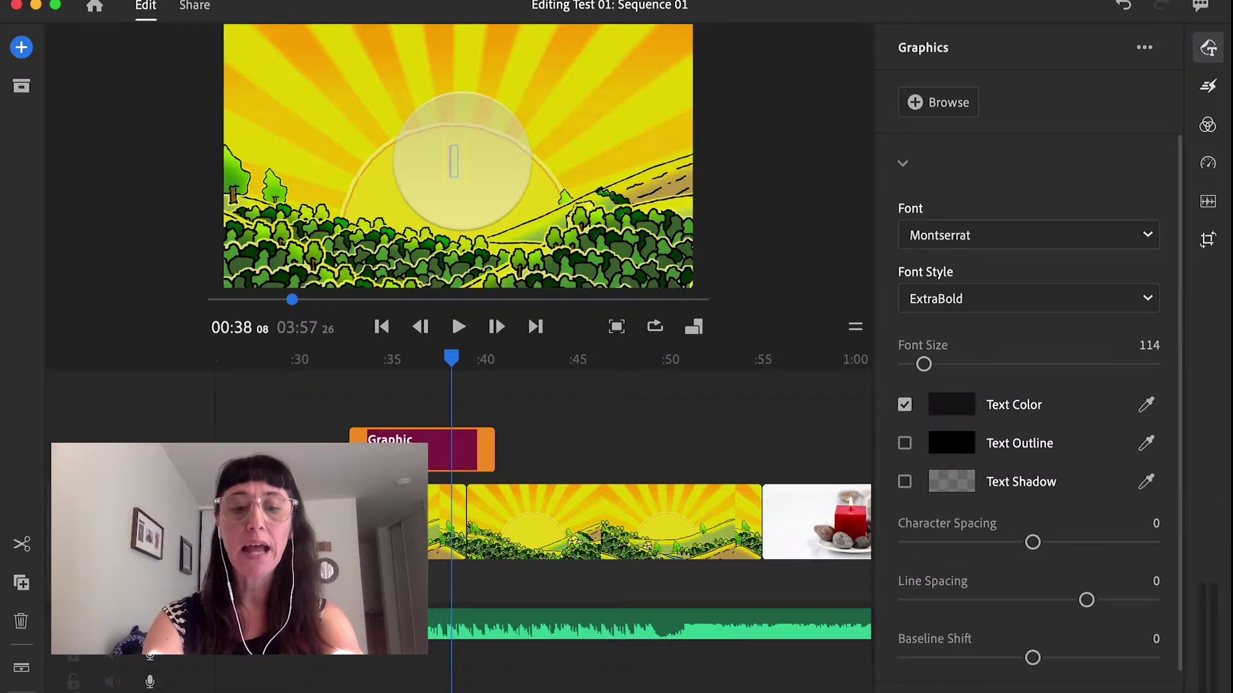
type("Have a g")
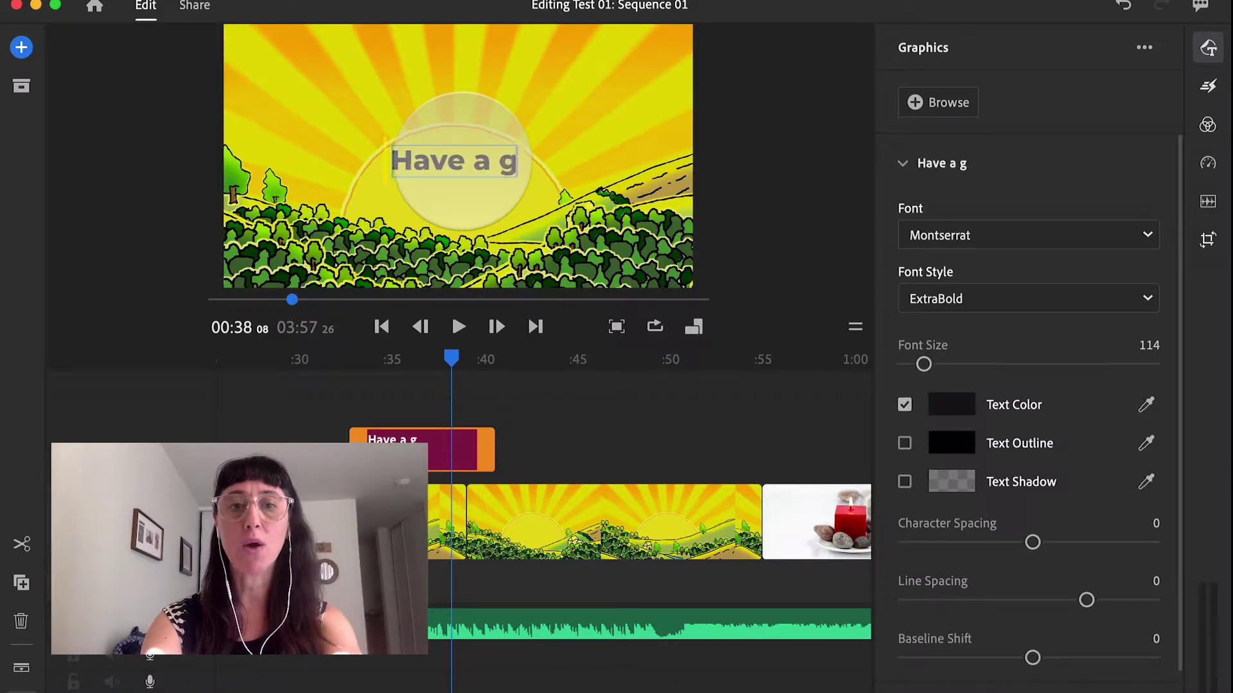
type("reat day!")
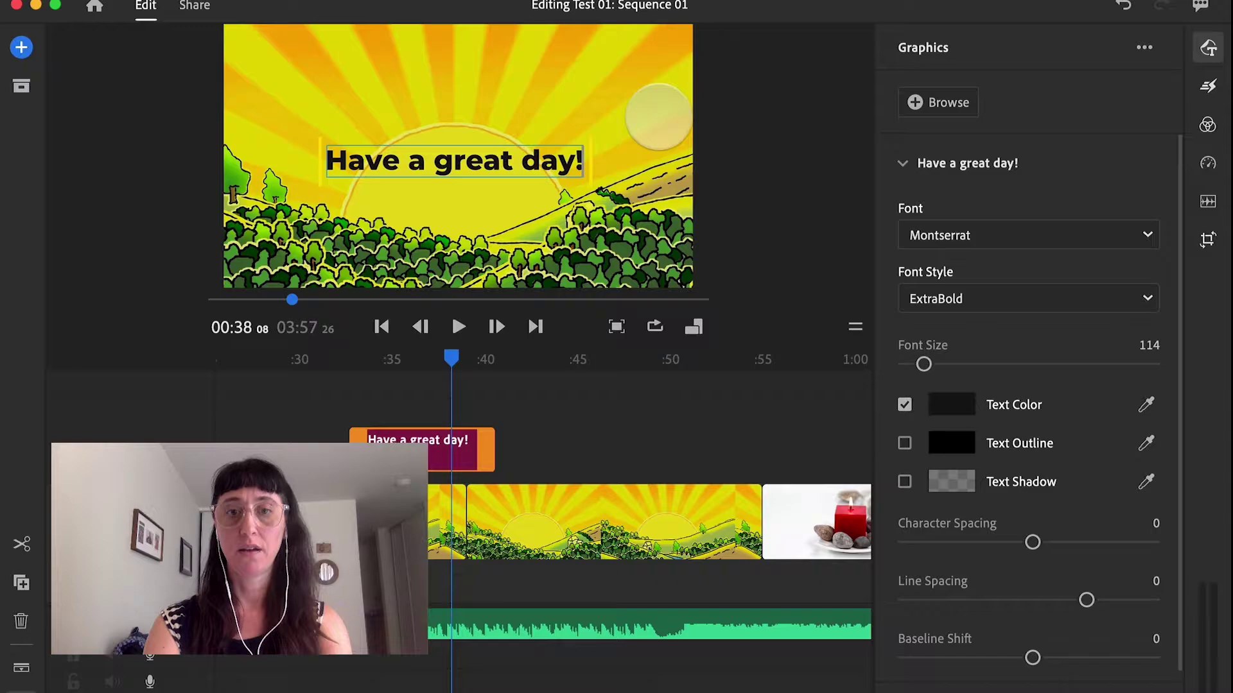
left_click(777, 137)
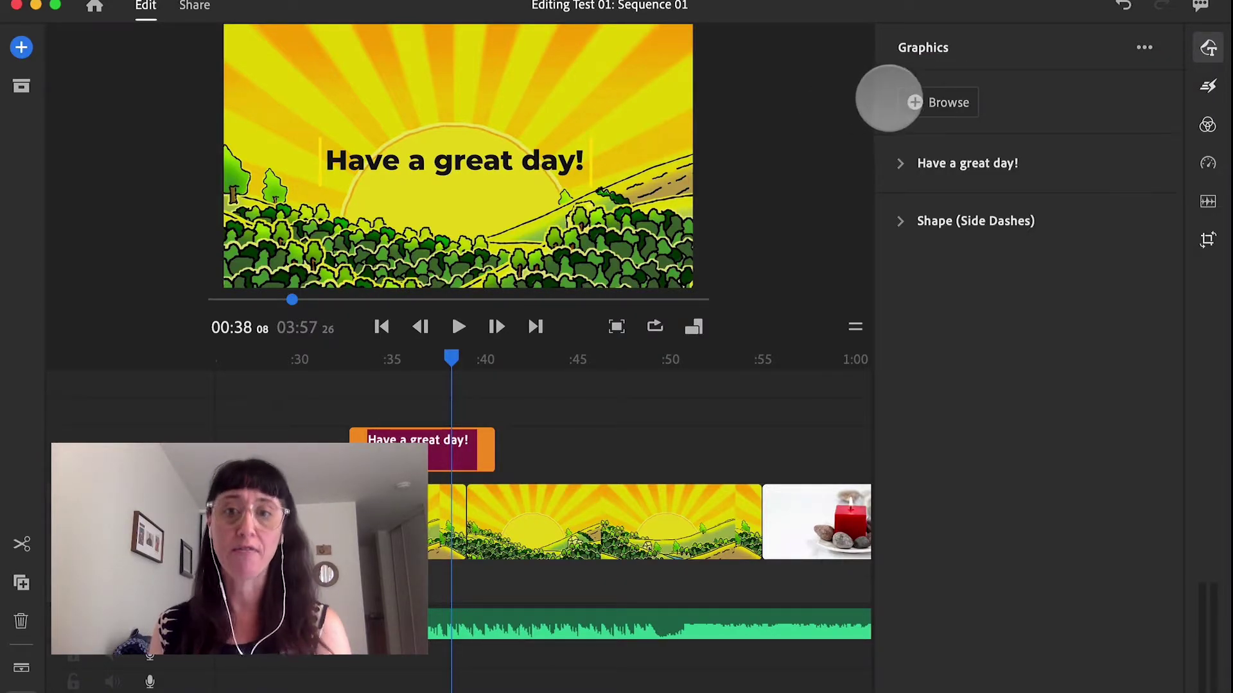
- Add a Dissolve transition to the end of the yoga clip, where it meets the sun clip
left_click(1208, 86)
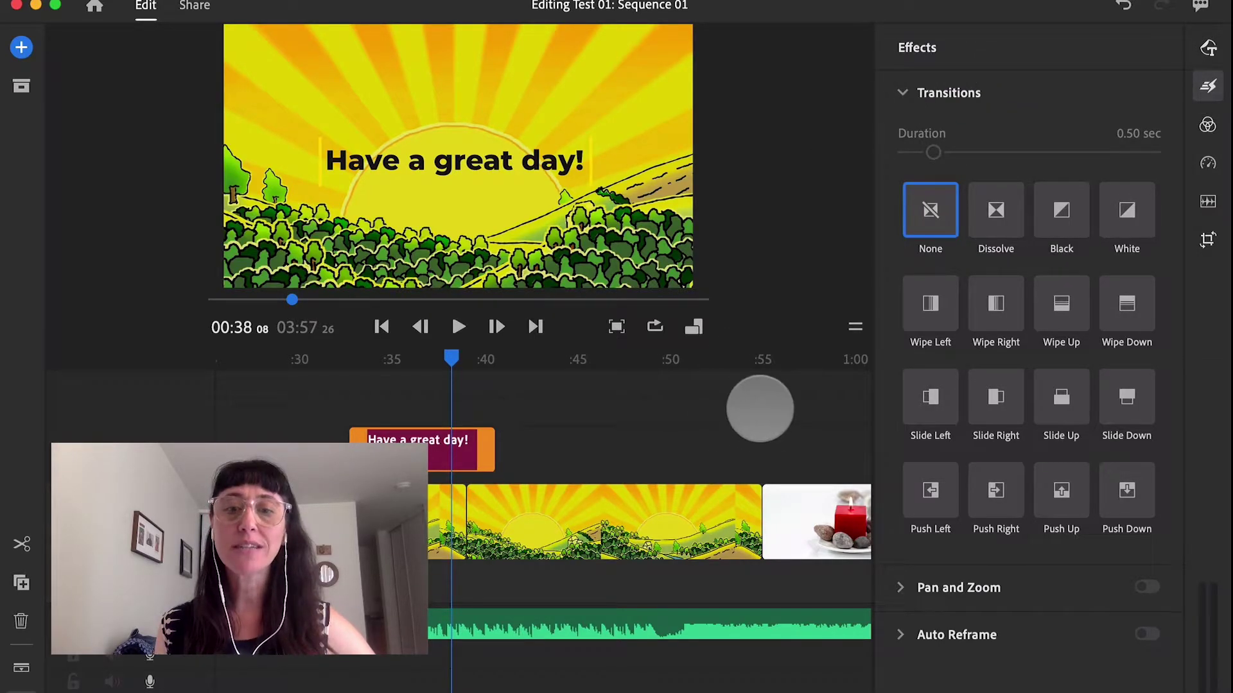
left_click(750, 405)
scroll(338, 674, "left", 10)
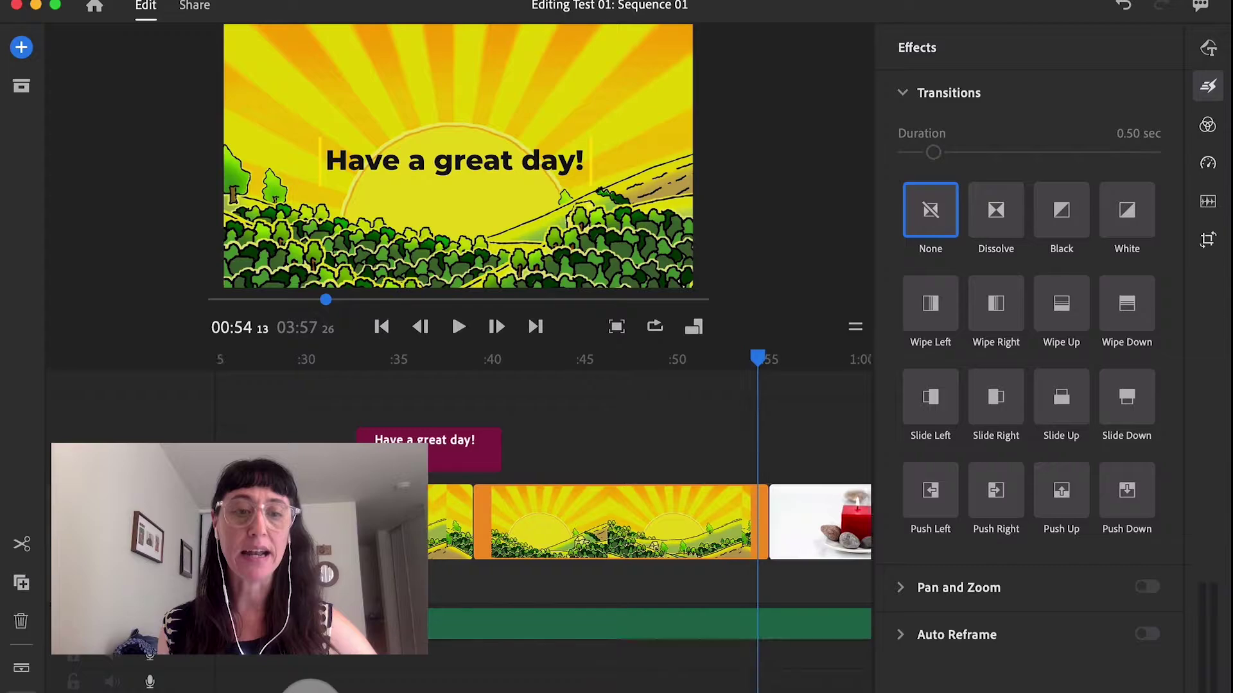
left_click(517, 410)
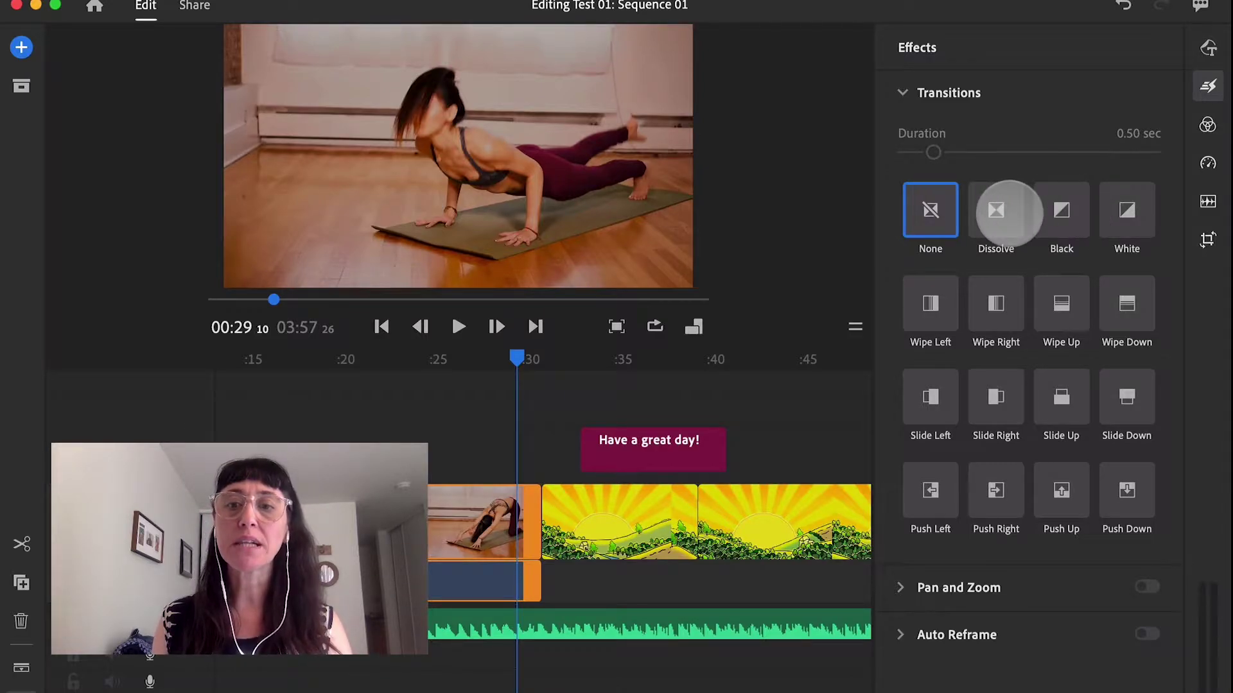
left_click(1007, 221)
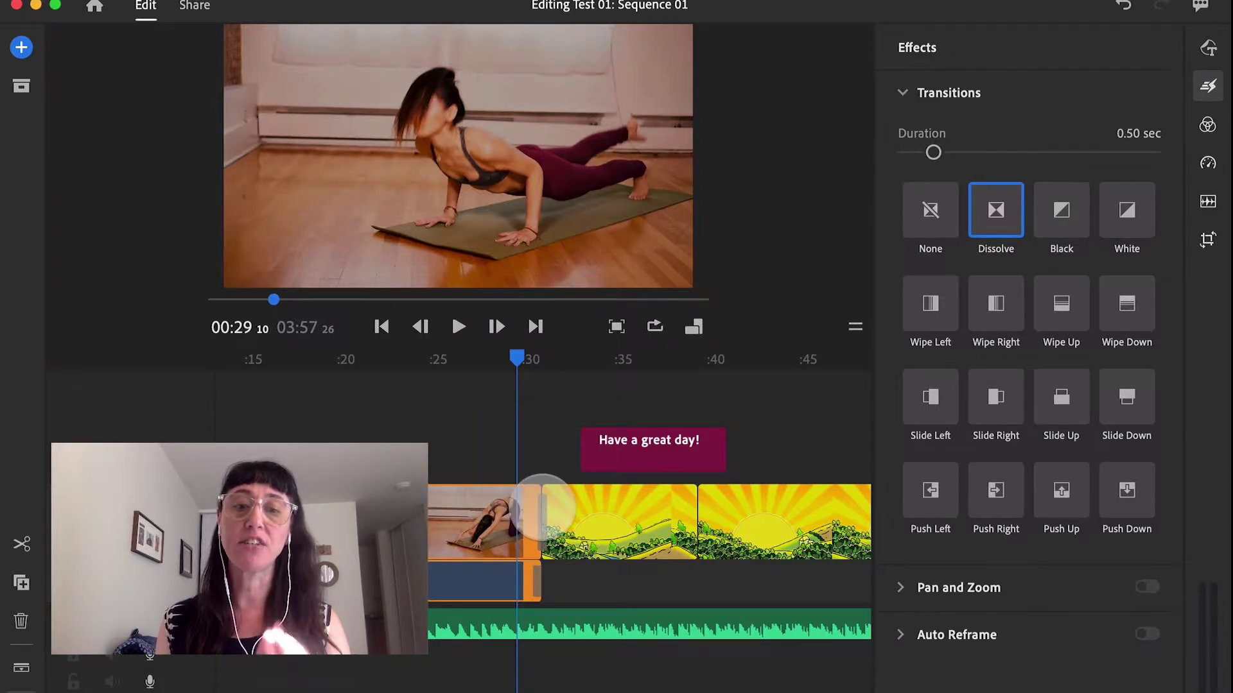
- Play the sequence from about 00:29:02 across the cut between the yoga and sun clips to preview the dissolve
left_click(512, 354)
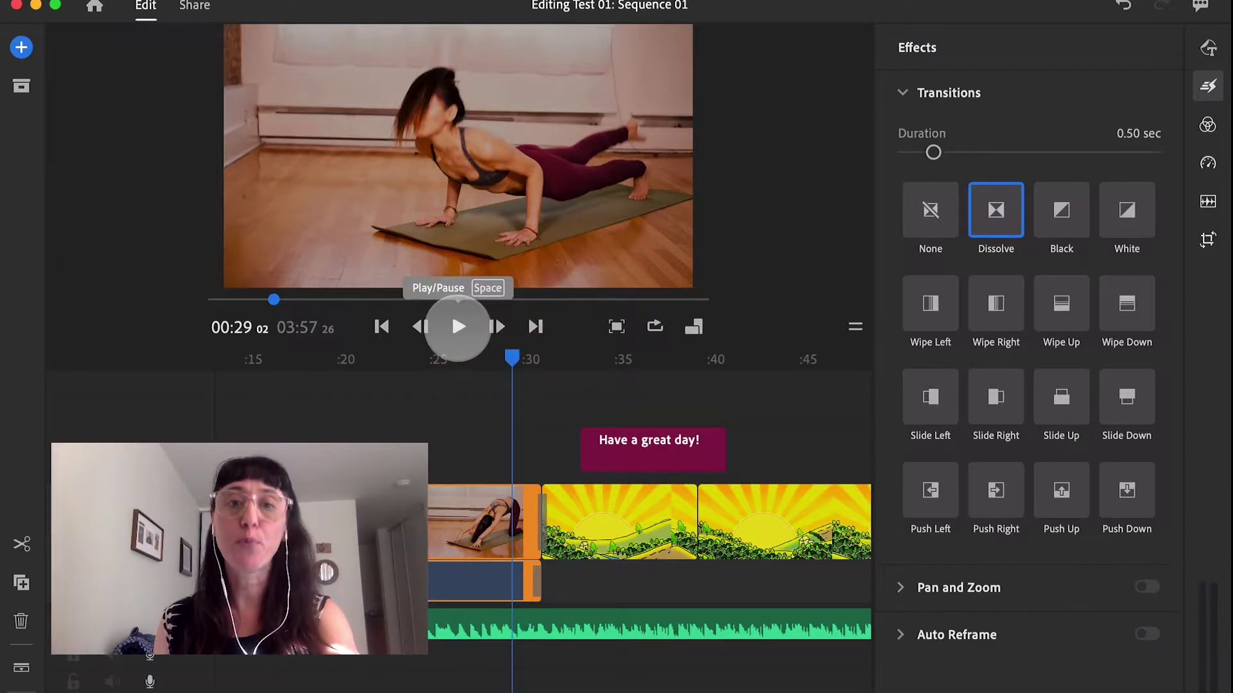
left_click(458, 327)
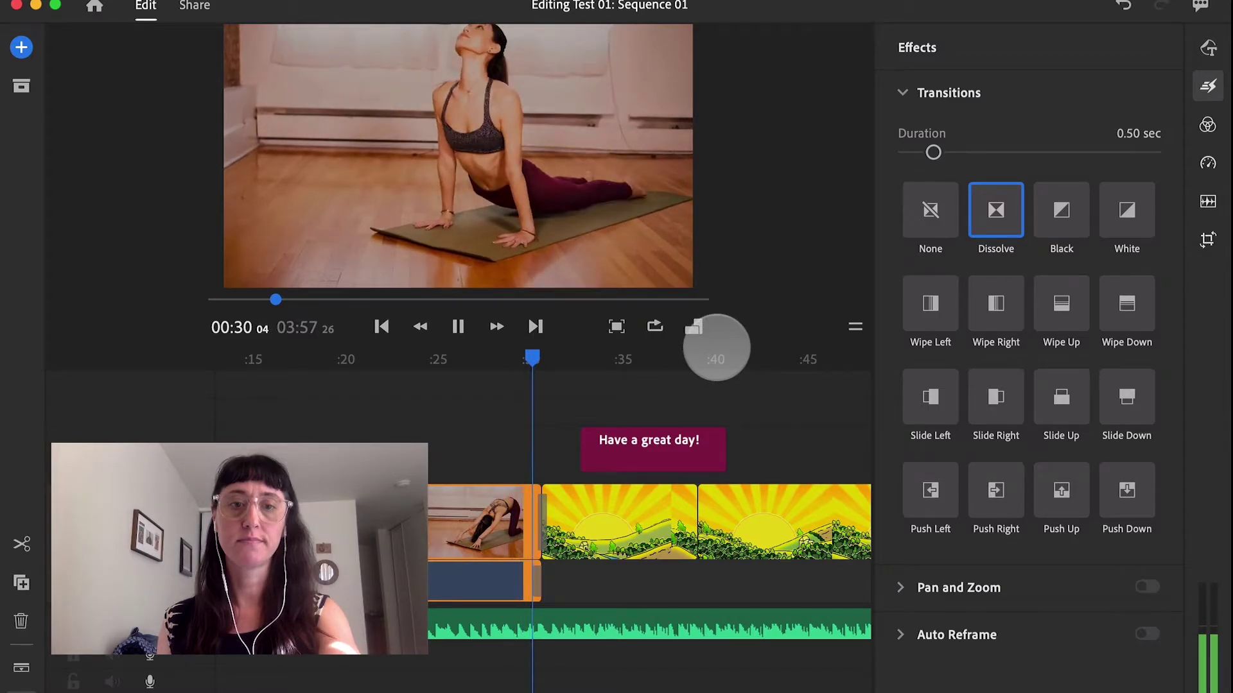
key("space")
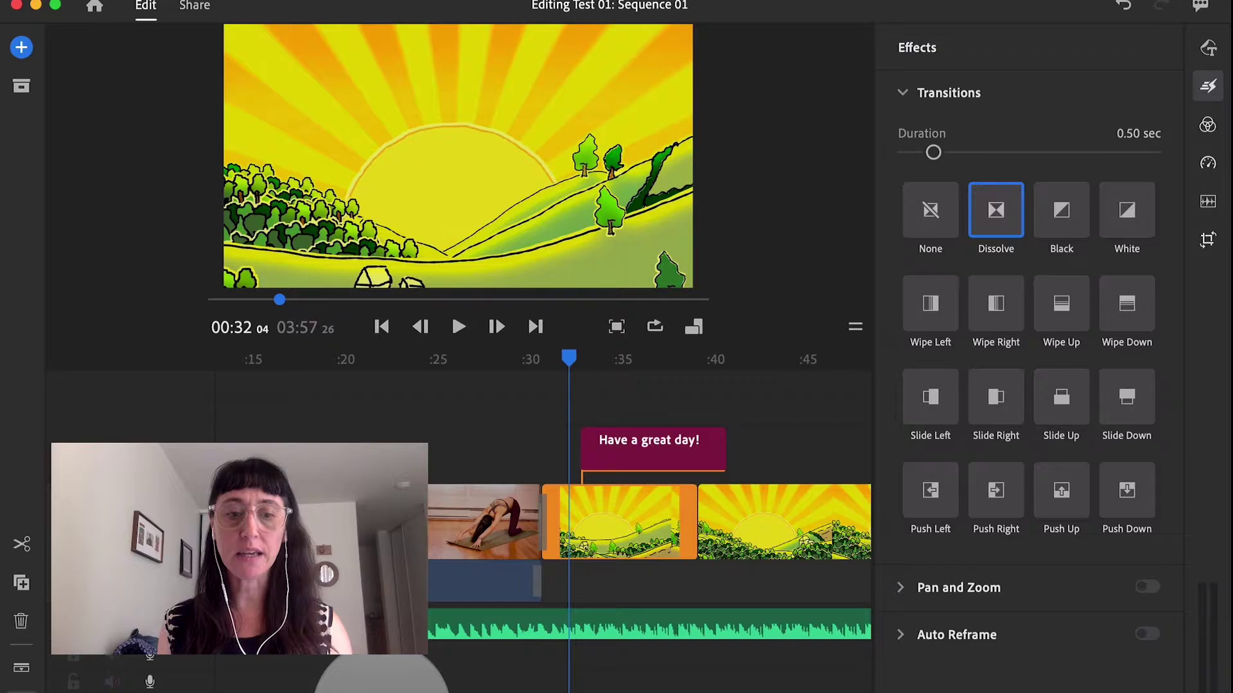
- Return the playhead to 00:30:07 near the end of the yoga clip, with that clip selected for adjustments
scroll(648, 521, "up", 2)
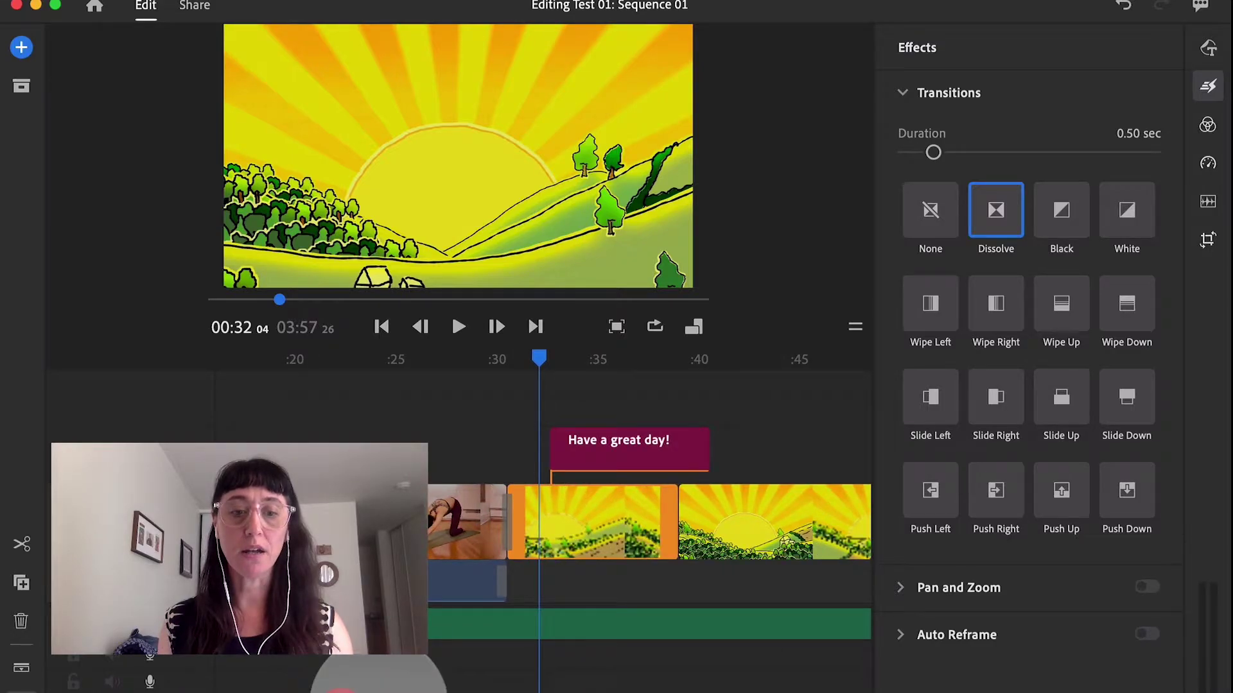
scroll(292, 687, "up", 1)
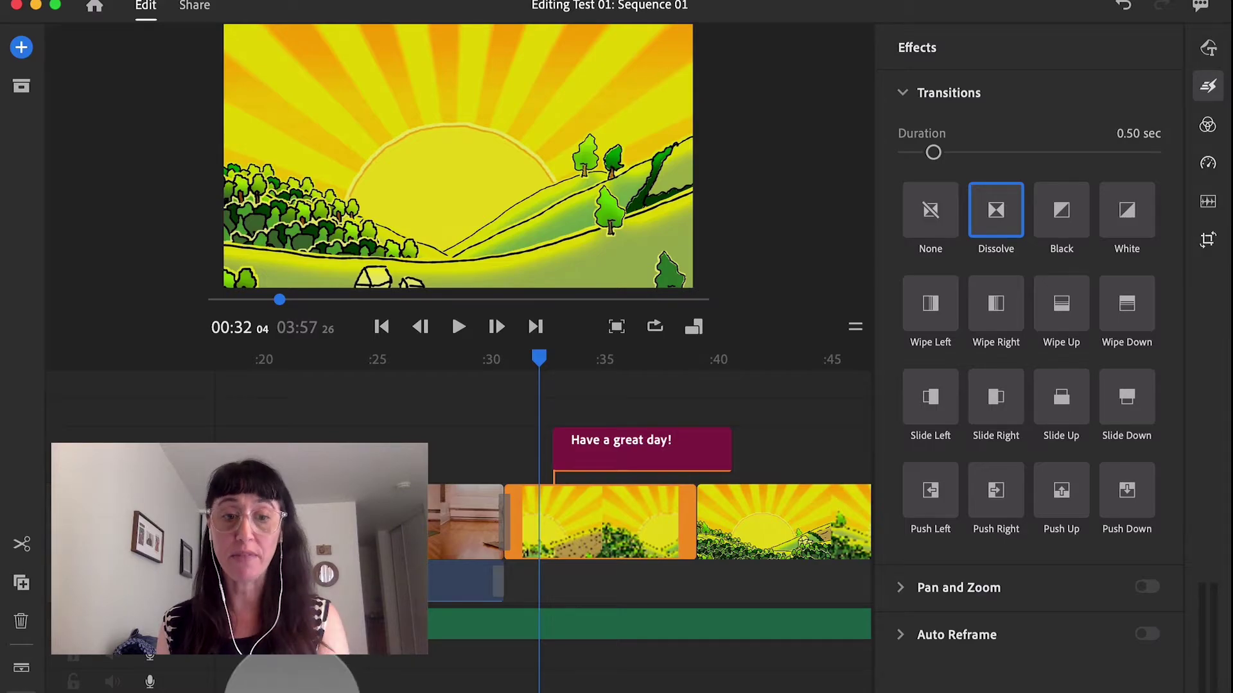
scroll(503, 503, "up", 2)
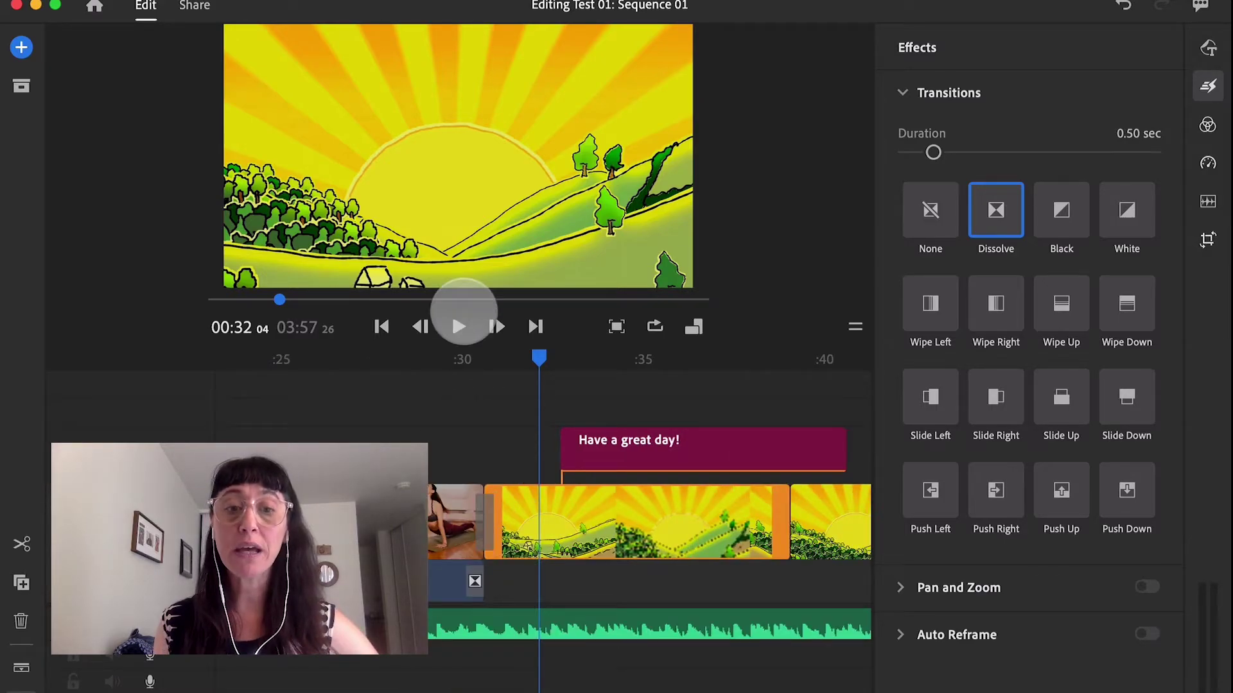
left_click(474, 357)
left_click(471, 360)
left_click(480, 525)
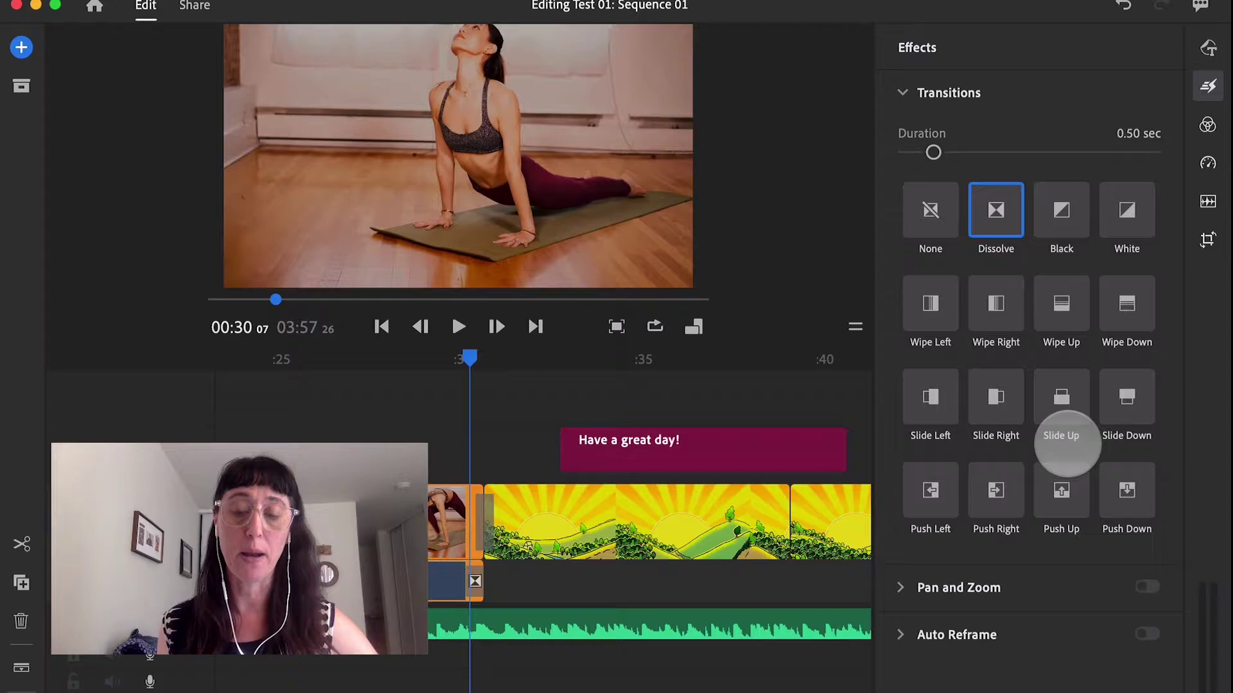
left_click(902, 588)
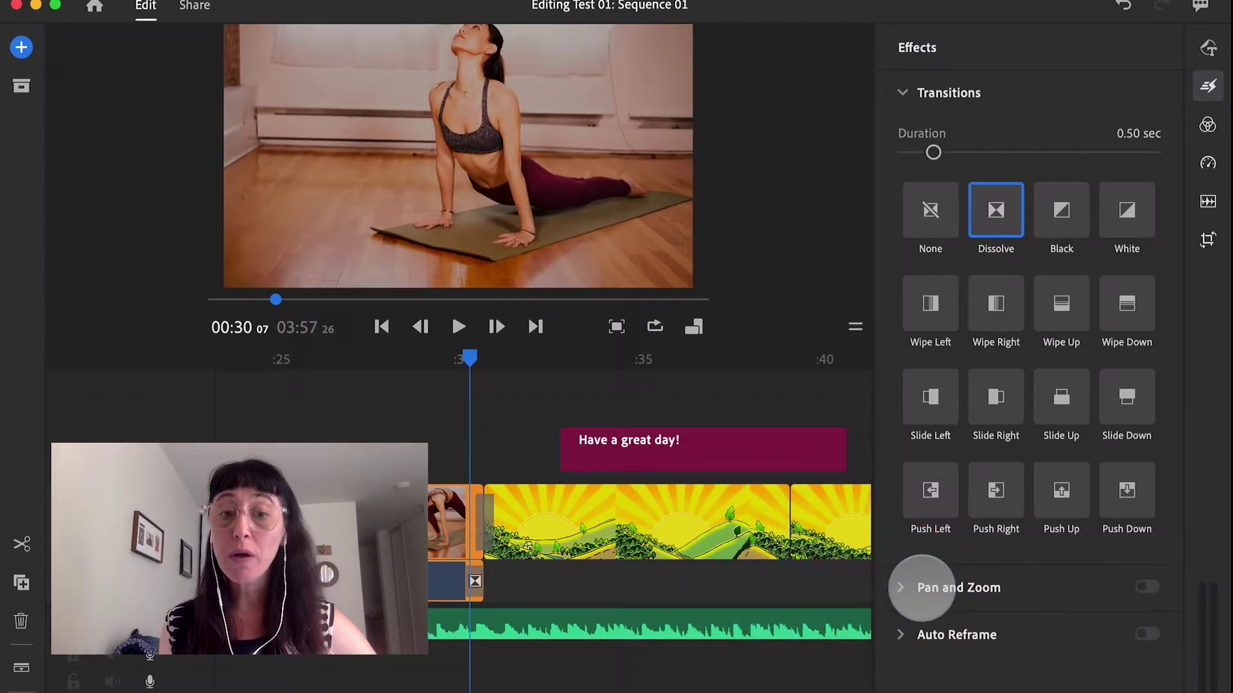
left_click(899, 586)
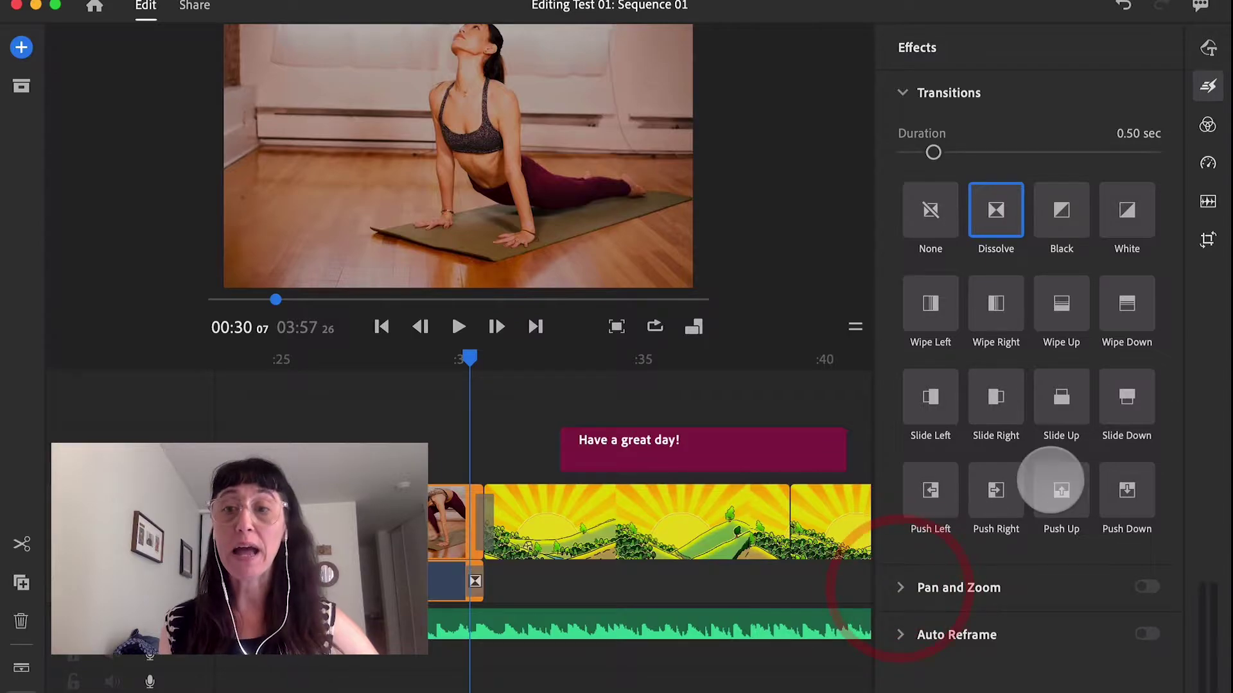
left_click(946, 588)
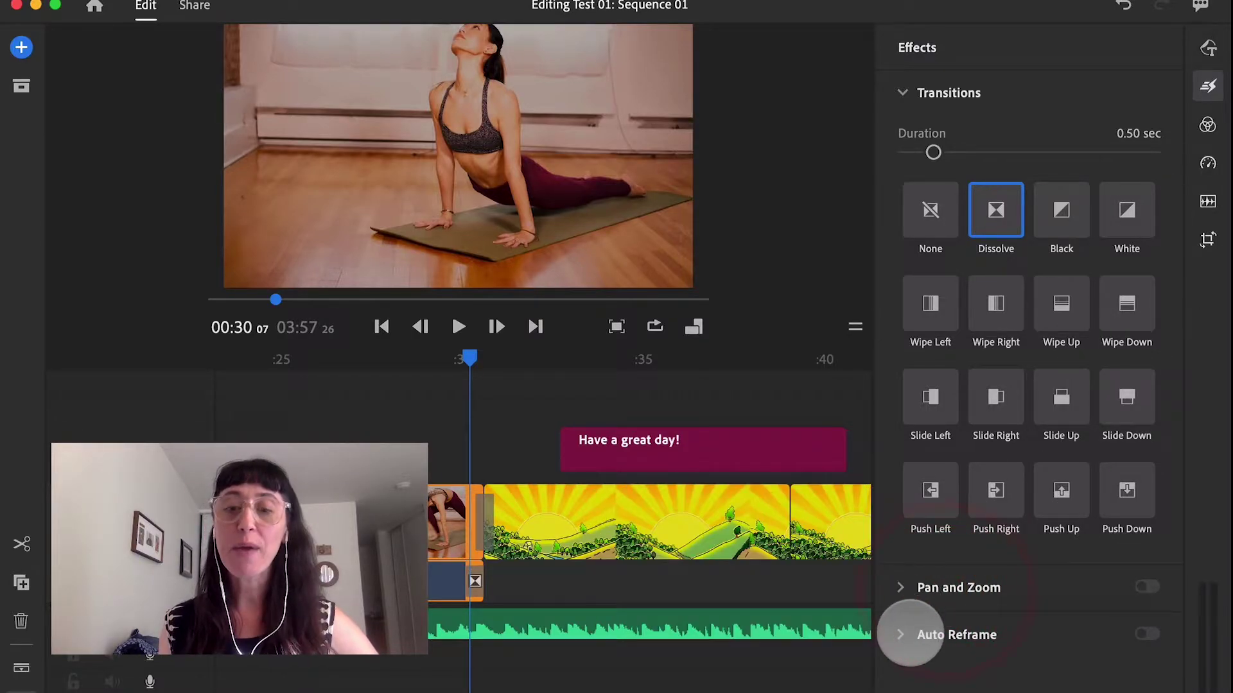
mouse_move(910, 640)
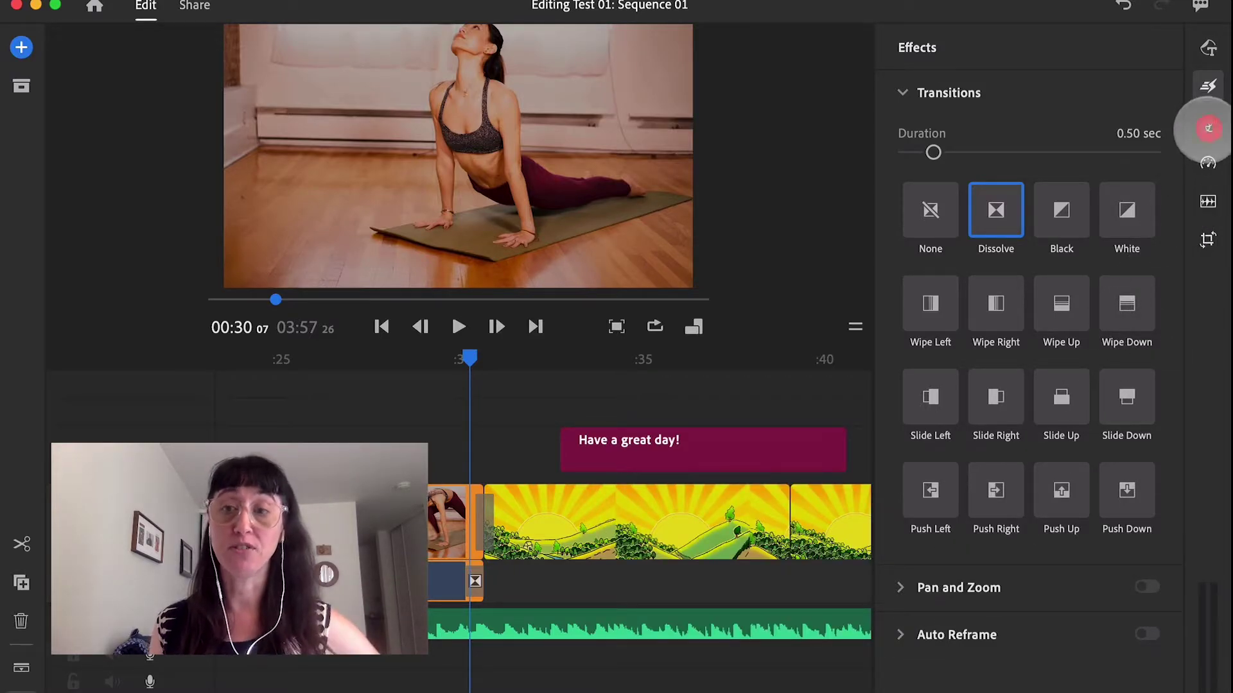
- Try the Cinematic, Cool and Airy color presets on the yoga clip, and reset its preset to None
left_click(1208, 126)
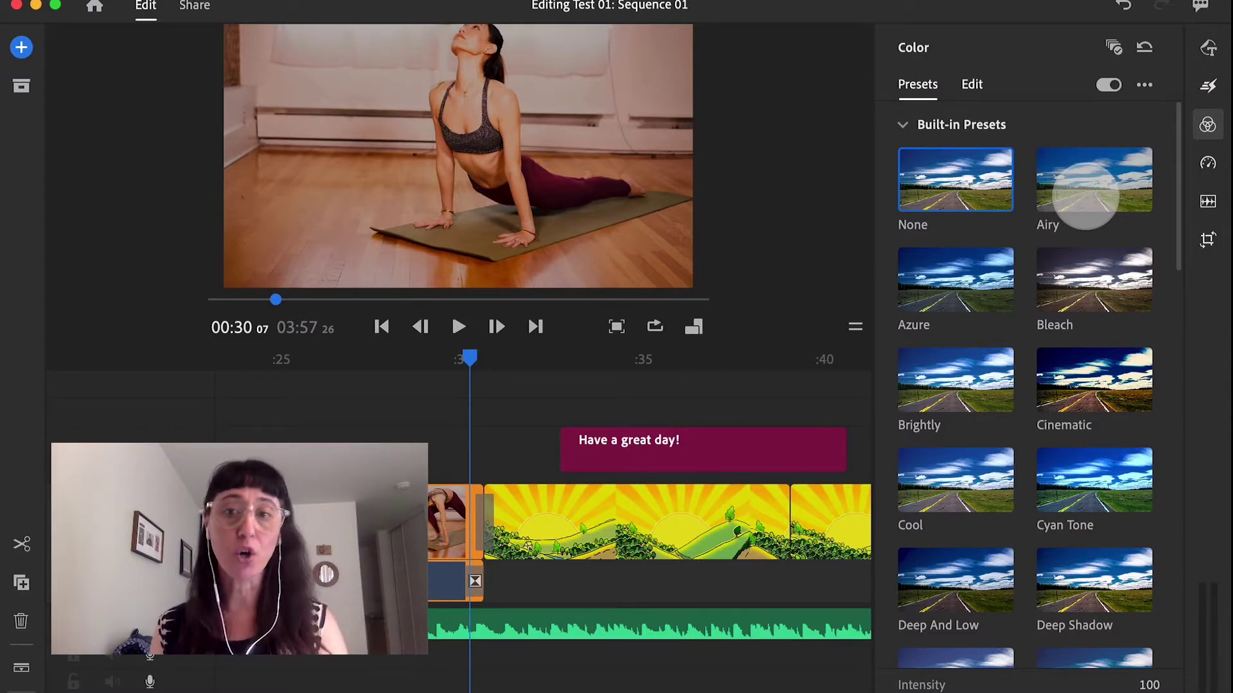
left_click(1095, 398)
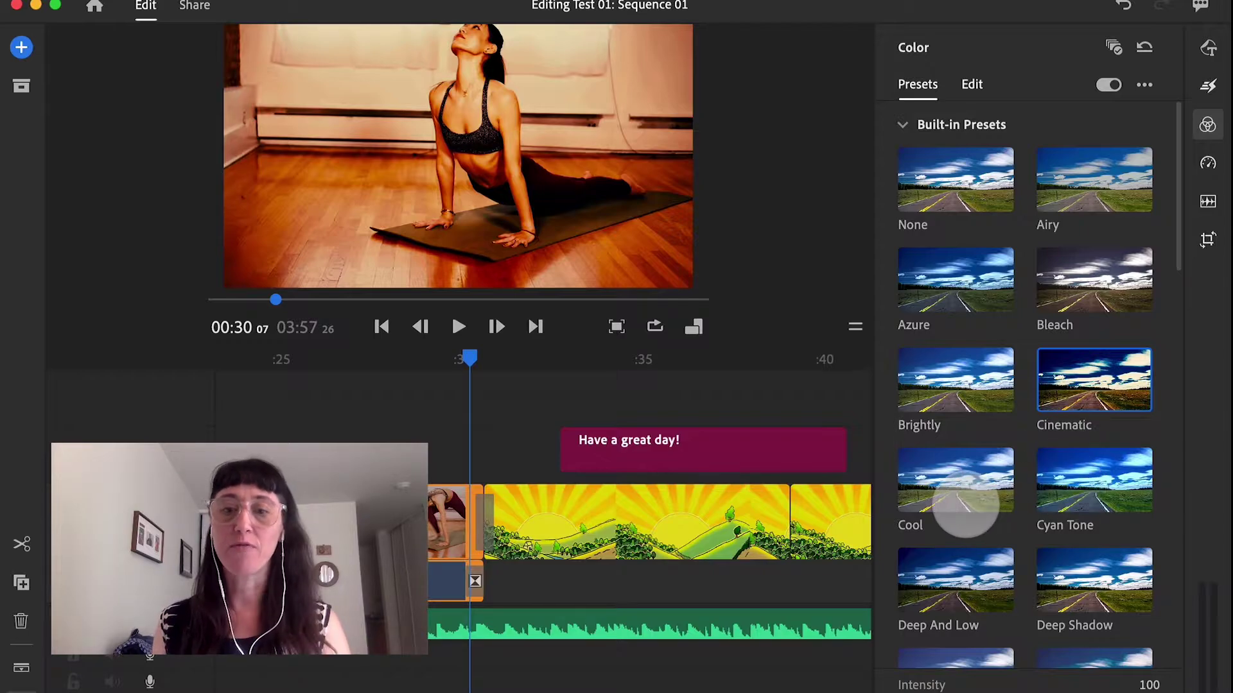
left_click(969, 493)
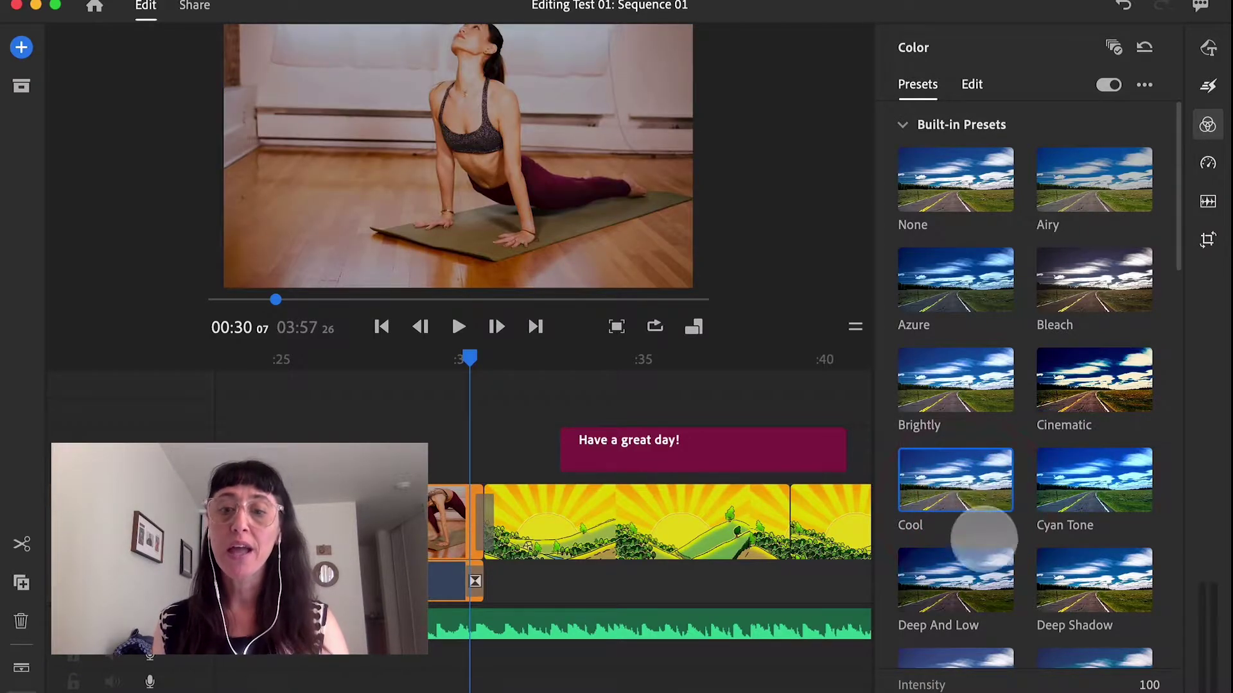
left_click_drag(1172, 186, 1159, 372)
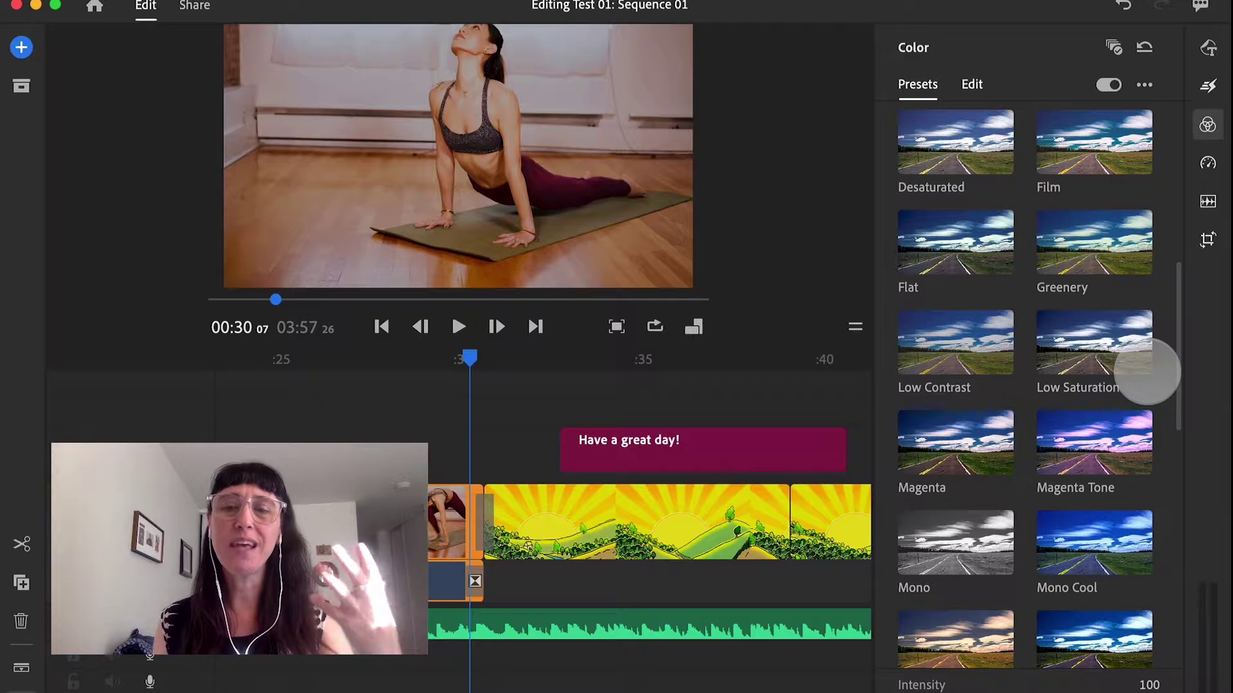
left_click_drag(1177, 357, 1177, 142)
left_click(1120, 177)
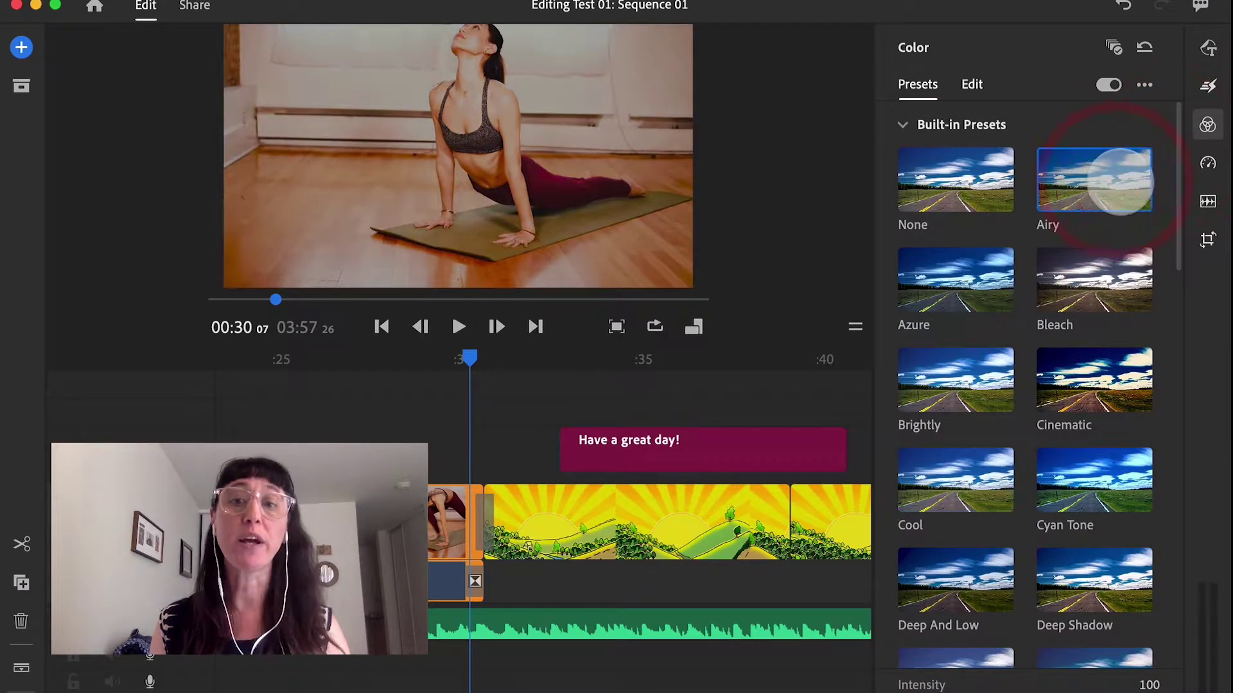
left_click(968, 84)
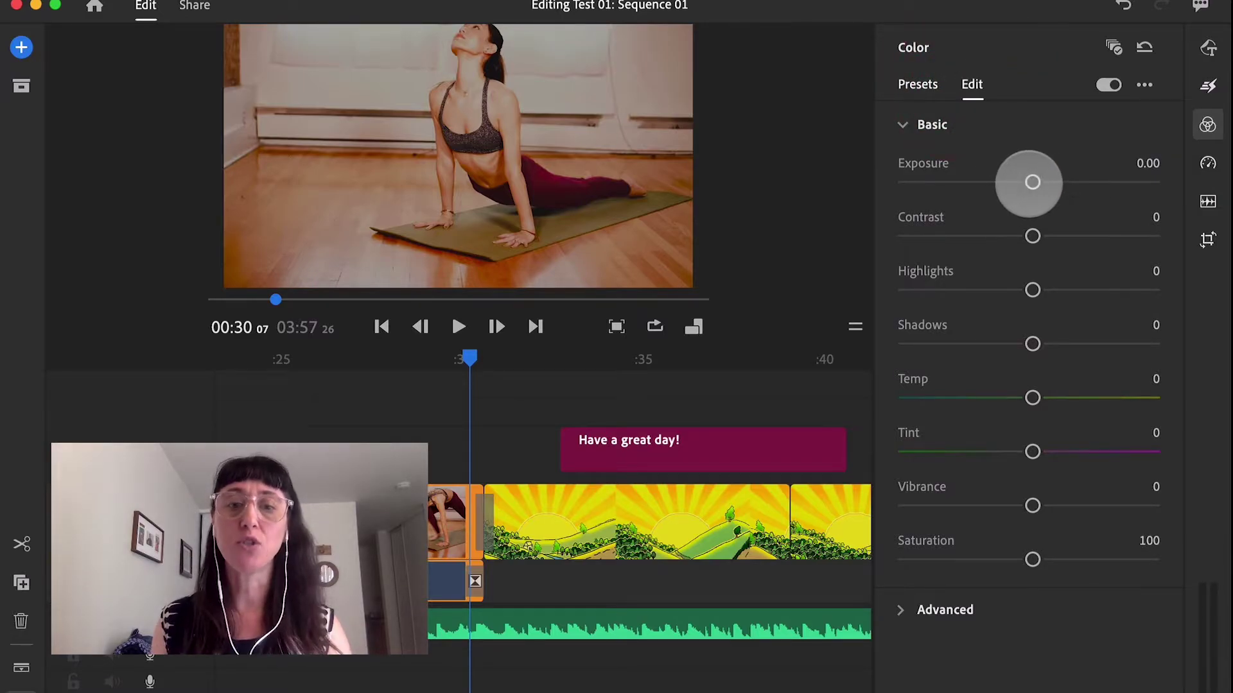
left_click(919, 86)
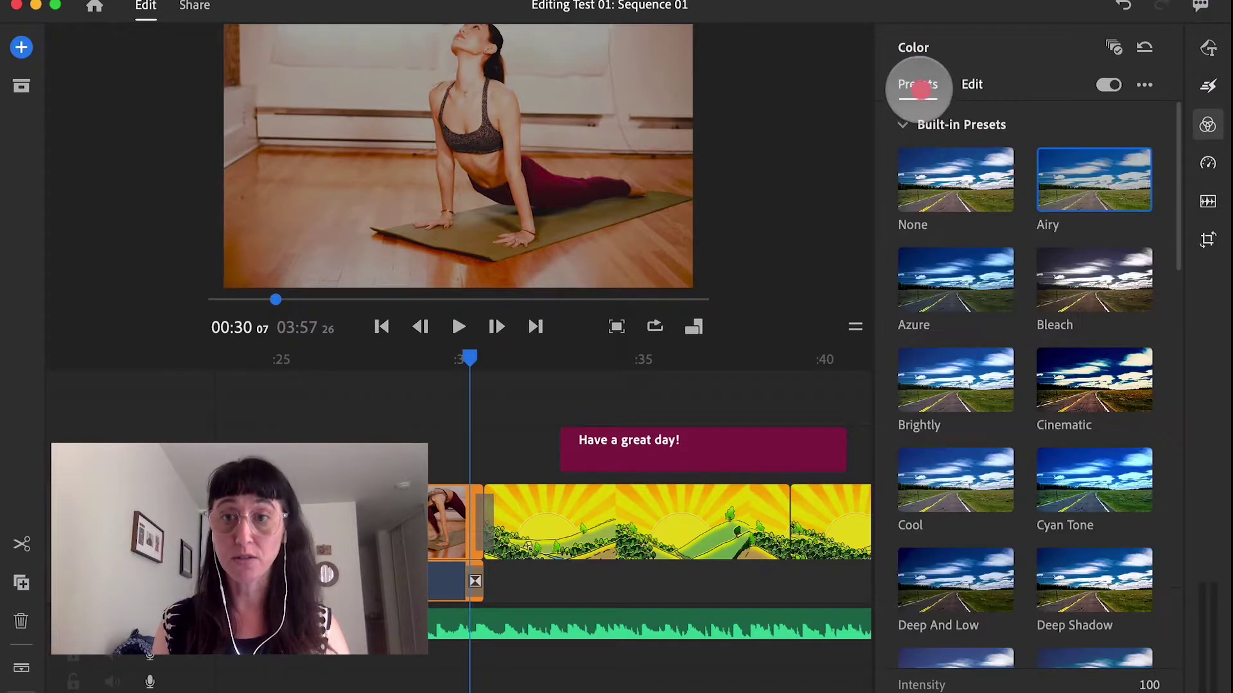
left_click(957, 185)
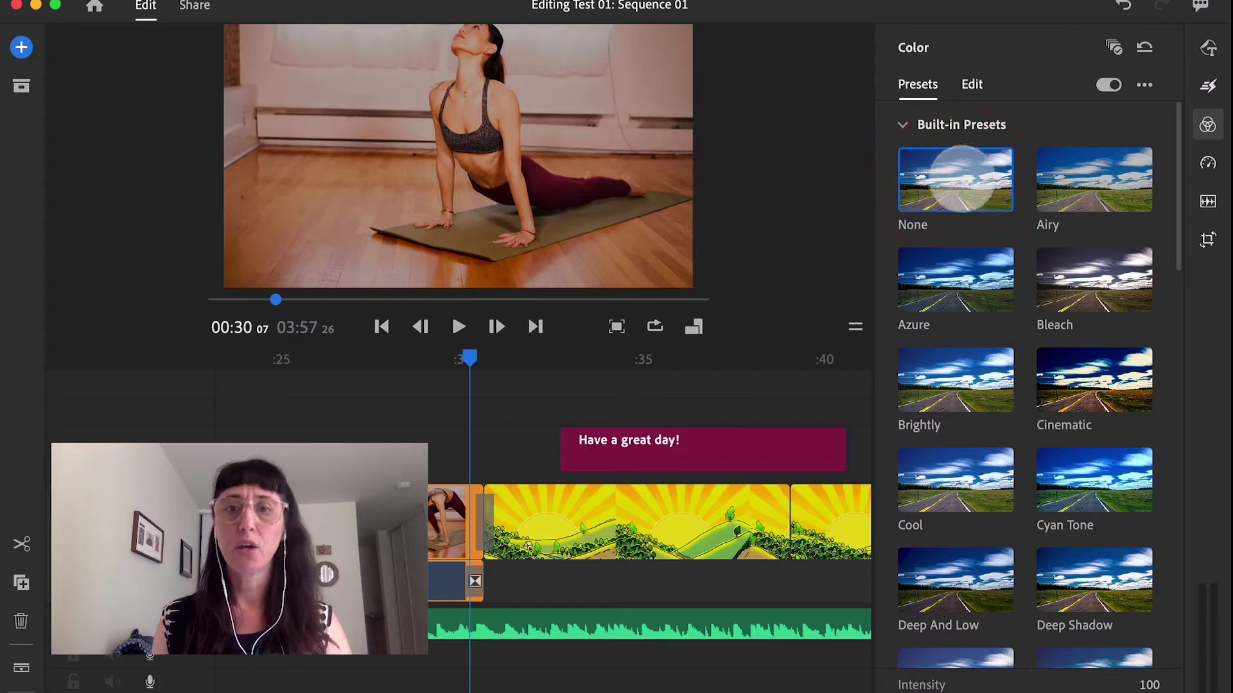
- Adjust the yoga clip's basic color manually, setting Exposure to 0.08 and Temp to 2
left_click(970, 83)
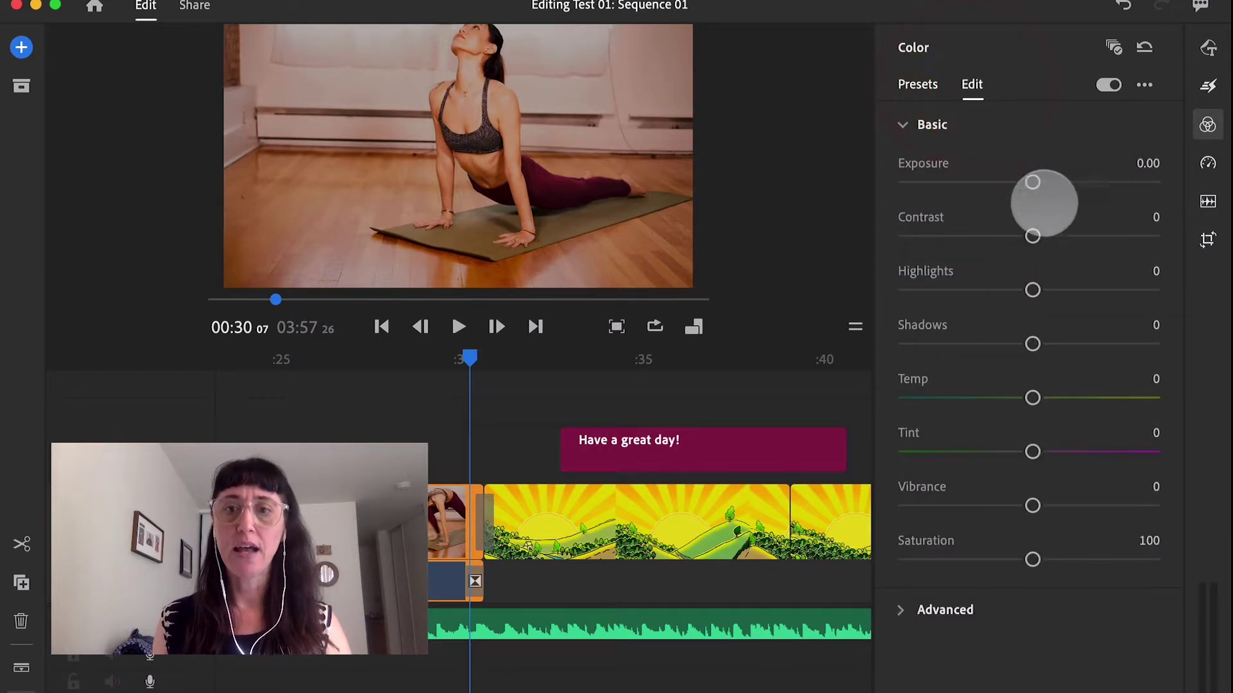
mouse_move(1032, 182)
left_mouse_down()
mouse_move(1070, 183)
mouse_move(1030, 182)
left_mouse_up()
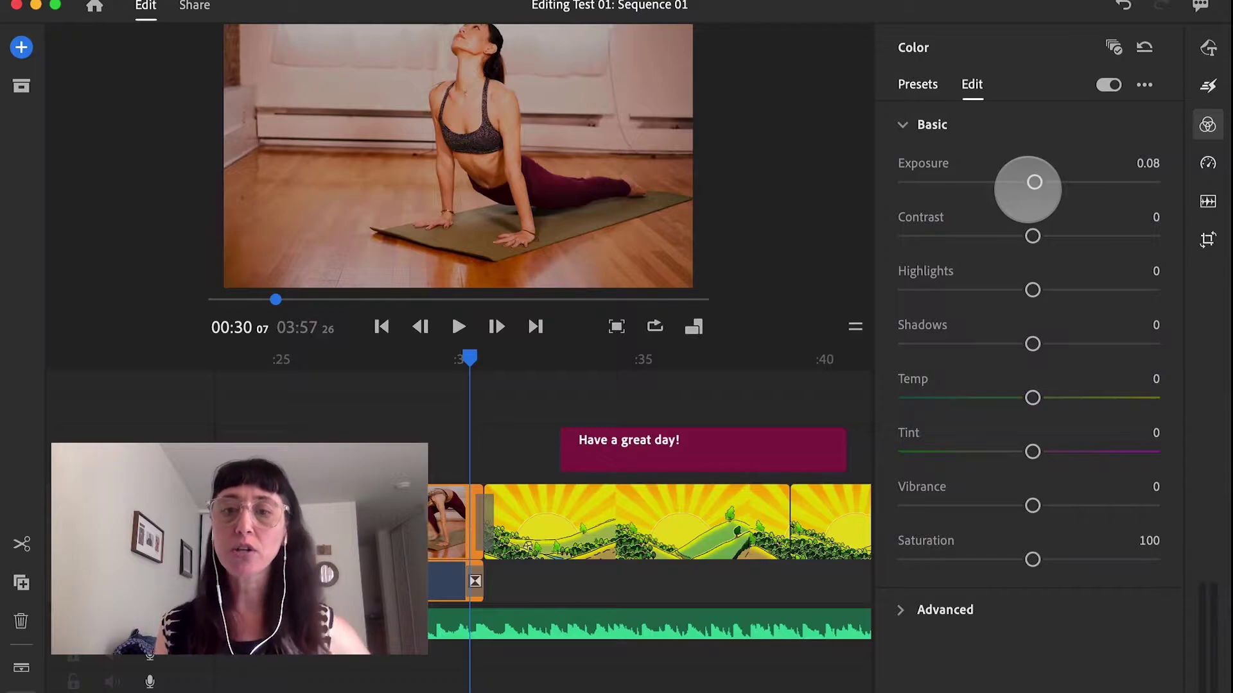
mouse_move(1032, 398)
left_mouse_down()
mouse_move(1053, 398)
mouse_move(1032, 398)
left_mouse_up()
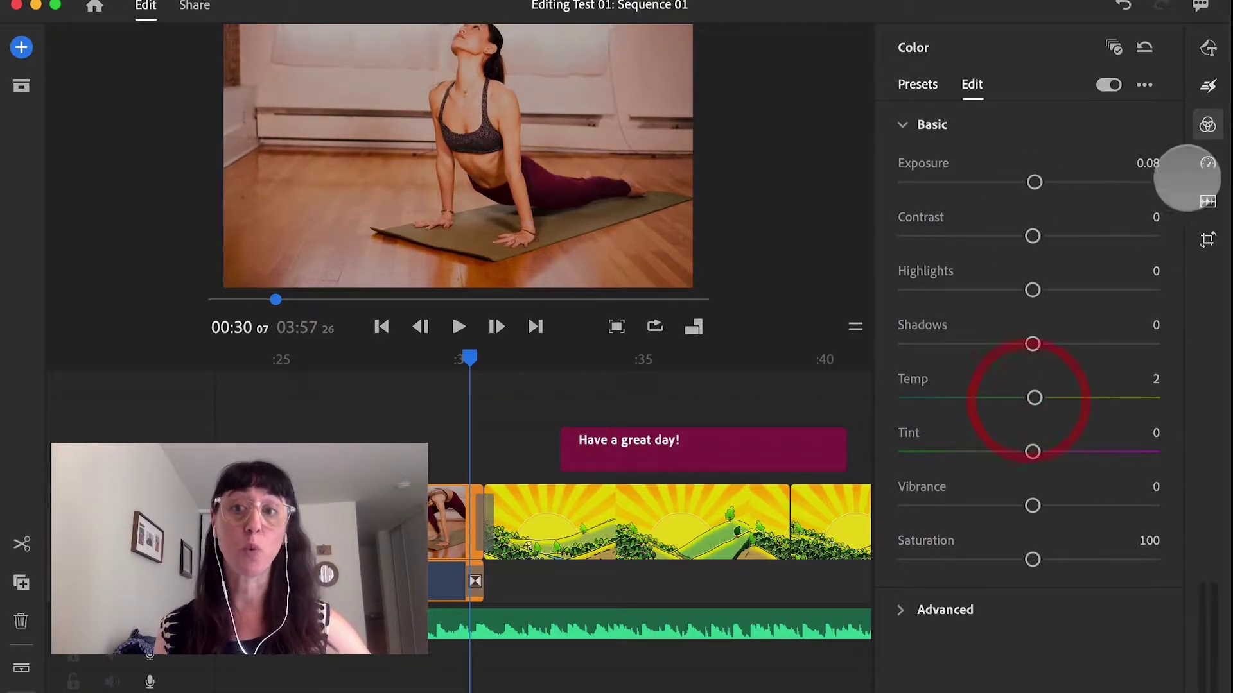
- Slow the entire yoga clip to a range speed of 58 % and open its audio settings
left_click(1206, 163)
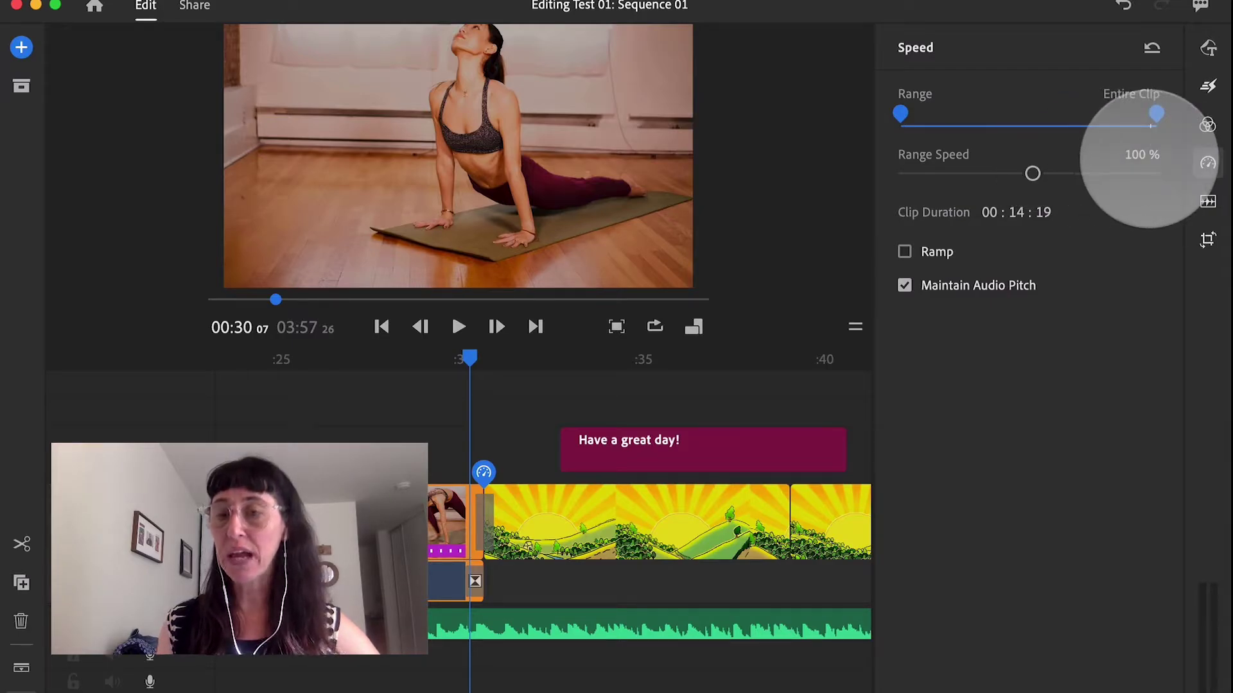
left_click_drag(1033, 173, 1001, 172)
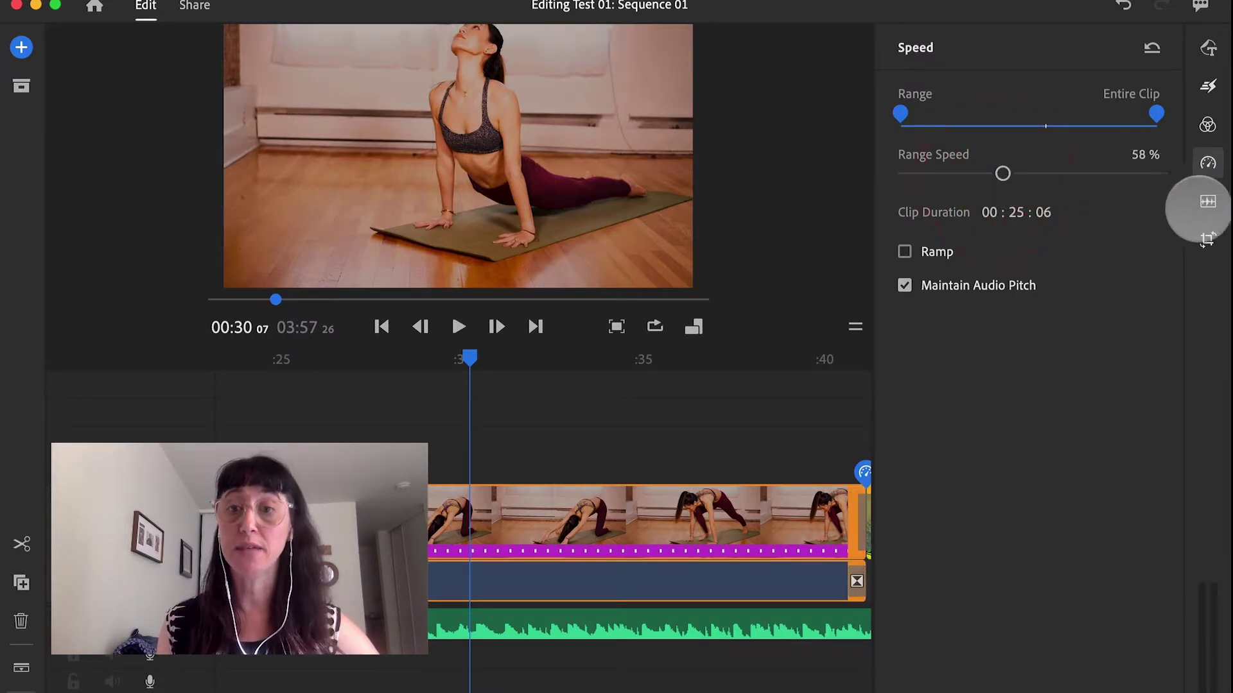
left_click(1207, 202)
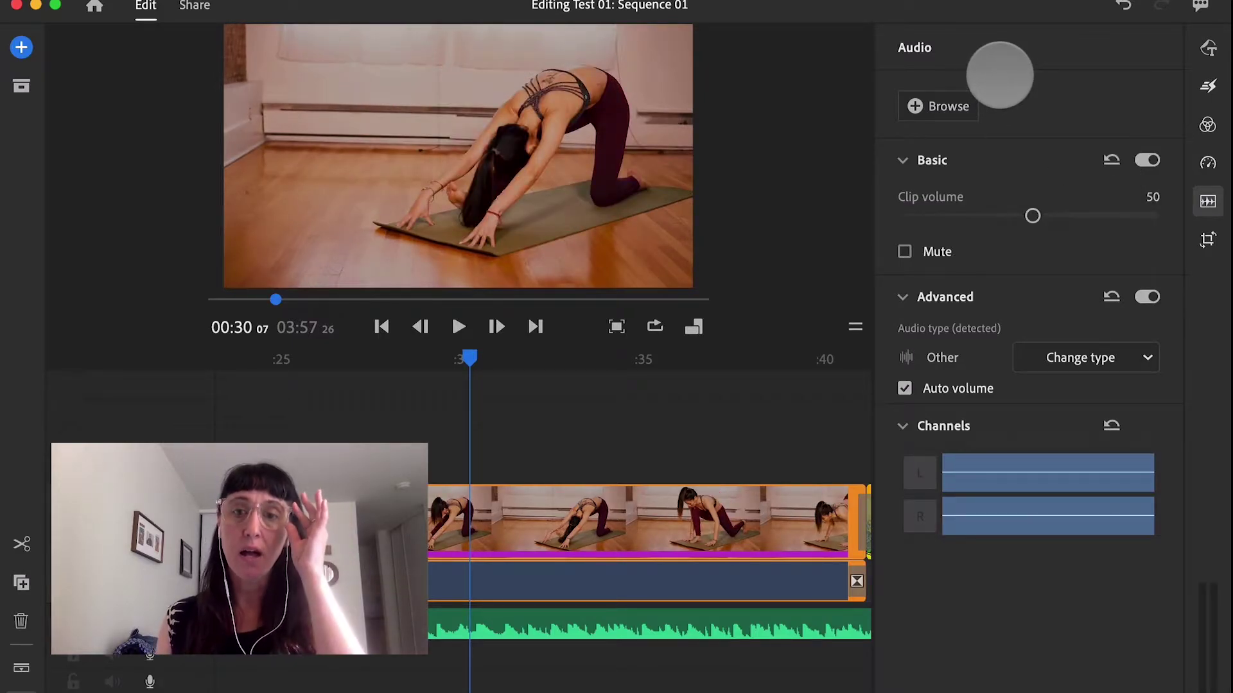
- Set the green music clip's volume to 56 and view its audio type options
left_click(649, 624)
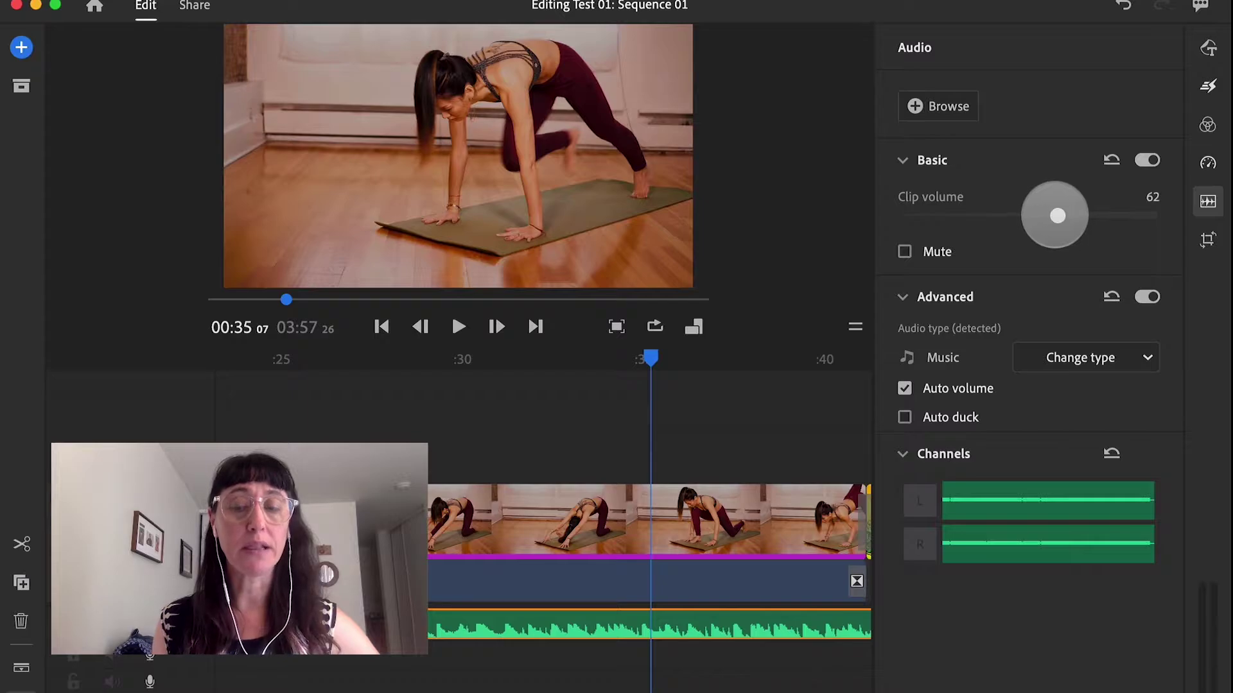
left_click_drag(1056, 216, 1042, 215)
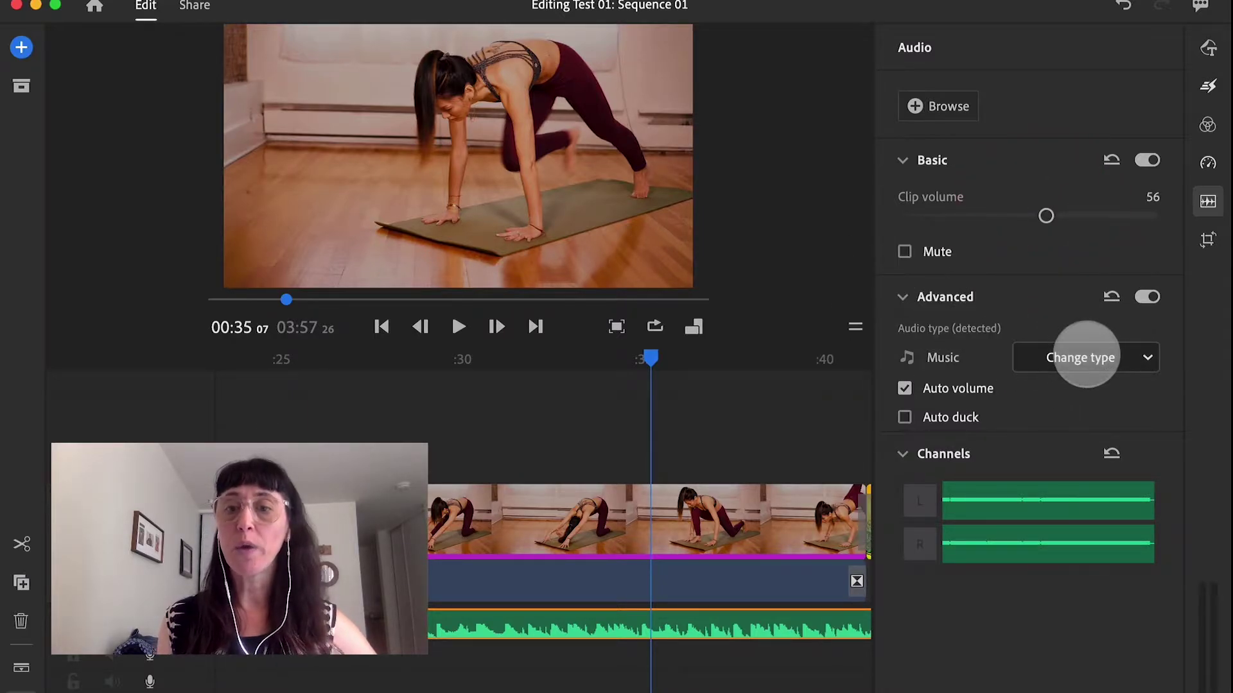
left_click(1081, 357)
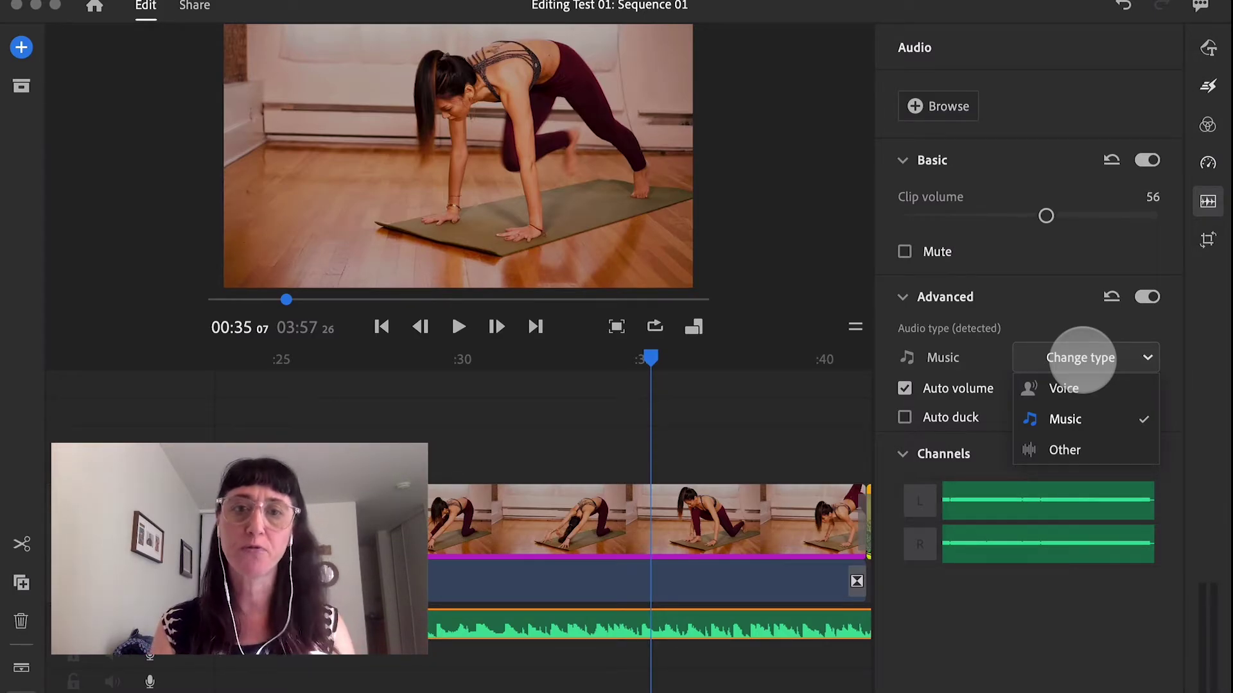
left_click(1207, 239)
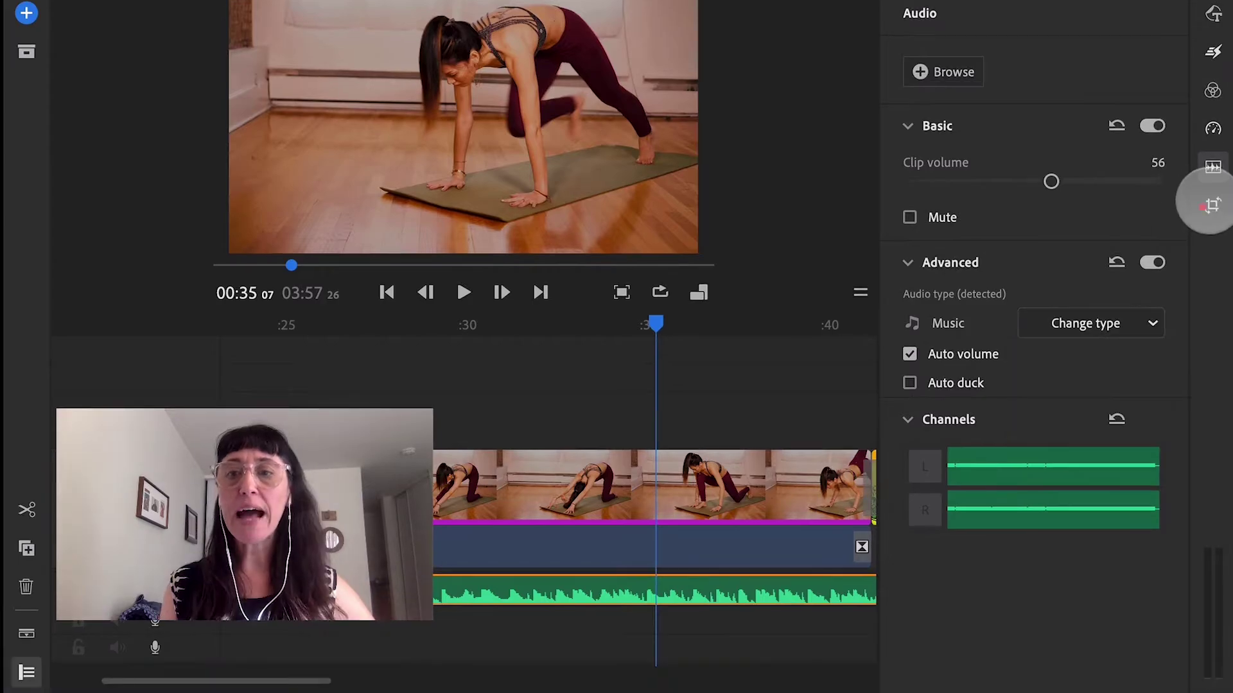
- Reposition the yoga clip to Horizontal Position 990 and Vertical Position 574 in its transform settings
left_click(1208, 240)
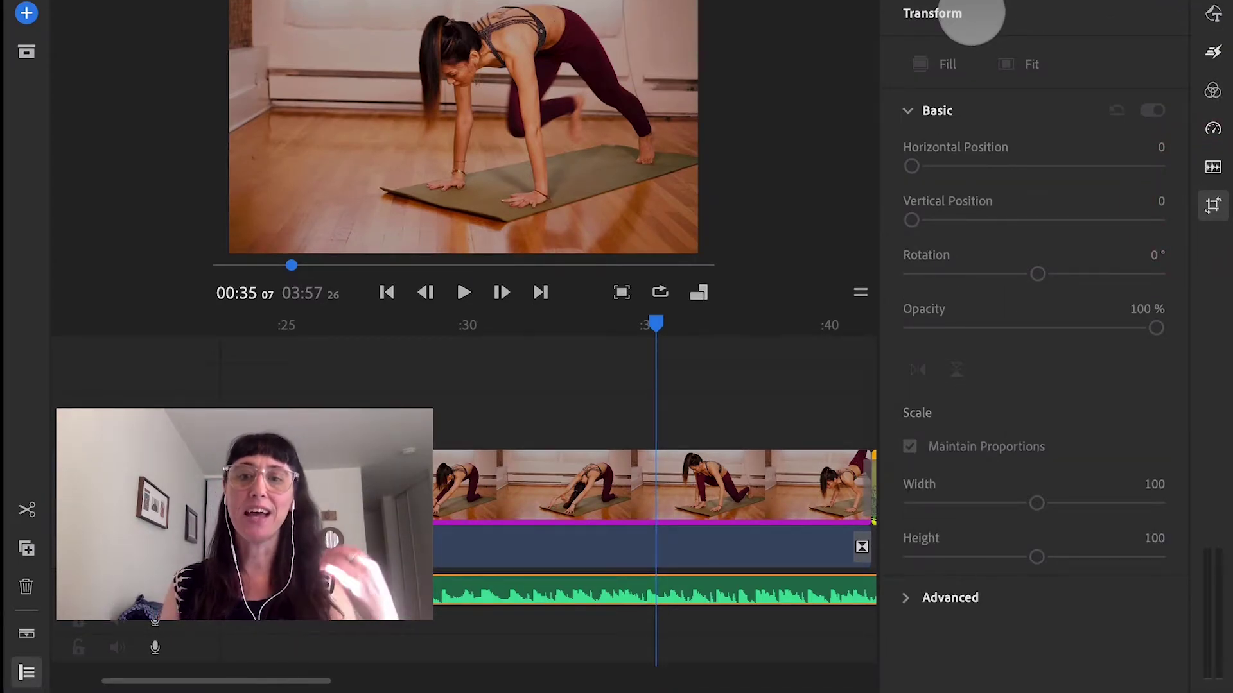
left_click(725, 467)
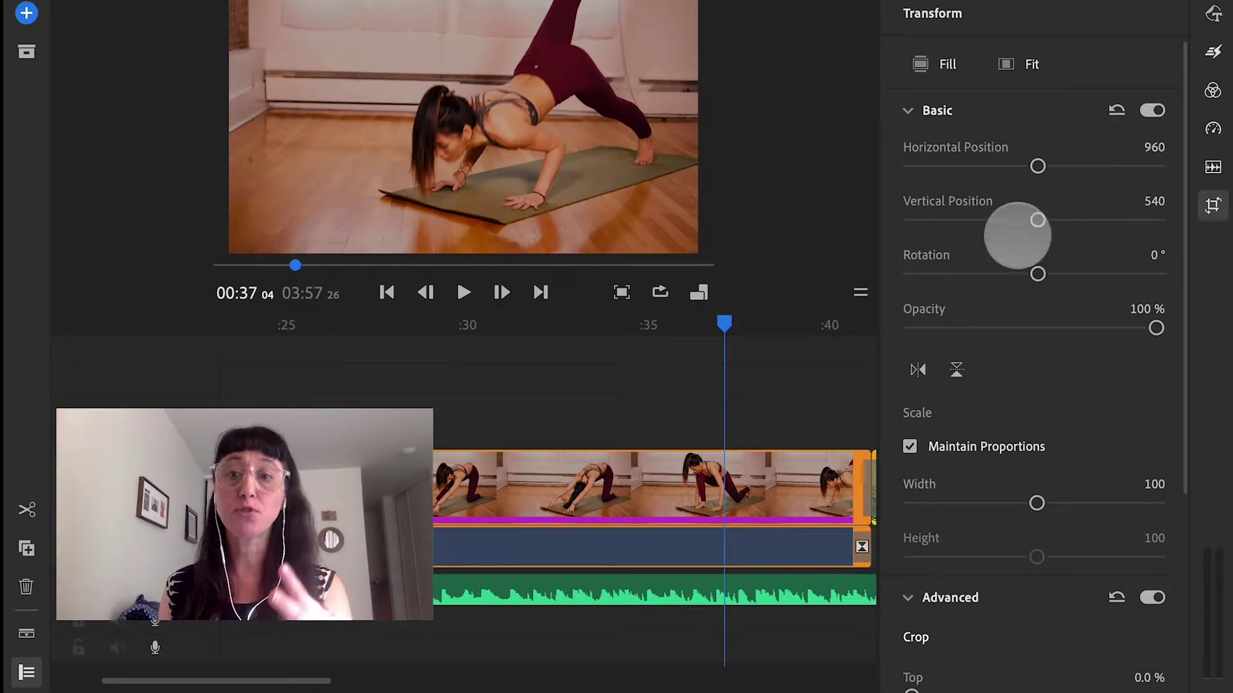
left_click_drag(1037, 274, 1036, 249)
mouse_move(1037, 166)
left_mouse_down()
mouse_move(1060, 167)
mouse_move(1035, 167)
left_mouse_up()
mouse_move(1037, 220)
left_mouse_down()
mouse_move(1062, 218)
mouse_move(1038, 220)
left_mouse_up()
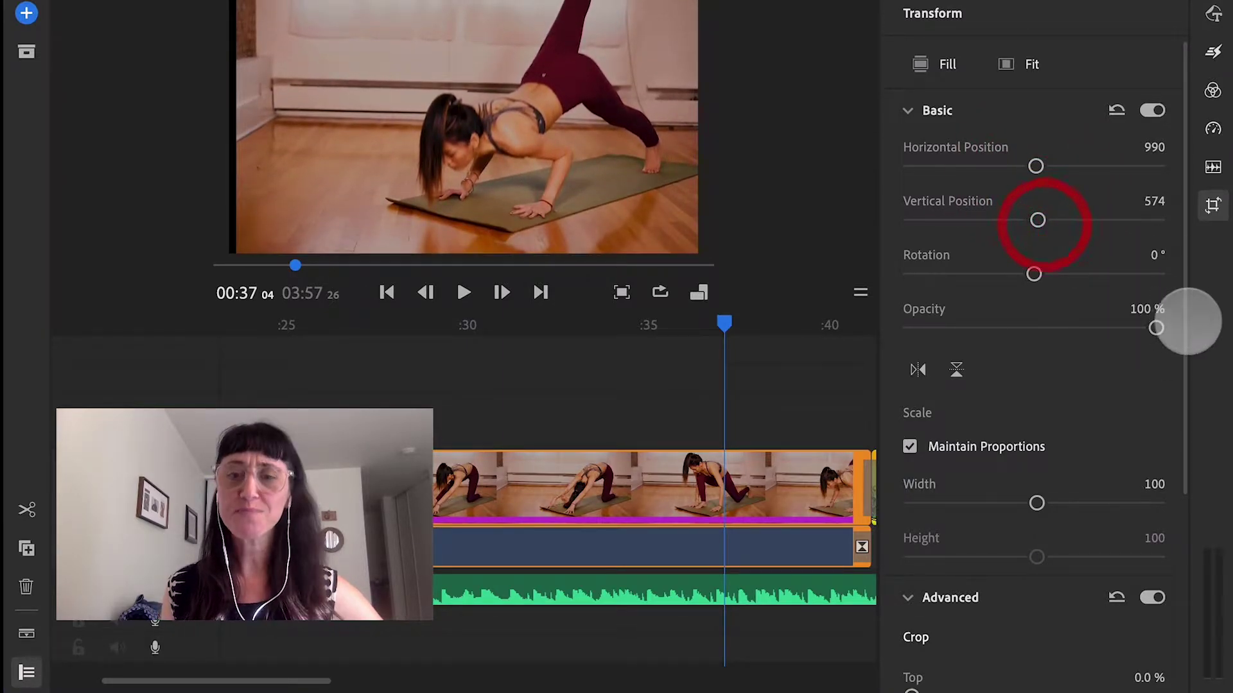
- Crop about 16.5 % off the top and about 13.8 % off the bottom of the yoga clip, and adjust its edge feather
scroll(1181, 353, "down", 5)
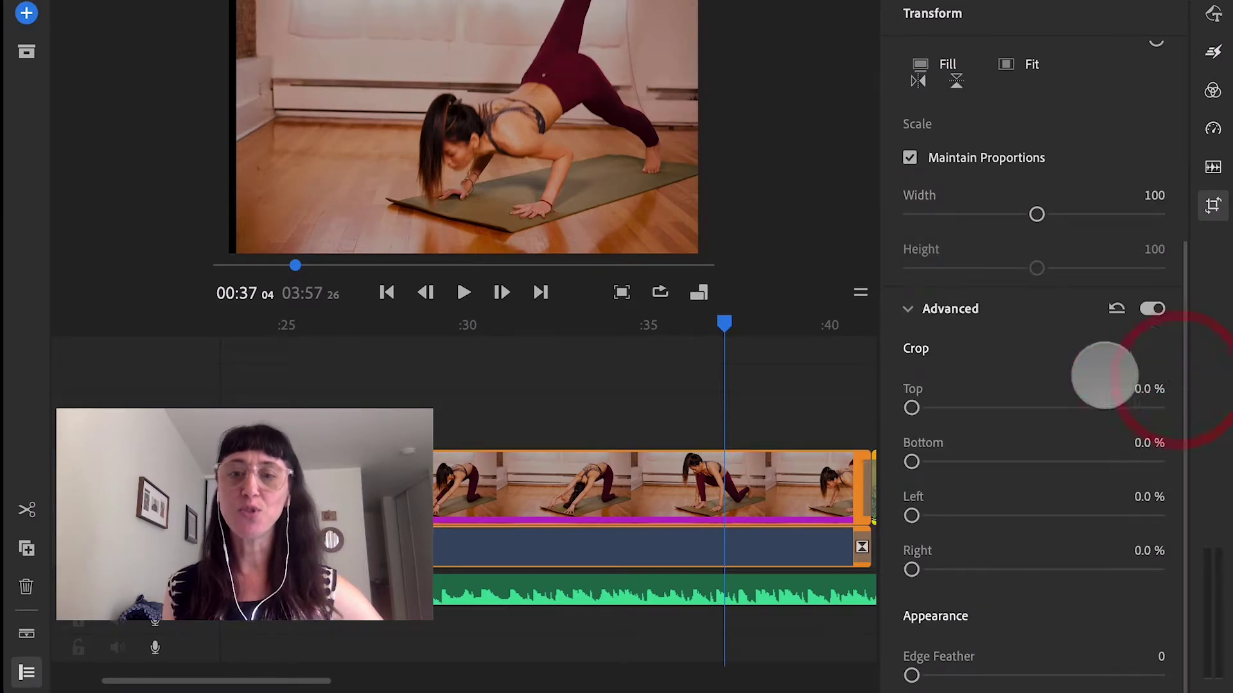
left_click_drag(911, 408, 877, 414)
left_click_drag(912, 461, 875, 468)
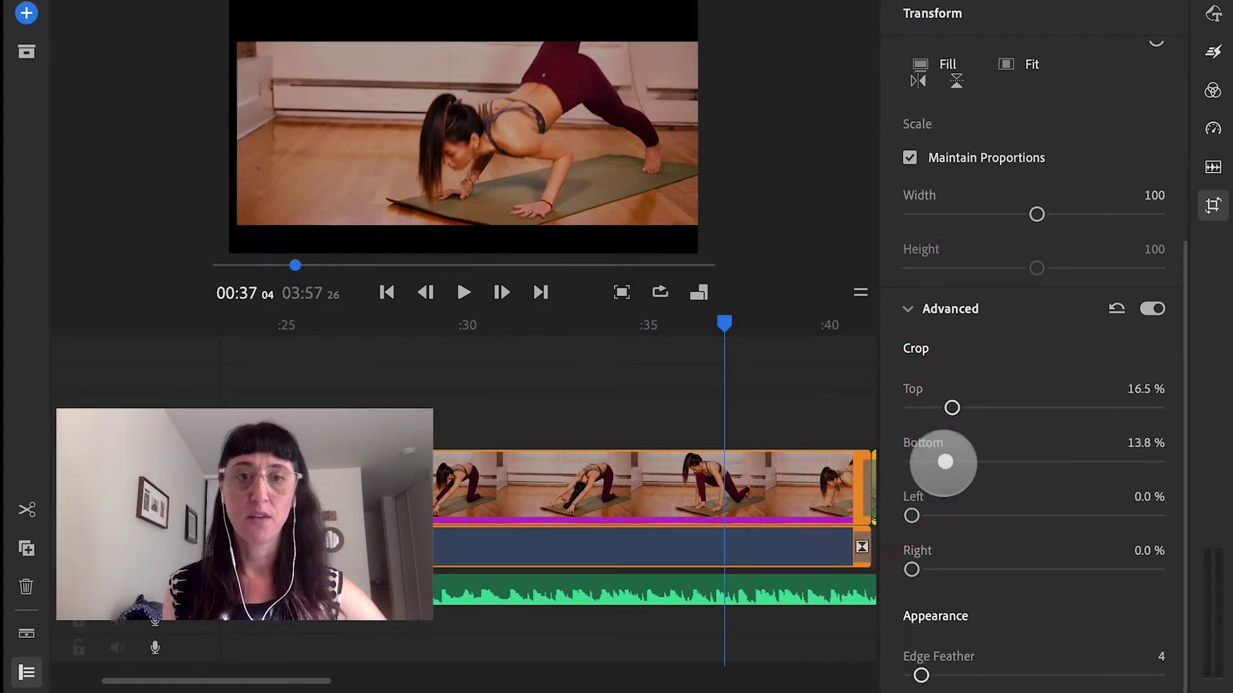
left_click_drag(945, 461, 942, 461)
left_click_drag(921, 676, 889, 671)
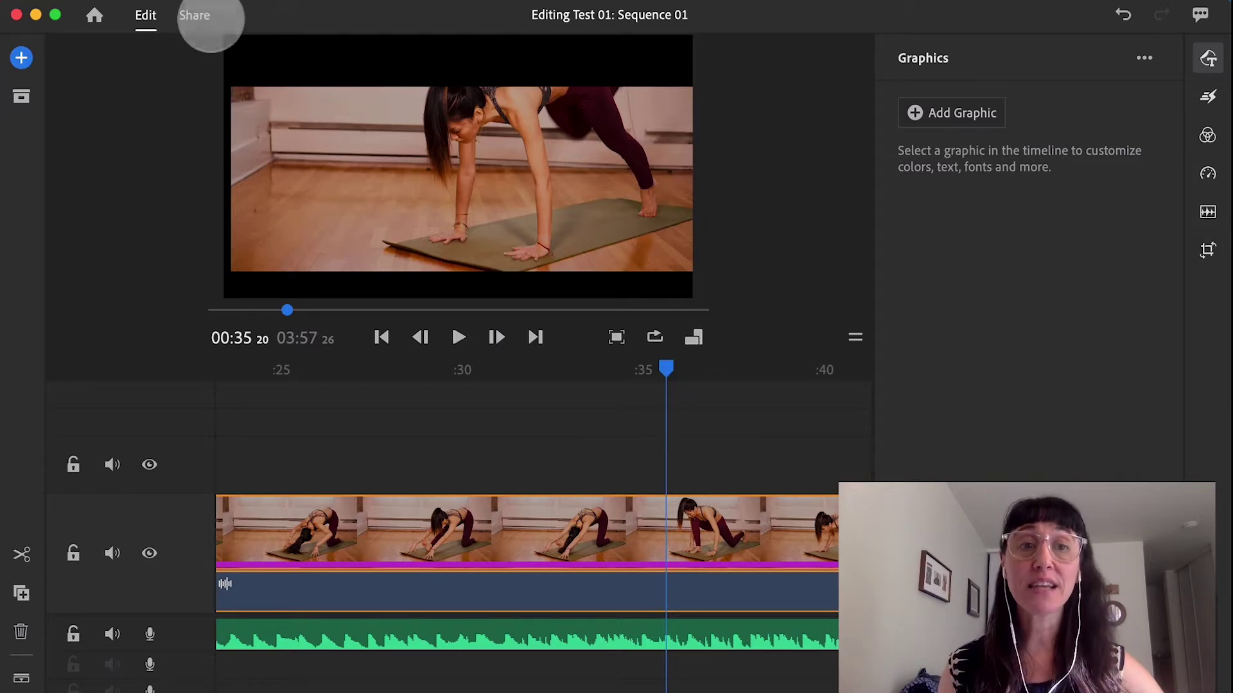
- Examine the sharing options for YouTube, Facebook and Instagram, including Facebook's advanced export settings, and return to editing
left_click(200, 17)
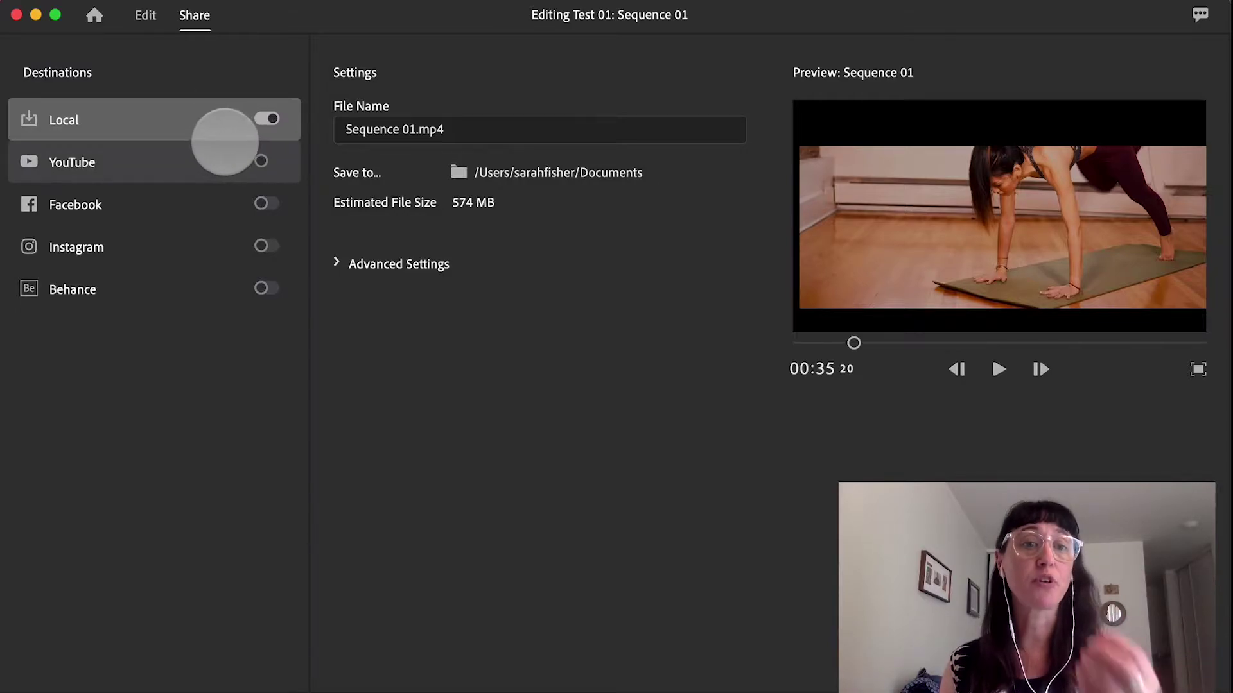
left_click(186, 177)
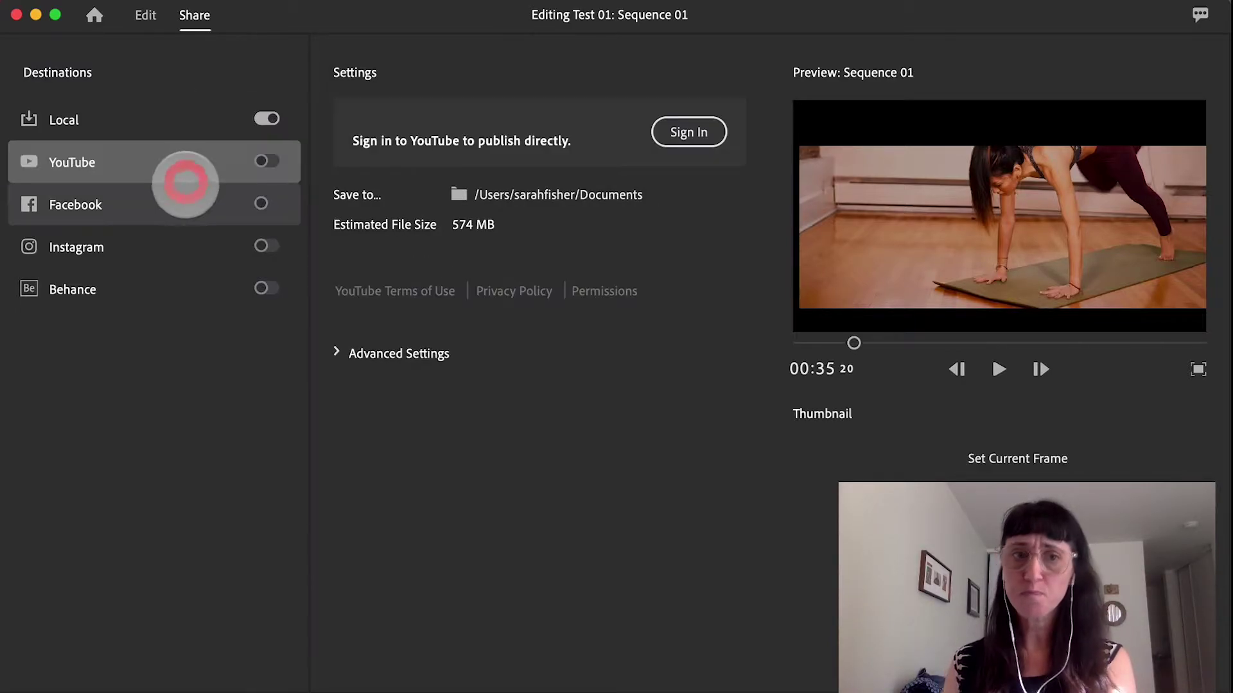
left_click(187, 204)
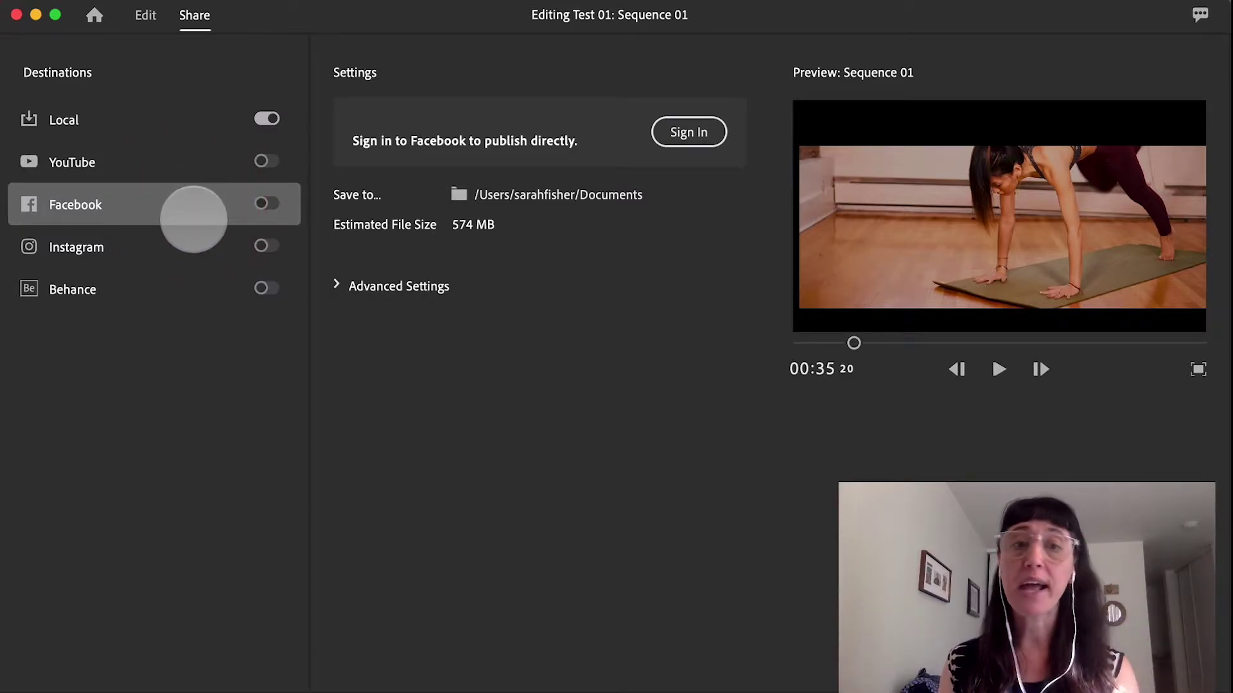
left_click(335, 288)
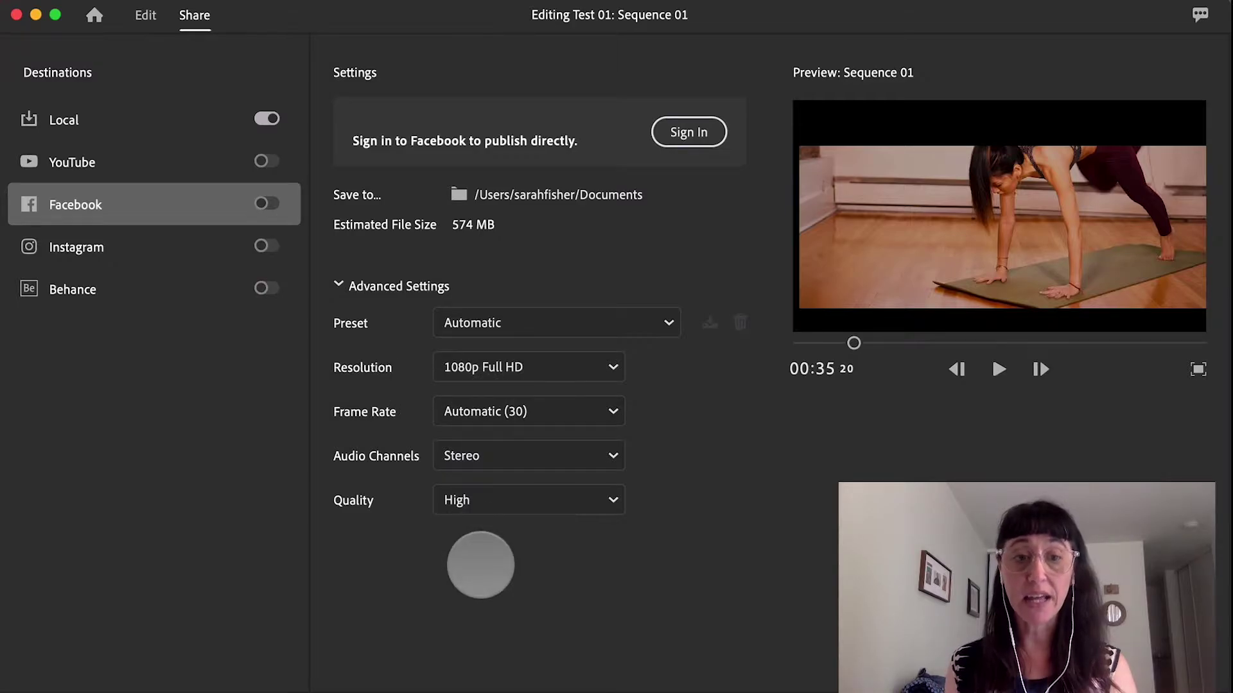
left_click(157, 247)
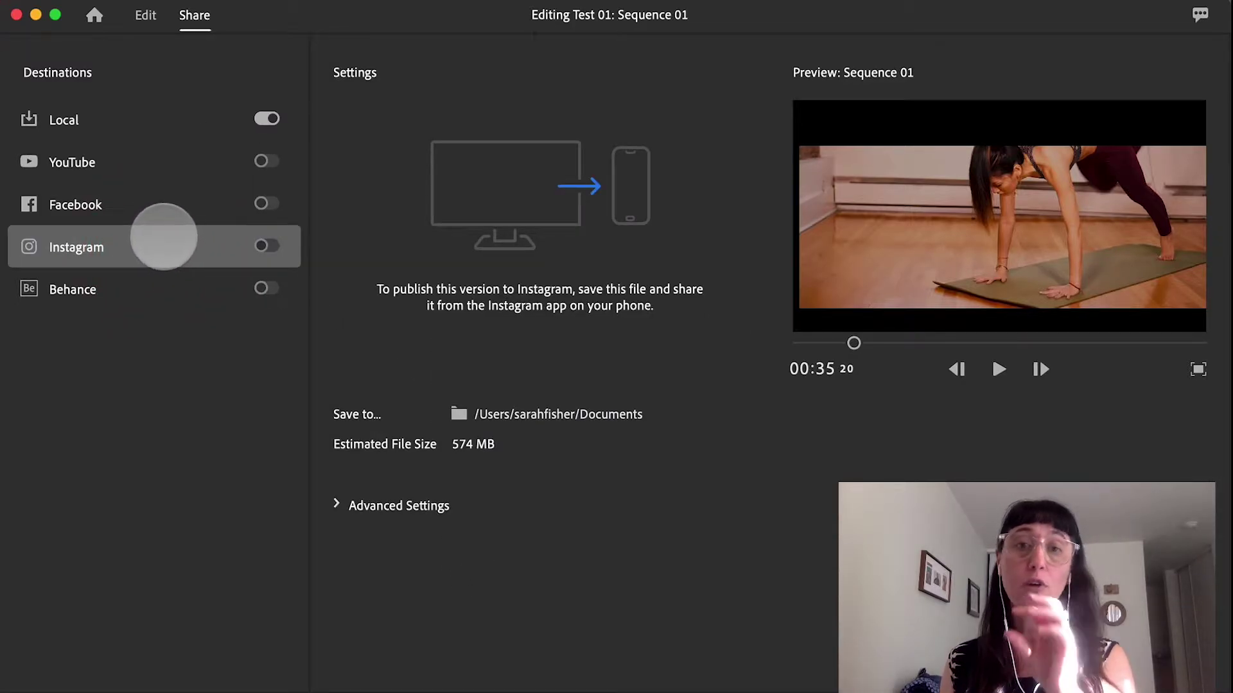
left_click(138, 161)
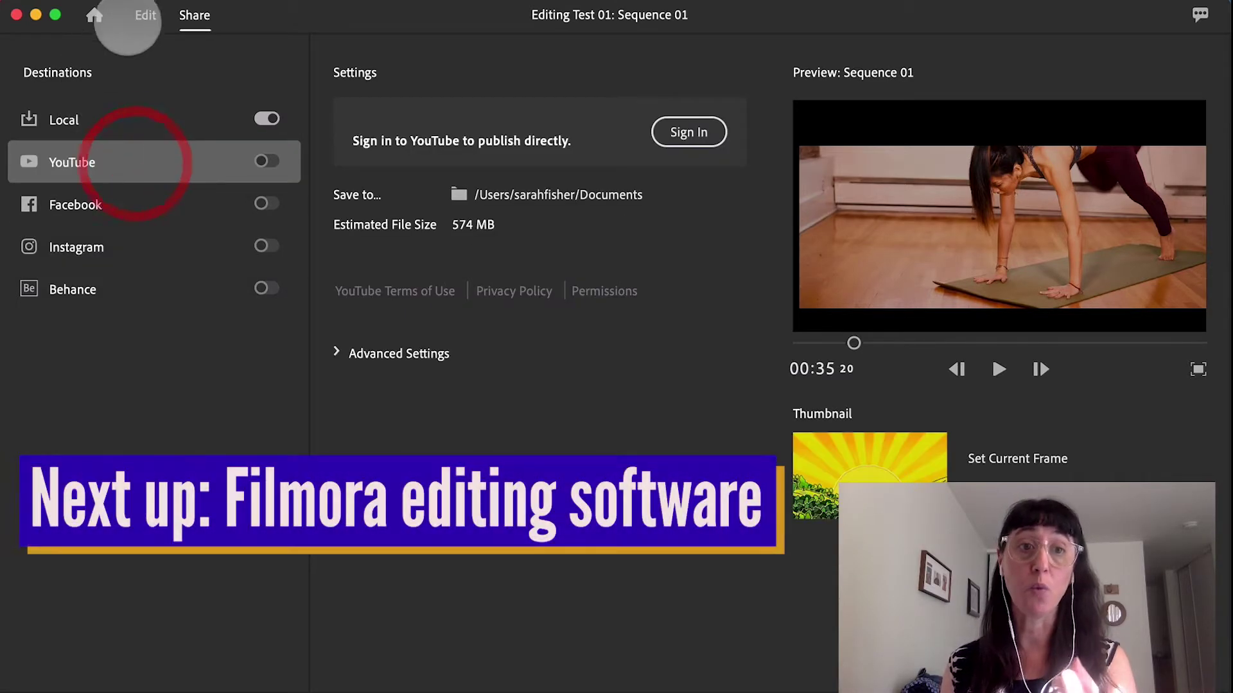
left_click(133, 16)
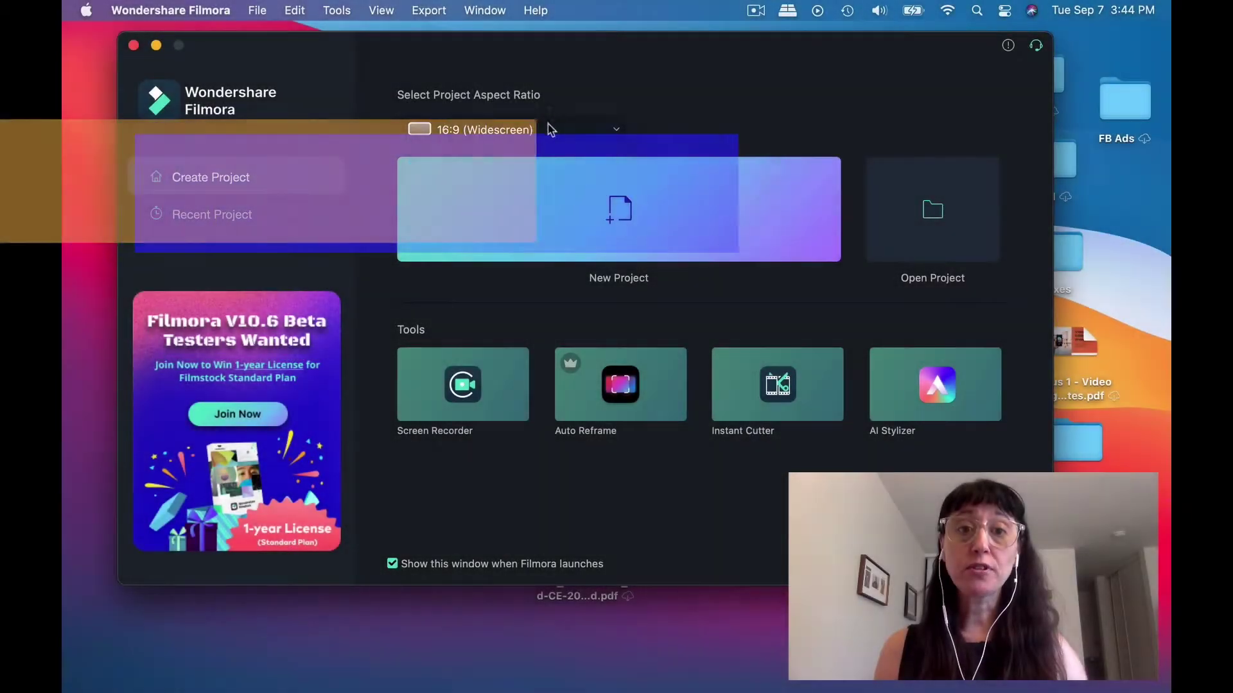
- In Wondershare Filmora, choose the 16:9 (Widescreen) aspect ratio and show the clips in the new project's Project Media
left_click(545, 129)
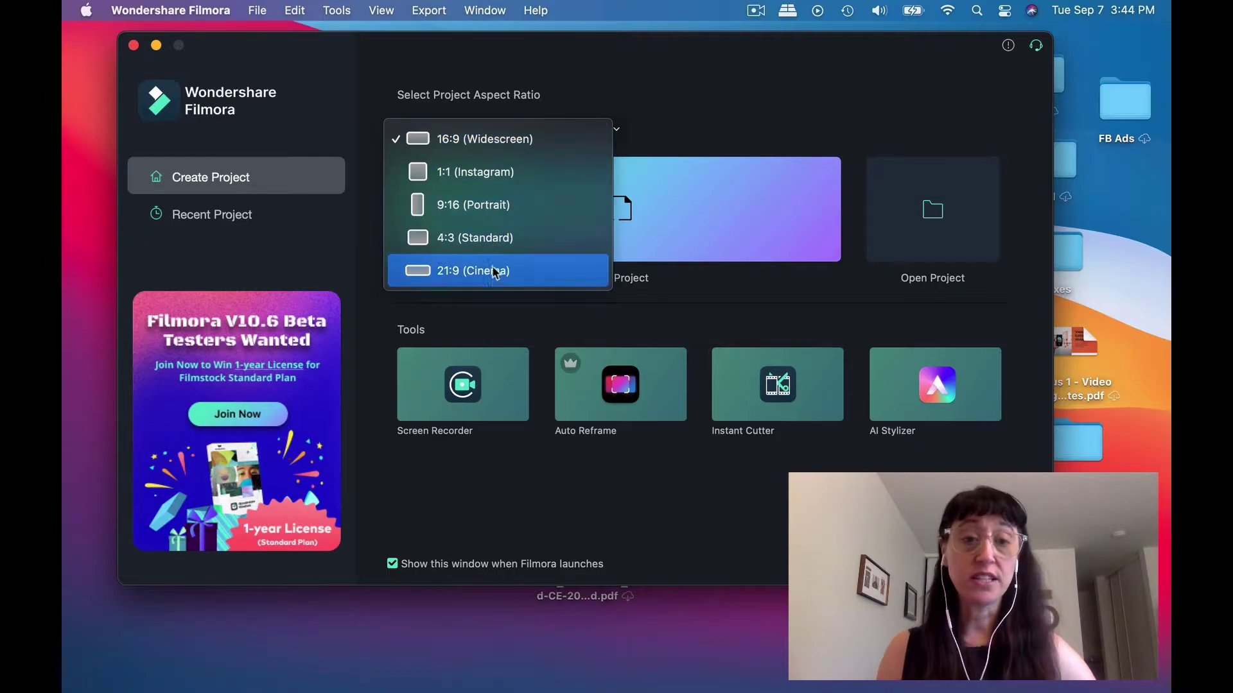
left_click(500, 150)
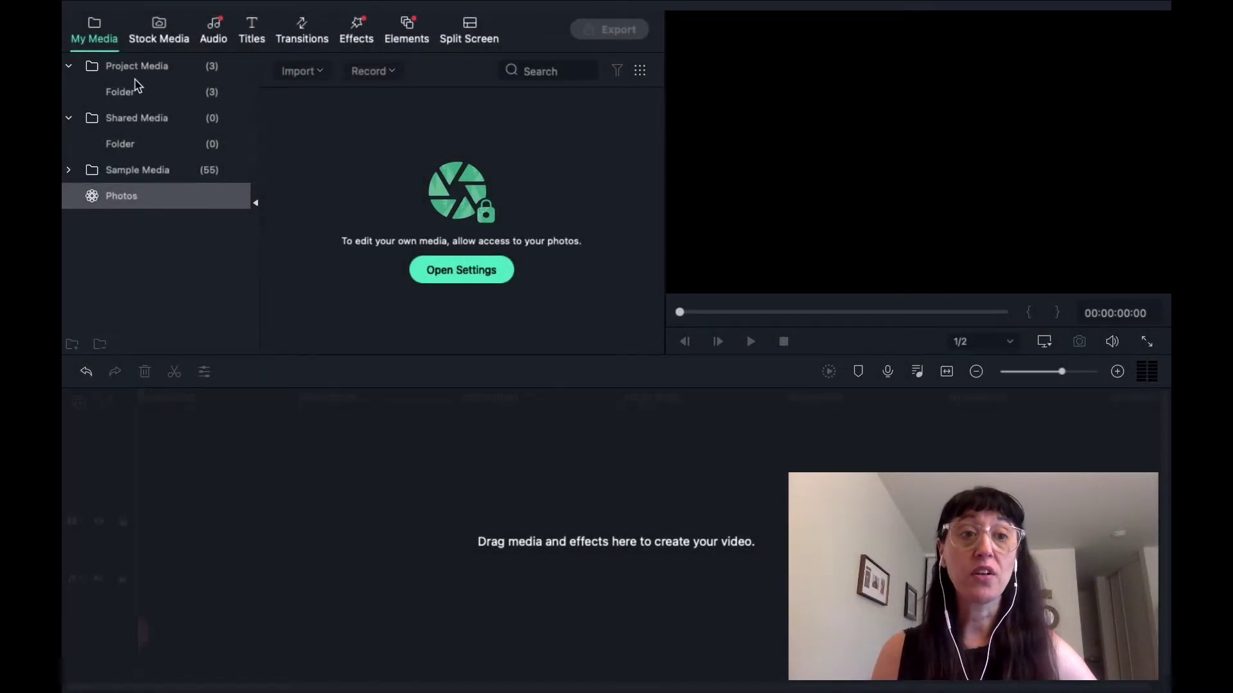
left_click(143, 68)
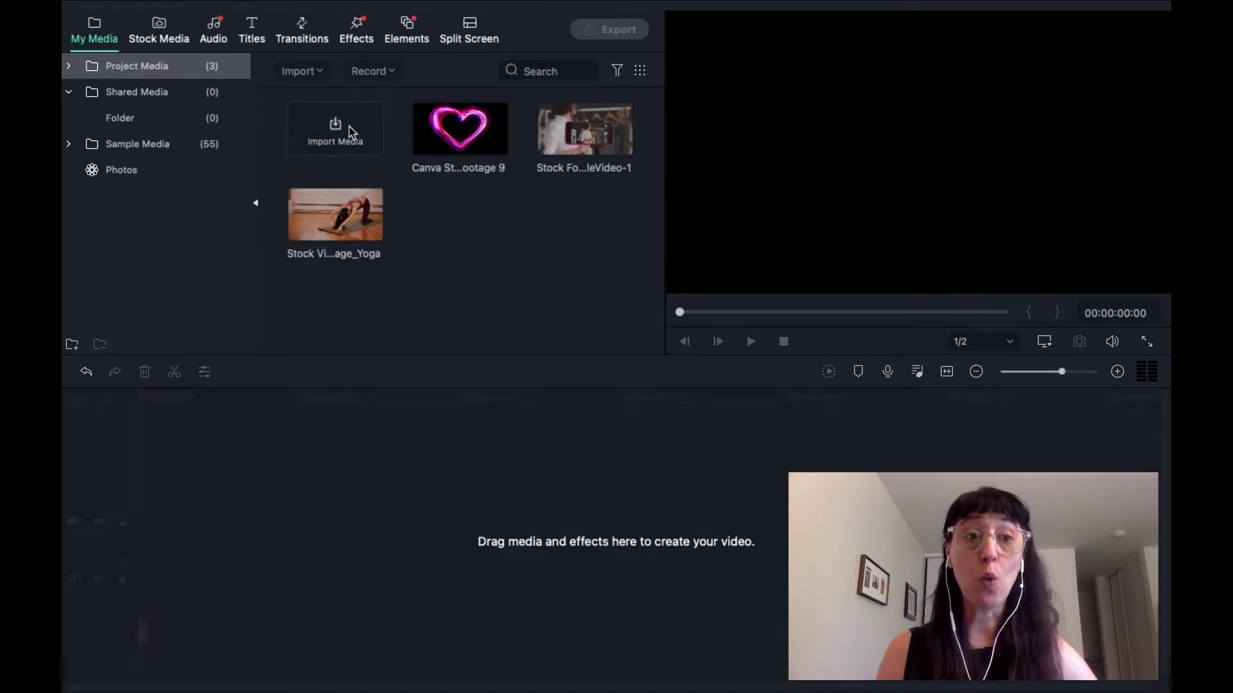
- Browse the Photos, Sample Media, Sample Videos, Sample Colors and Shared Media sources in the media library
left_click(121, 179)
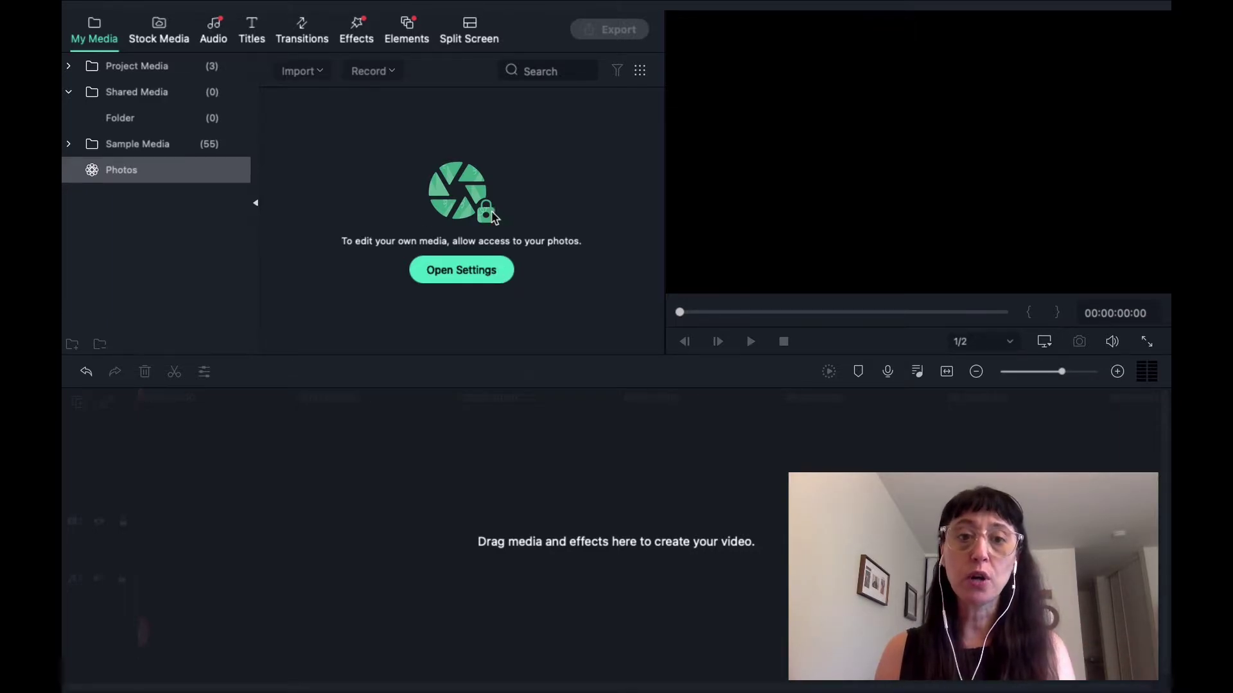
left_click(153, 144)
left_click(68, 145)
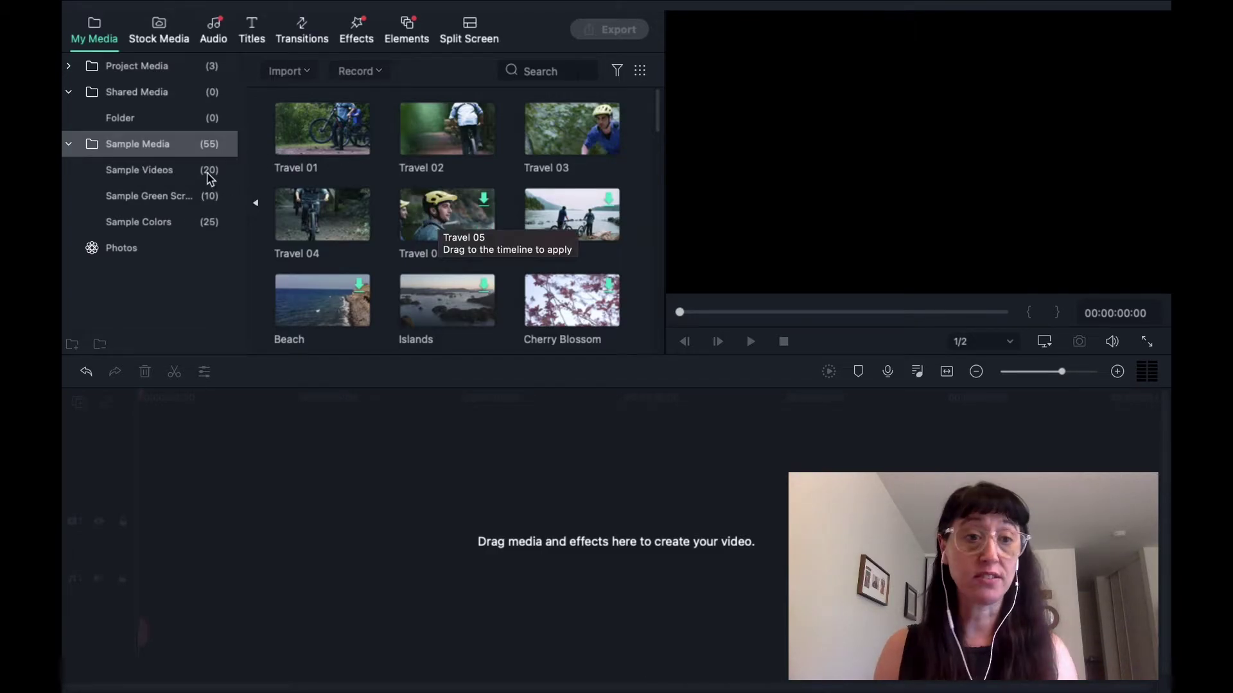
left_click(137, 170)
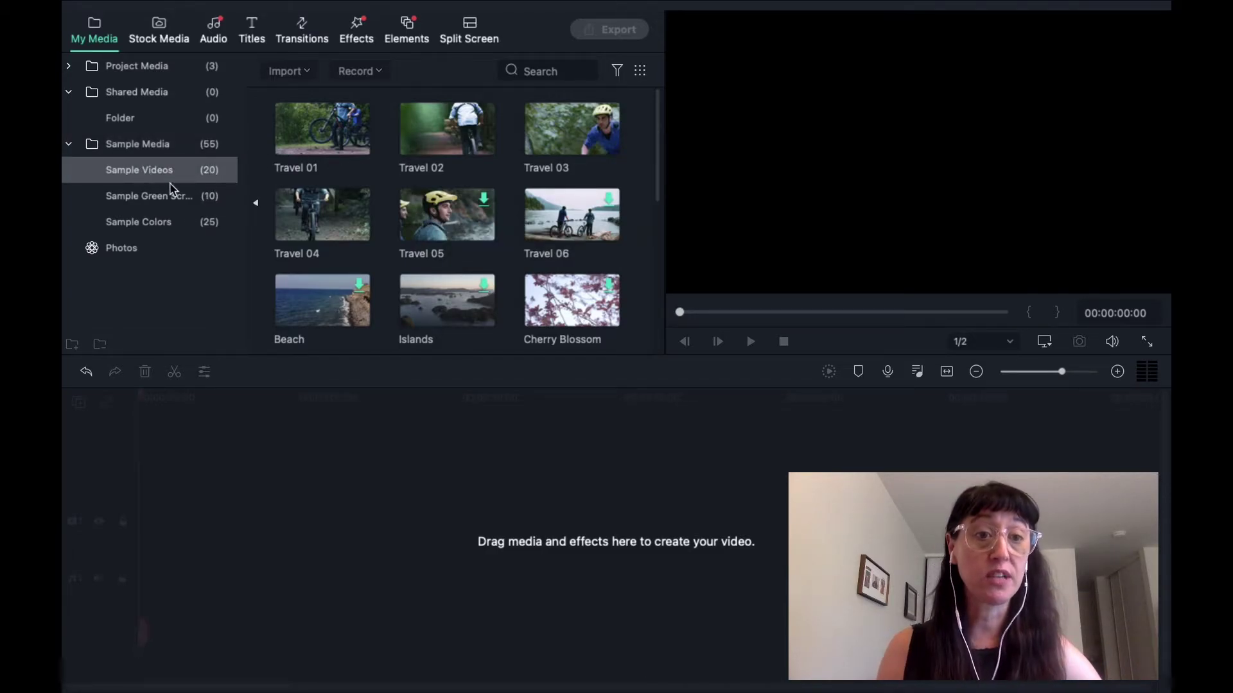
left_click(135, 223)
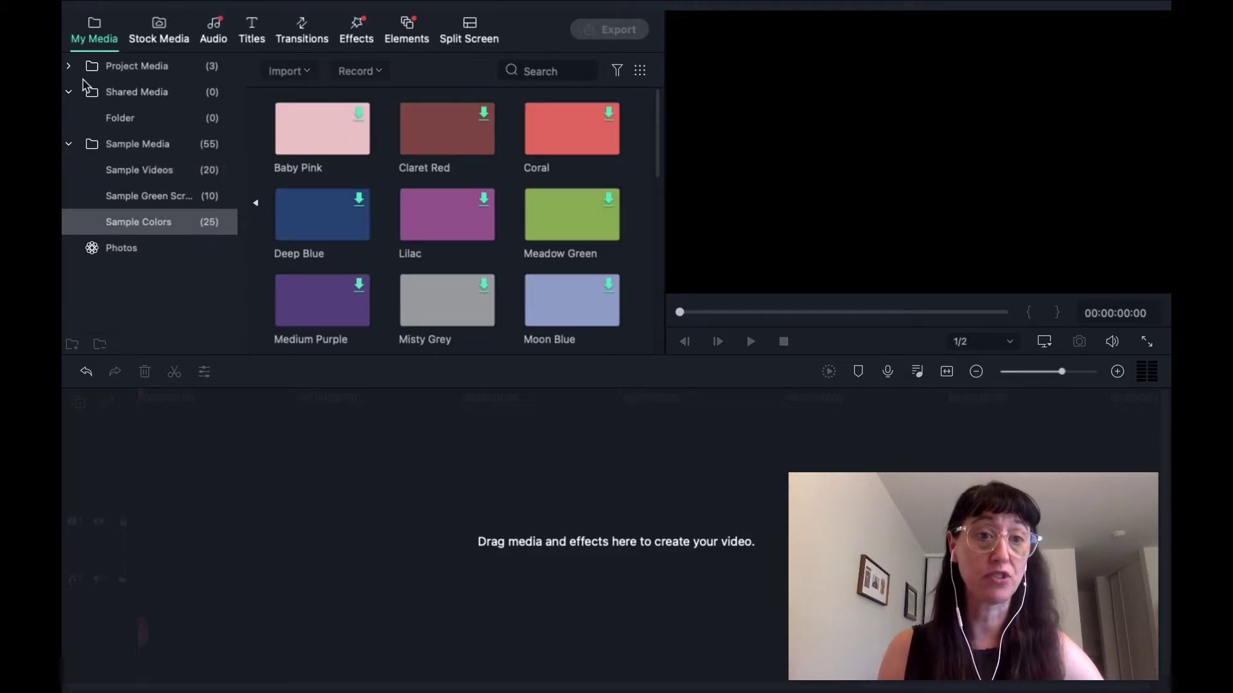
double_click(132, 94)
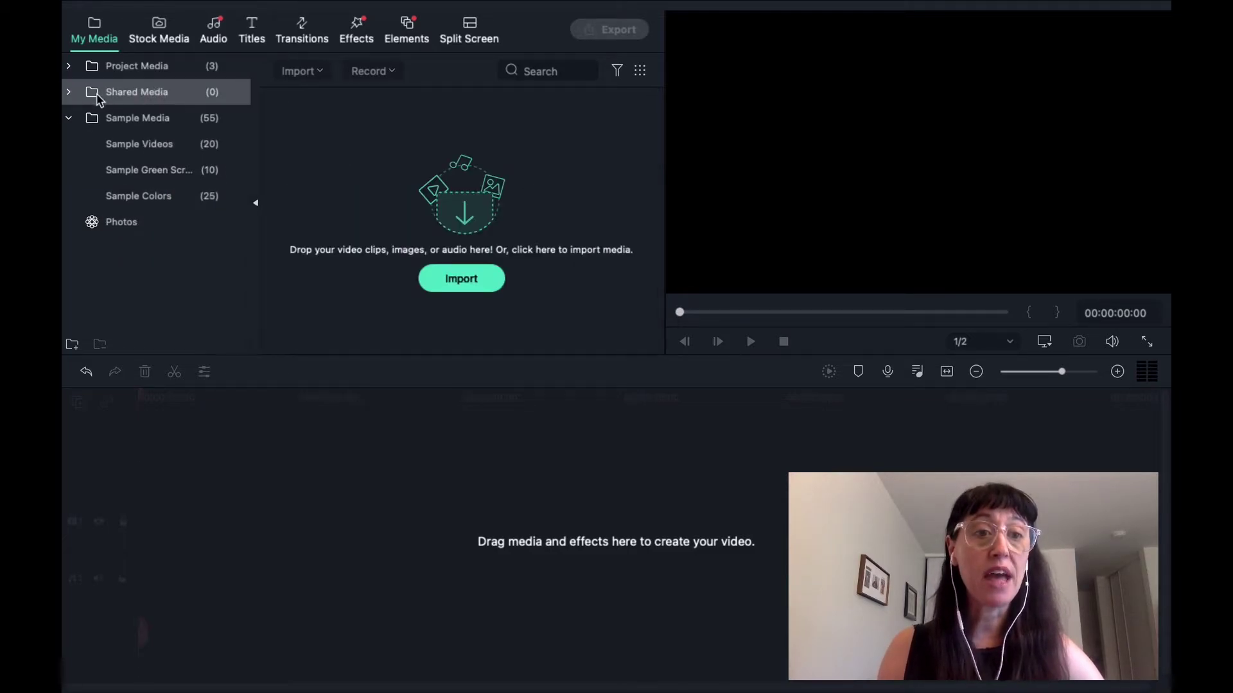
left_click(70, 93)
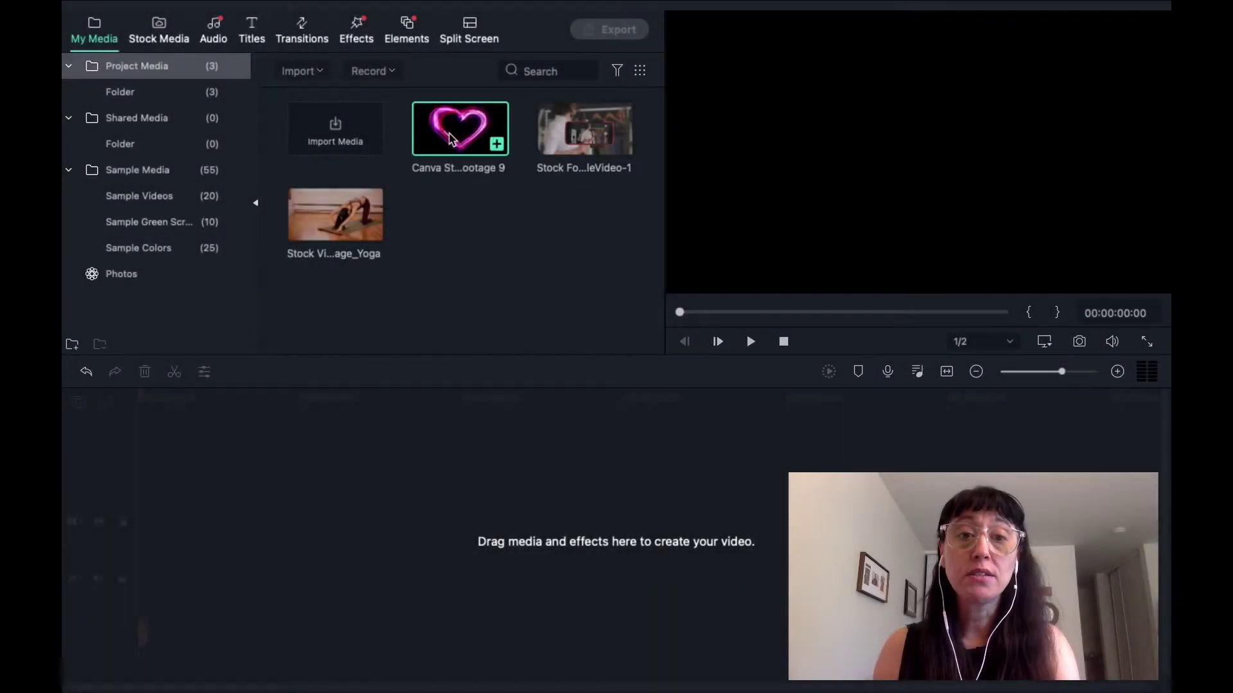
- Preview the heart clip and play part of the stock clip showing a woman filmed by a phone
left_click(451, 138)
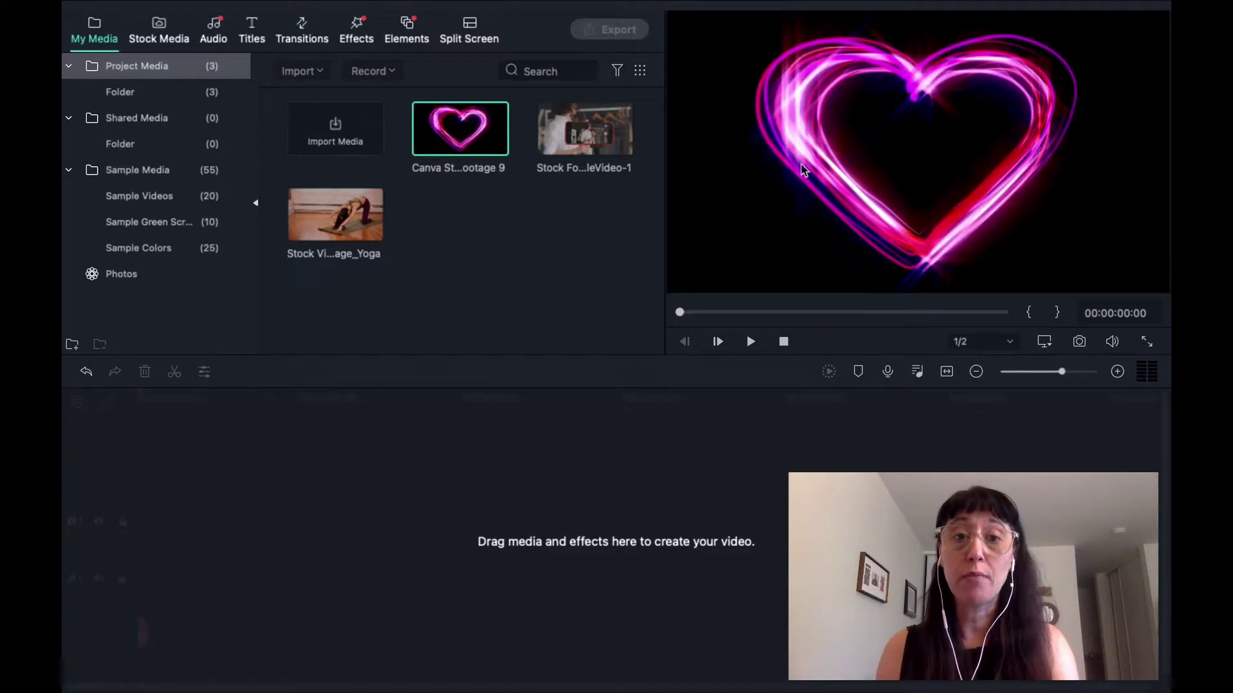
double_click(585, 131)
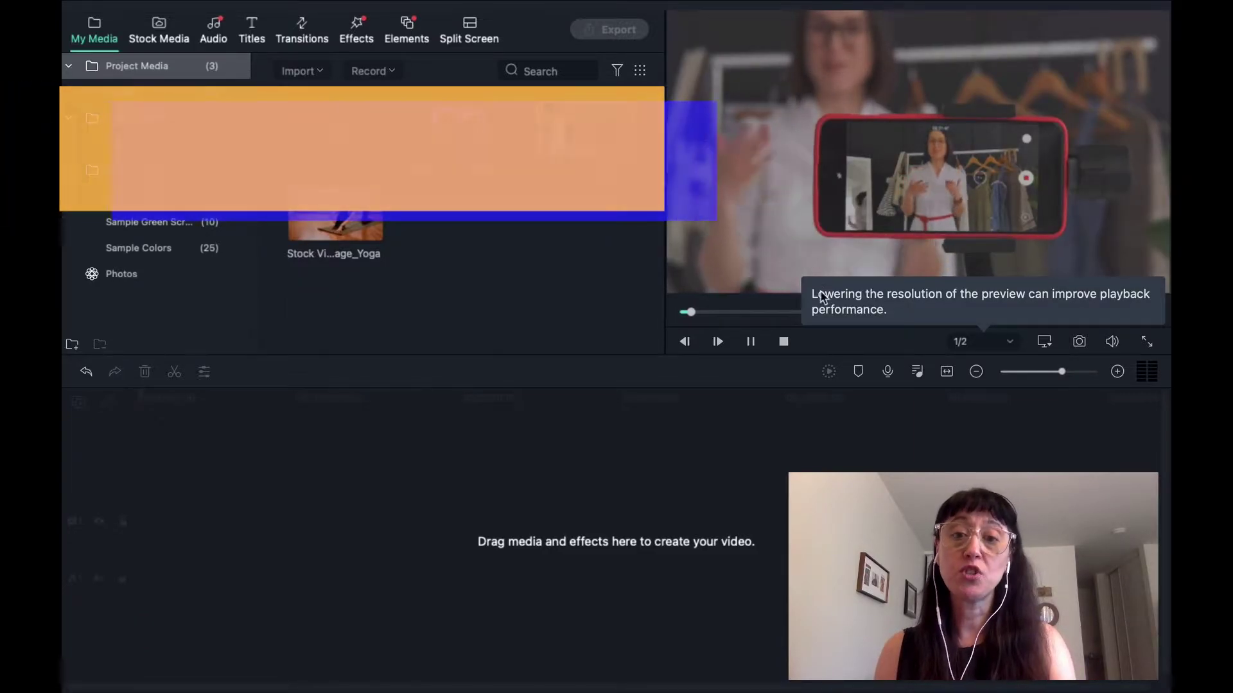
left_click(761, 339)
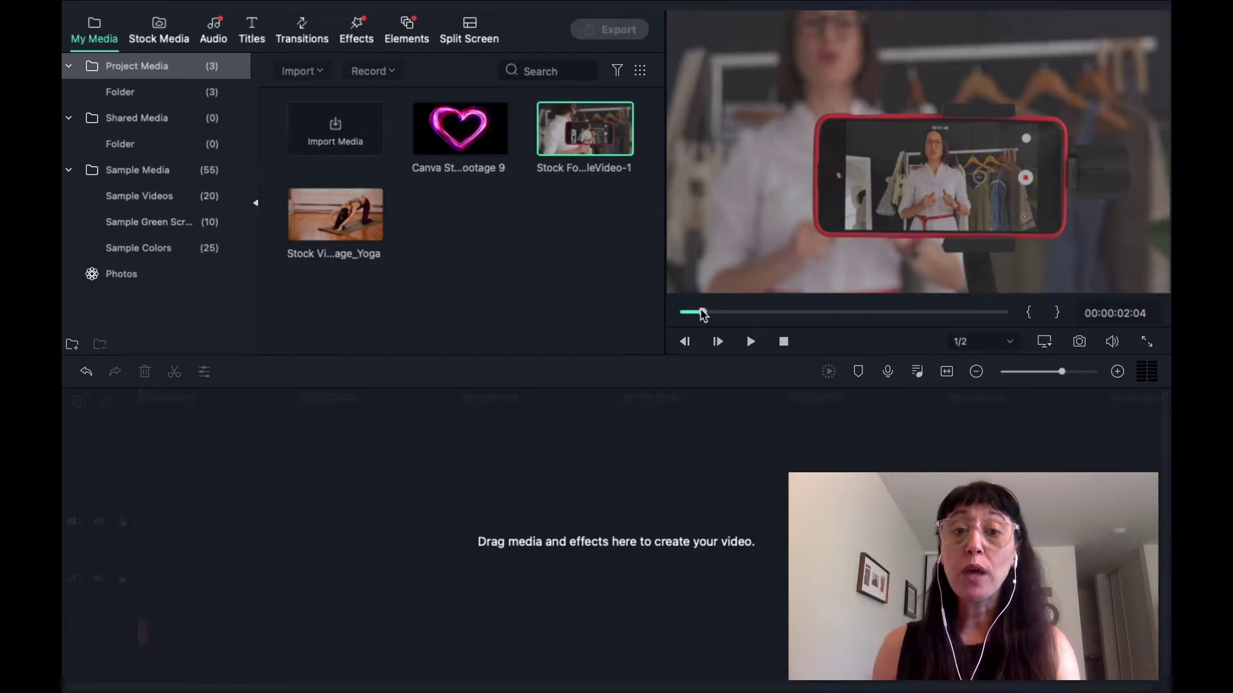
- Mark an in point at about 00:00:08:29 and an out point at 00:00:19:27 in the phone-filming stock clip
left_click_drag(710, 314, 743, 314)
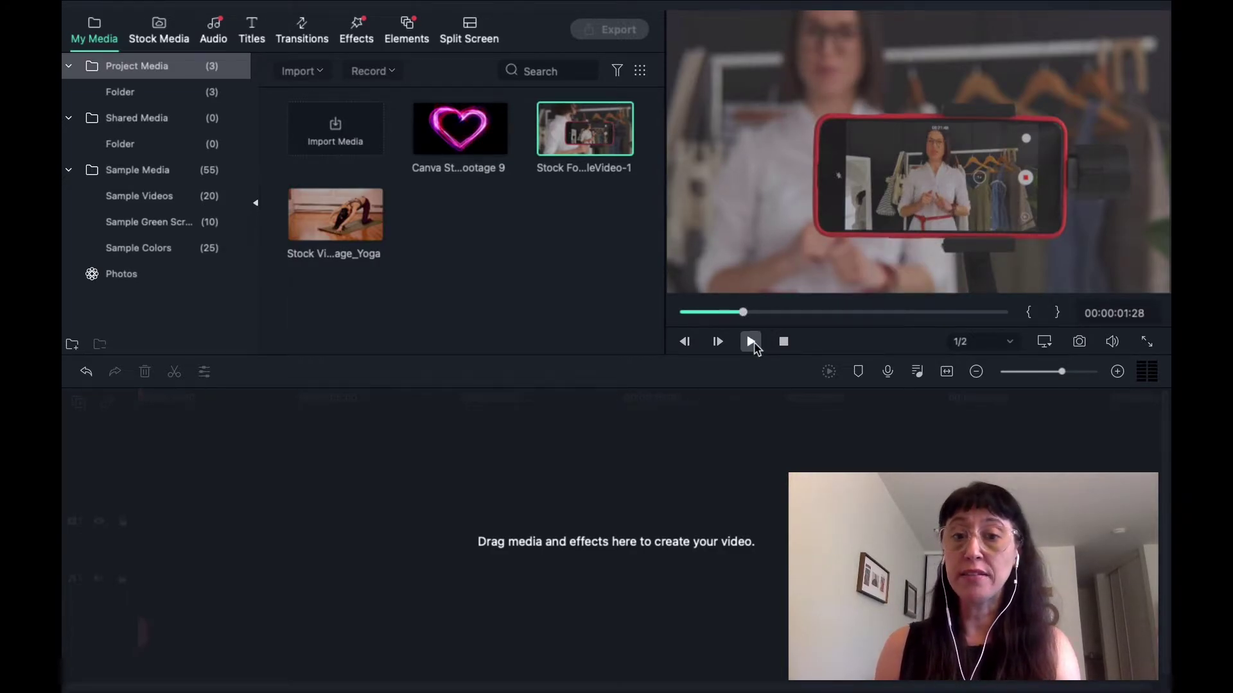
left_click(751, 342)
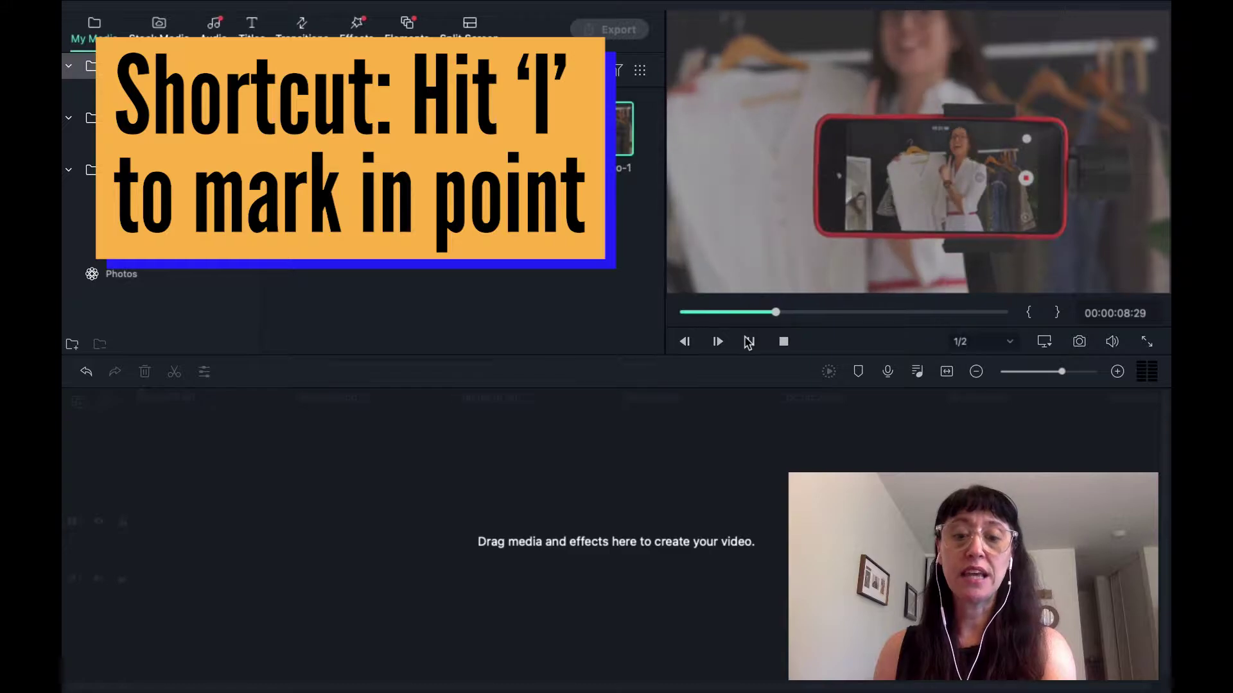
key("i")
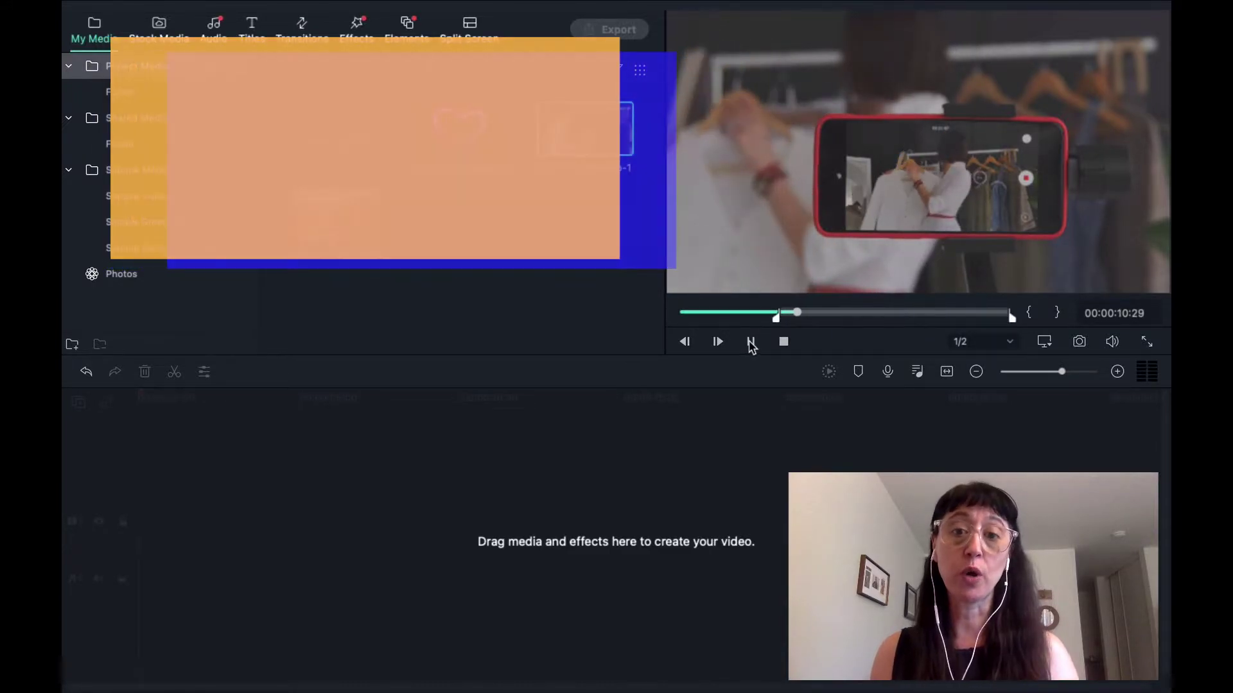
left_click(751, 343)
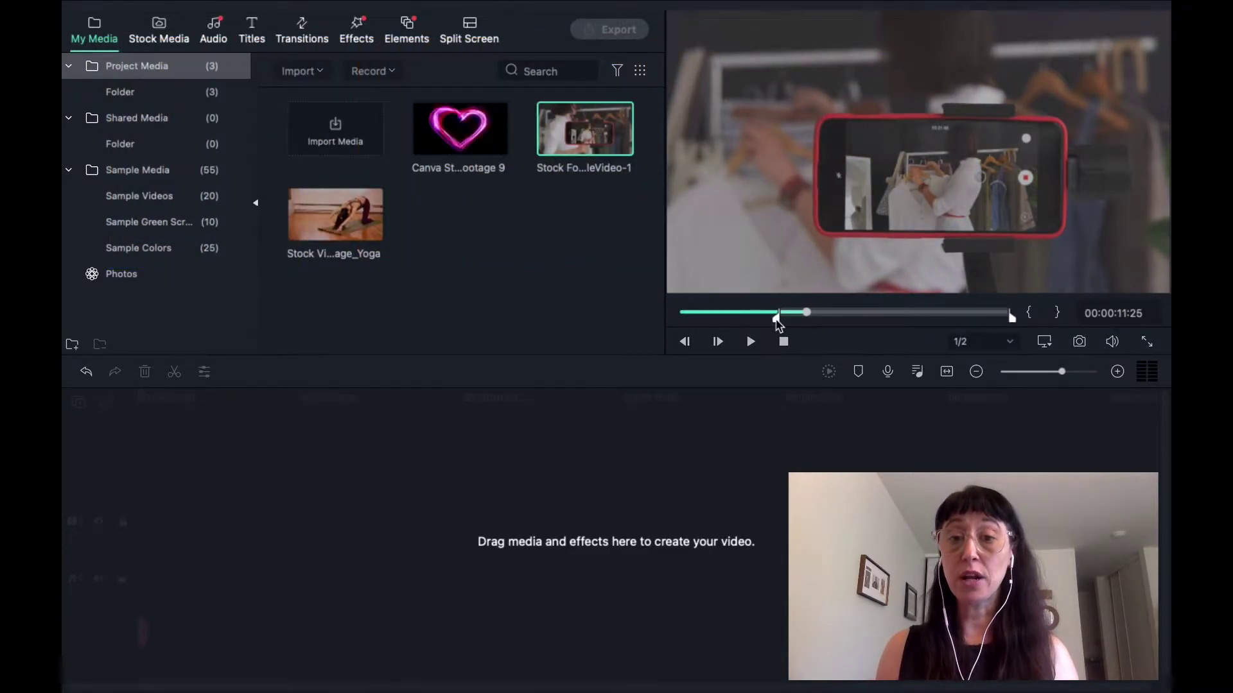
left_click_drag(808, 318, 895, 321)
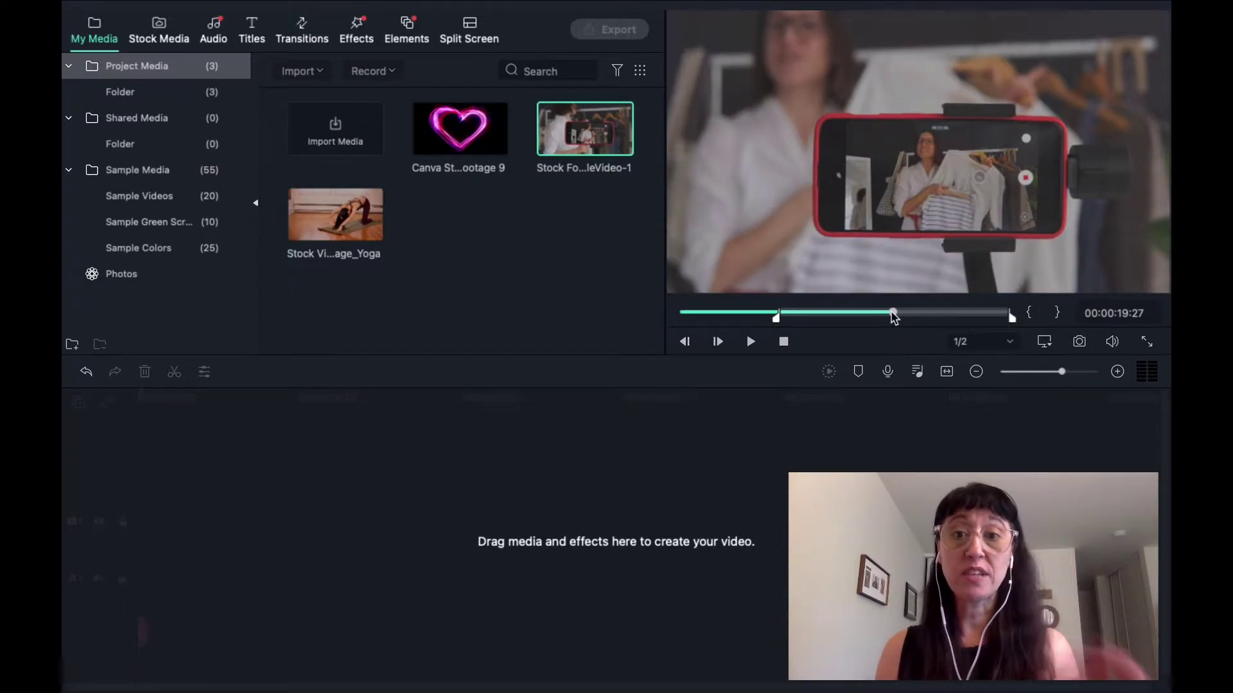
key("o")
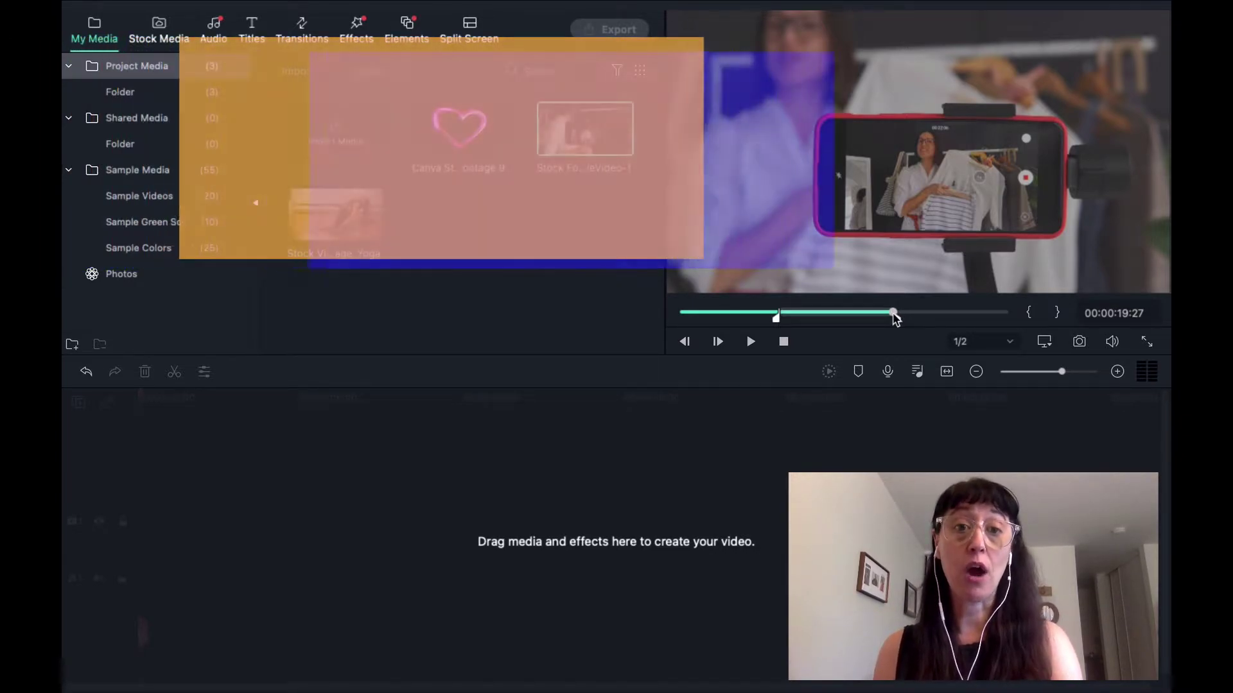
- Add the marked section of the phone-filming stock clip to the start of the timeline
mouse_move(604, 140)
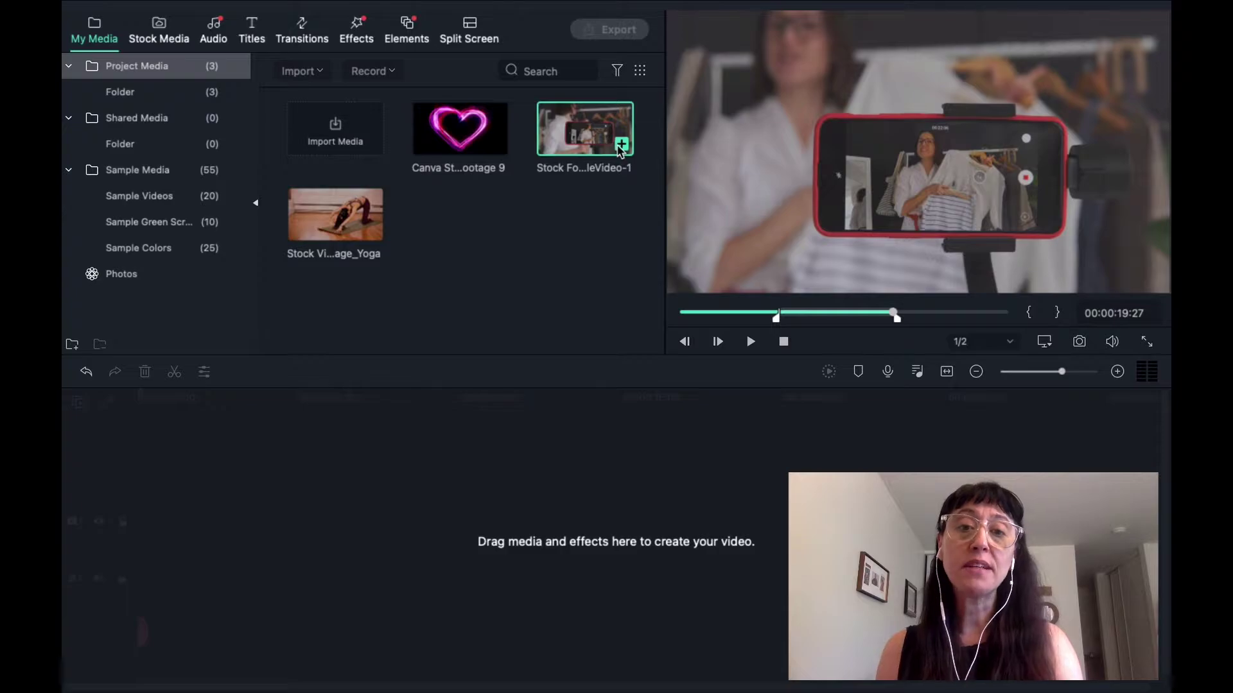
left_click(621, 145)
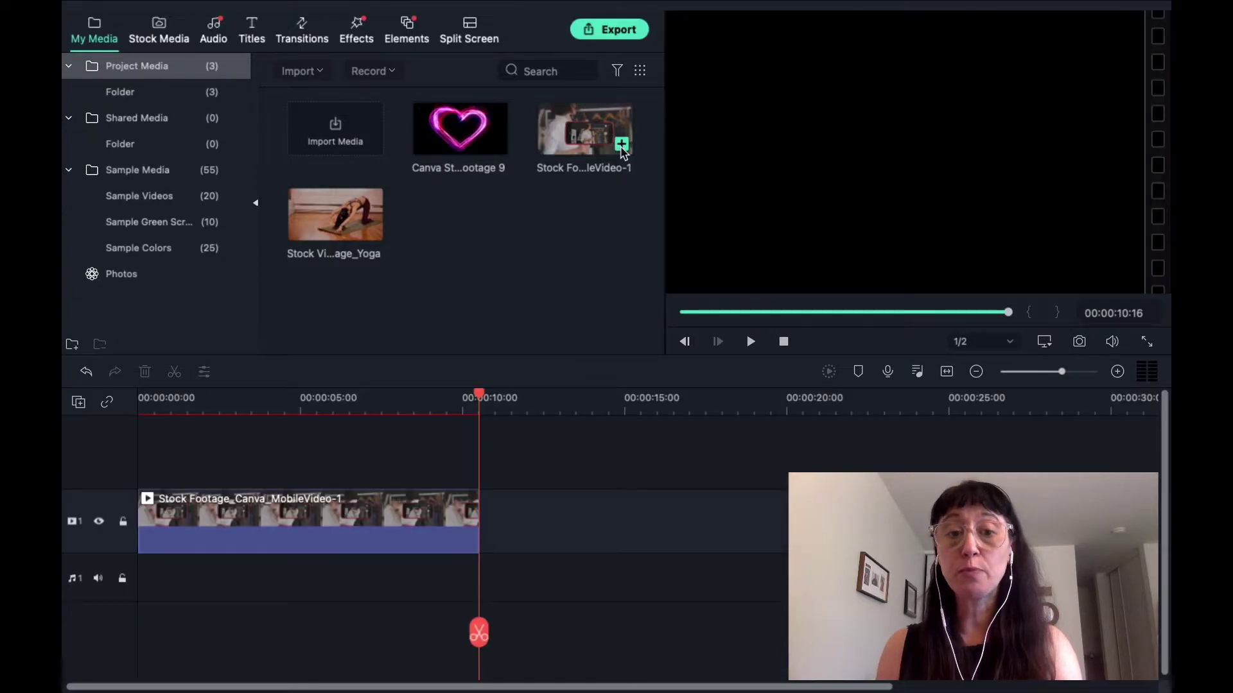
scroll(236, 402, "up", 3)
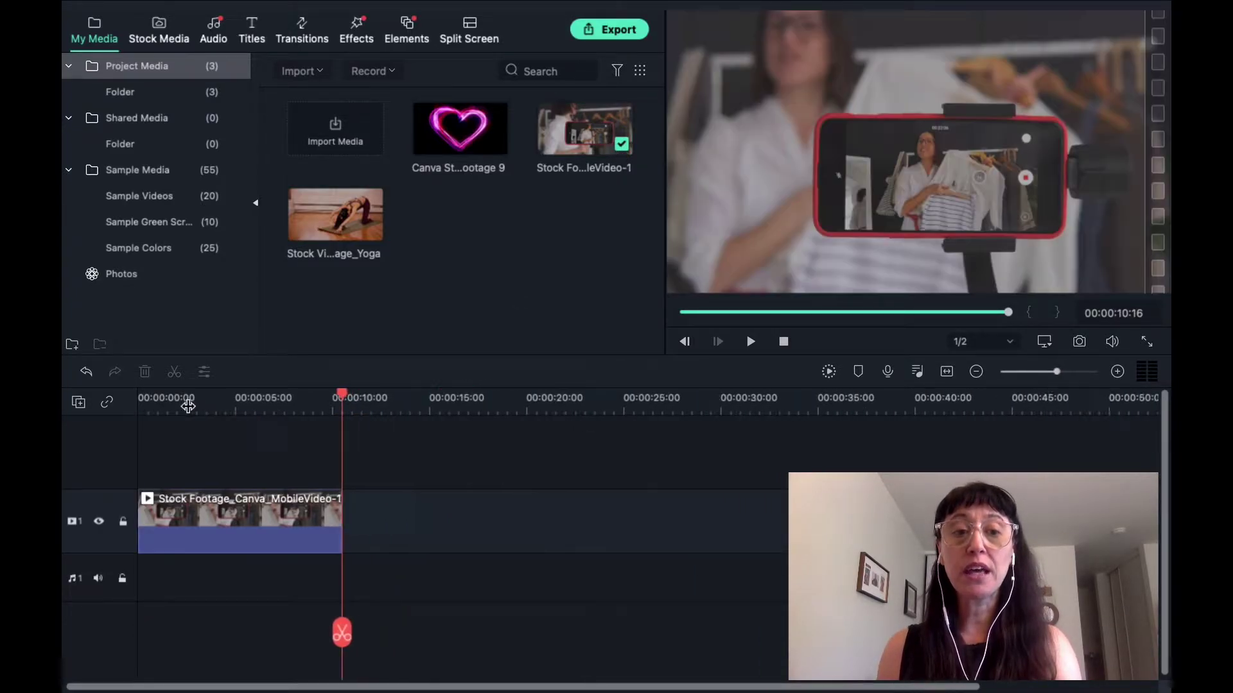
scroll(224, 407, "right", 3)
scroll(262, 410, "up", 1)
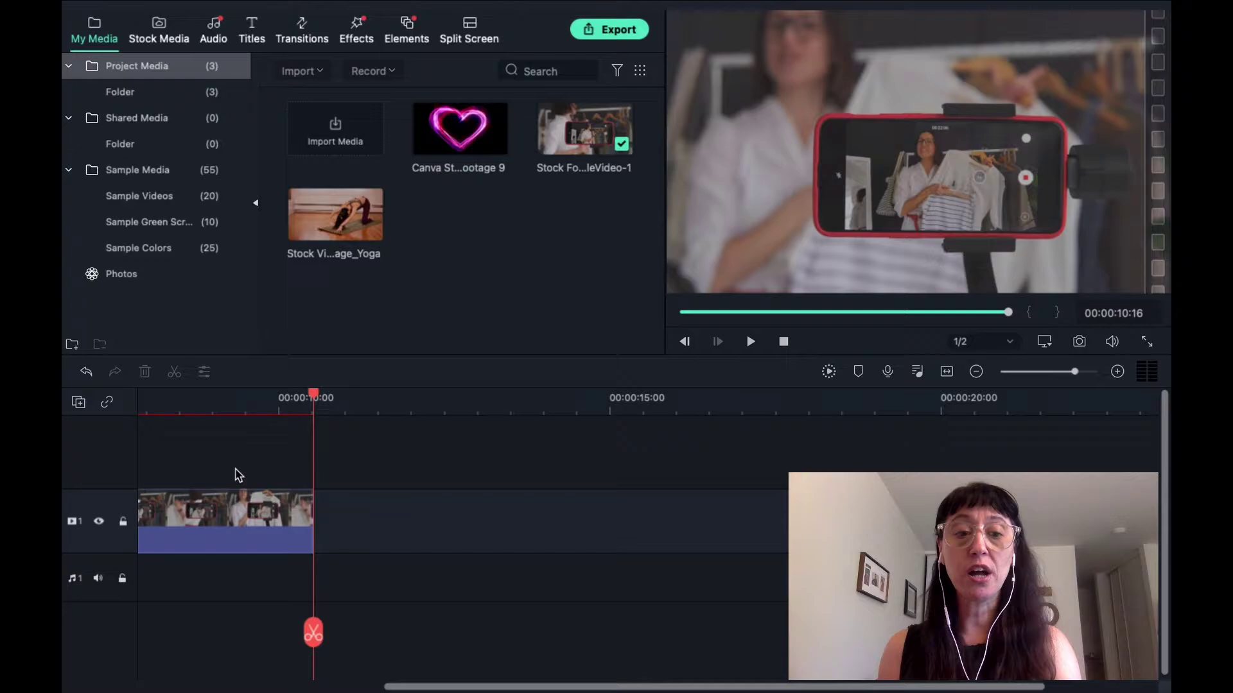
- Scrub back through the phone-filming clip on the timeline and play its last second or so twice
left_click(312, 396)
left_click_drag(295, 393, 68, 389)
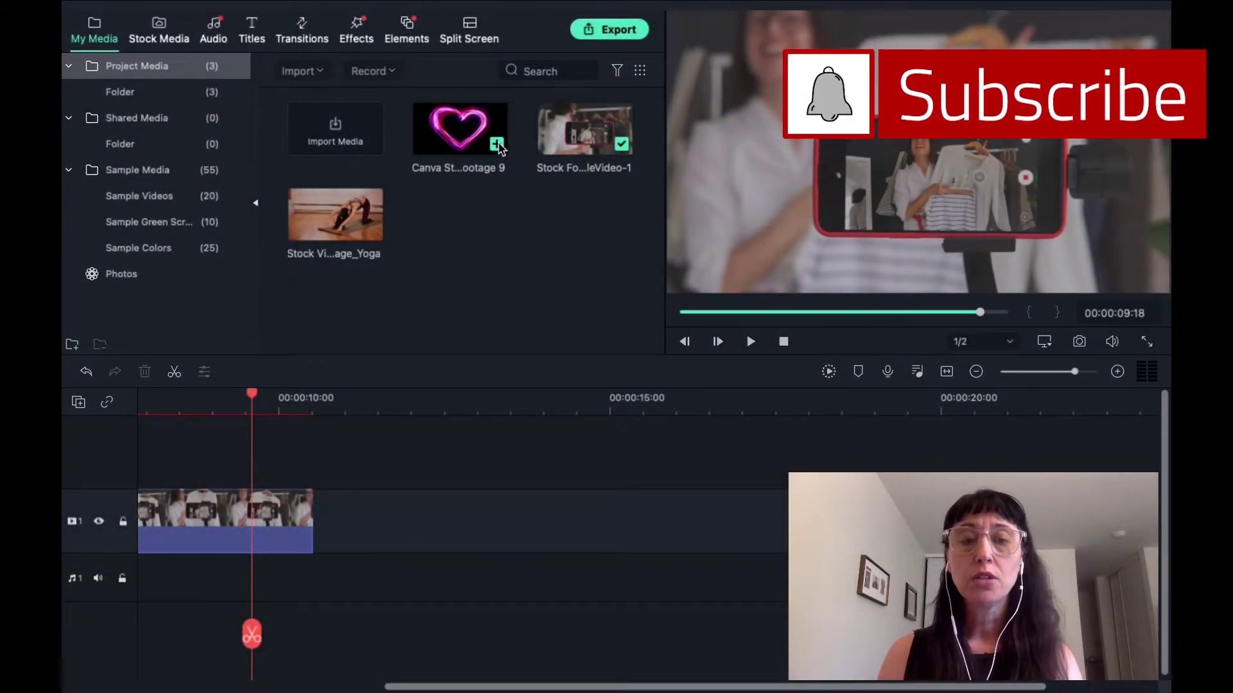
mouse_move(251, 395)
left_mouse_down()
mouse_move(267, 395)
mouse_move(179, 398)
mouse_move(319, 403)
mouse_move(145, 418)
mouse_move(279, 417)
mouse_move(182, 414)
mouse_move(240, 413)
left_mouse_up()
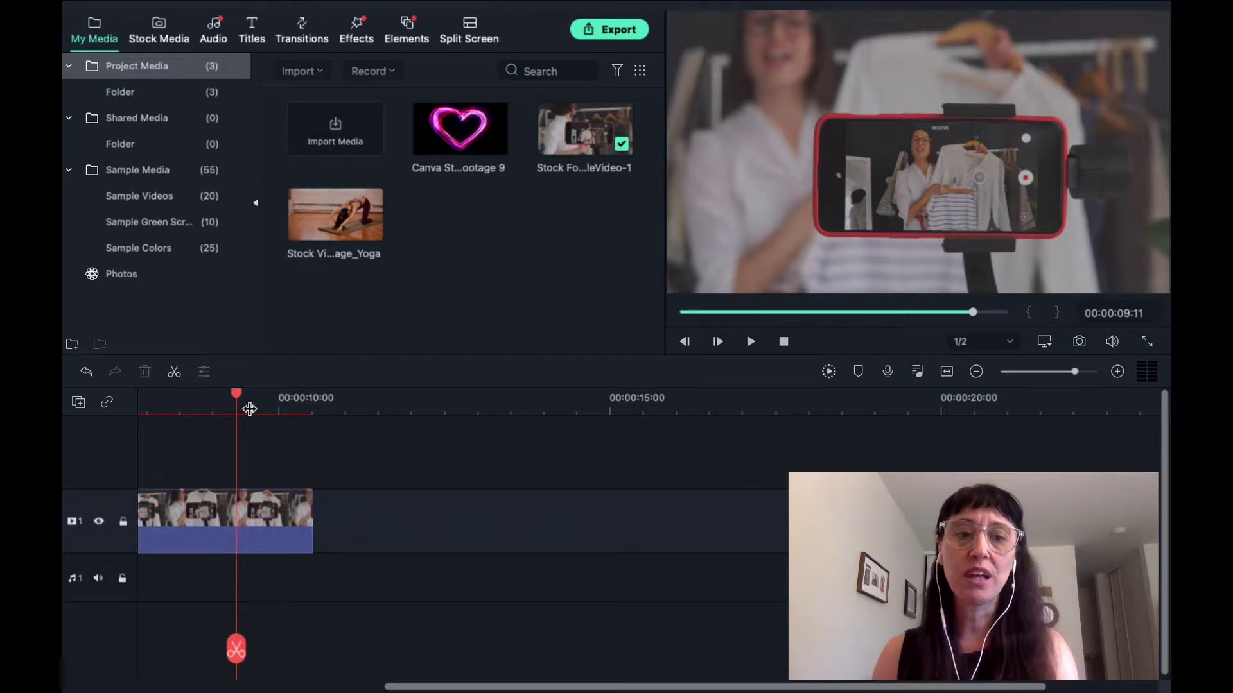
key("space")
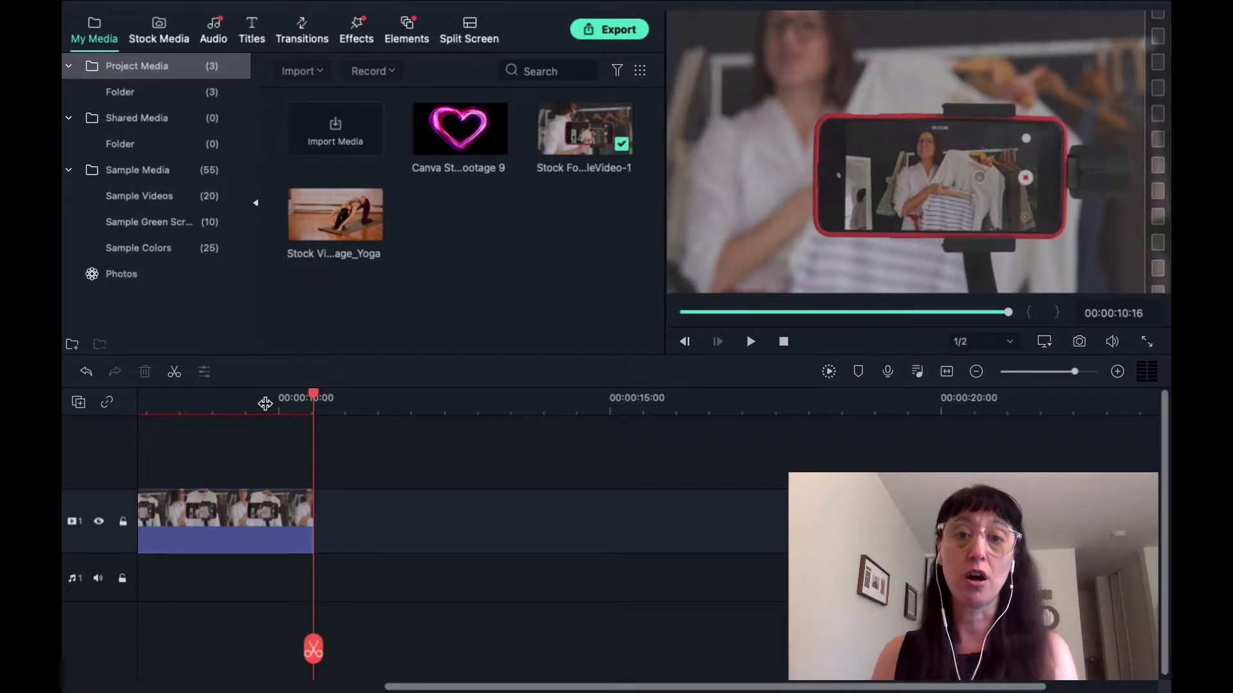
left_click(228, 398)
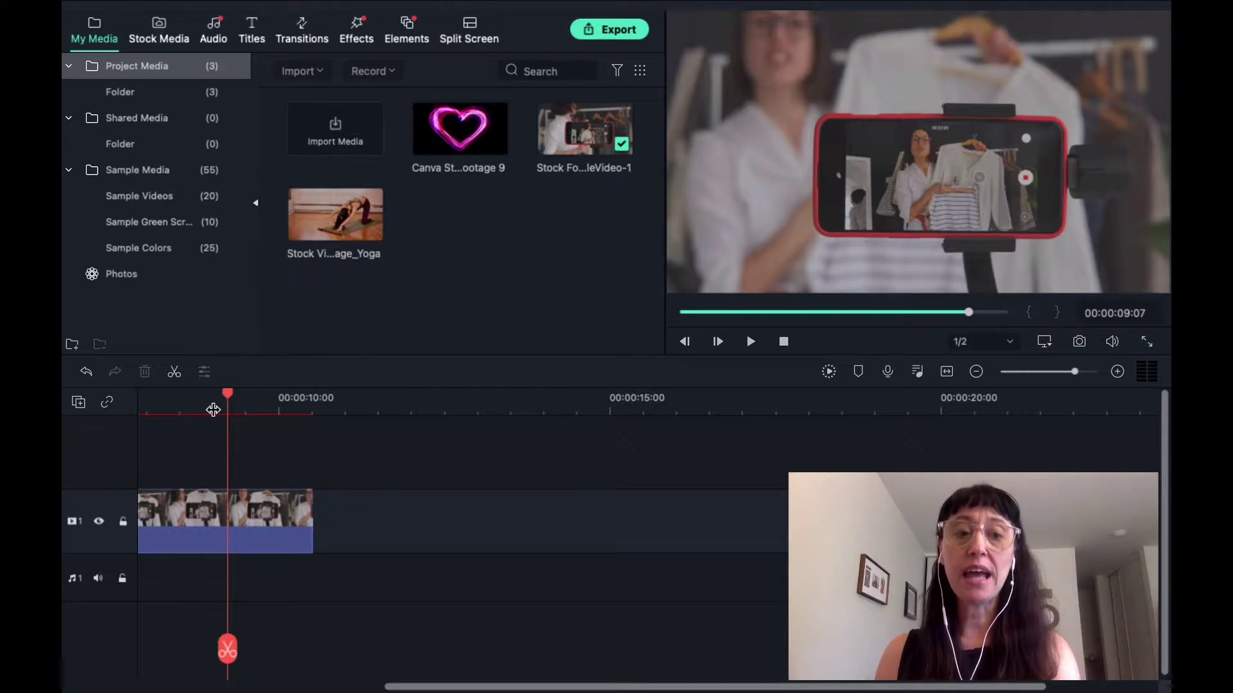
key("space")
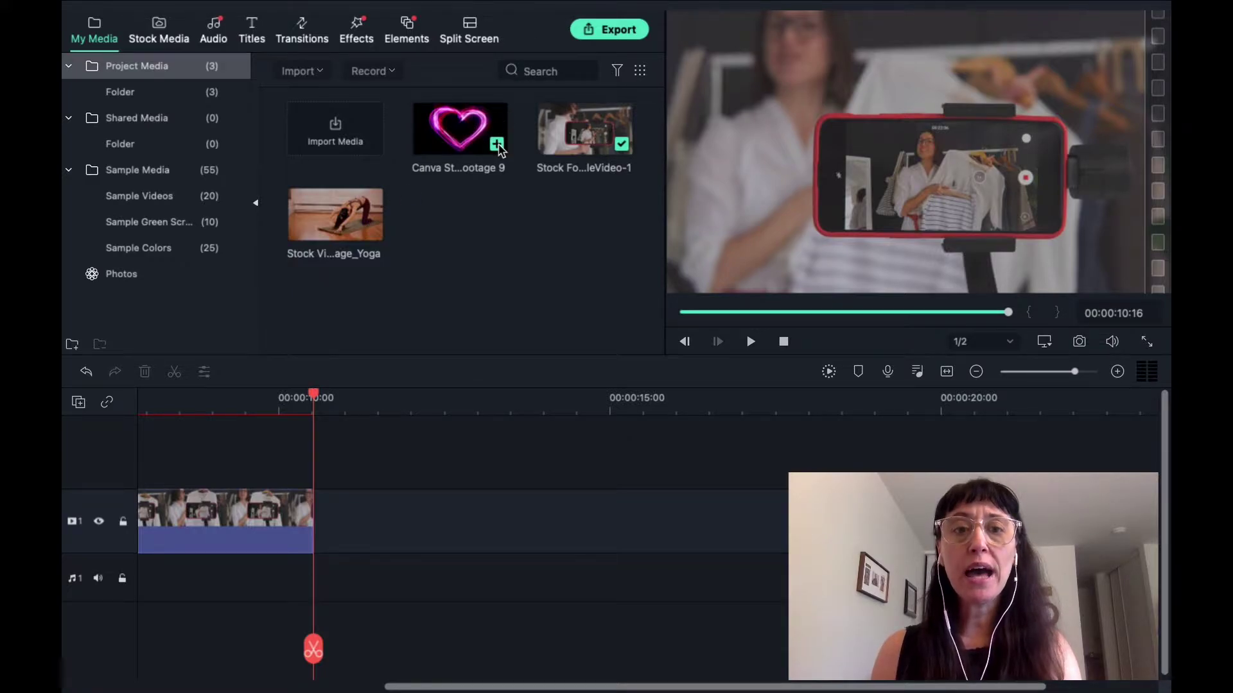
- Add the heart and yoga clips after the phone-filming clip, and place the playhead at 00:00:08:21
left_click(497, 146)
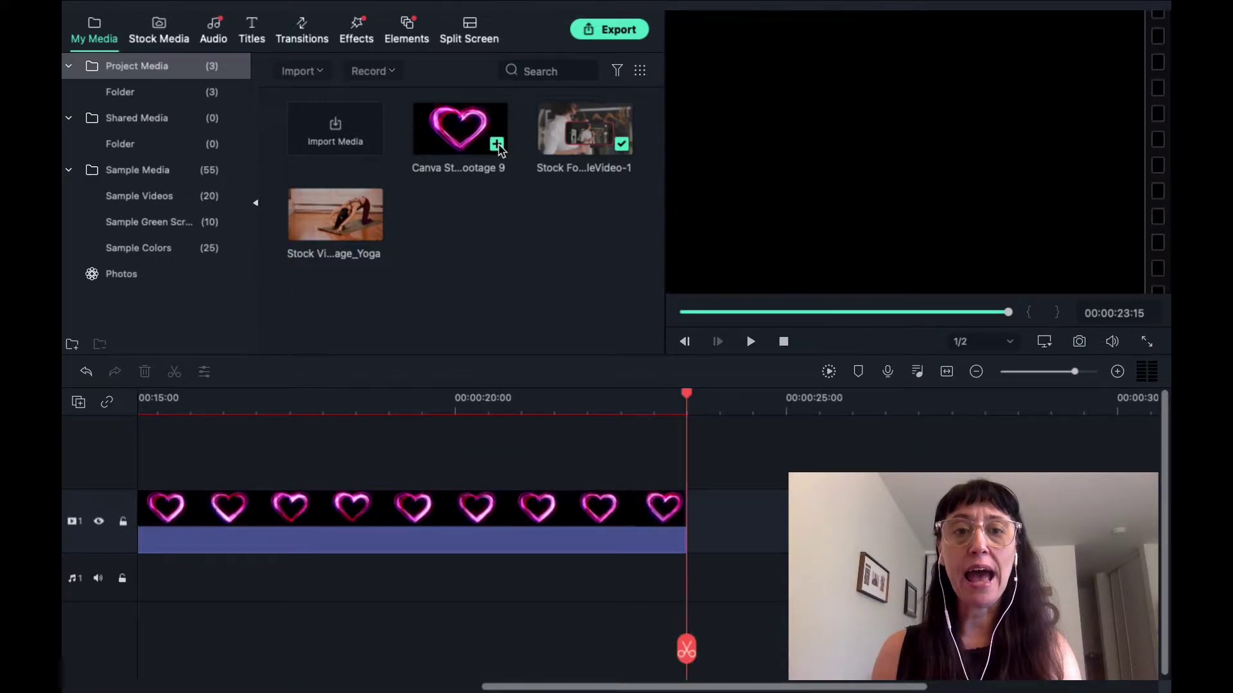
left_click(372, 230)
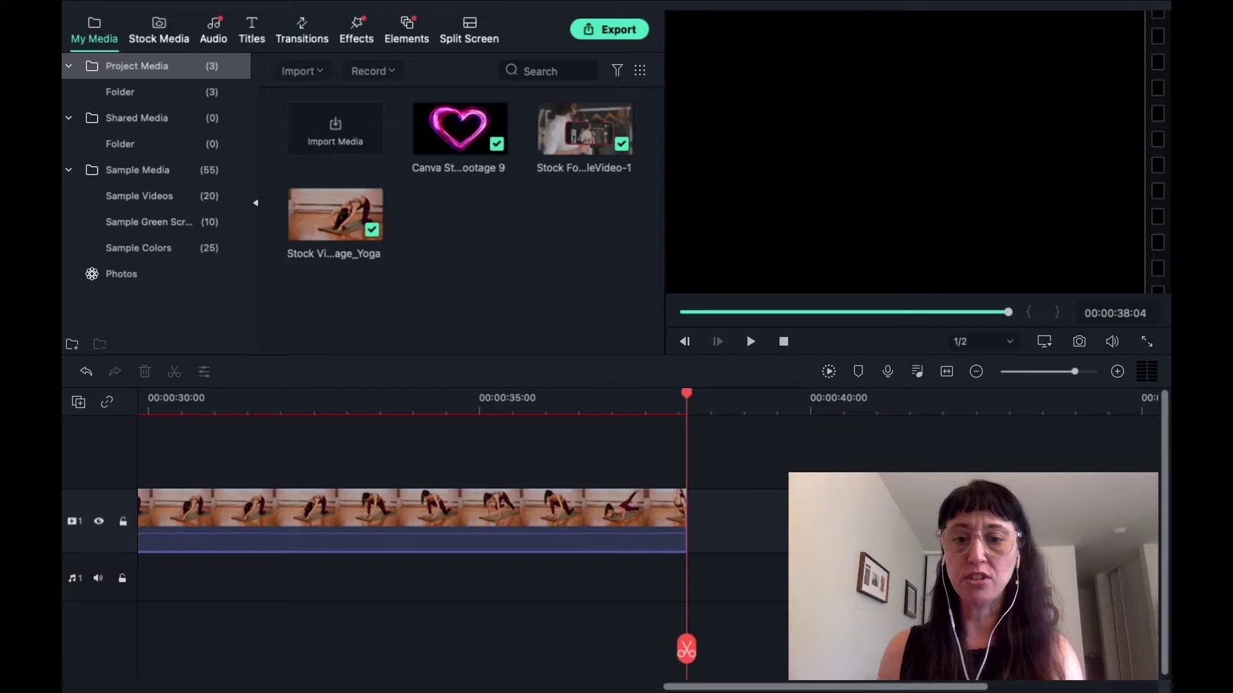
left_click_drag(782, 686, 287, 658)
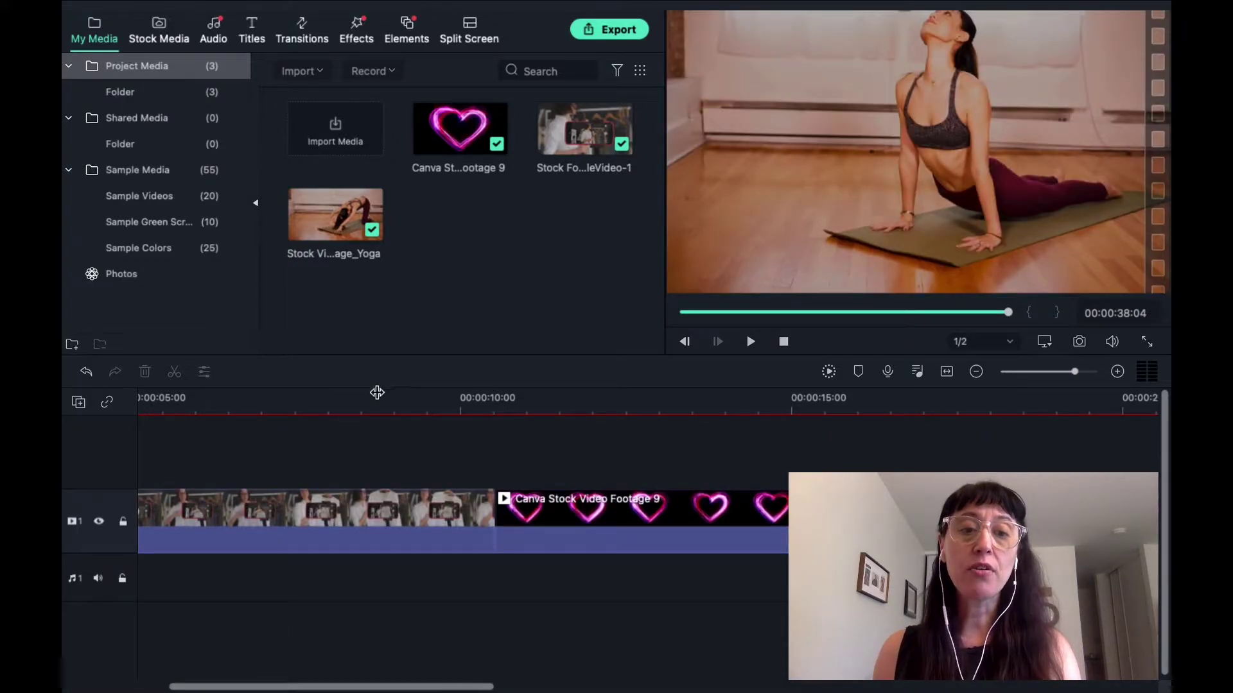
left_click(375, 400)
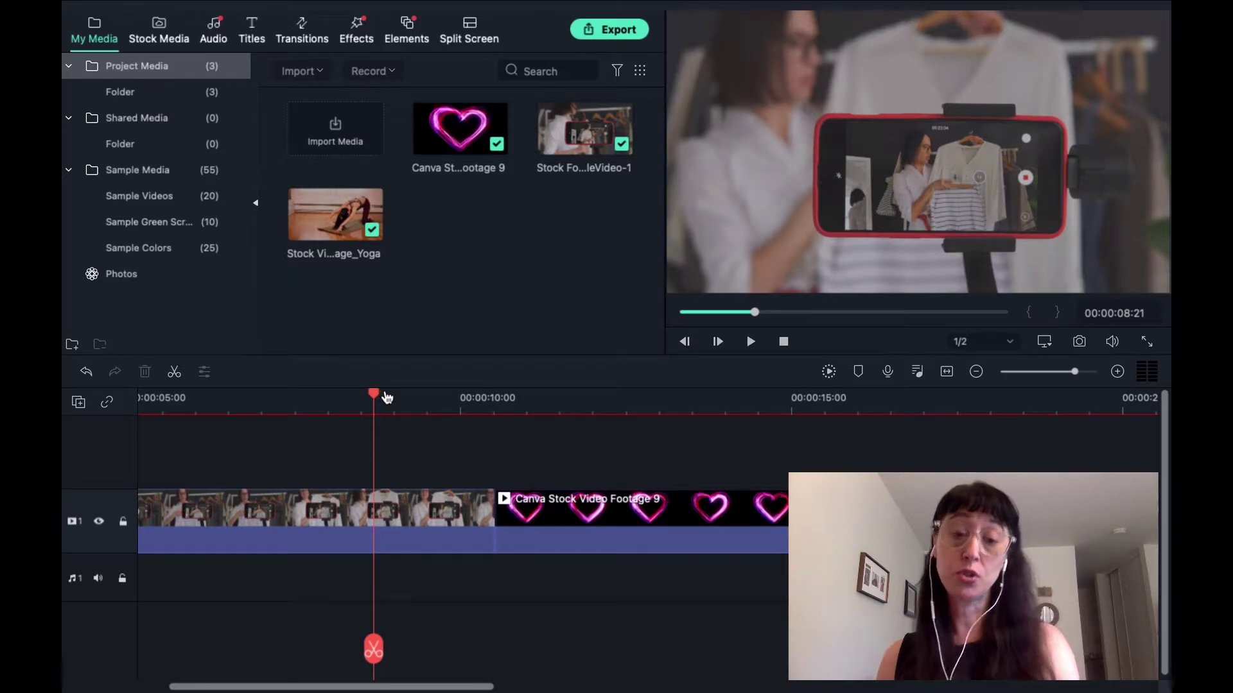
- Zoom the timeline in and out to examine the three clips in detail and as a whole sequence
left_click_drag(444, 403, 79, 414)
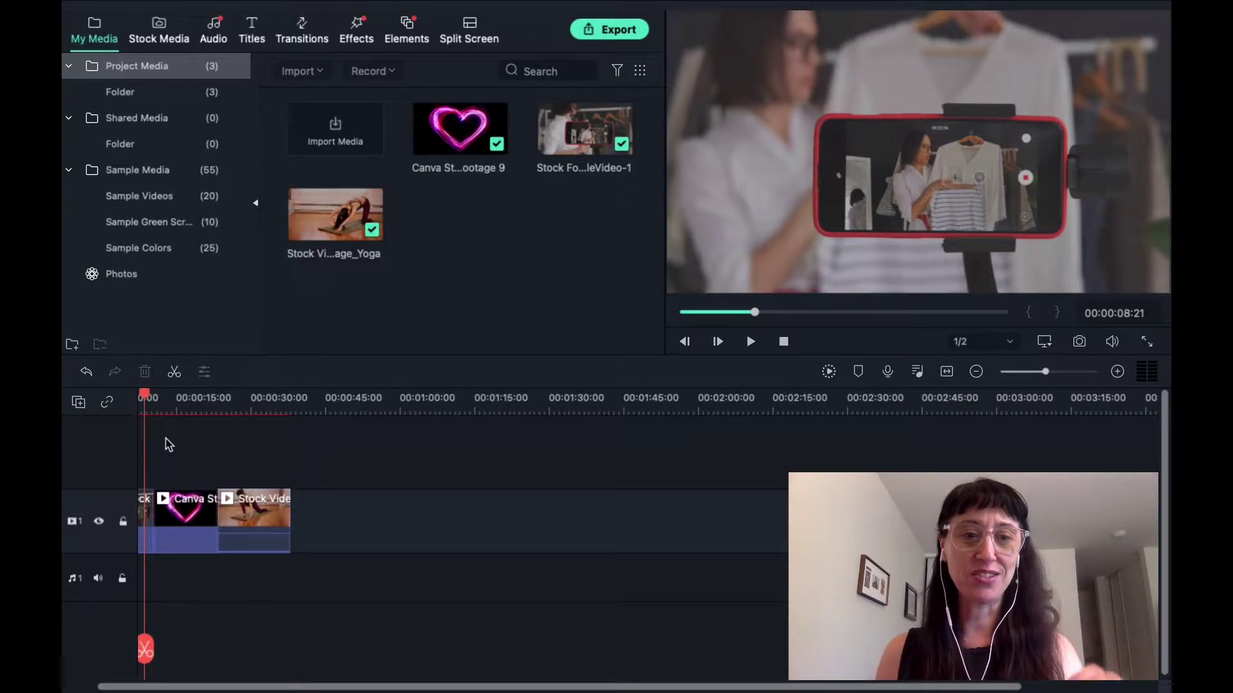
left_click_drag(158, 406, 535, 404)
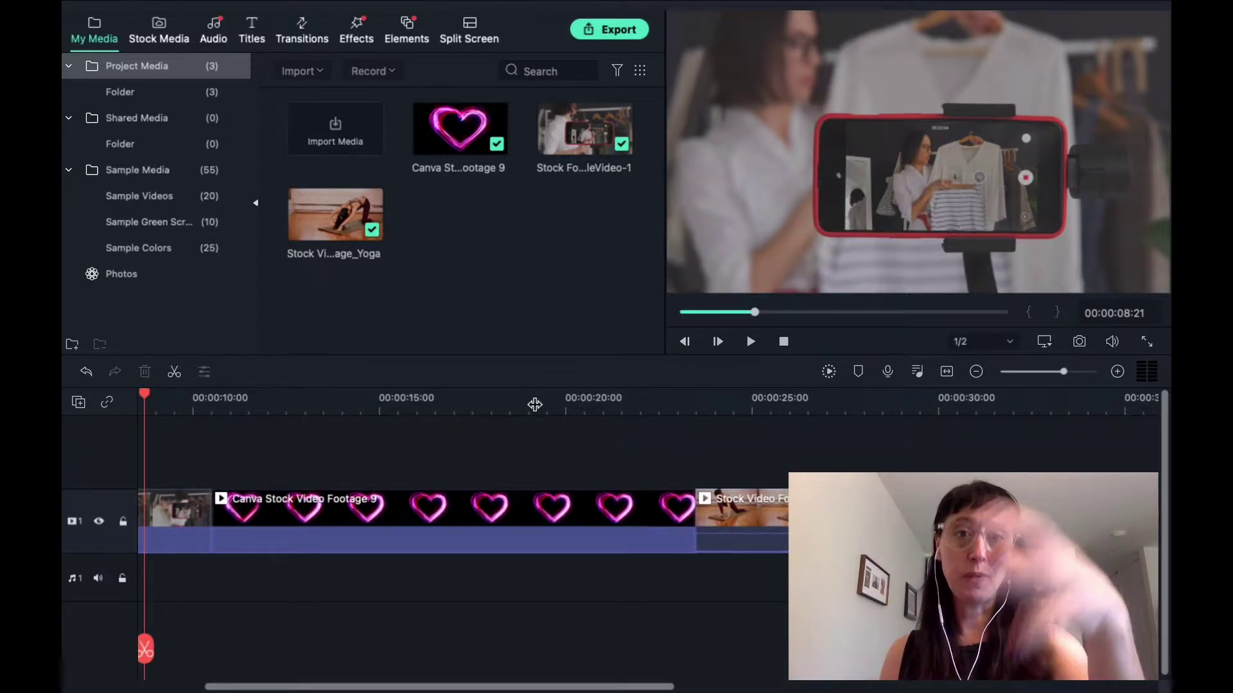
left_click_drag(535, 405, 325, 416)
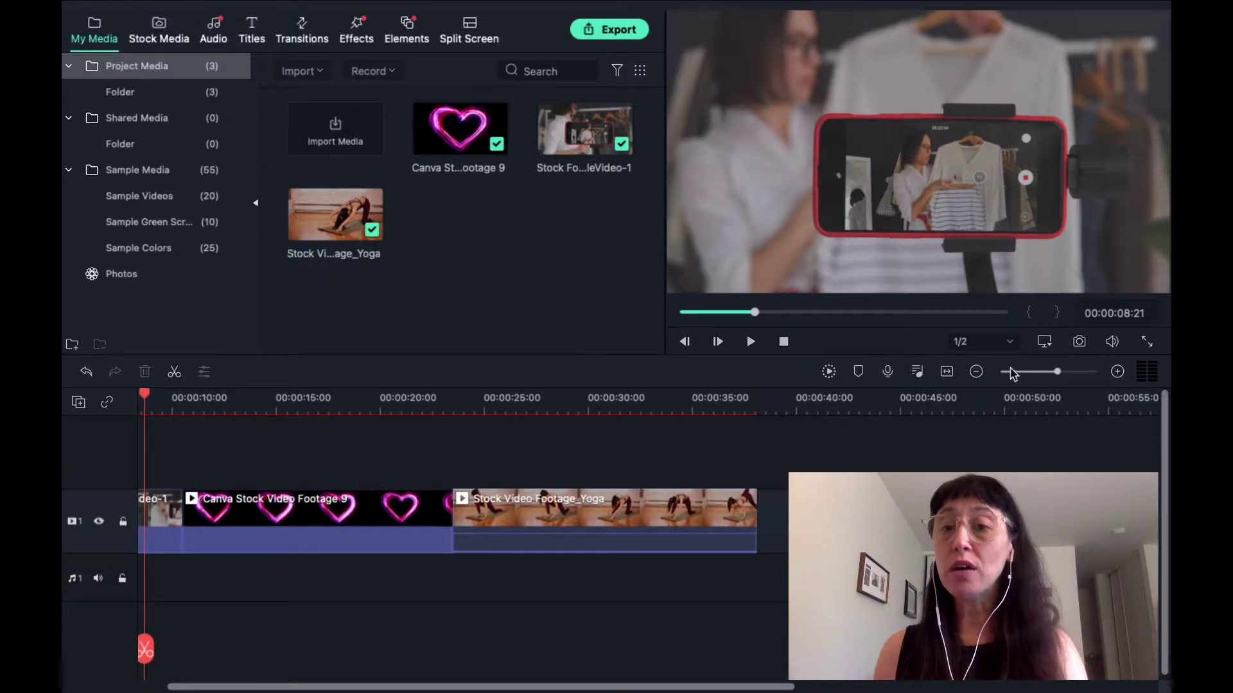
left_click(1118, 372)
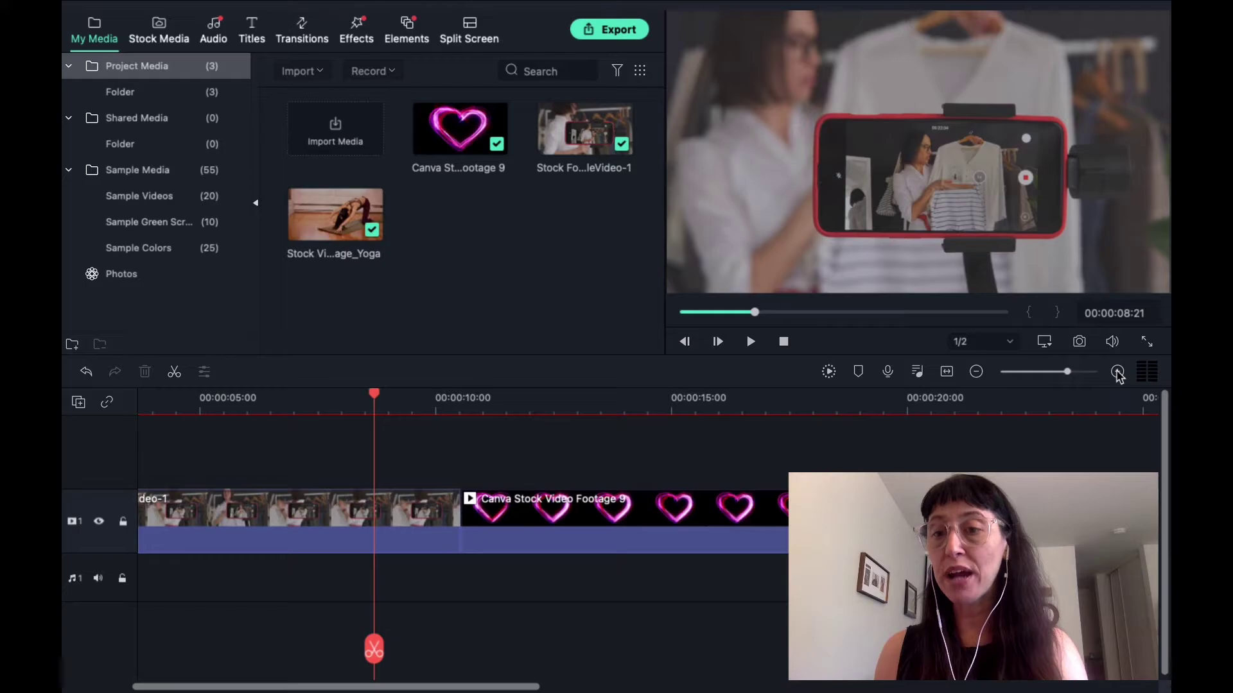
left_click(976, 373)
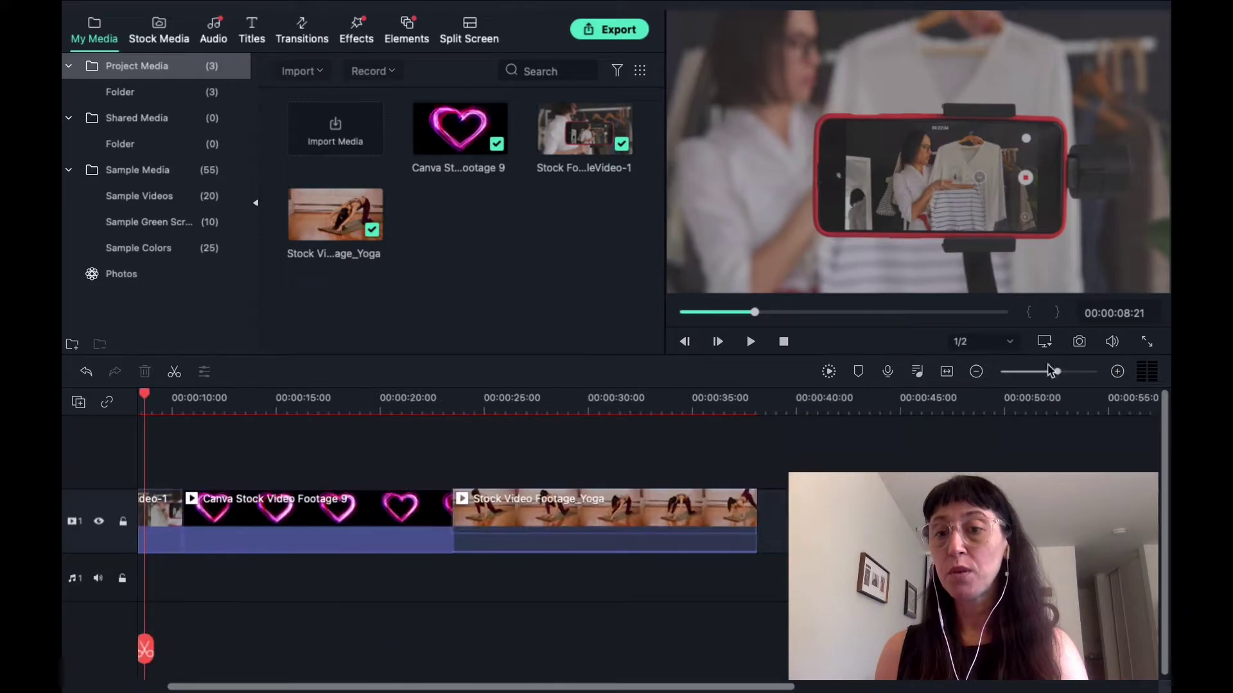
left_click(1117, 373)
left_click(976, 373)
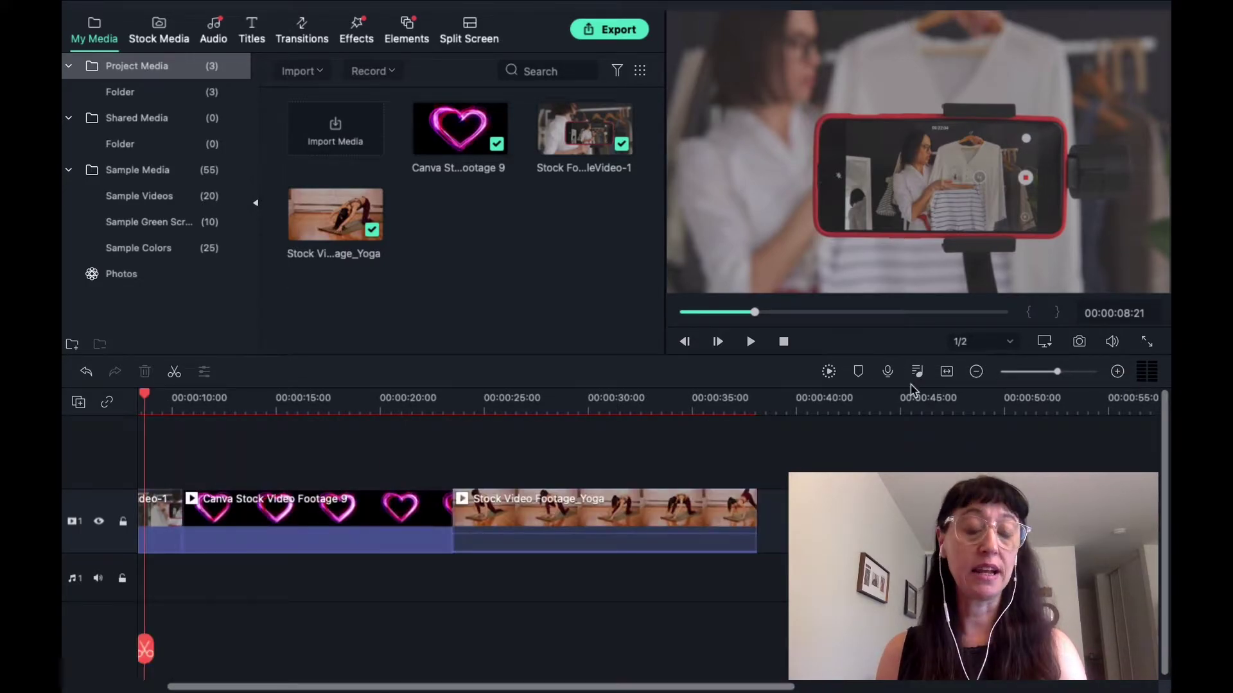
left_click_drag(542, 408, 660, 400)
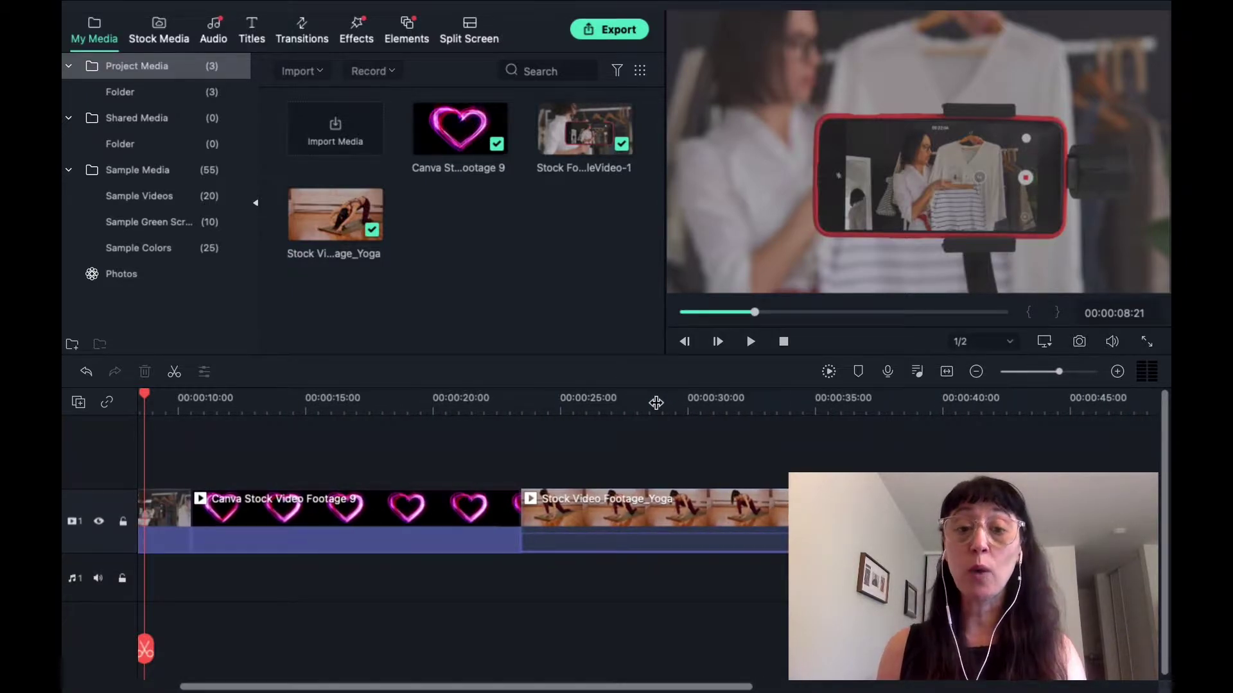
left_click_drag(651, 400, 480, 398)
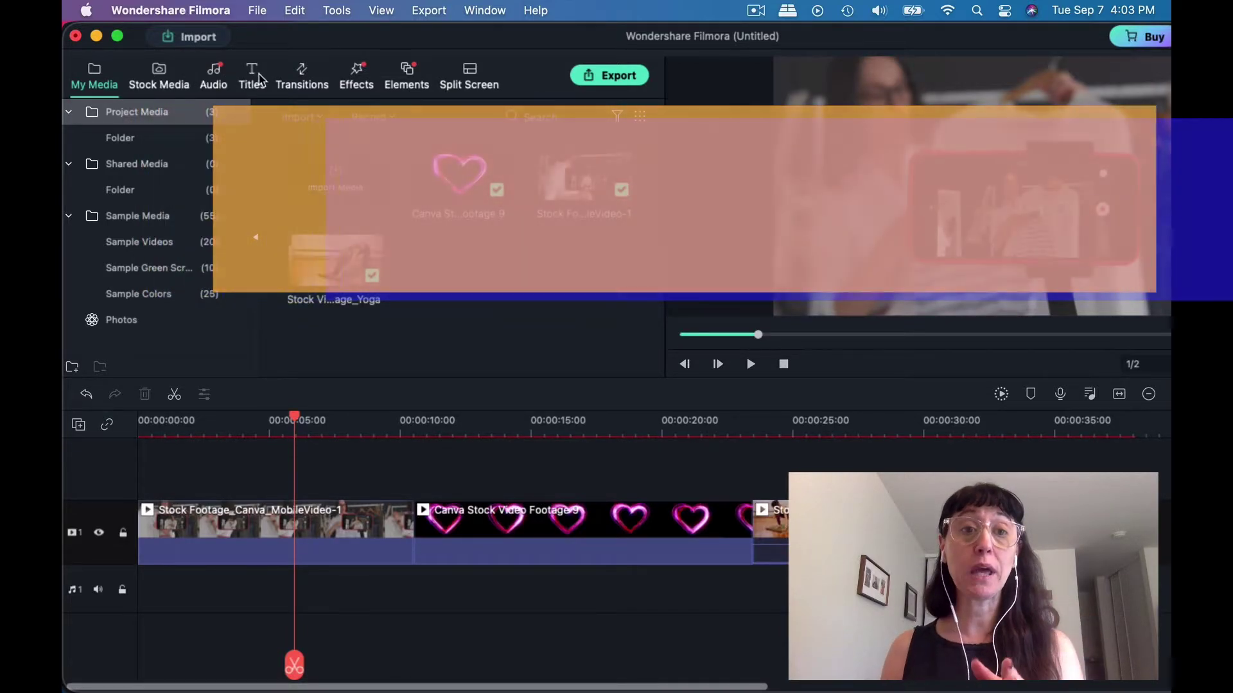
- Browse the Giphy GIFs and stickers and the Pixabay videos in the stock media library
left_click(172, 96)
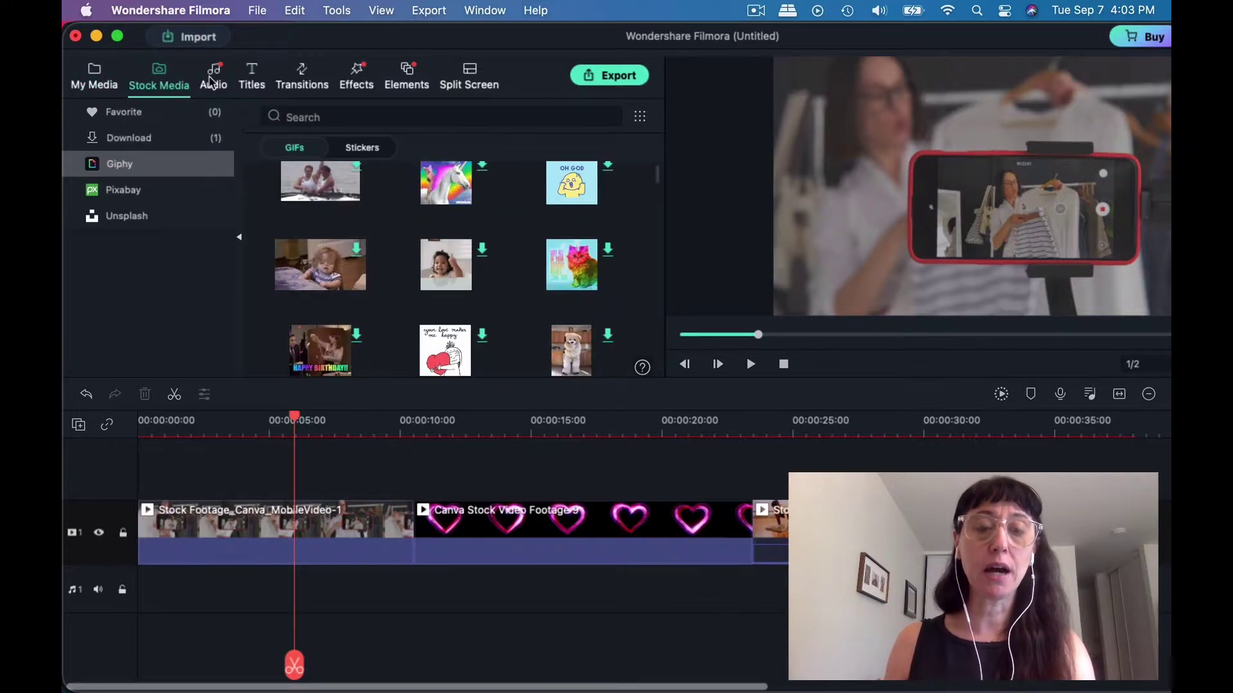
left_click(332, 155)
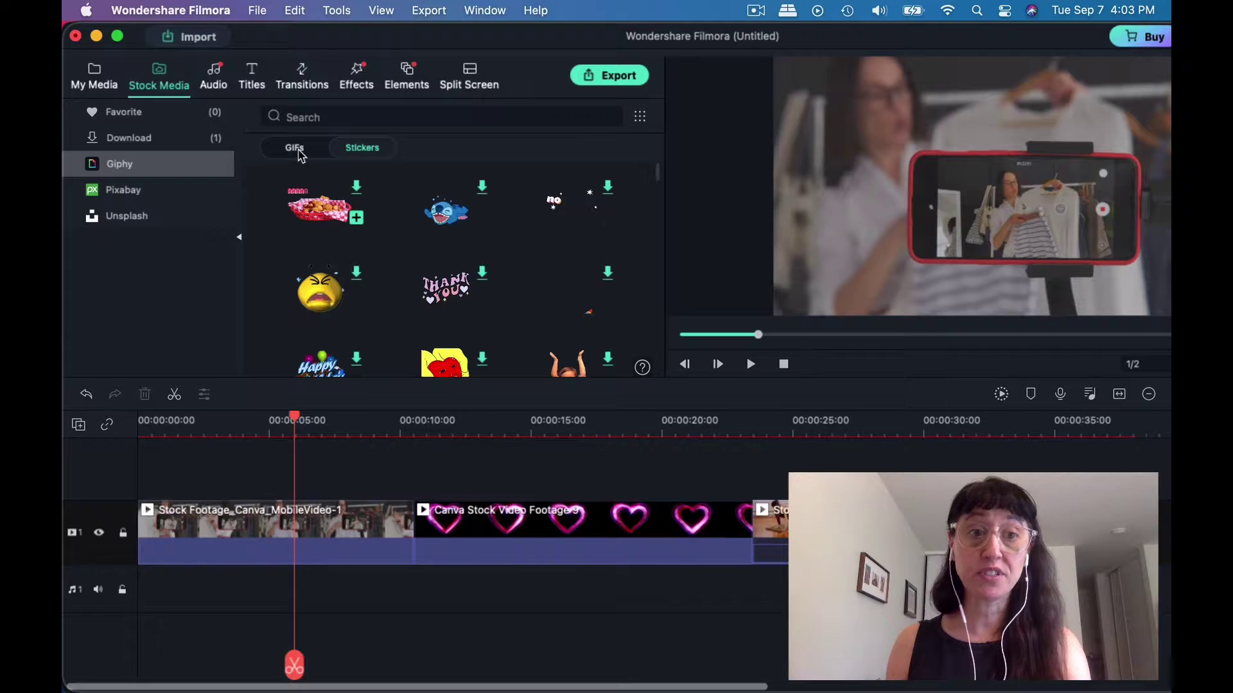
left_click(299, 152)
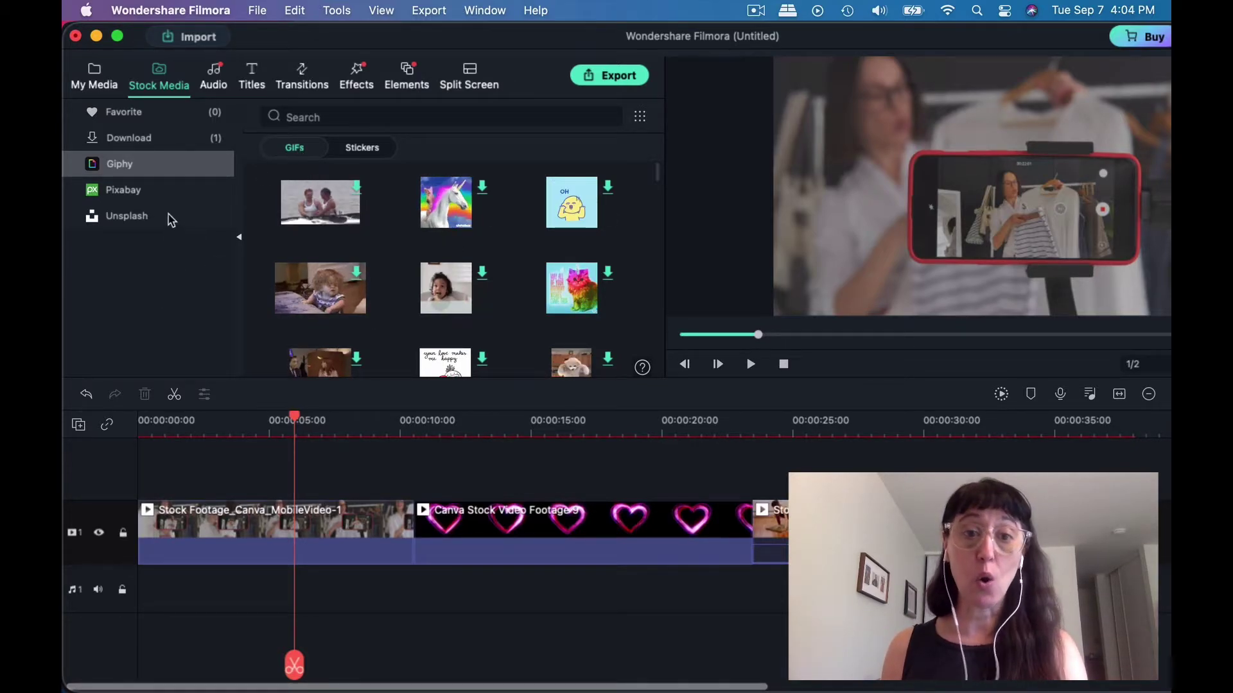
left_click(117, 194)
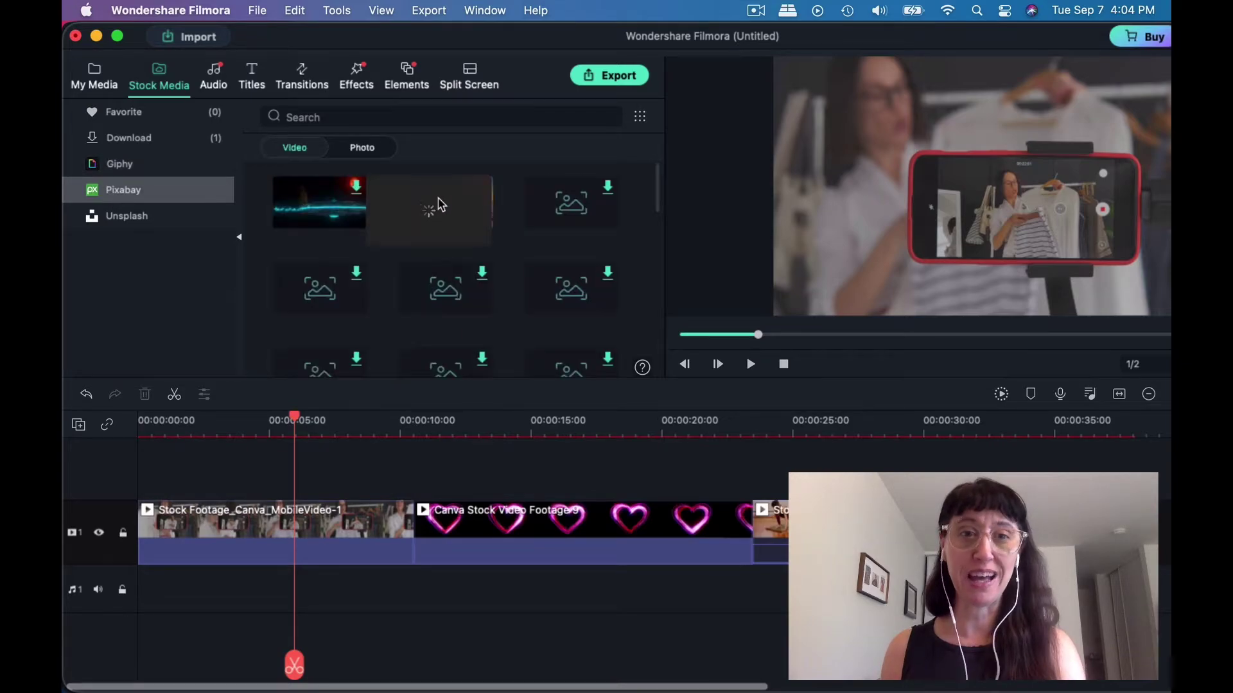
left_click(331, 123)
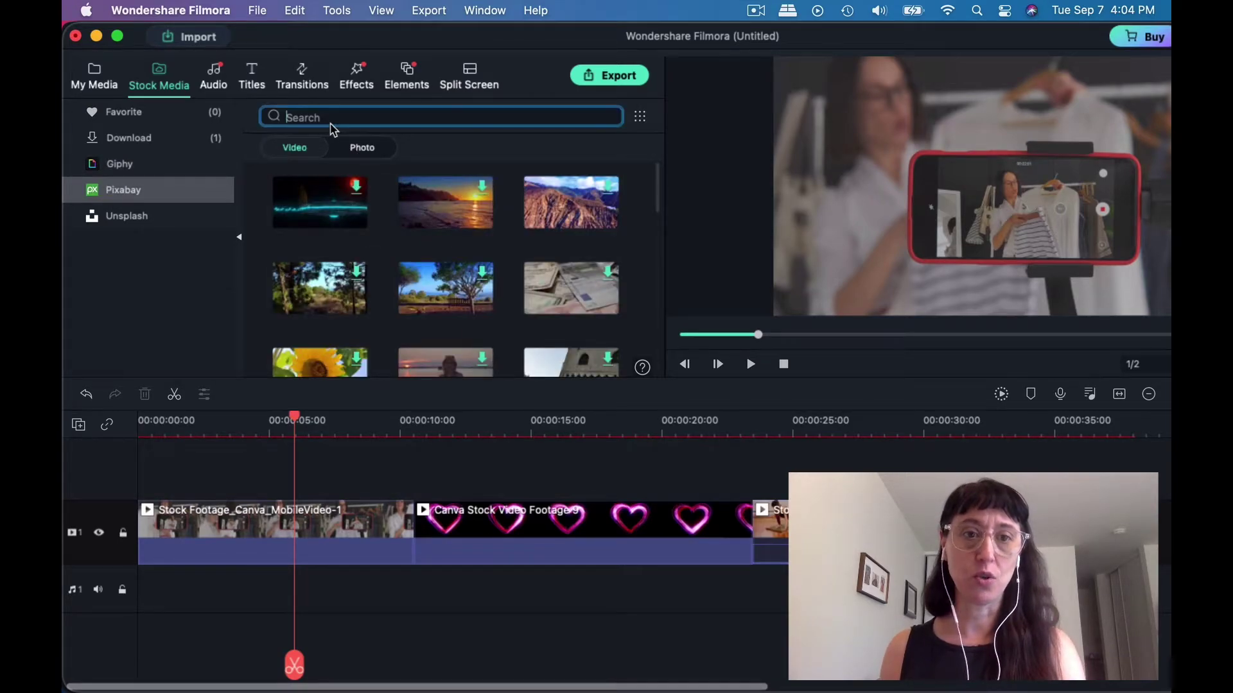
- Browse the Folk music in the audio library and play a short preview of the Coconut tree track
left_click(217, 77)
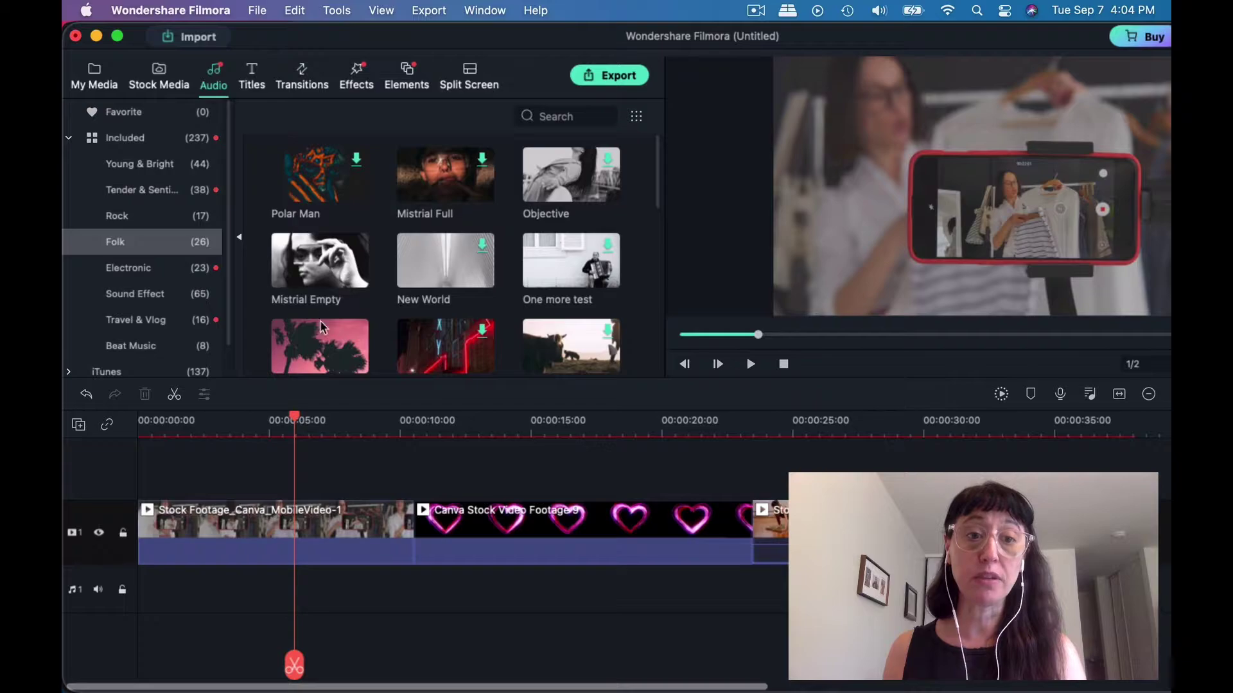
scroll(652, 201, "down", 3)
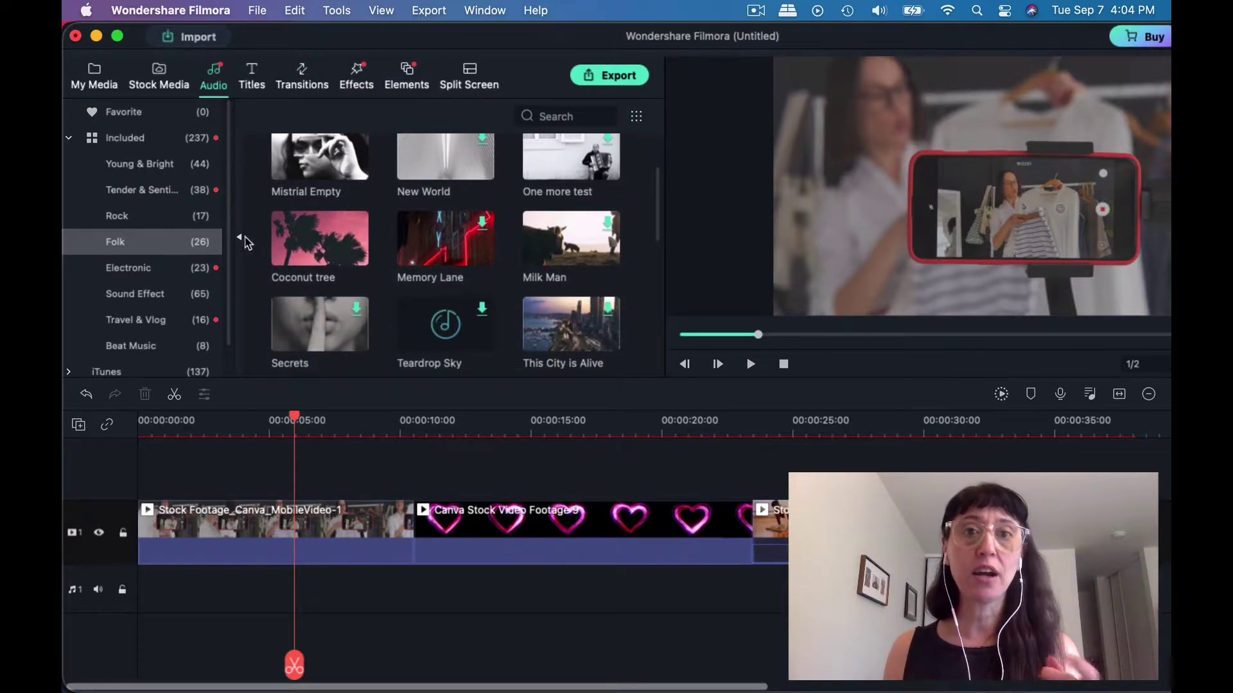
left_click(302, 249)
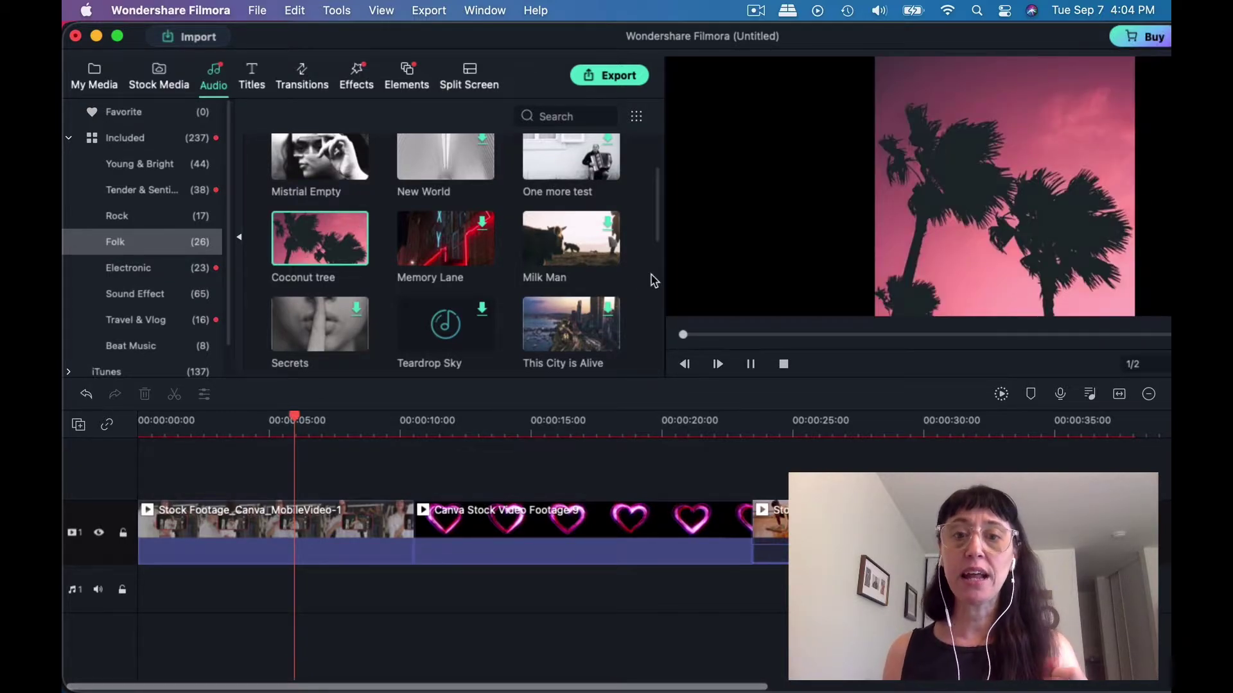
left_click(751, 369)
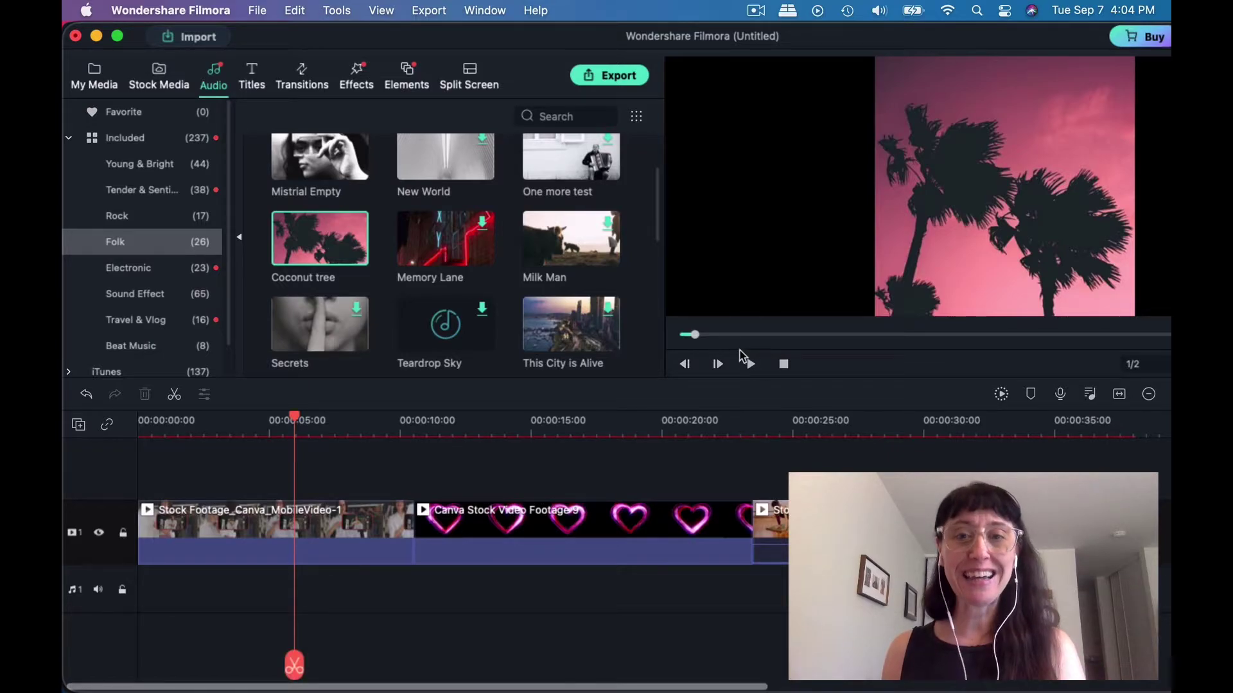
- Place the Coconut tree music on audio track 1, starting at the beginning of the timeline
left_click_drag(303, 238, 166, 592)
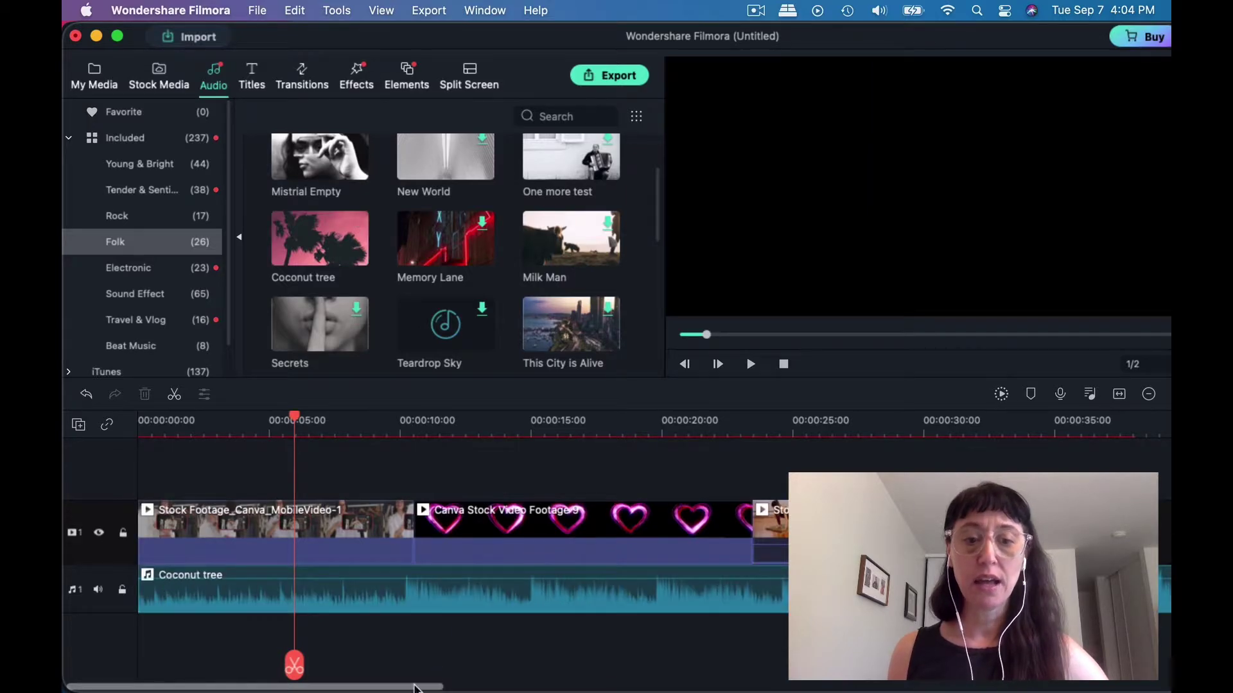
scroll(432, 426, "down", 3)
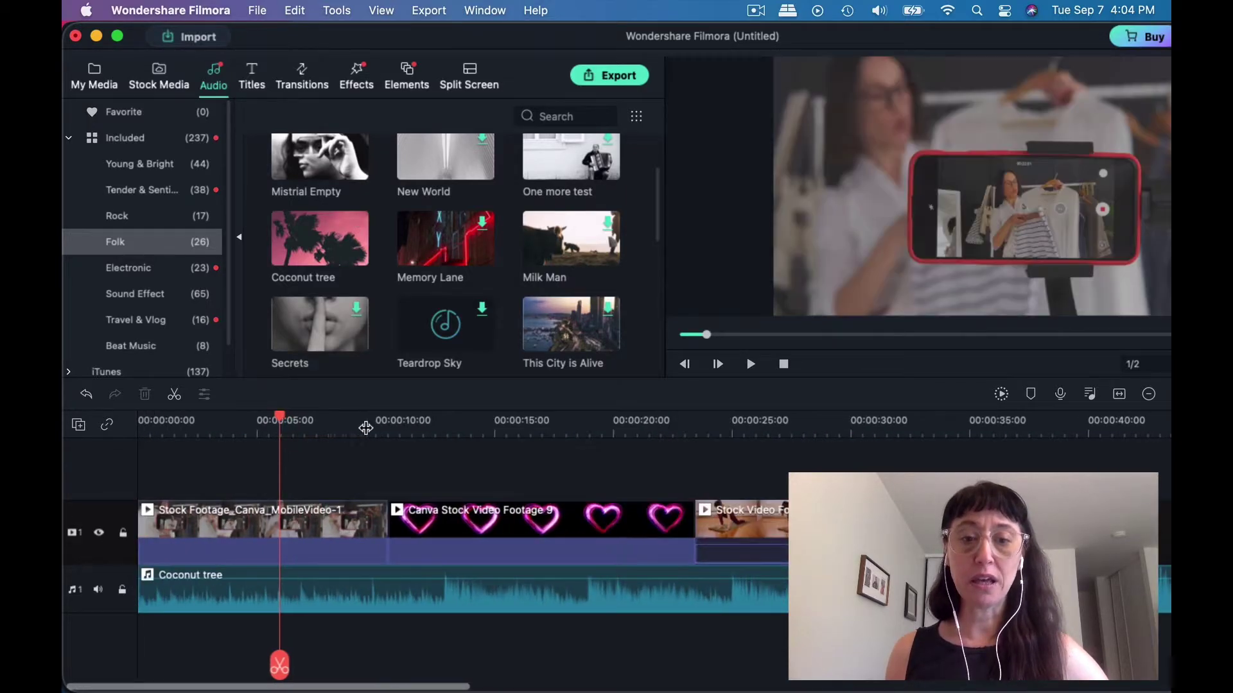
scroll(365, 428, "down", 2)
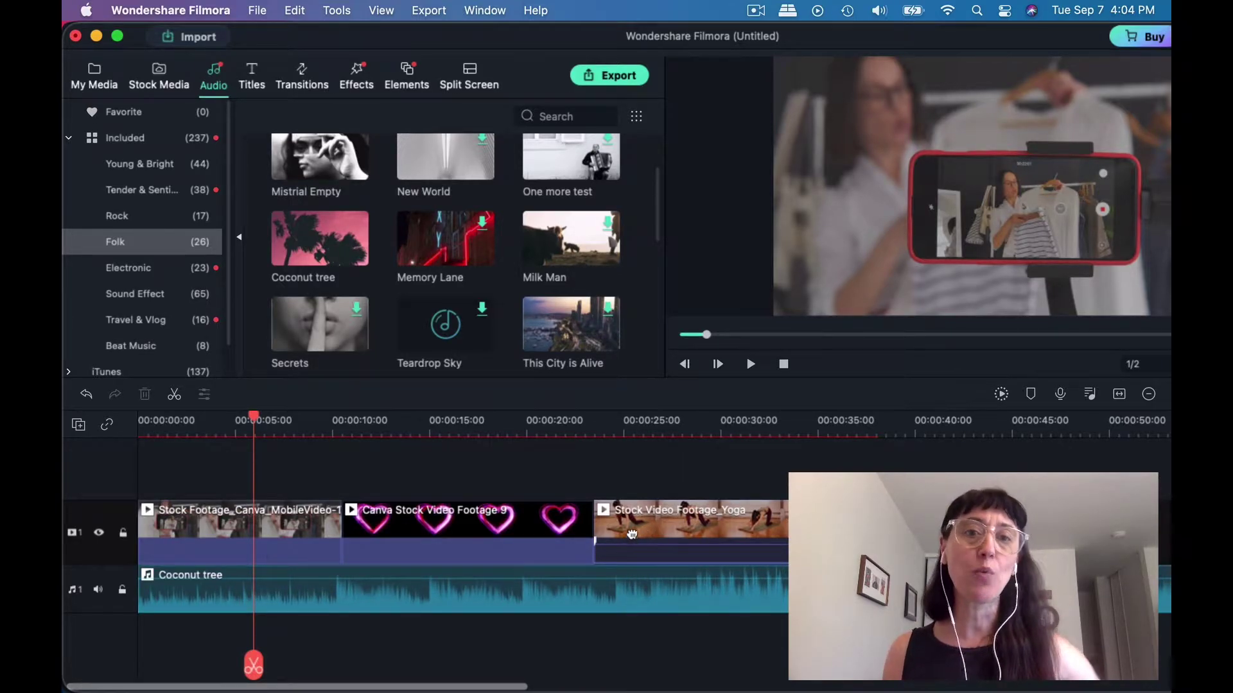
- Move the playhead near the end of the phone-filming clip and lock video track 1
left_click_drag(254, 417, 344, 421)
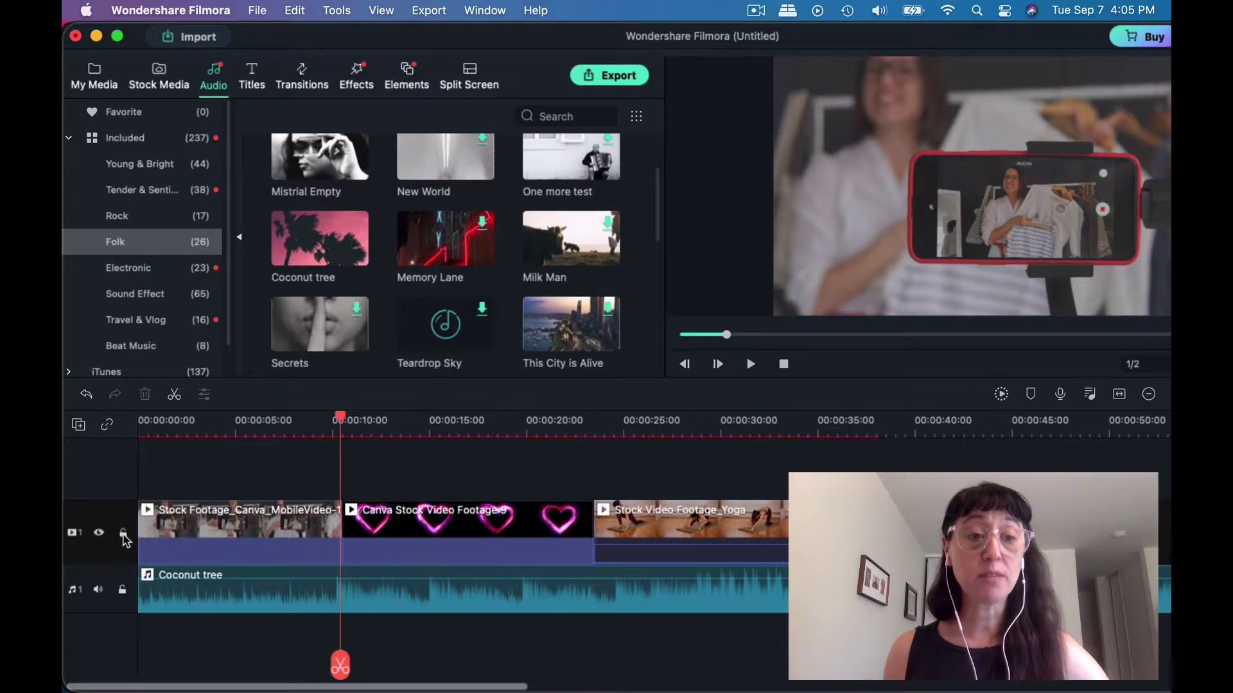
left_click(124, 534)
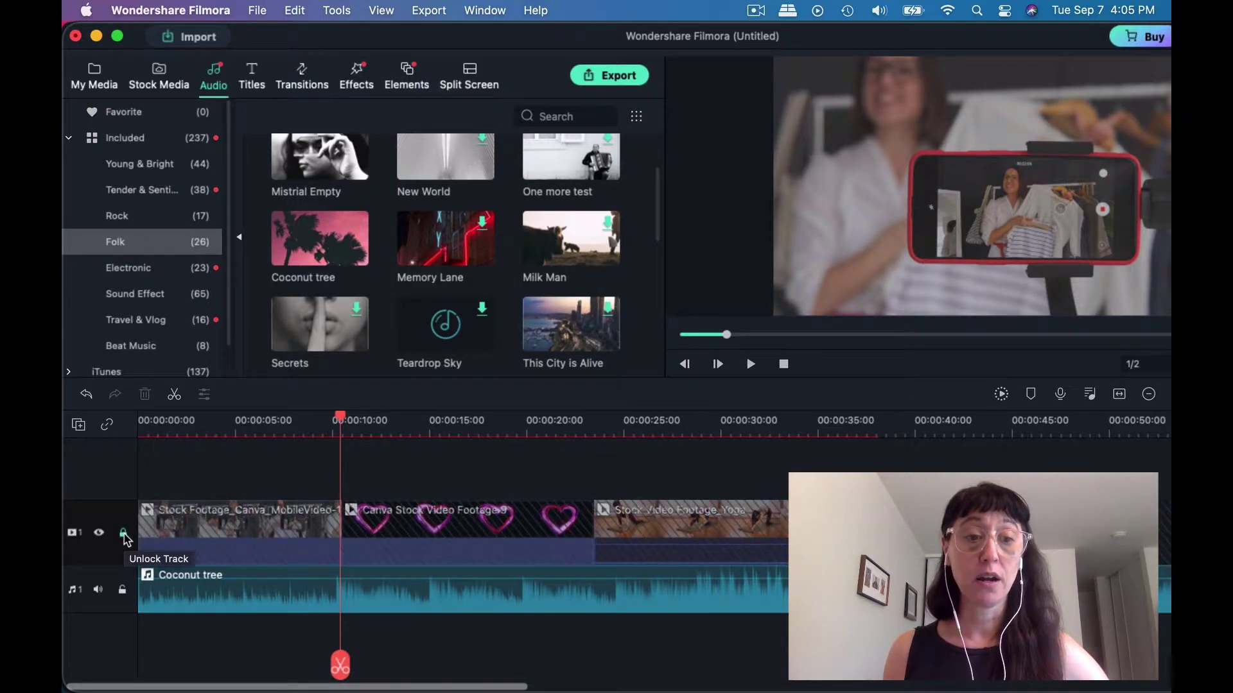
- Split the Coconut tree music at about 6 seconds, keeping video track 1 locked
left_click(125, 537)
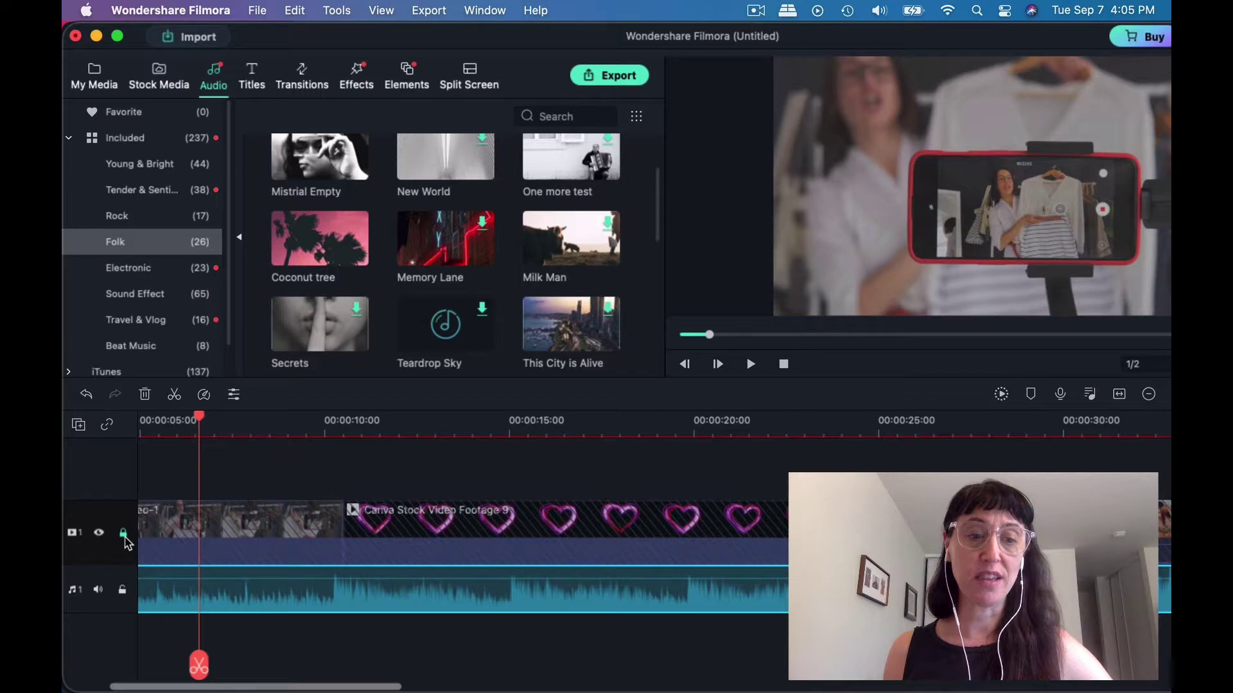
left_click(125, 537)
left_click(124, 537)
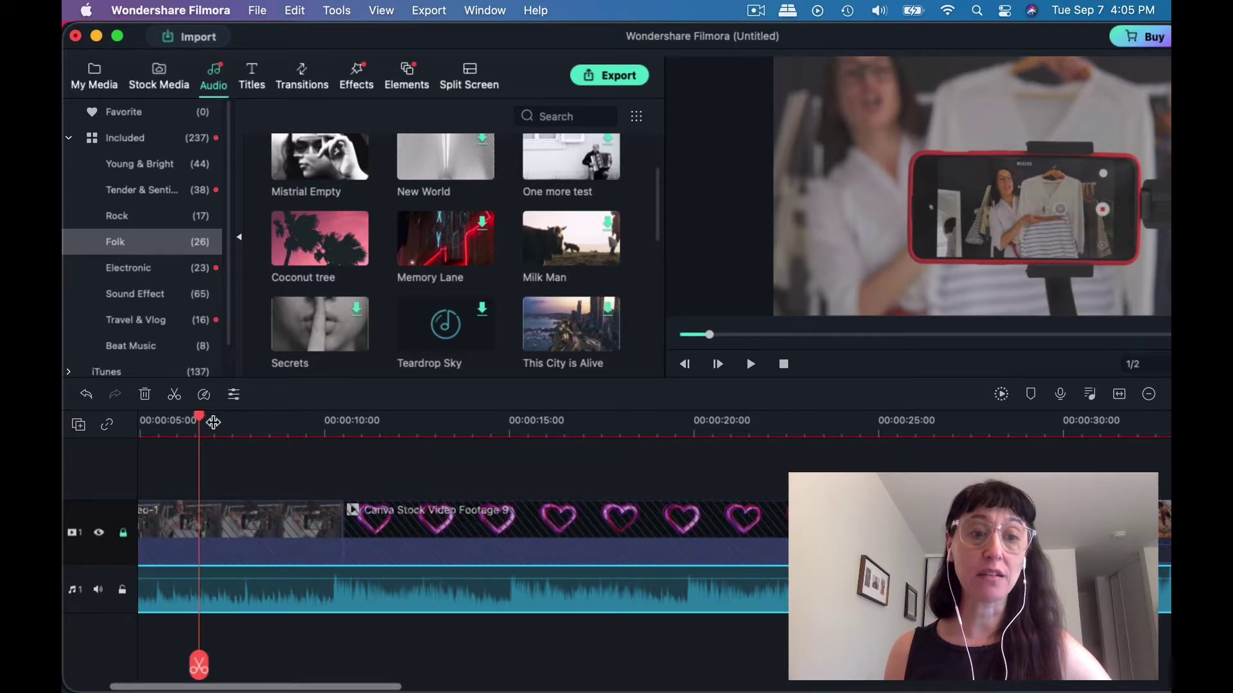
left_click_drag(205, 424, 196, 425)
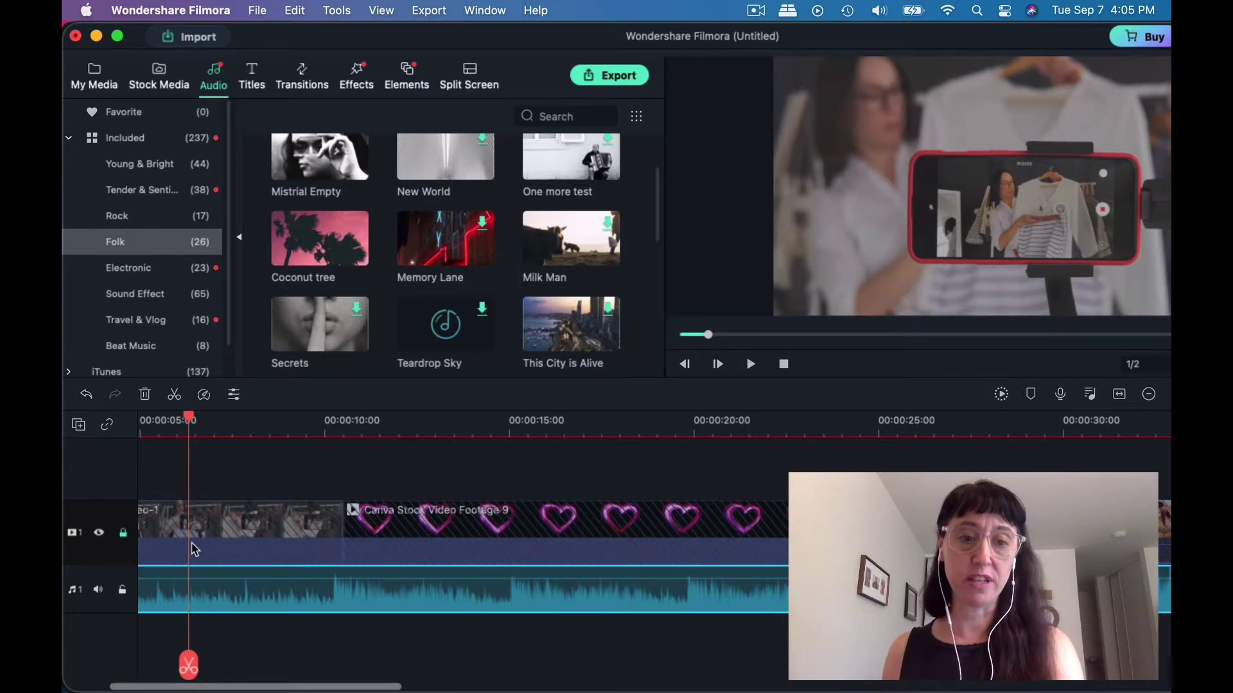
left_click(196, 663)
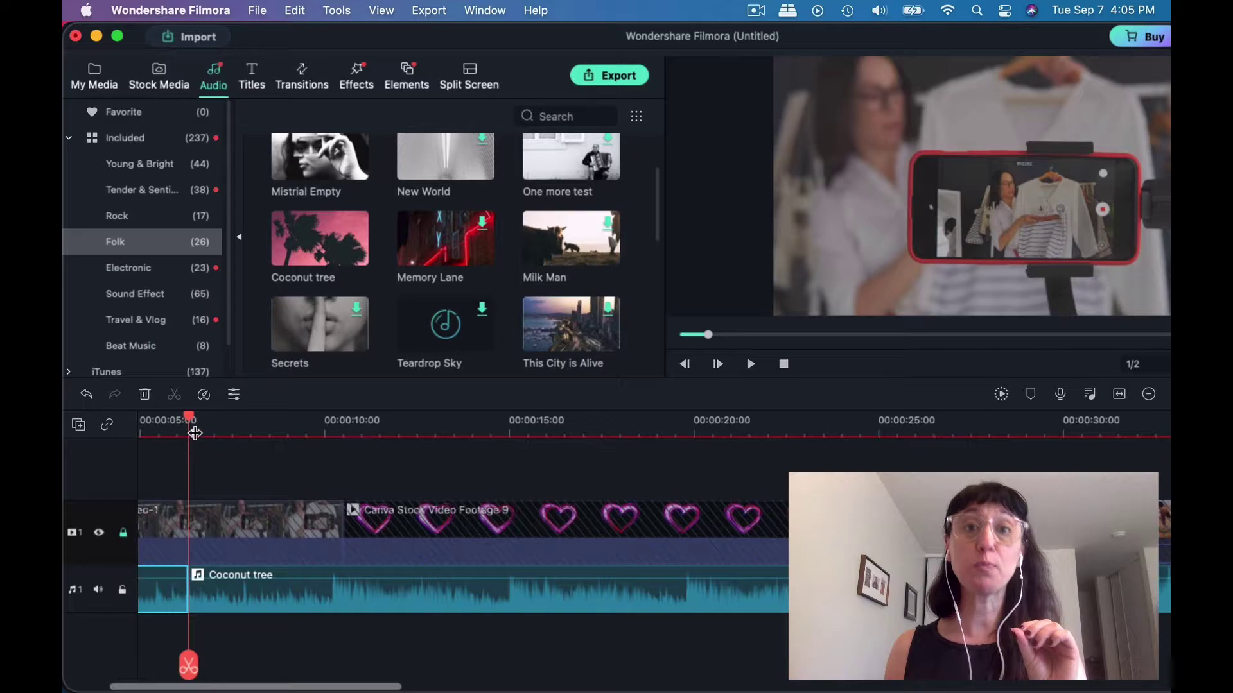
- Unlock video track 1 and delete the part of the Coconut tree music after the split
left_click(192, 422)
left_click(261, 424)
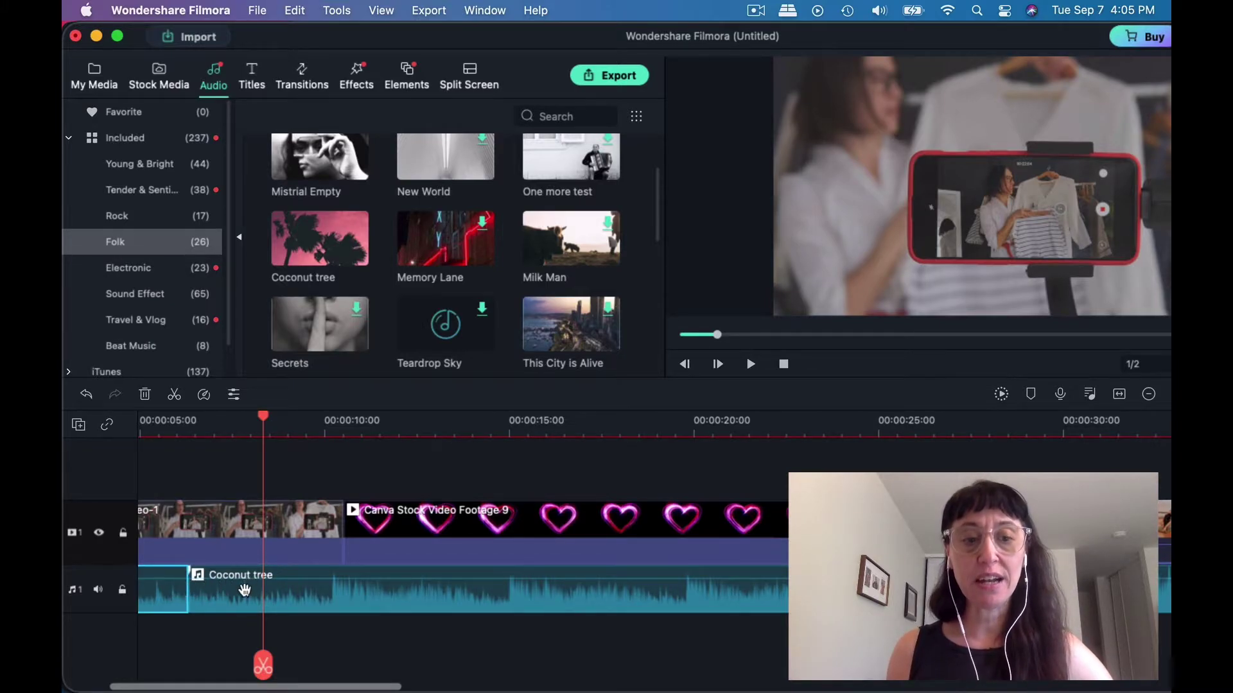
left_click(210, 515)
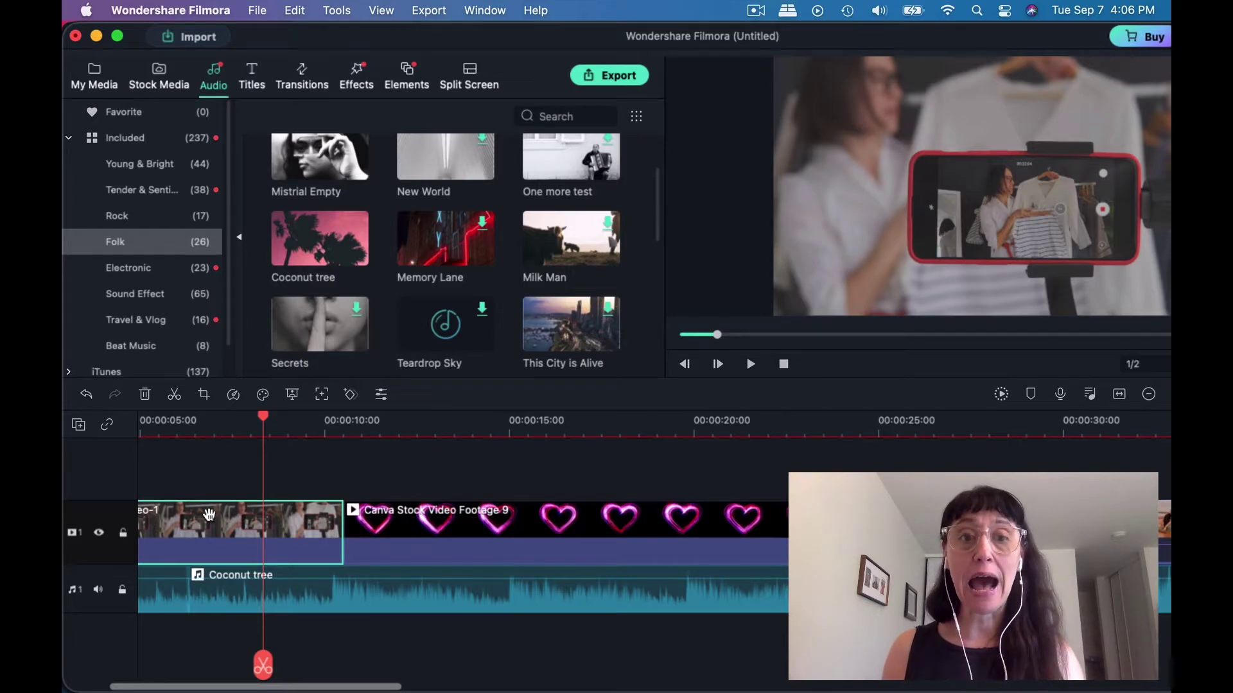
left_click(282, 587)
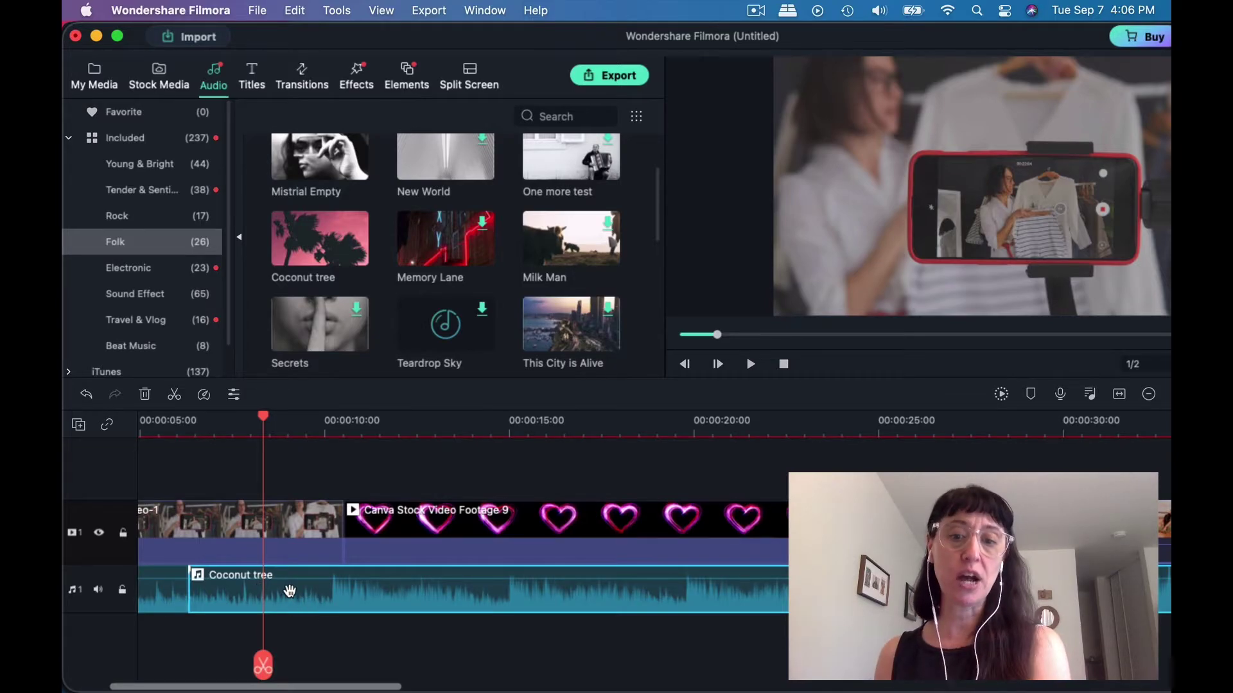
key("Delete")
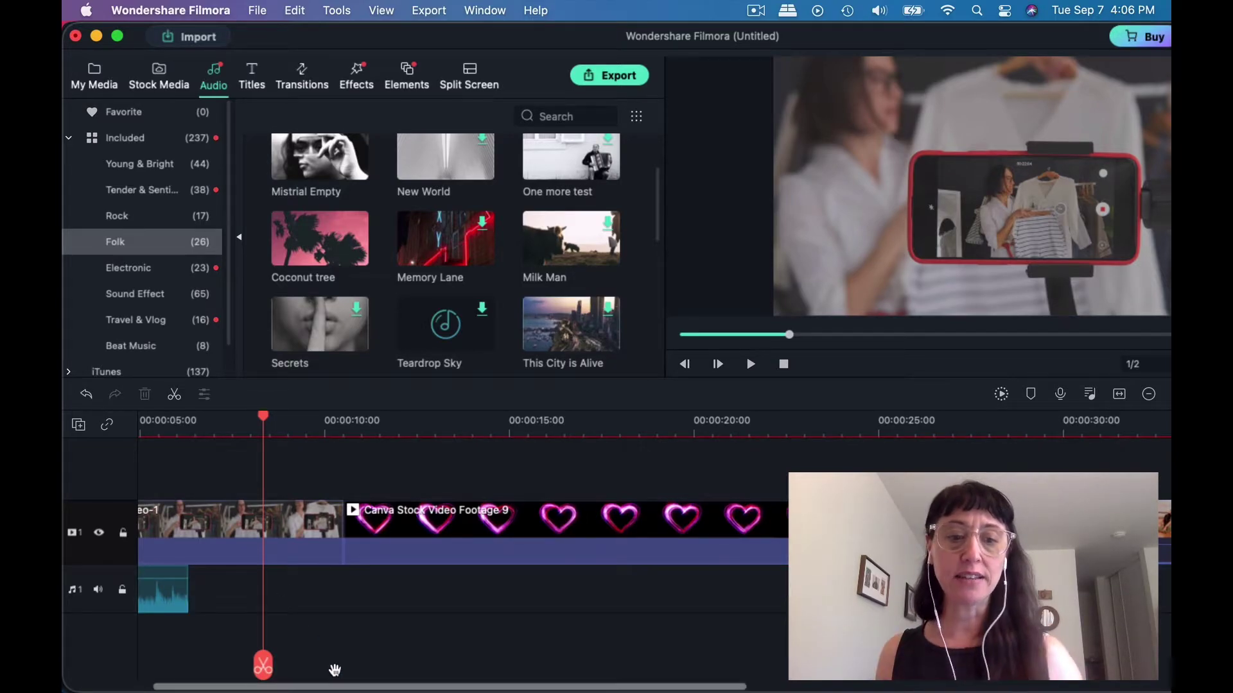
left_click_drag(360, 688, 182, 671)
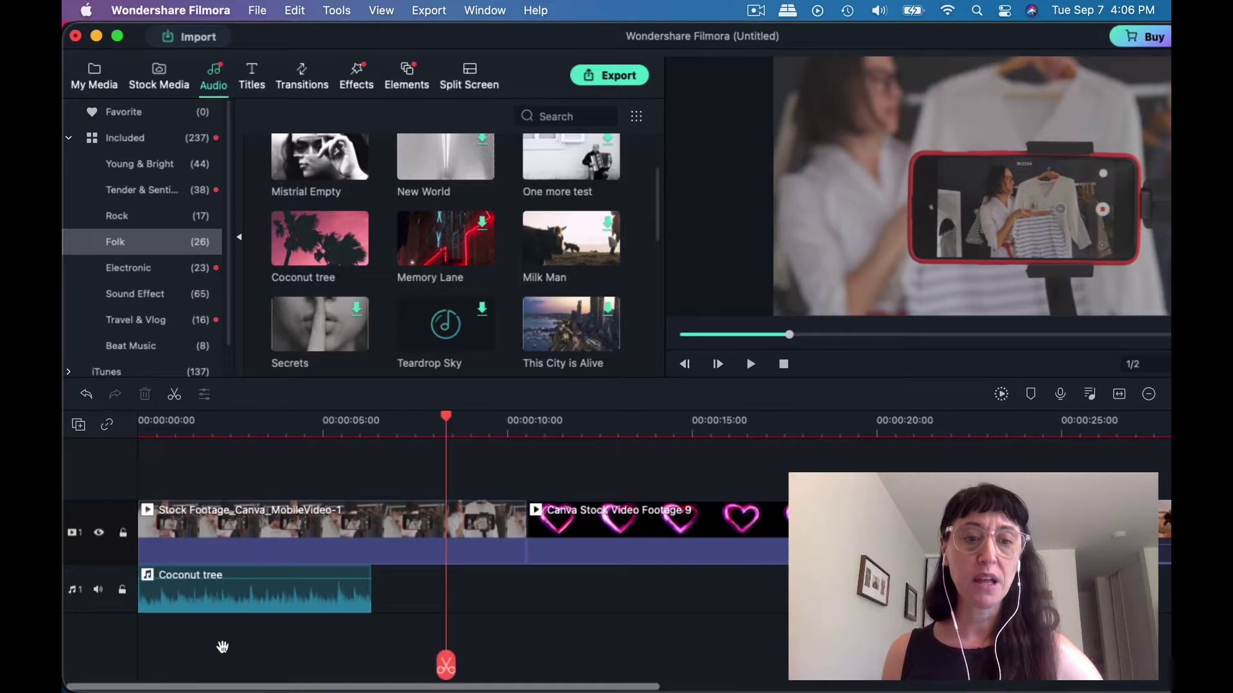
- Lock video track 1 and unlock it again
left_click(307, 422)
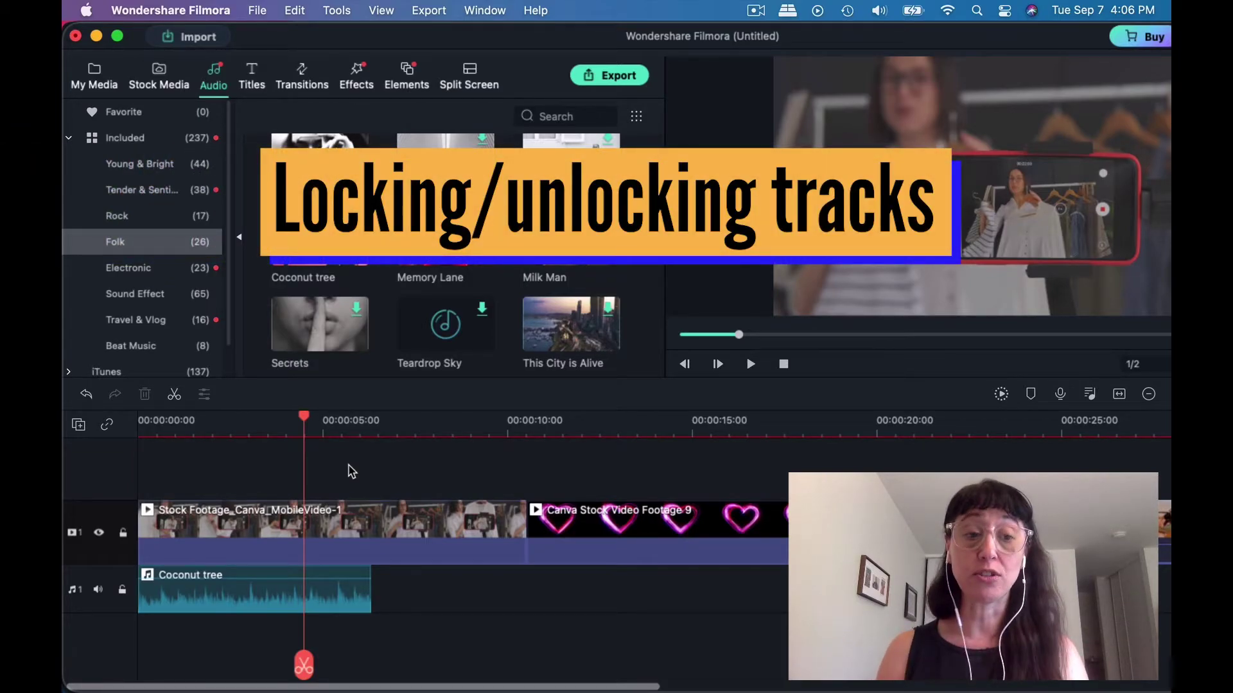
left_click(123, 533)
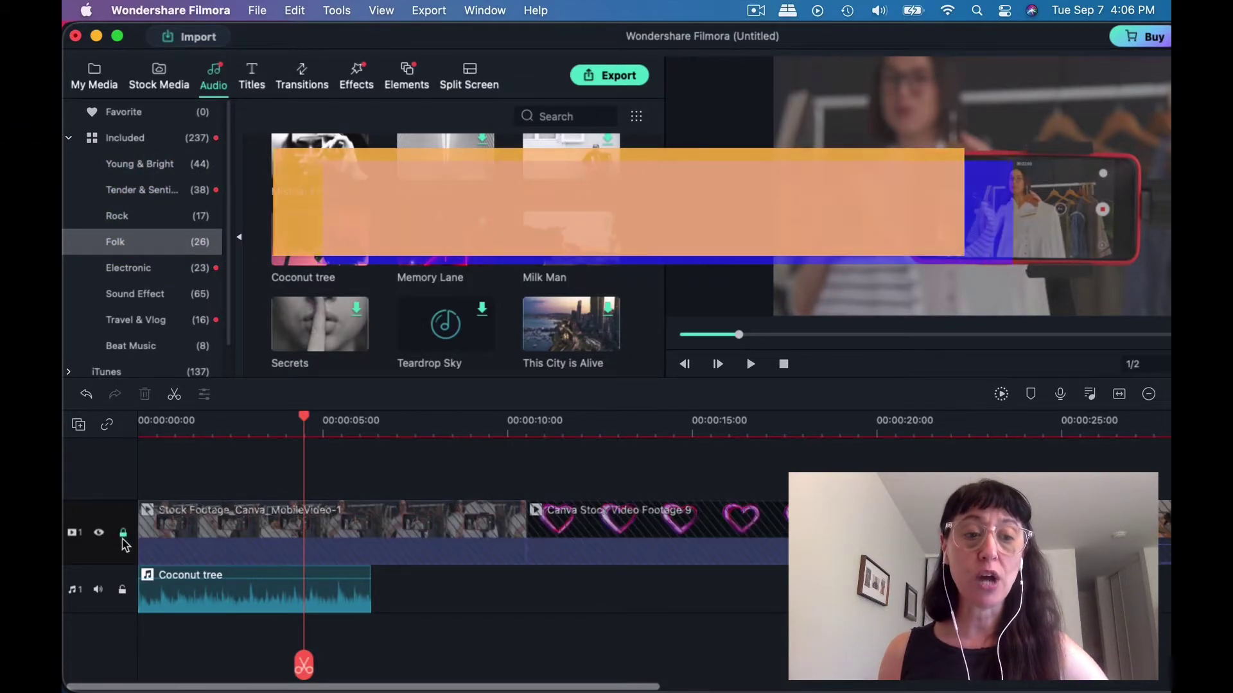
left_click(122, 533)
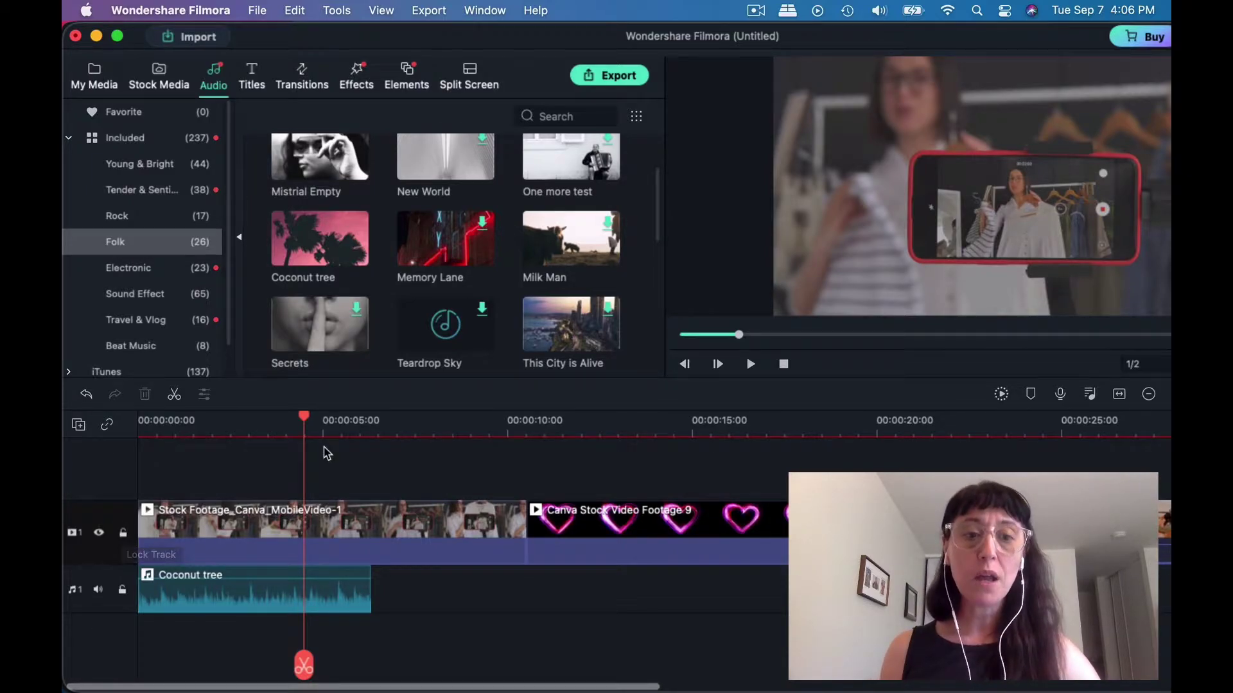
- Move the playhead to the end of the Coconut tree clip and inspect its audio settings and custom equalizer
left_click_drag(304, 417, 377, 420)
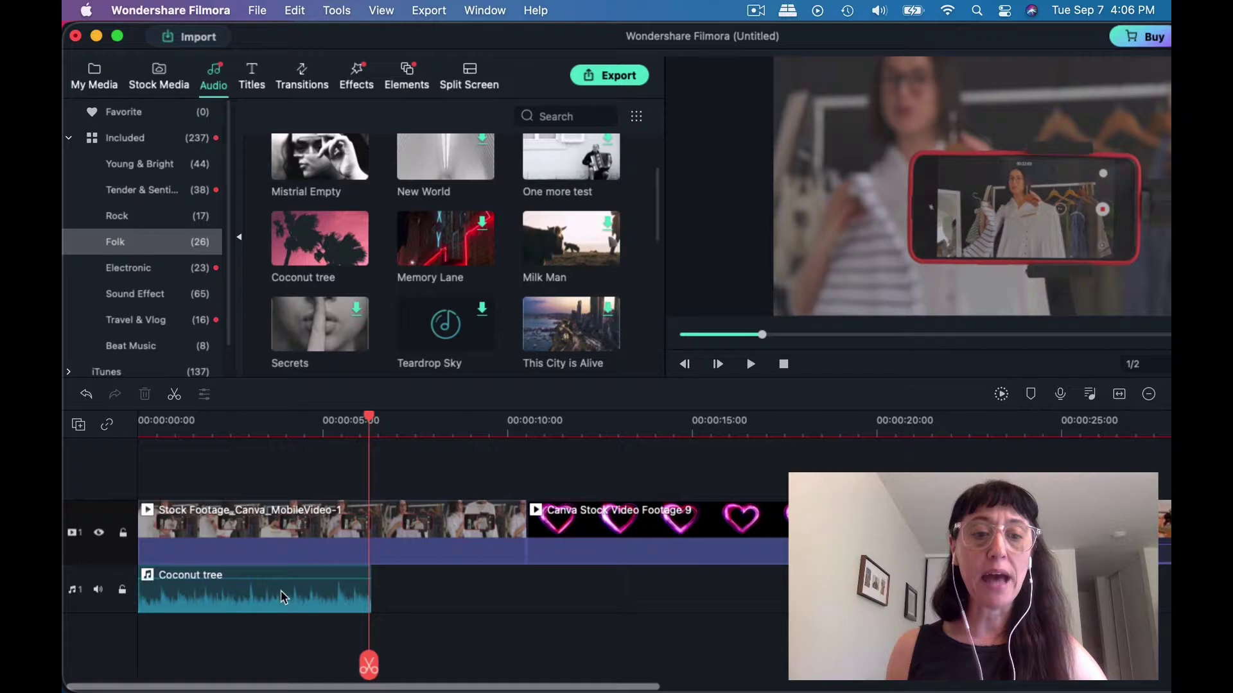
left_click(262, 591)
double_click(262, 590)
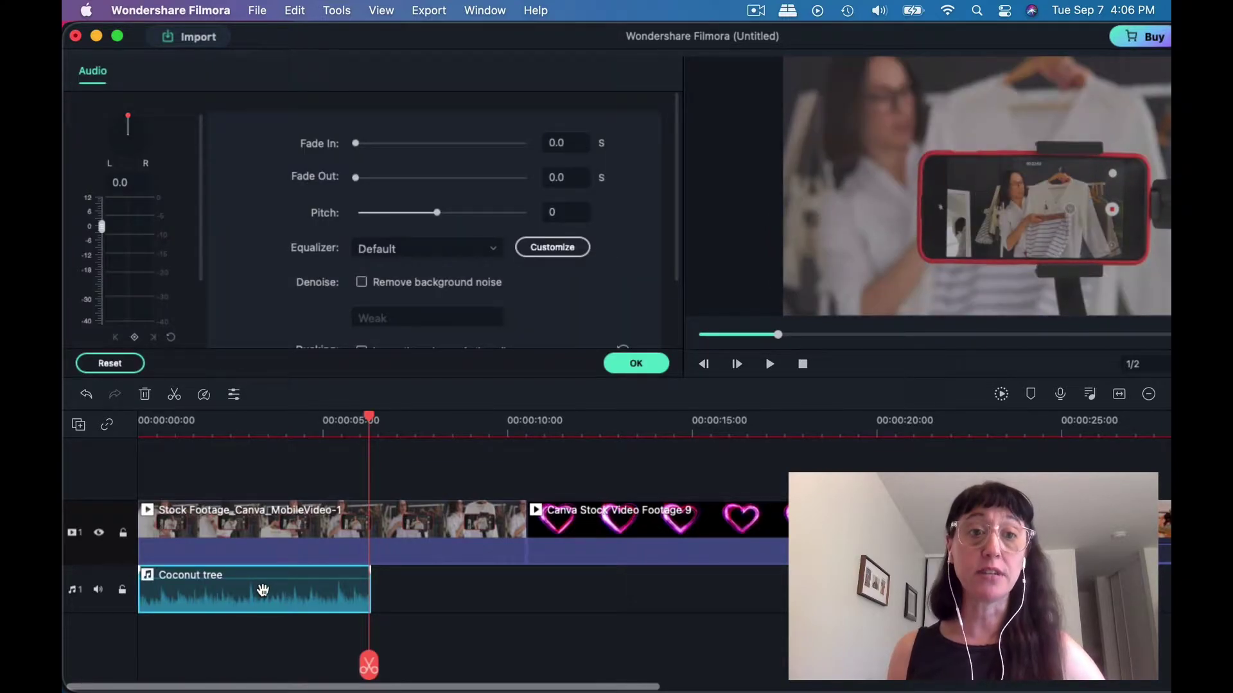
left_click_drag(674, 248, 685, 157)
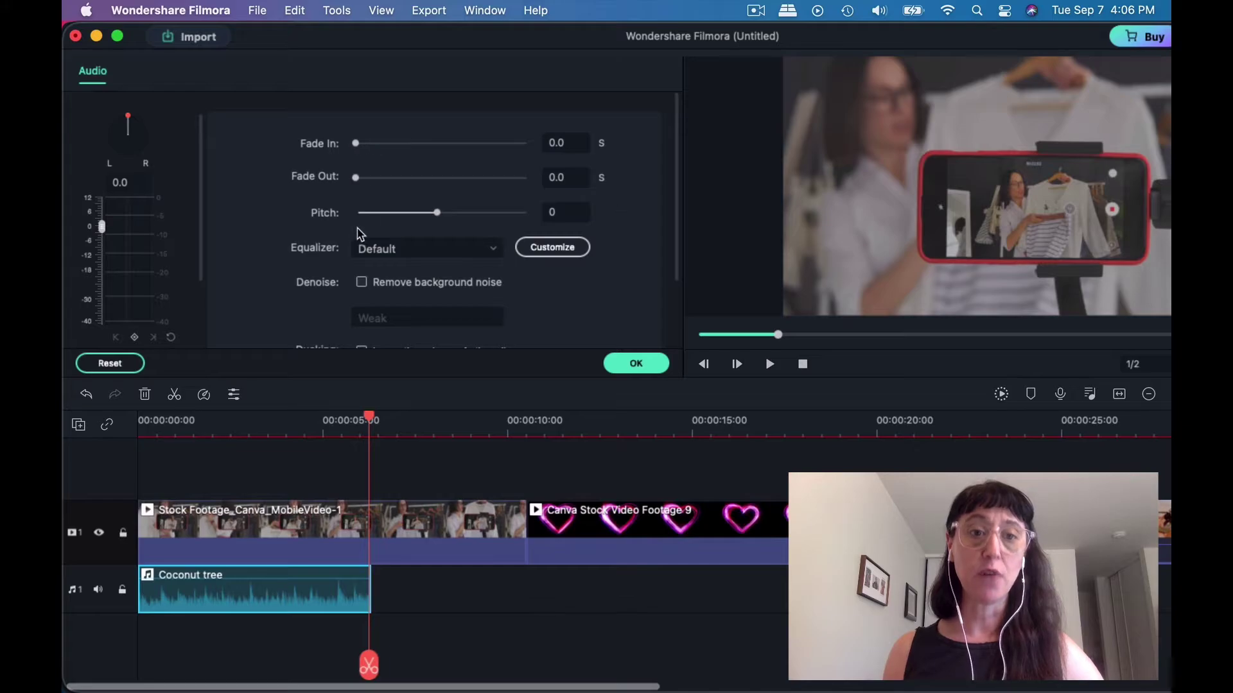
left_click(550, 252)
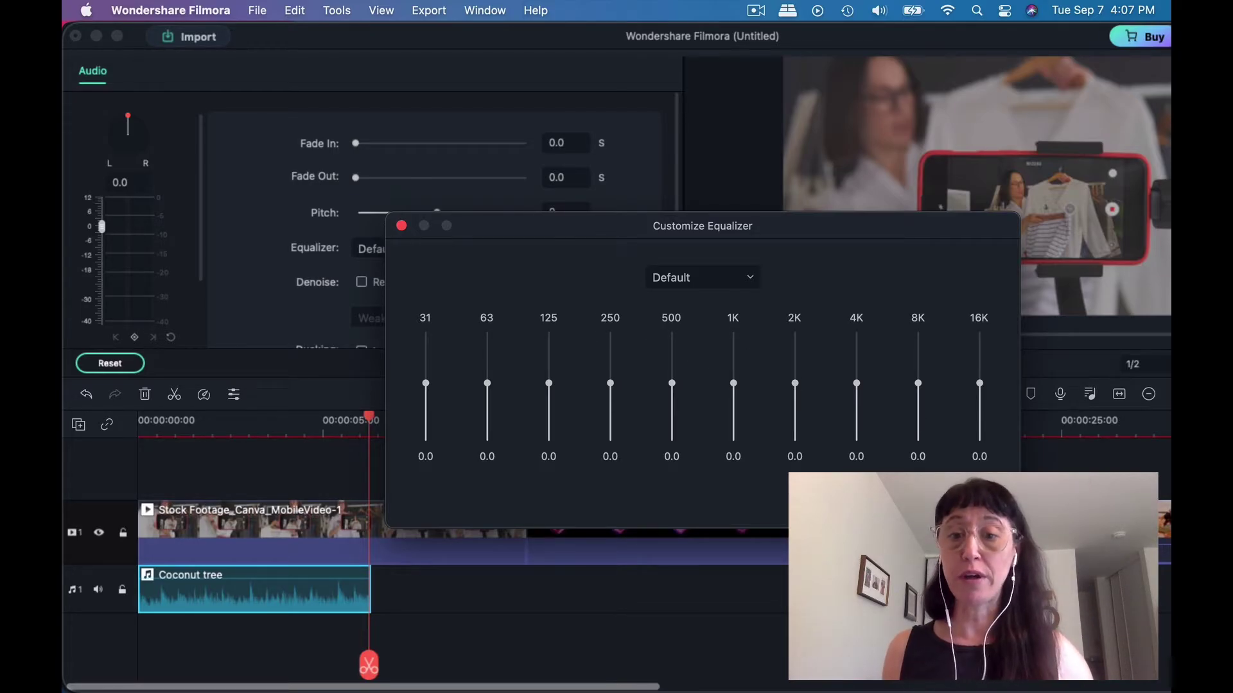
left_click(982, 508)
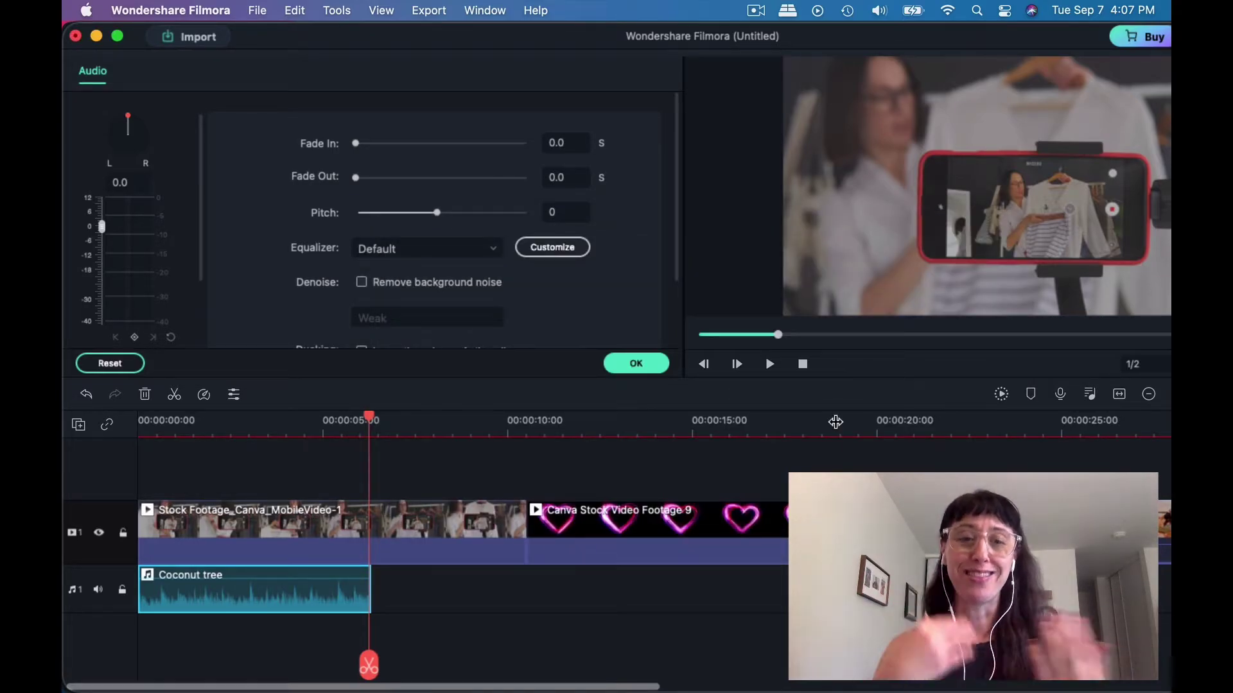
- Try the fade sliders and switch ducking of other clips on and off for the Coconut tree clip
mouse_move(355, 144)
left_mouse_down()
mouse_move(369, 146)
mouse_move(351, 148)
left_mouse_up()
mouse_move(355, 177)
left_mouse_down()
mouse_move(391, 184)
mouse_move(360, 185)
left_mouse_up()
left_click_drag(673, 132, 676, 200)
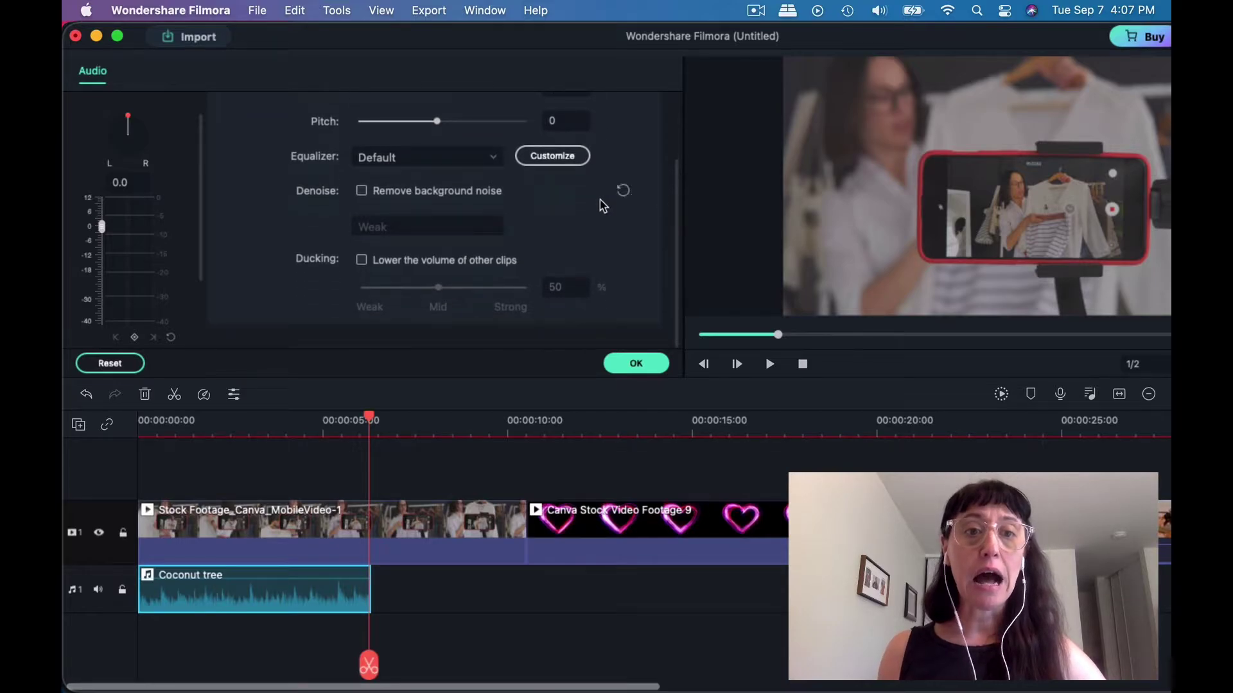
left_click(361, 261)
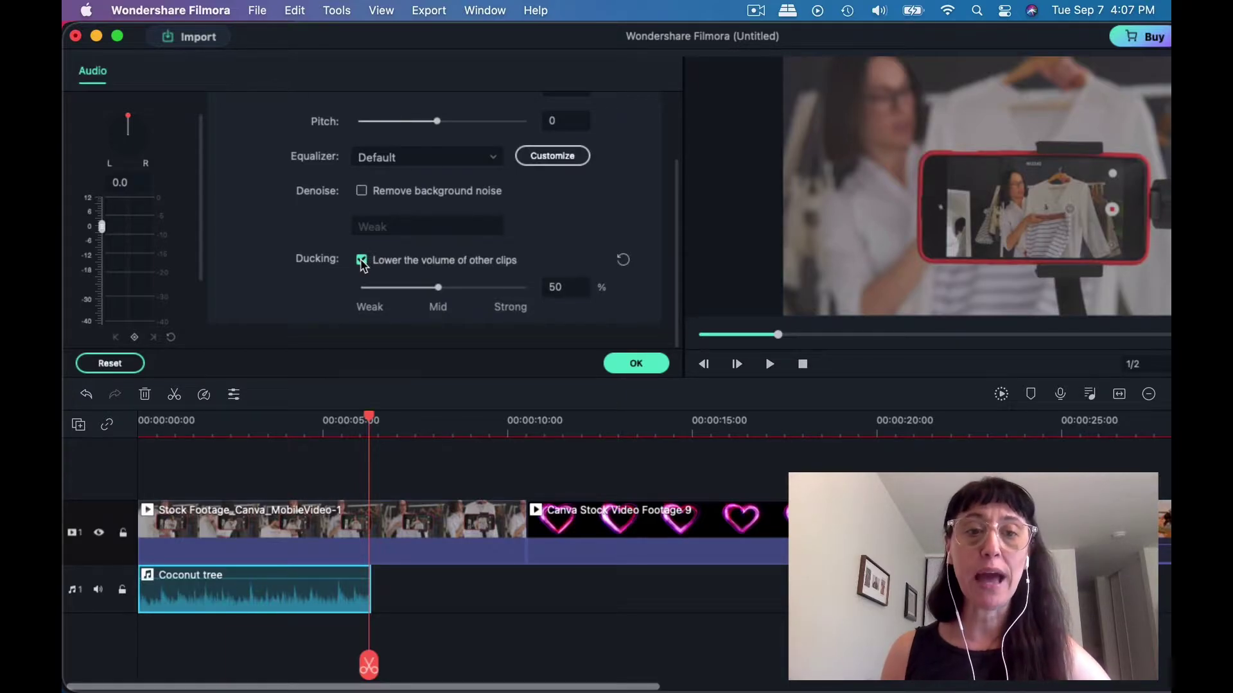
left_click(362, 262)
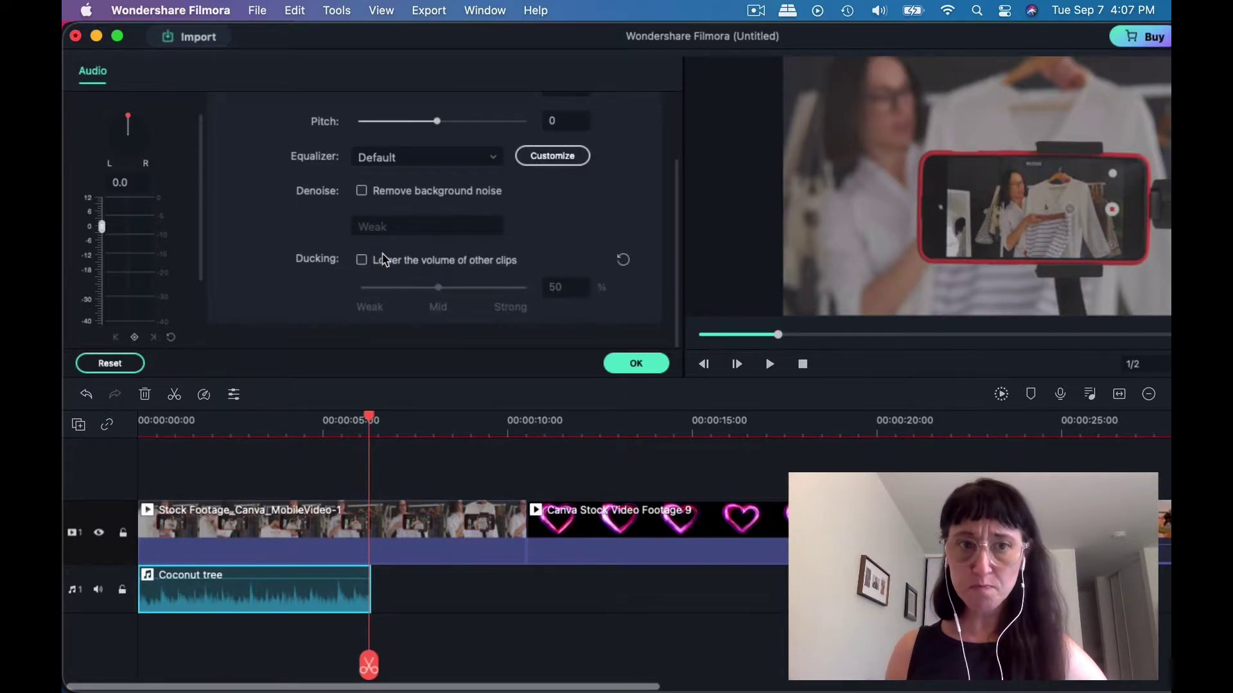
- Enable background noise removal at Mid strength for the Coconut tree clip and apply the audio settings
left_click(362, 191)
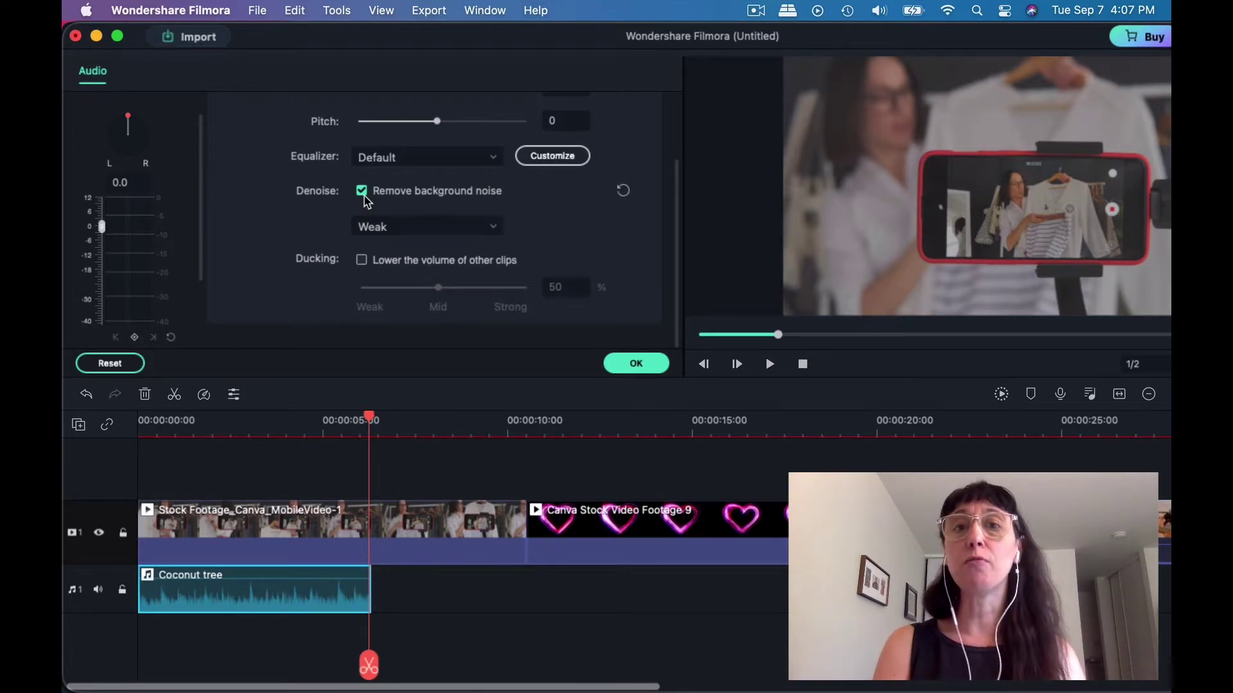
left_click(453, 230)
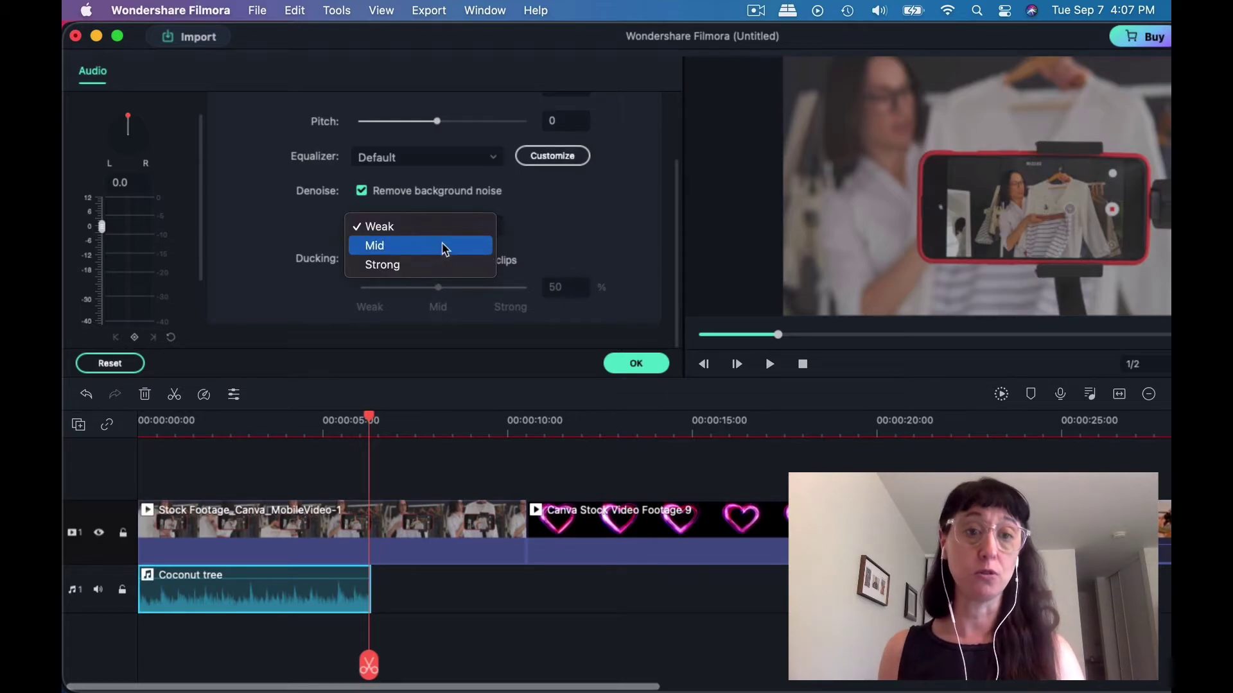
left_click(445, 246)
left_click(635, 364)
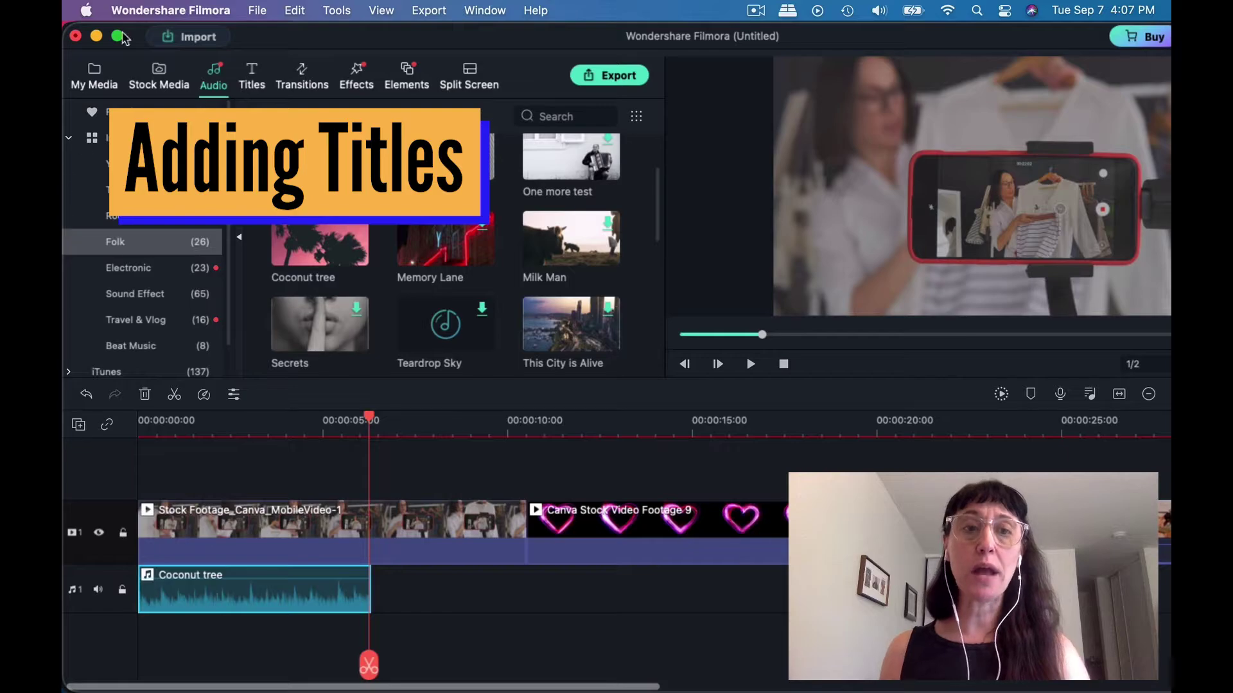
- Browse the Filmstock titles and preview the Black Ink artistic opener
left_click(258, 74)
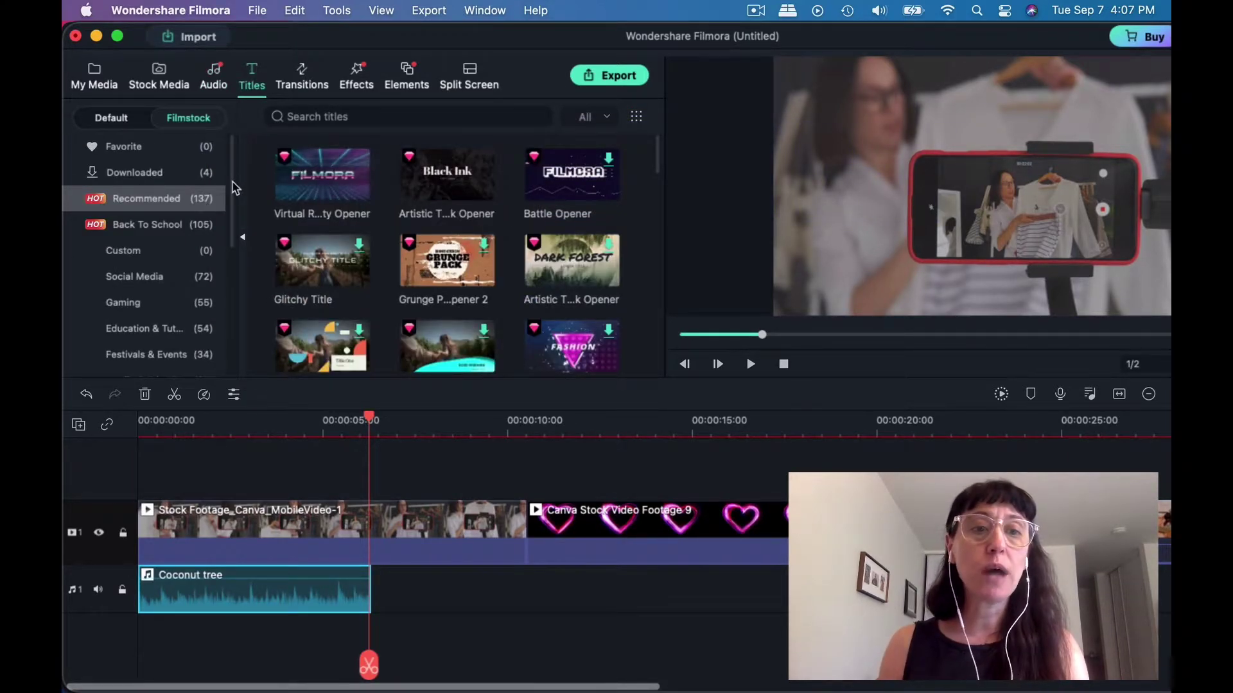
scroll(233, 187, "down", 3)
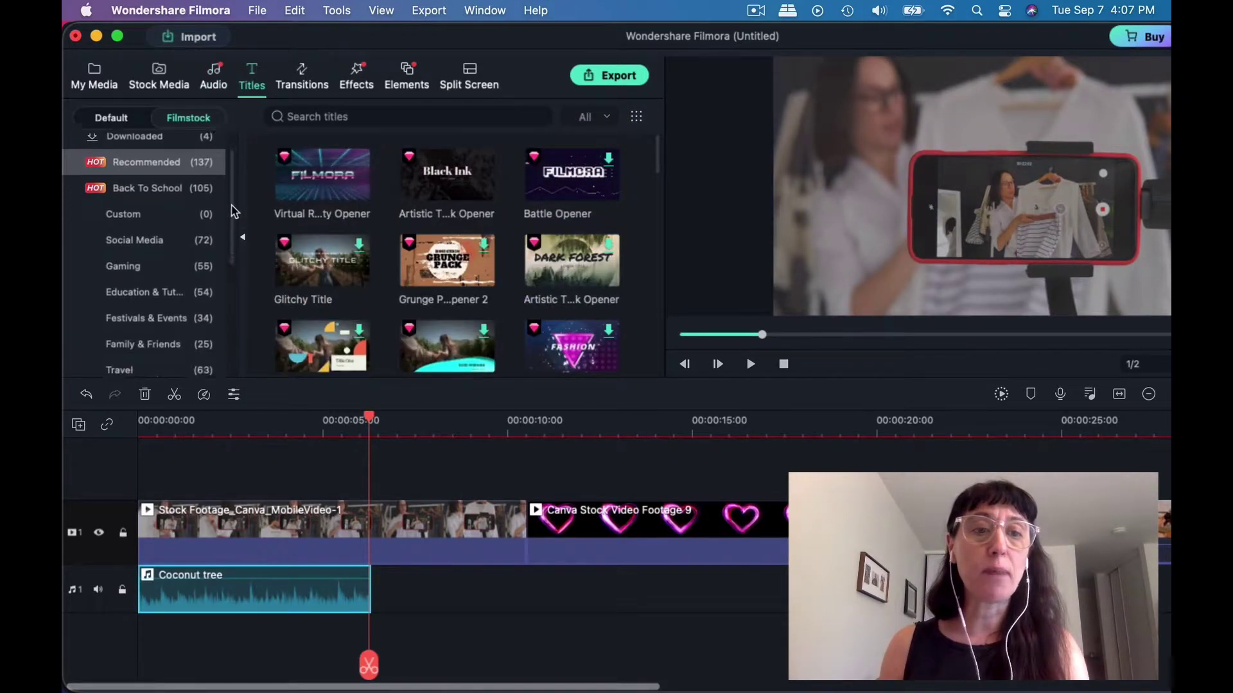
left_click(426, 169)
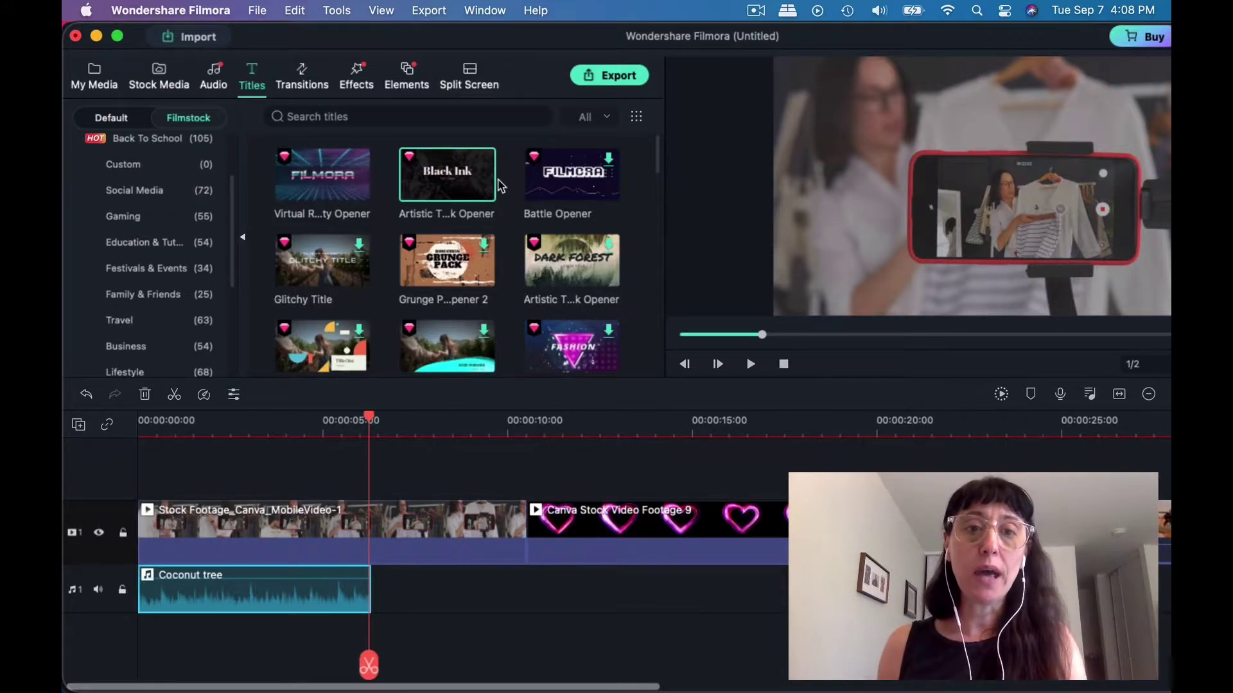
left_click(454, 190)
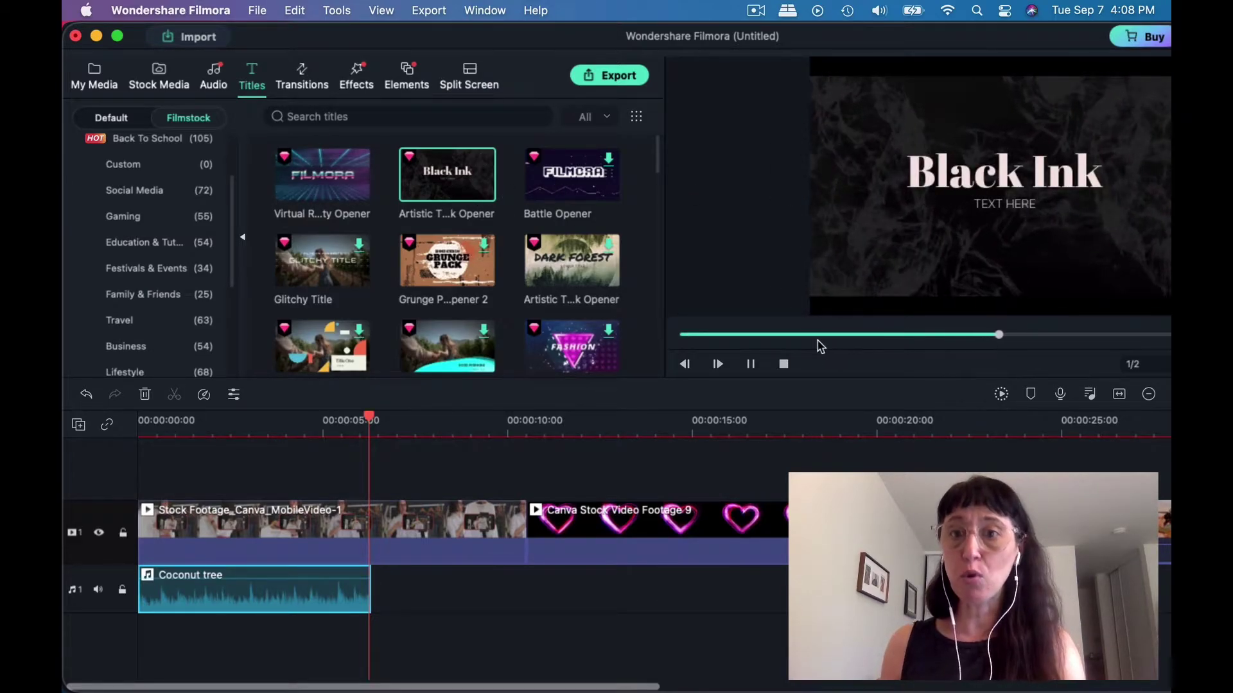
left_click_drag(845, 36, 813, 36)
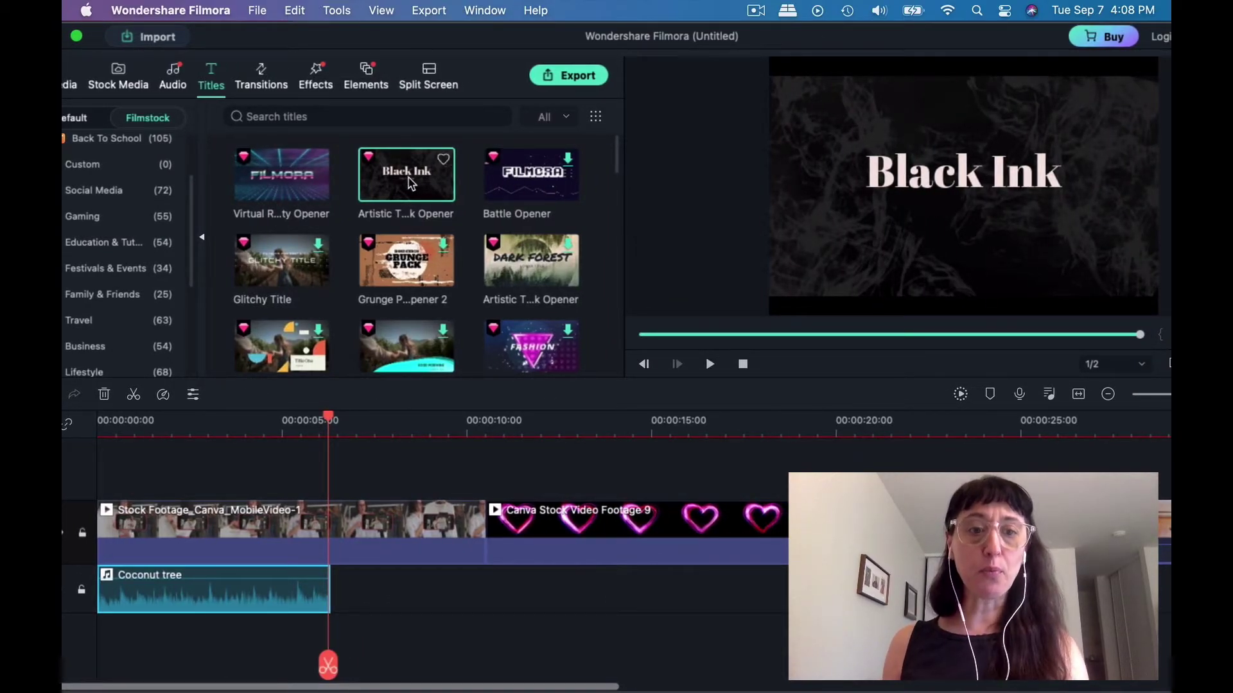
- Select all video clips and the music and shift them to start at about 8.5 seconds, leaving a gap at the beginning
scroll(484, 424, "down", 5)
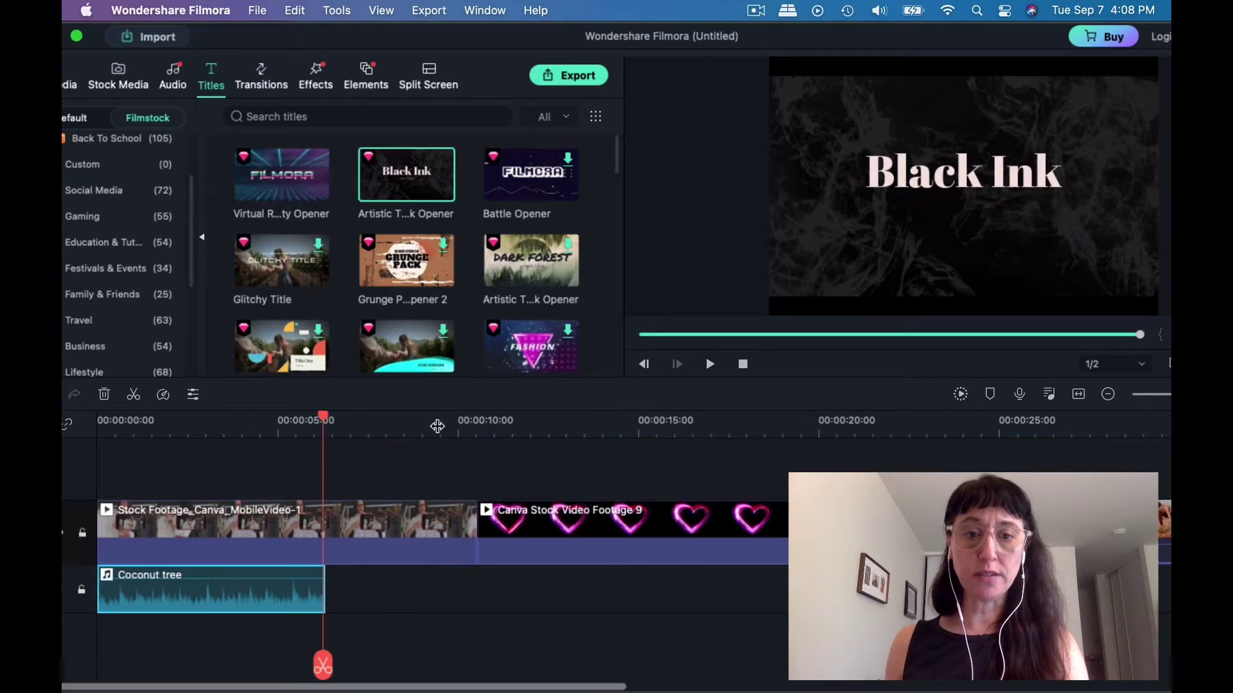
scroll(285, 431, "down", 1)
left_click_drag(705, 672, 252, 543)
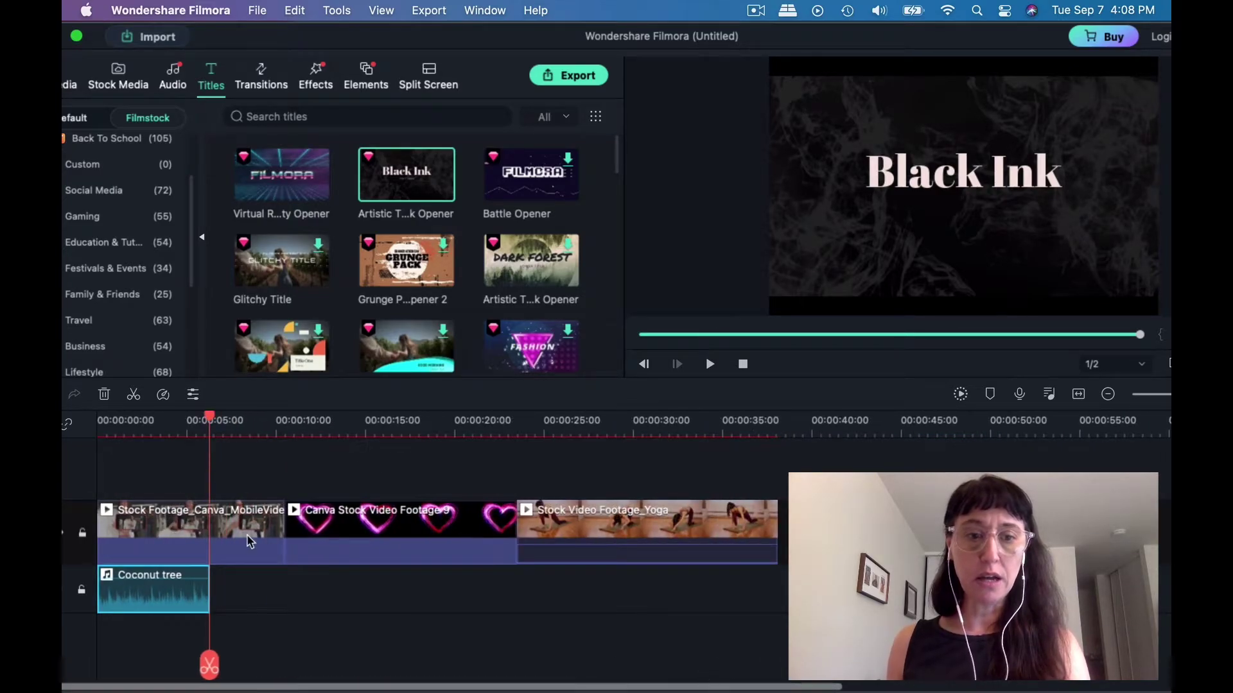
left_click_drag(134, 519, 364, 526)
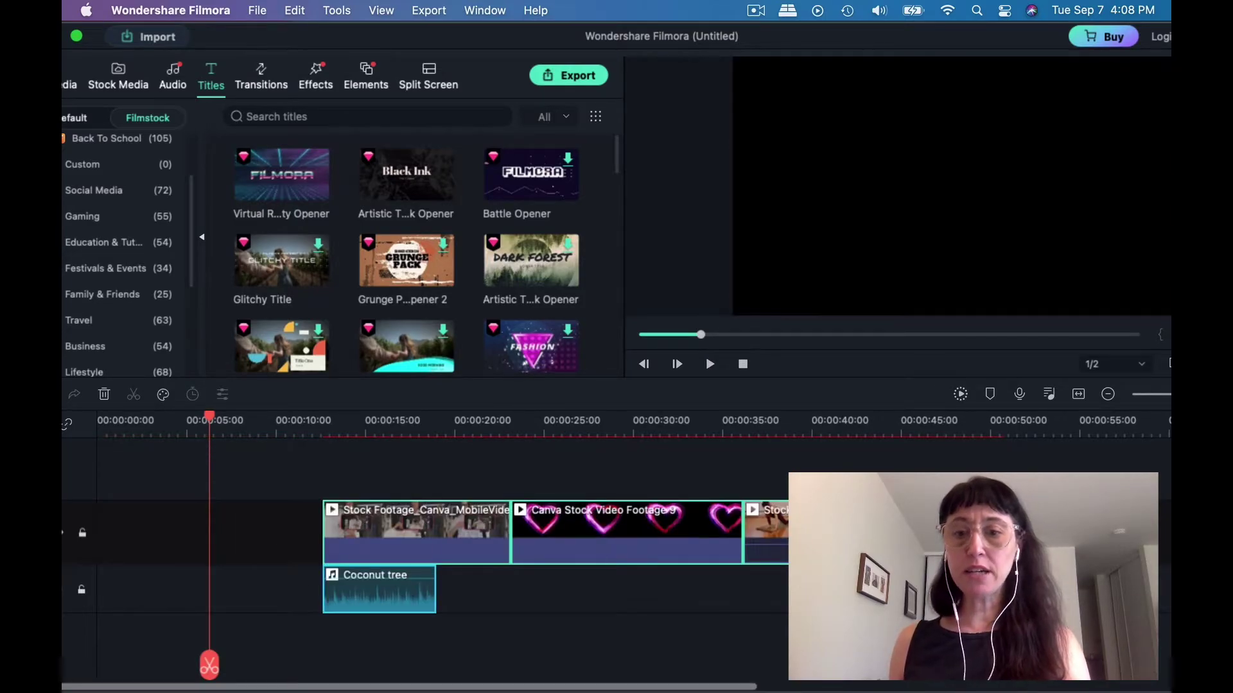
left_click_drag(828, 626, 264, 482)
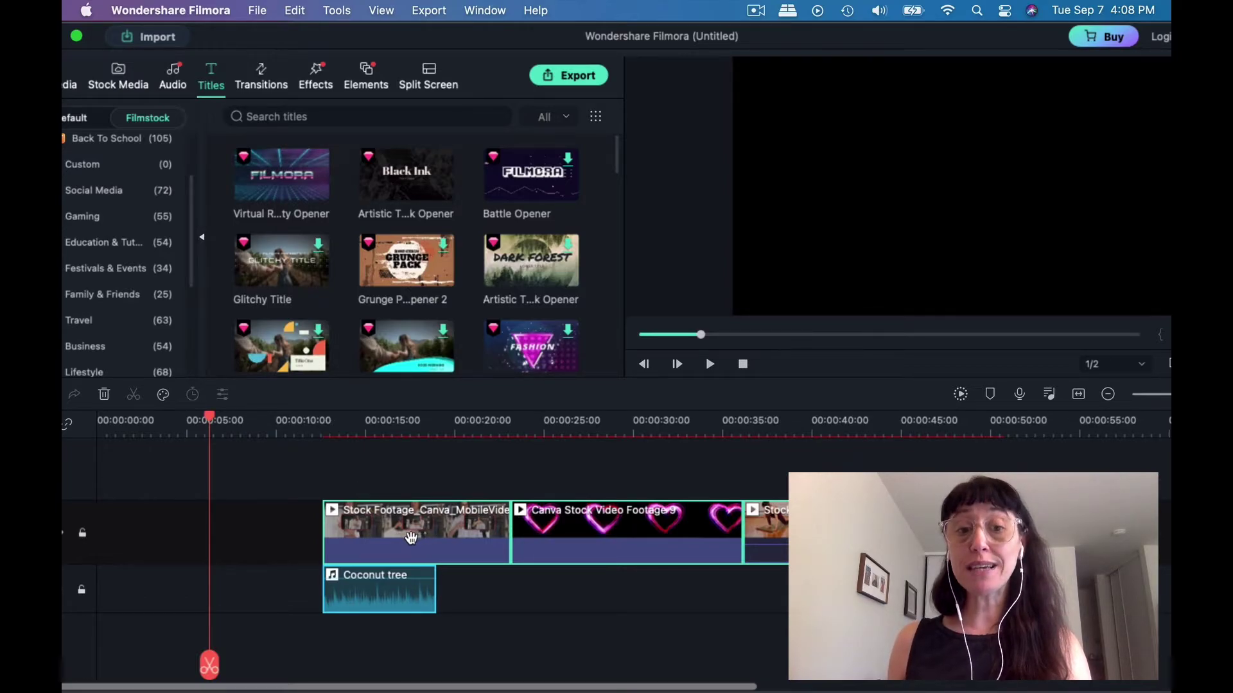
left_click_drag(411, 539, 342, 553)
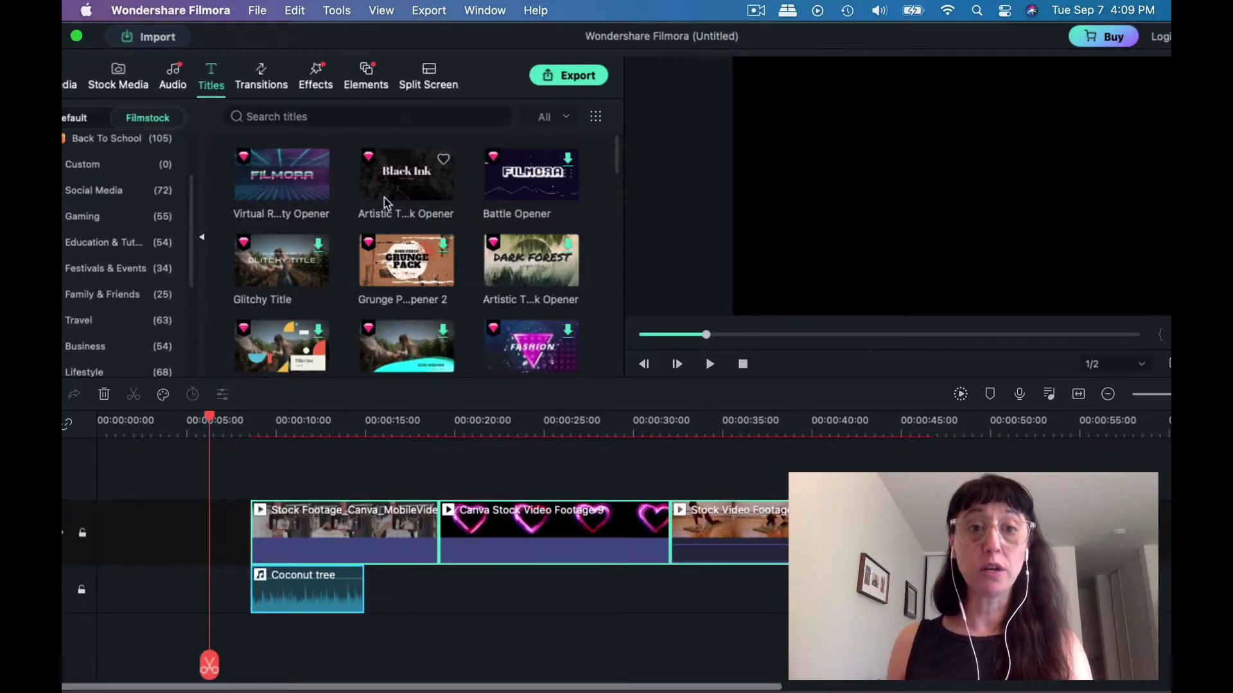
- Place the Black Ink opener at the start of video track 1 and move all clips and the music against its end
mouse_move(398, 186)
left_mouse_down()
mouse_move(156, 426)
mouse_move(149, 514)
mouse_move(119, 541)
left_mouse_up()
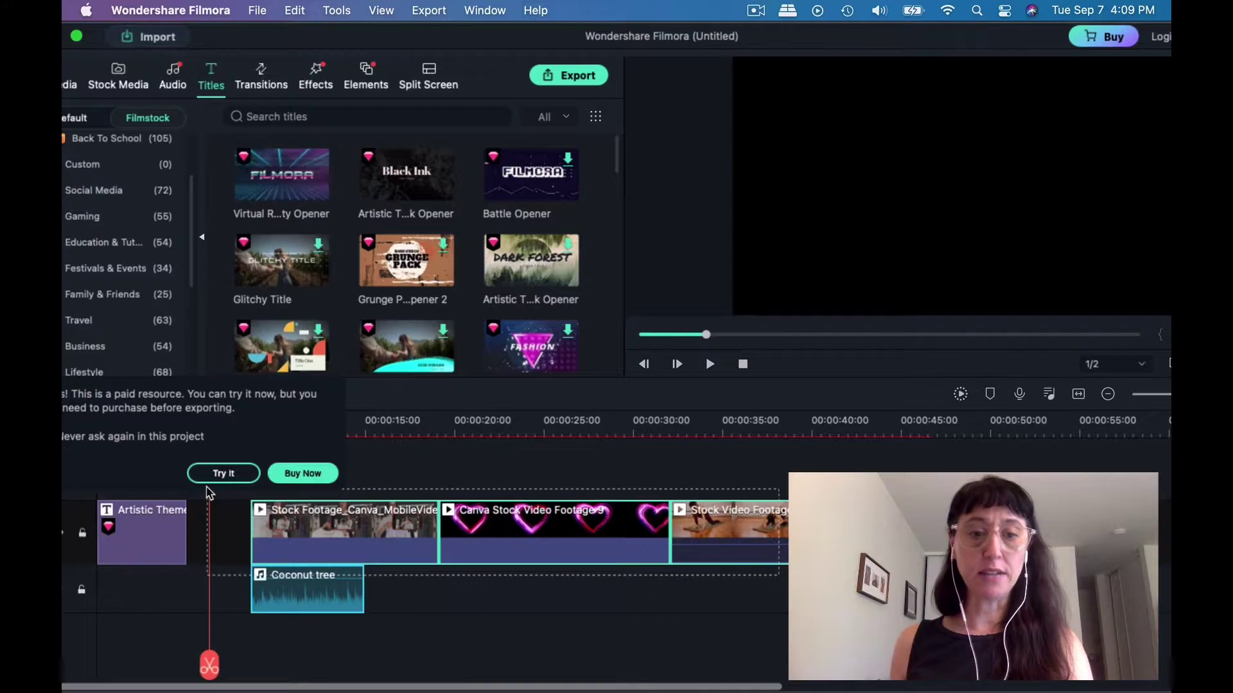
left_click_drag(343, 525, 286, 532)
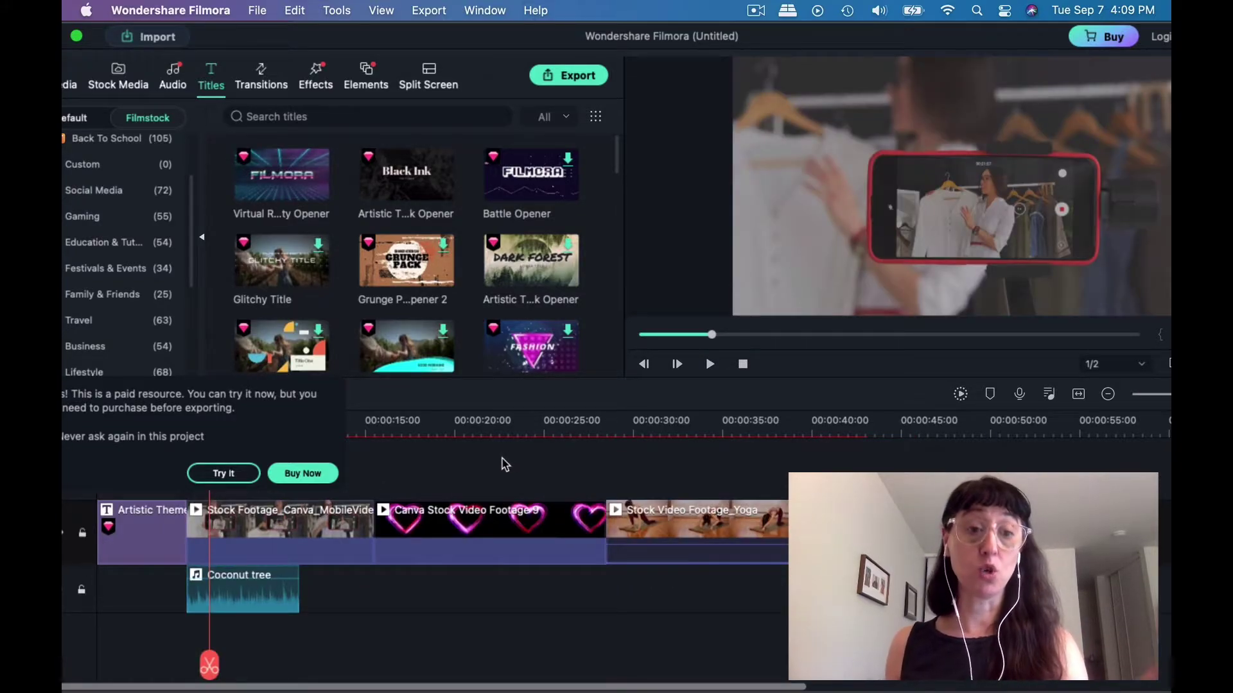
- Accept trying the paid Black Ink opener and open it for text editing with the playhead at about 3 seconds
left_click(226, 475)
key("super+equal")
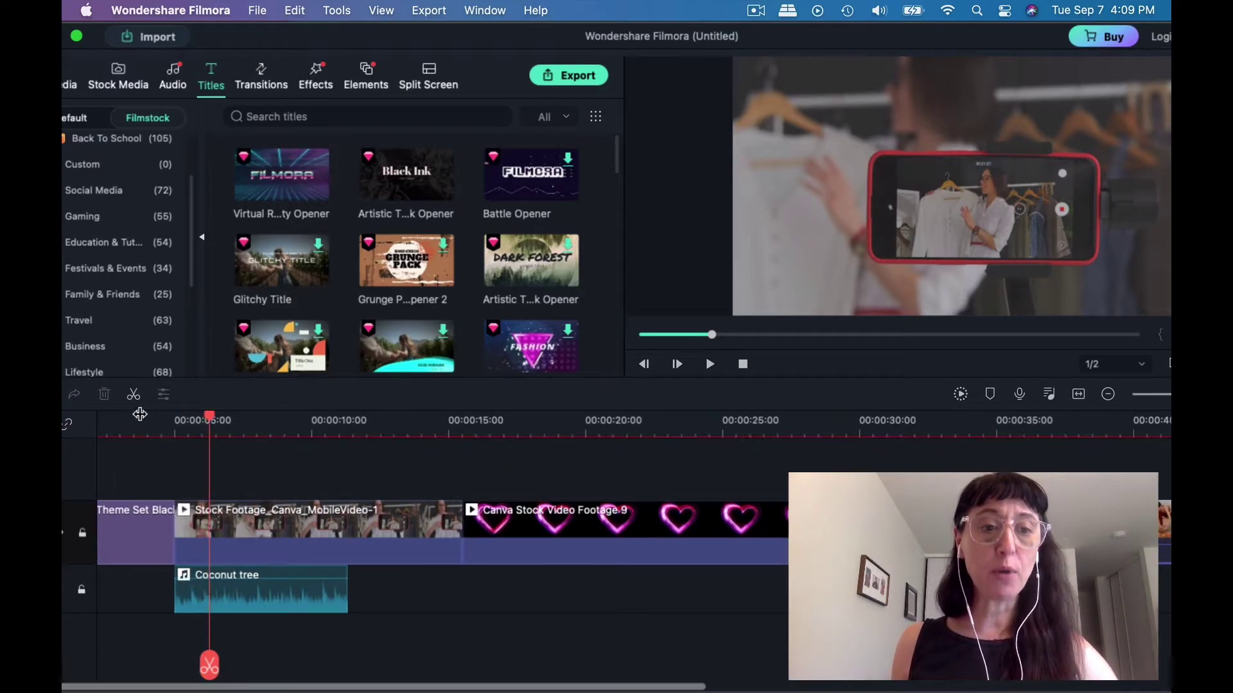
left_click_drag(207, 418, 122, 436)
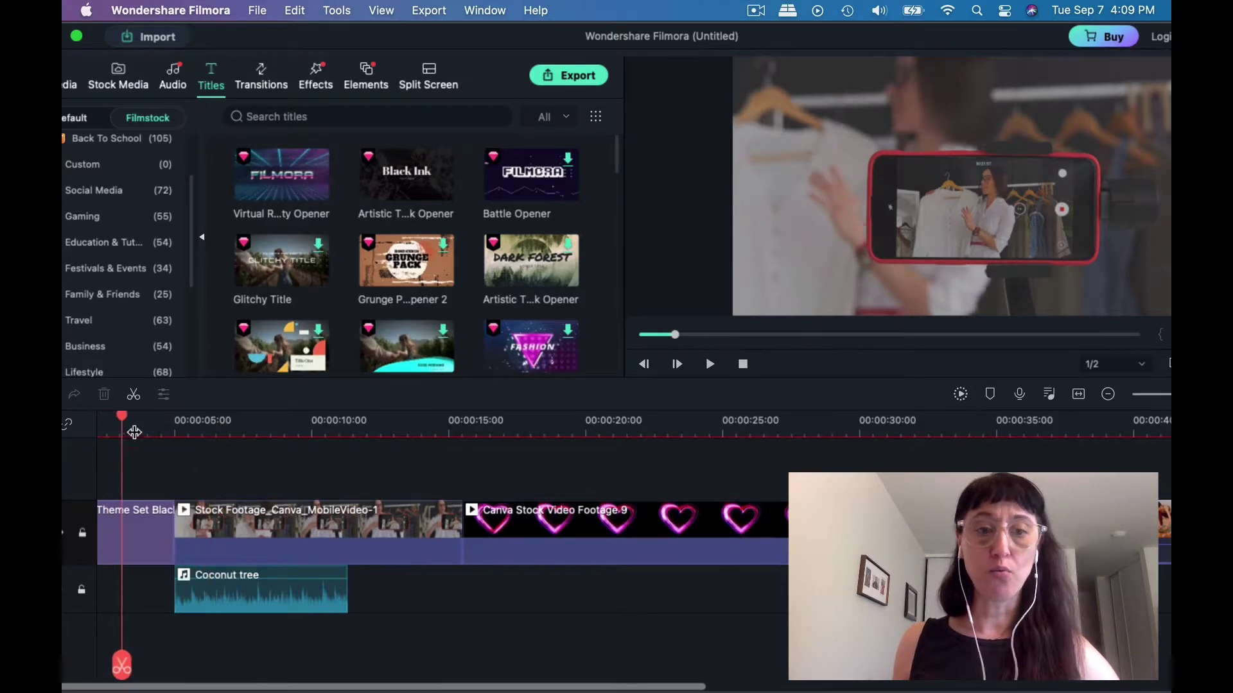
double_click(131, 542)
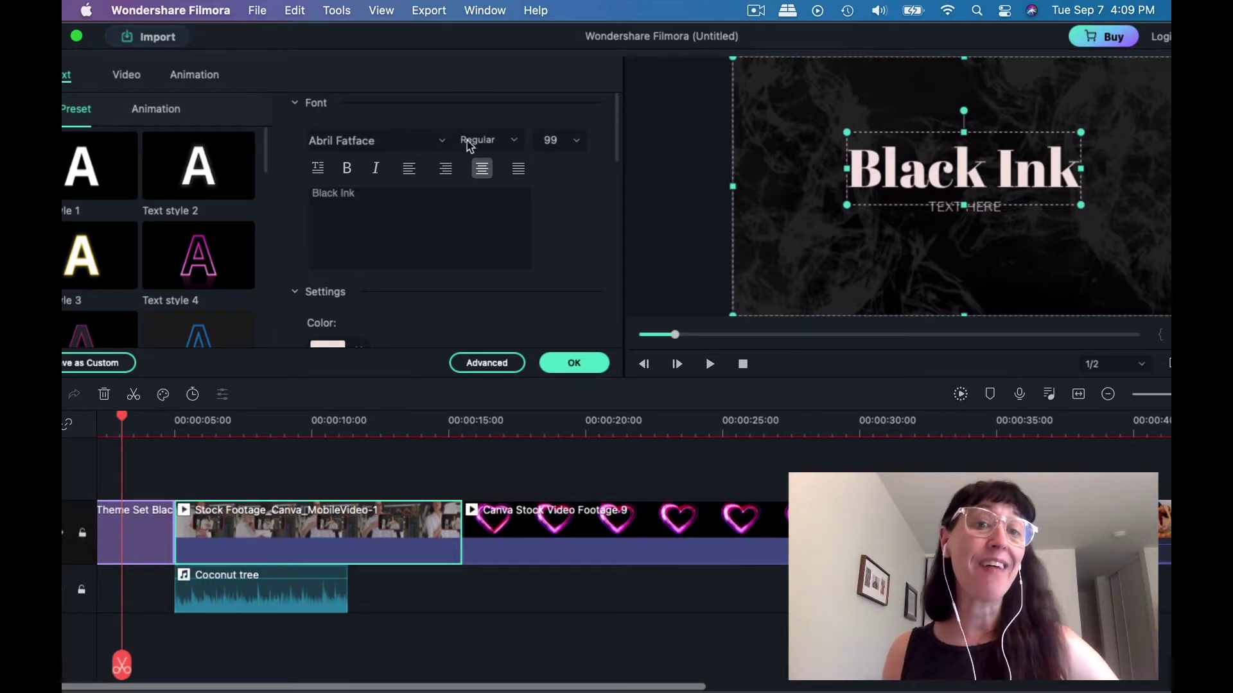
- Replace the opener's "Black Ink" headline with "Free Yoga Class"
left_click(361, 196)
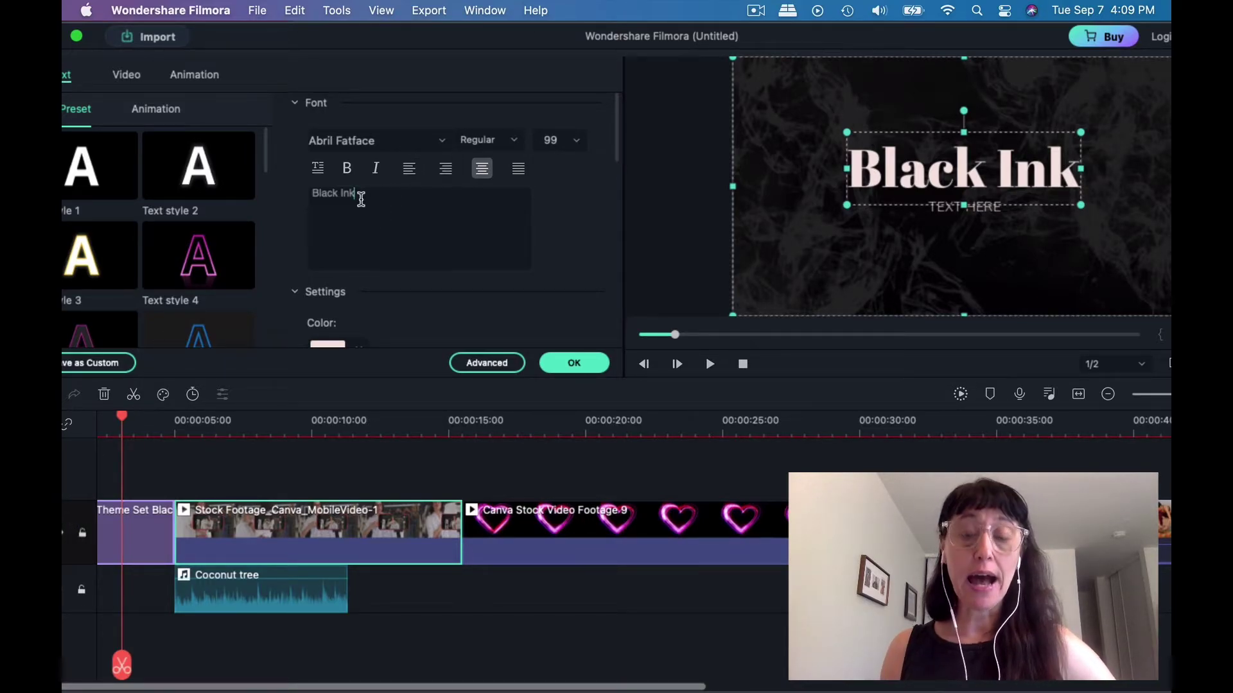
key("BackSpace")
key("BackSpace")
key("BackSpace")
key("BackSpace")
key("BackSpace")
key("BackSpace")
key("BackSpace")
key("BackSpace")
key("BackSpace")
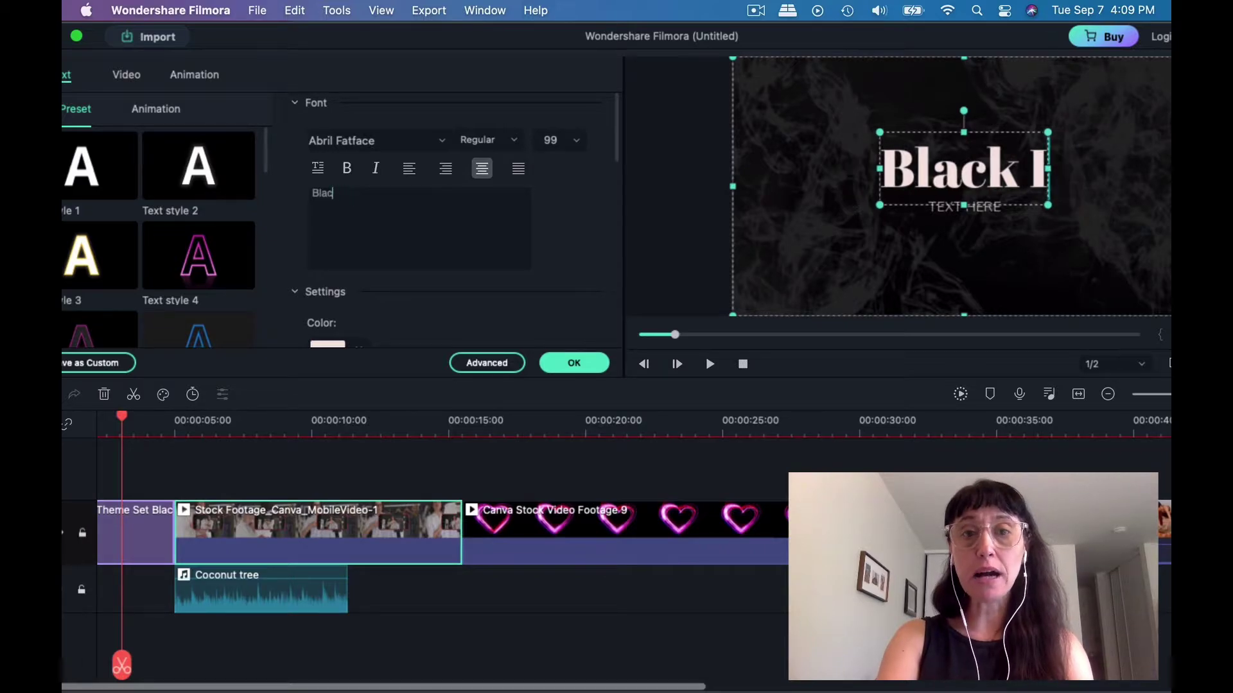
type("Free ")
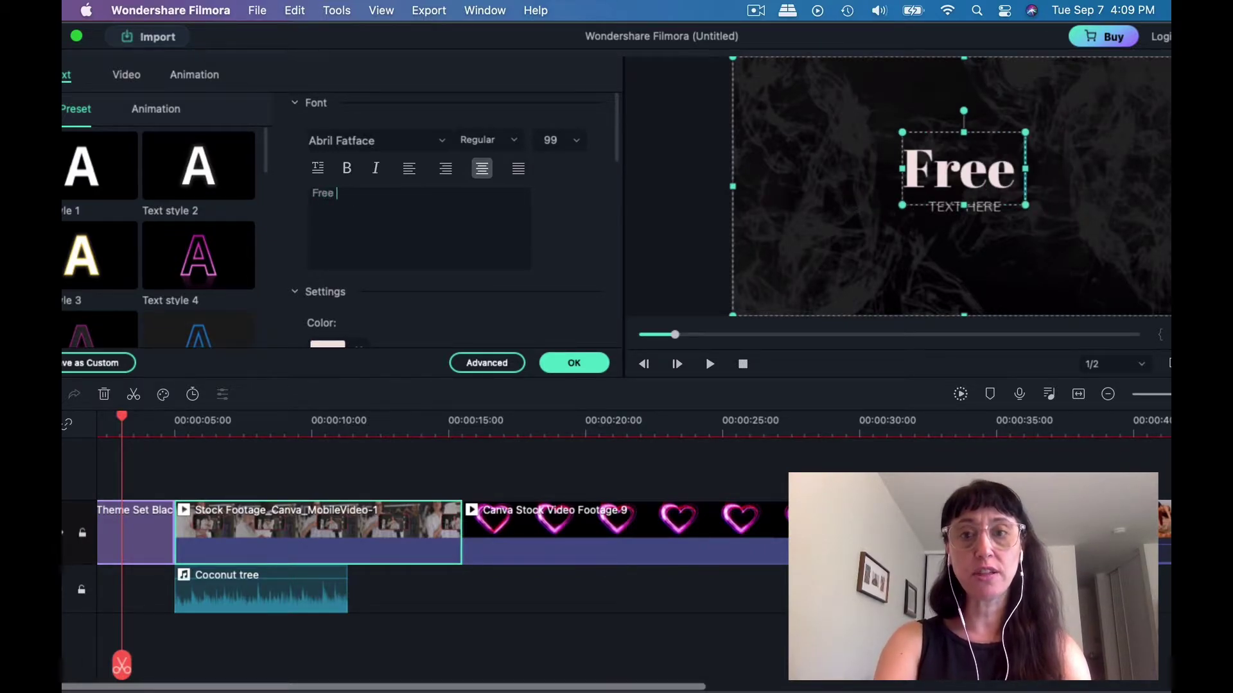
type("Yoga Class")
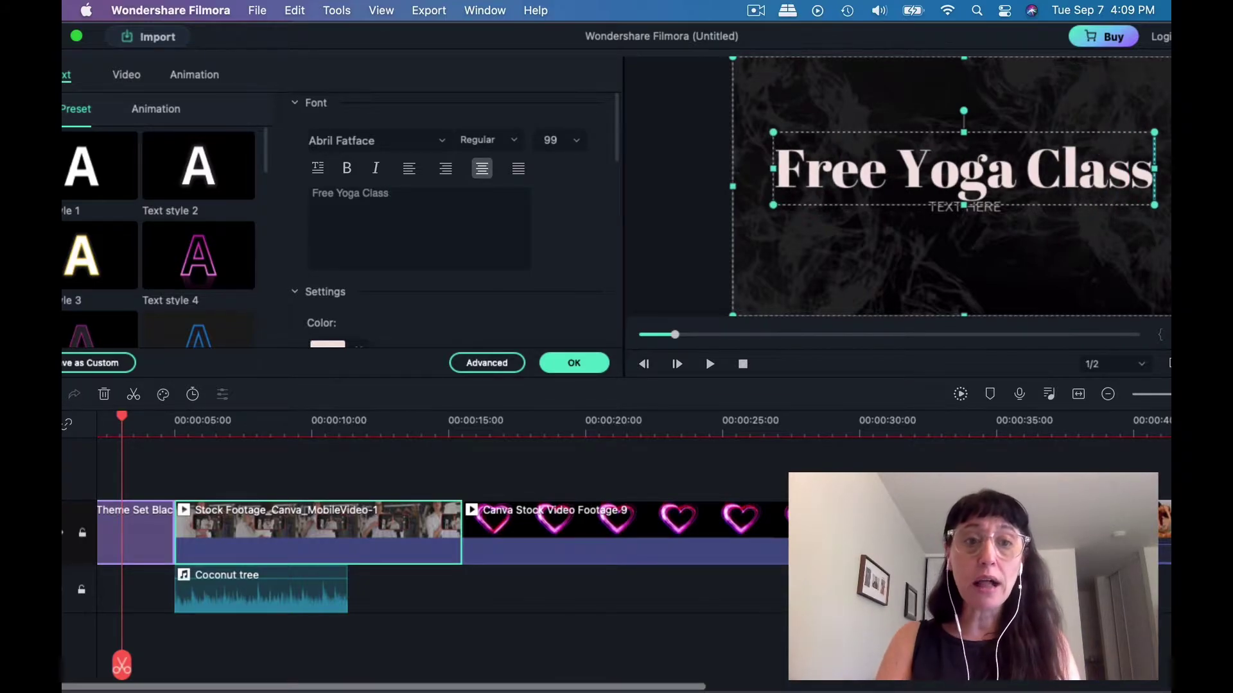
- Set the scale of the Free Yoga Class headline to 86%
scroll(621, 154, "down", 5)
scroll(618, 217, "down", 10)
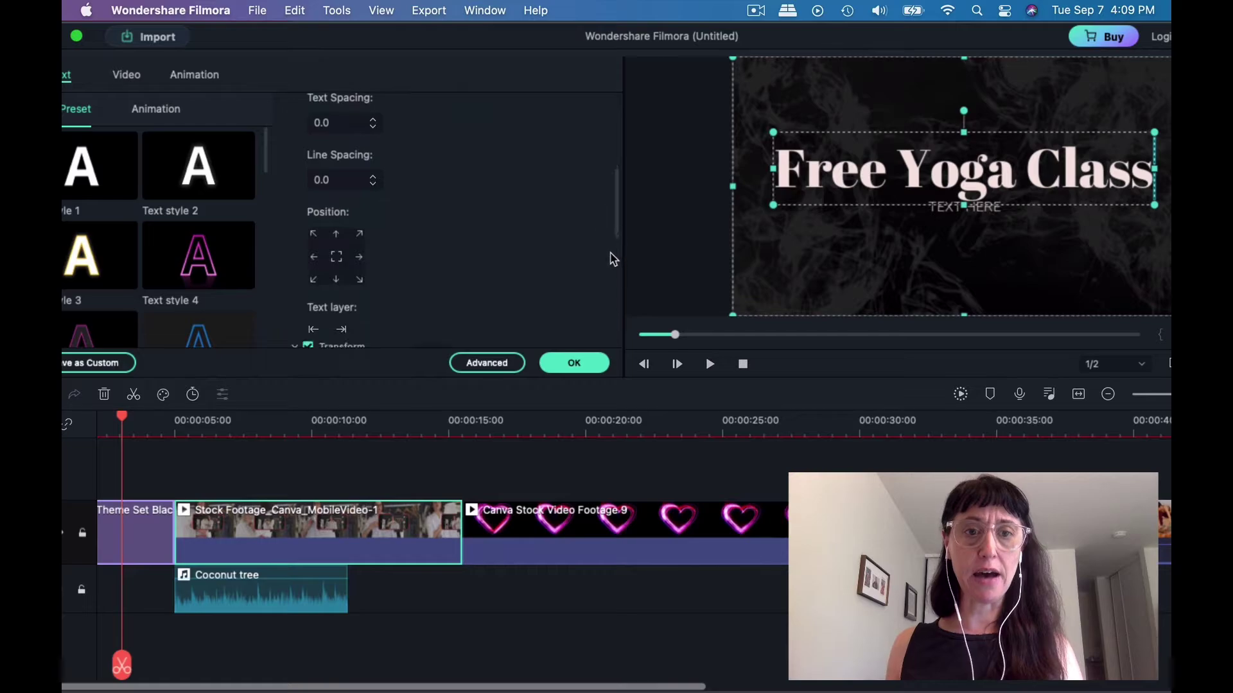
scroll(606, 281, "down", 3)
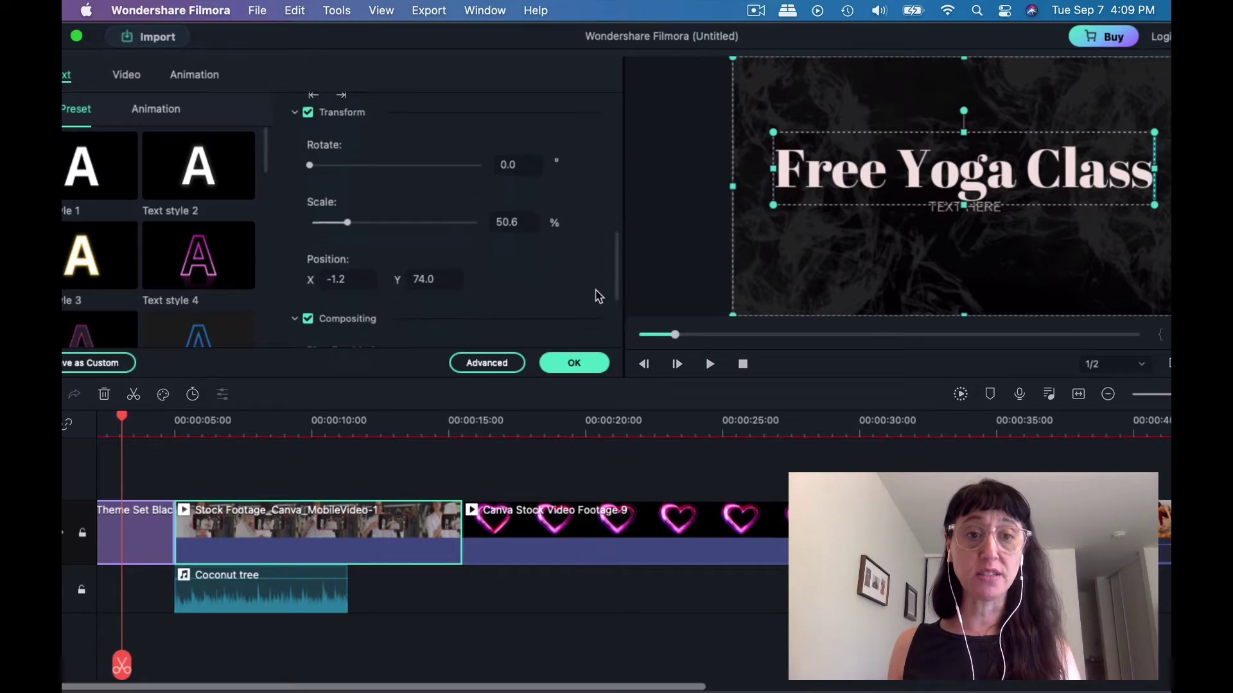
left_click_drag(347, 208, 377, 210)
scroll(613, 247, "up", 2)
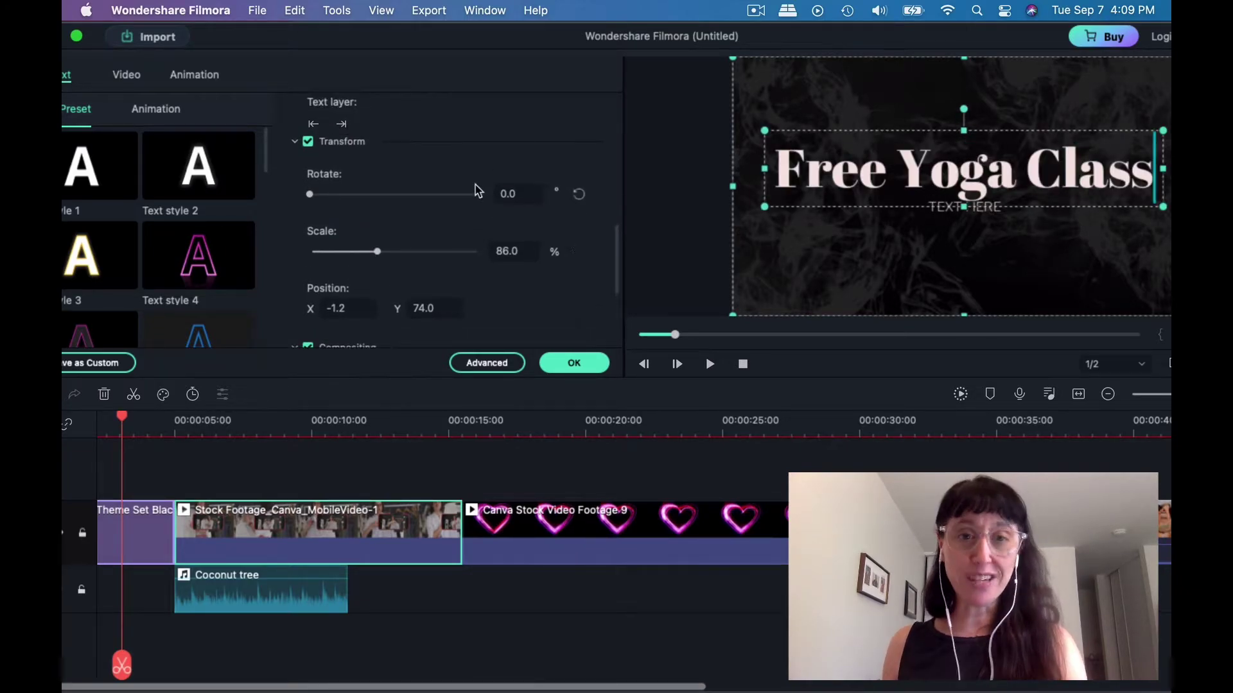
- Recolour the Free Yoga Class headline orange using the colour wheel
scroll(616, 233, "up", 10)
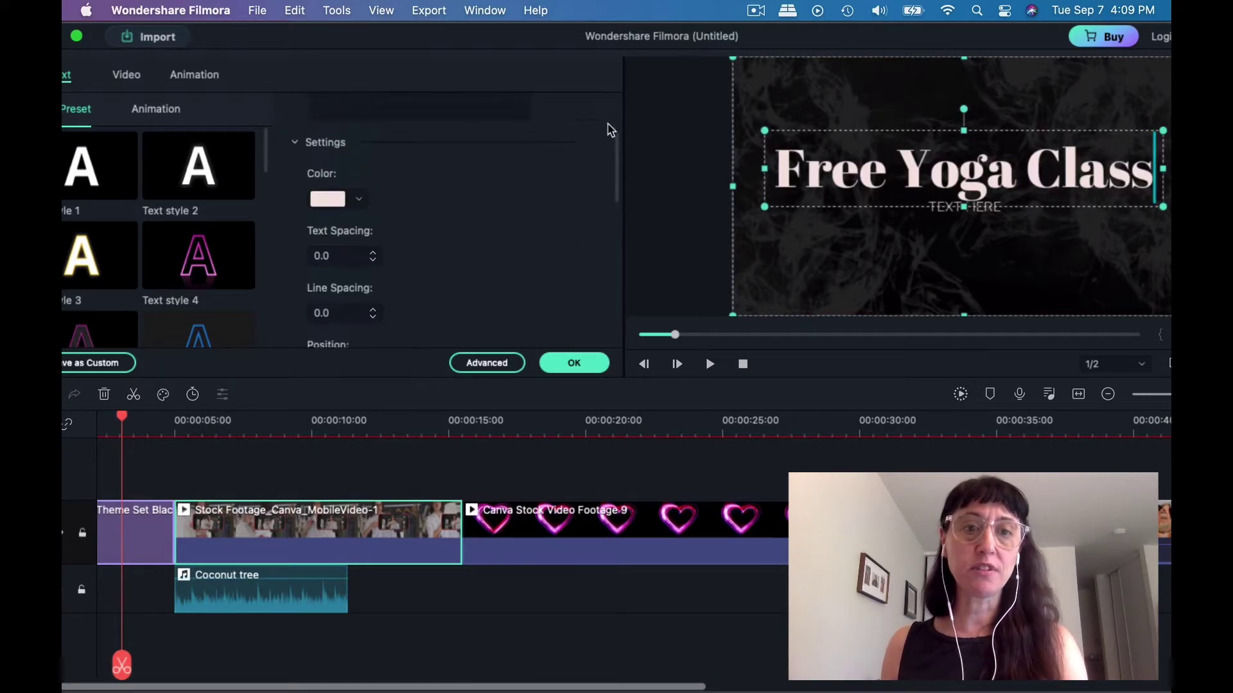
left_click(328, 241)
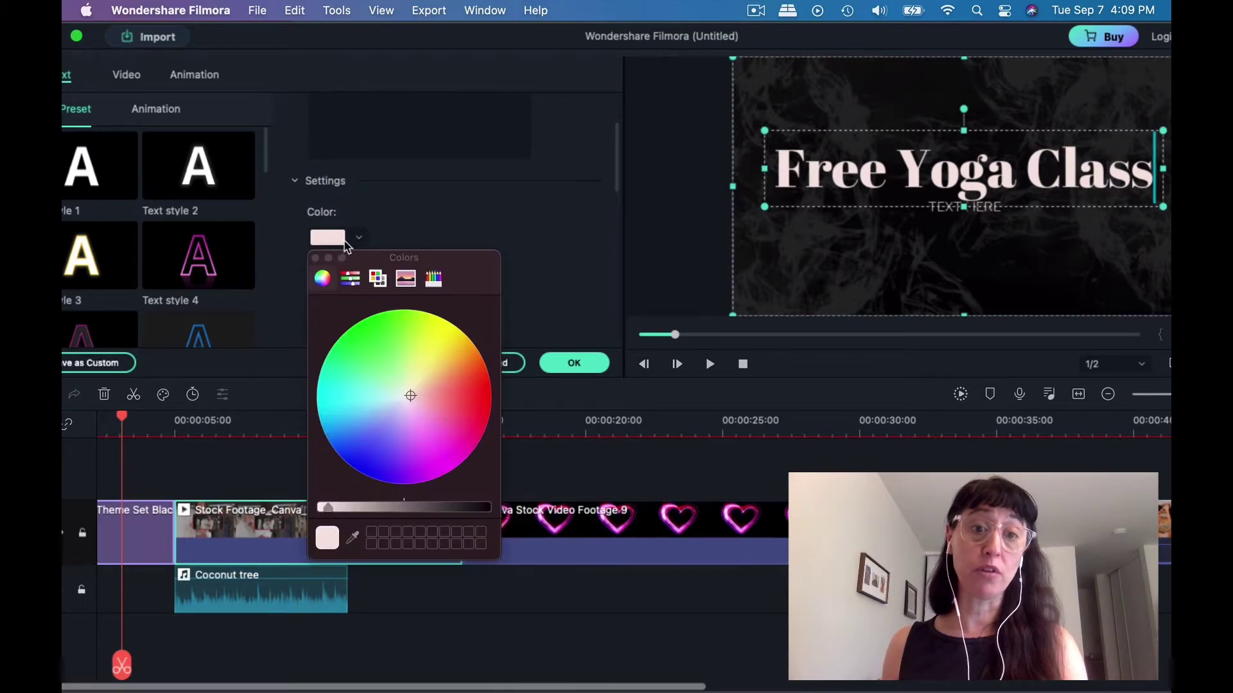
left_click(462, 380)
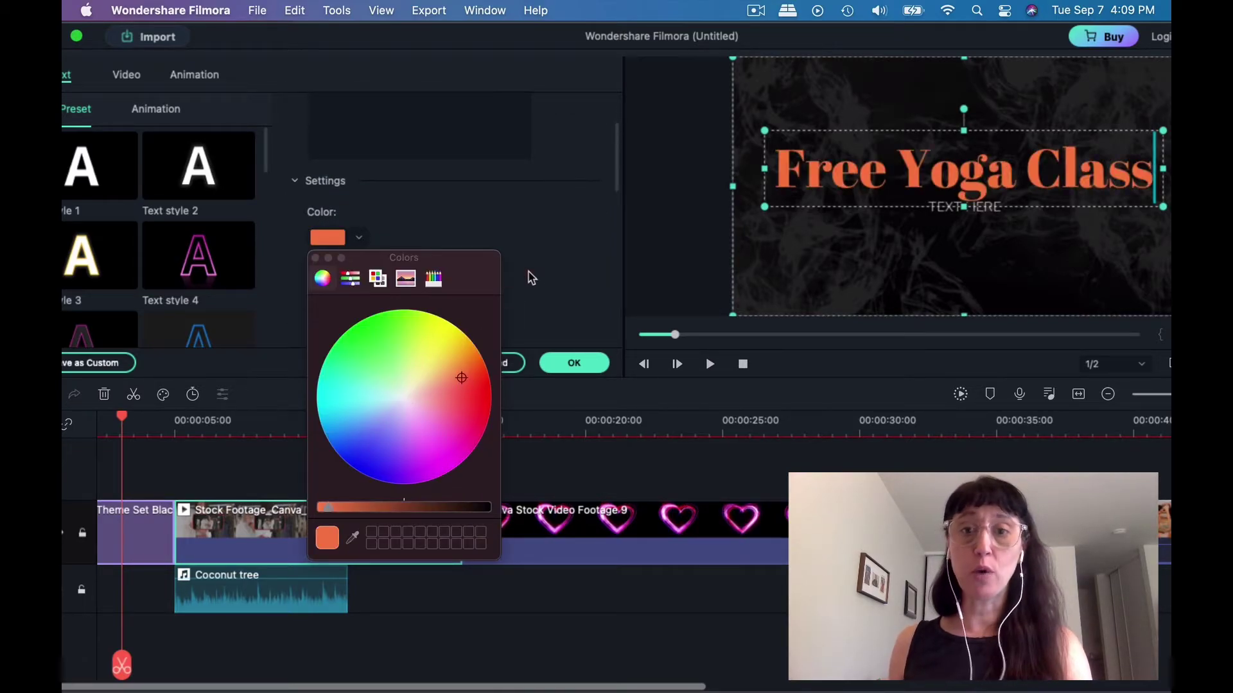
scroll(565, 187, "up", 5)
scroll(558, 263, "down", 5)
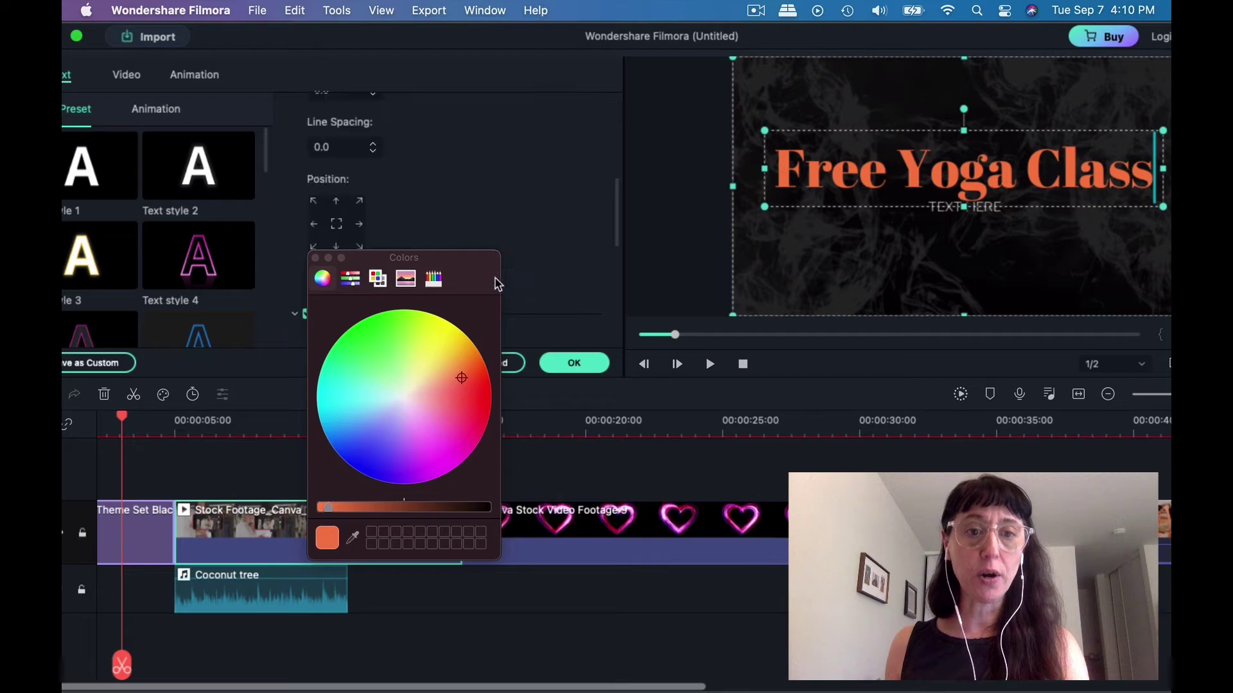
left_click(315, 257)
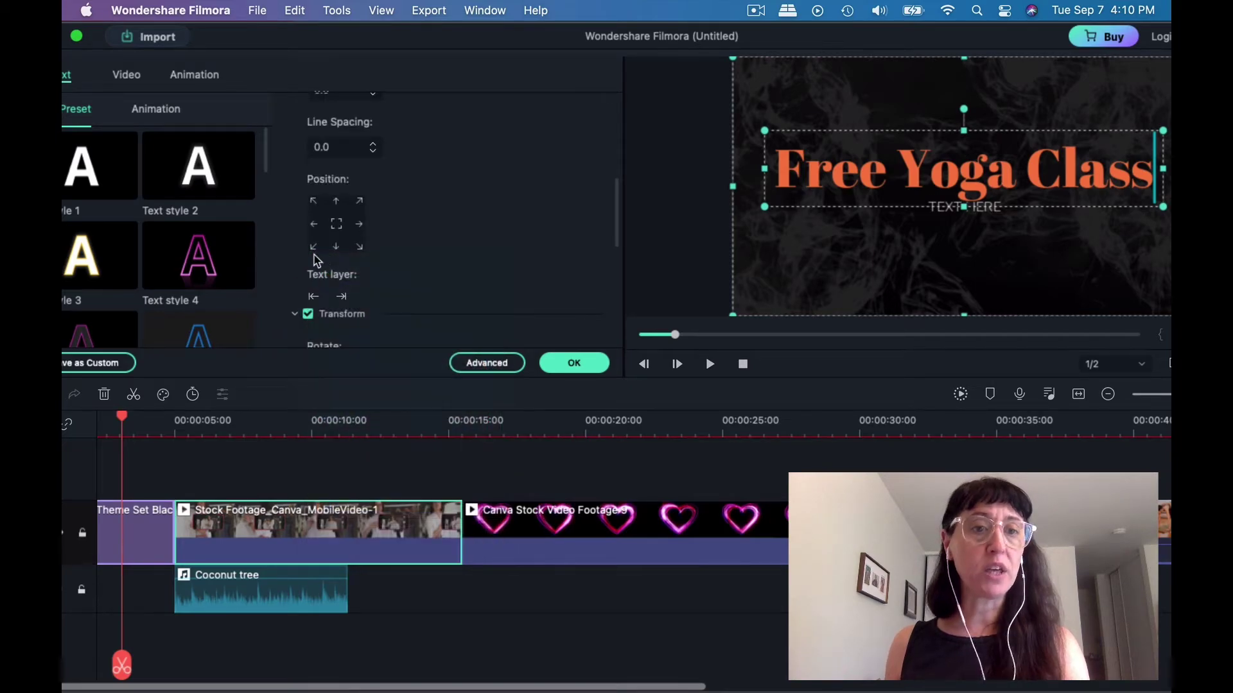
- Try Text style 2 and Text style 4 on the headline, and settle on the white Text style 1 preset
left_click(172, 183)
left_click(187, 265)
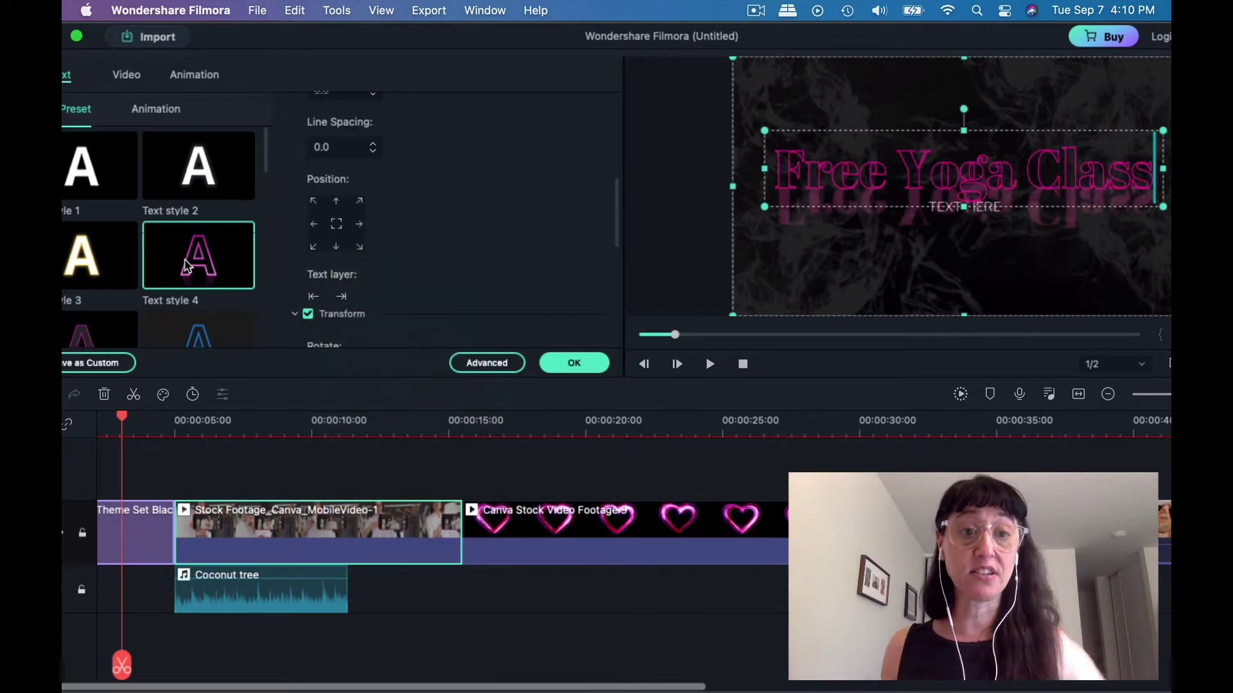
left_click(158, 196)
left_click(90, 174)
- Apply the Up Roll text animation to the Free Yoga Class headline and play the preview
left_click(146, 114)
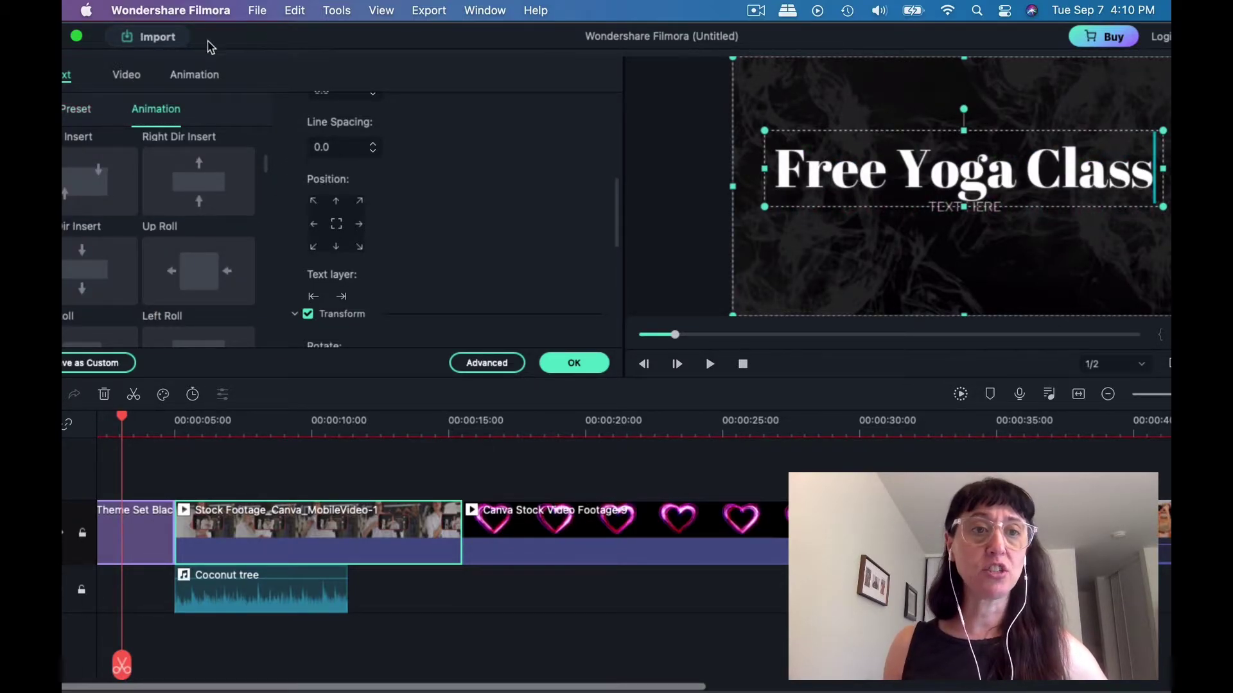
left_click(76, 37)
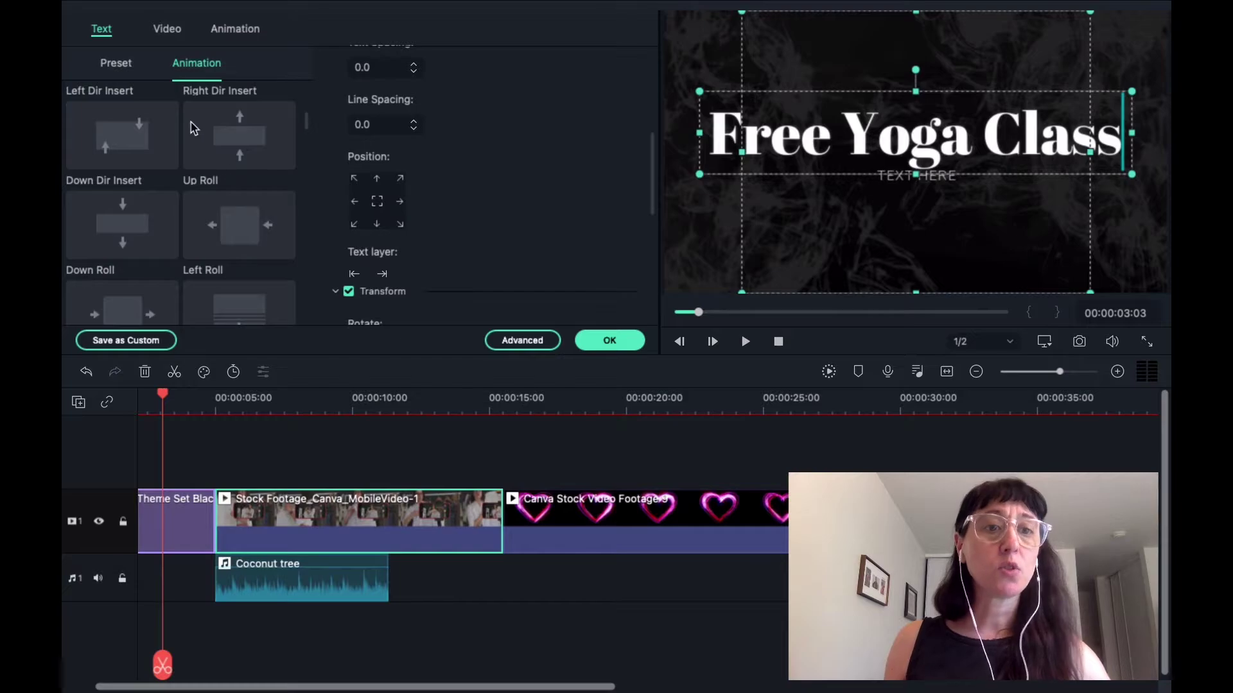
left_click(232, 128)
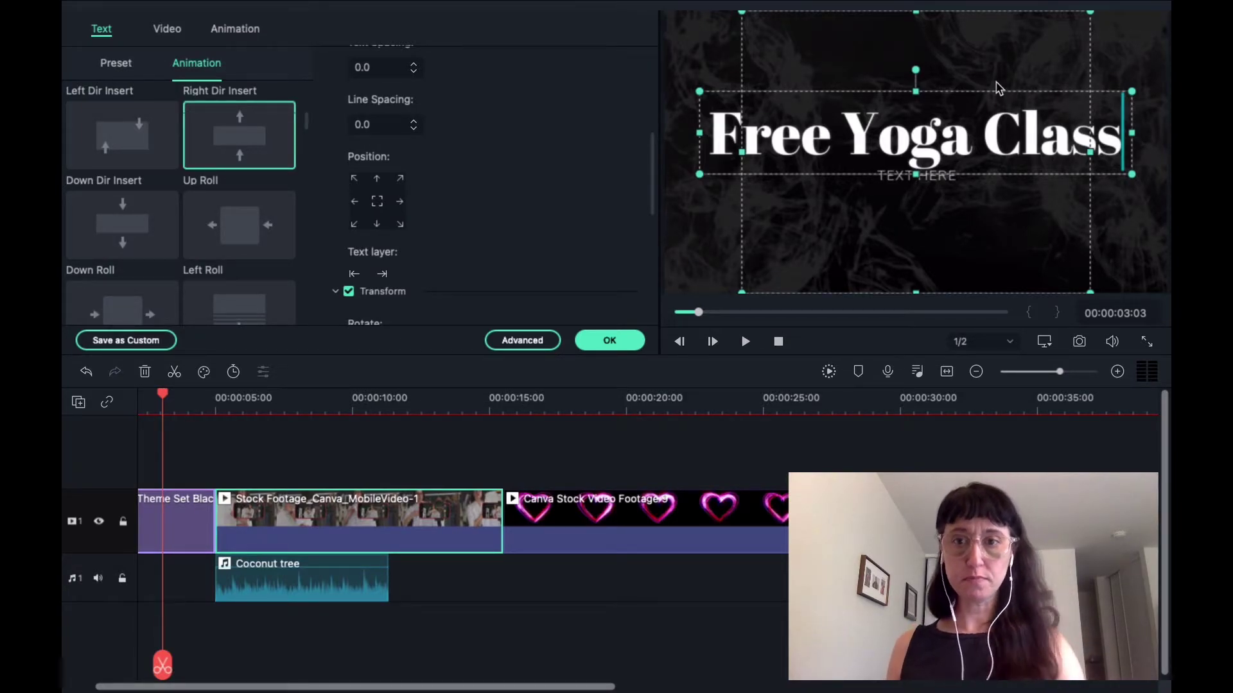
left_click(745, 341)
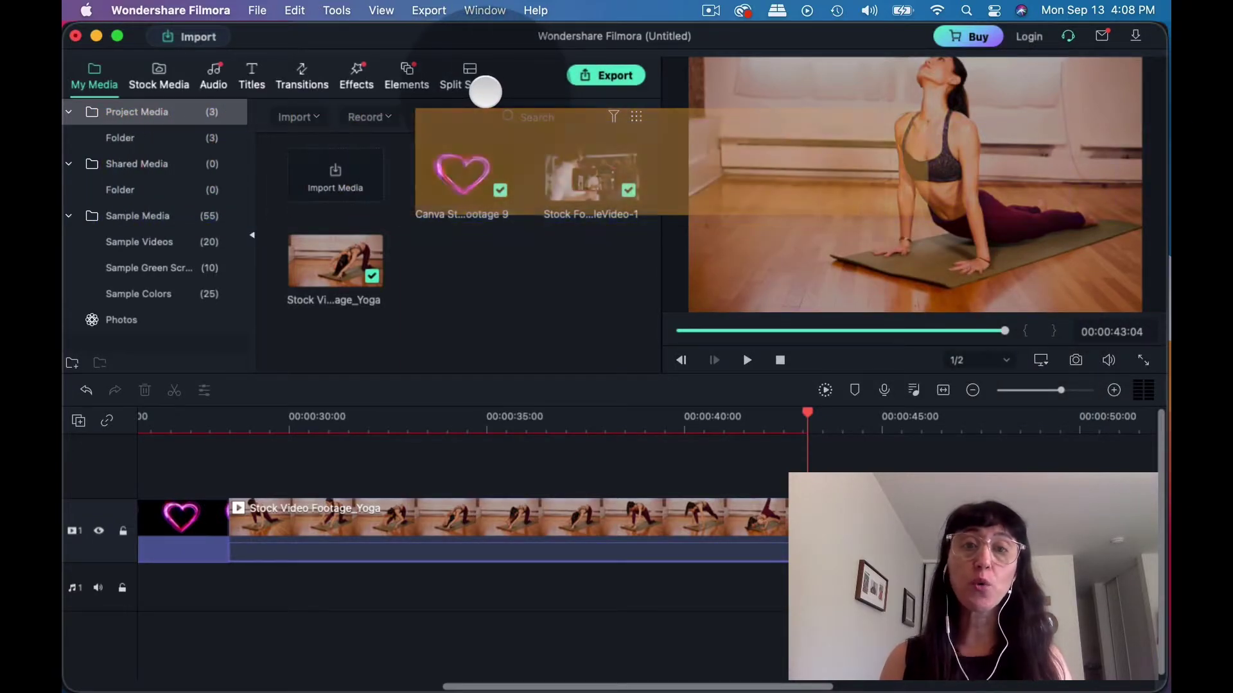
- Browse the split screen layouts and add the vertically divided two-panel layout at the playhead after the yoga clip
left_click(469, 84)
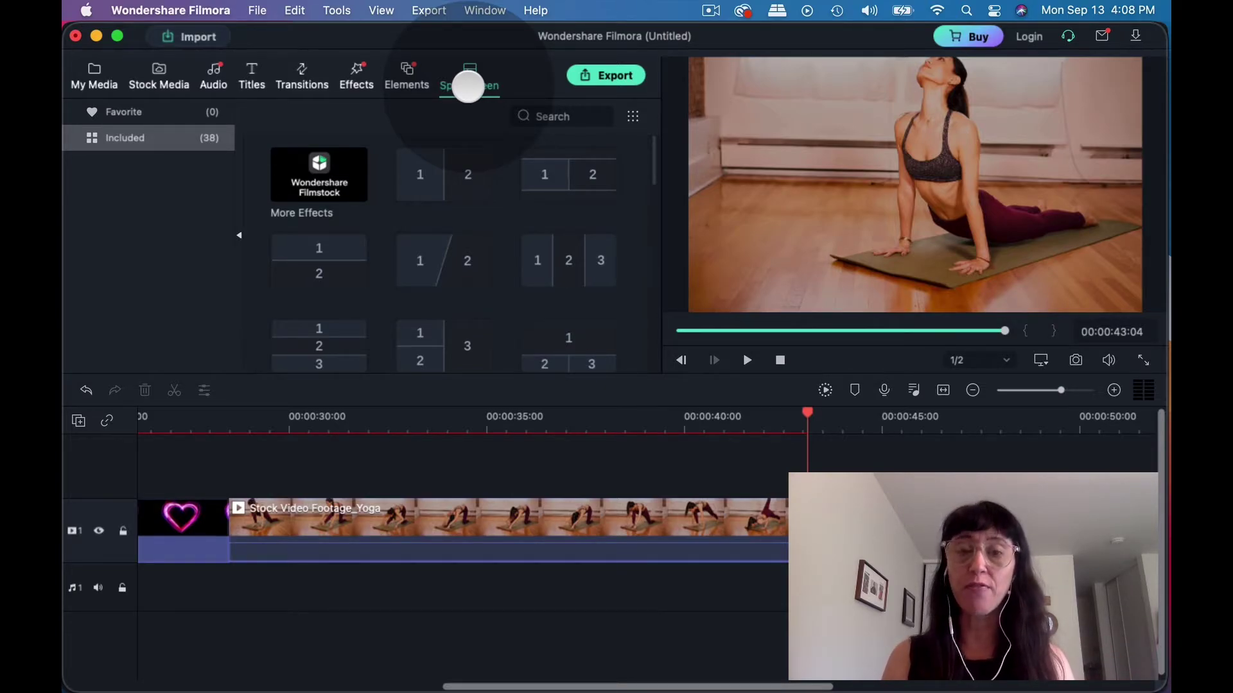
left_click_drag(652, 157, 641, 242)
left_click(637, 240)
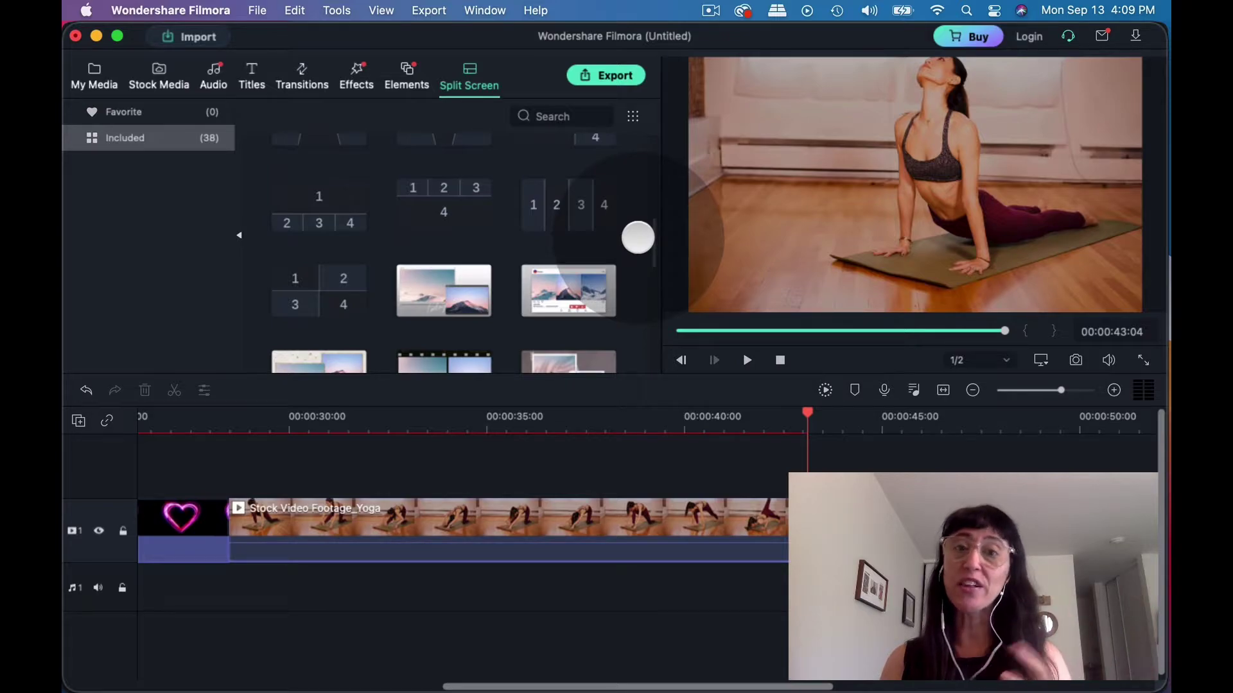
left_click_drag(653, 242, 652, 145)
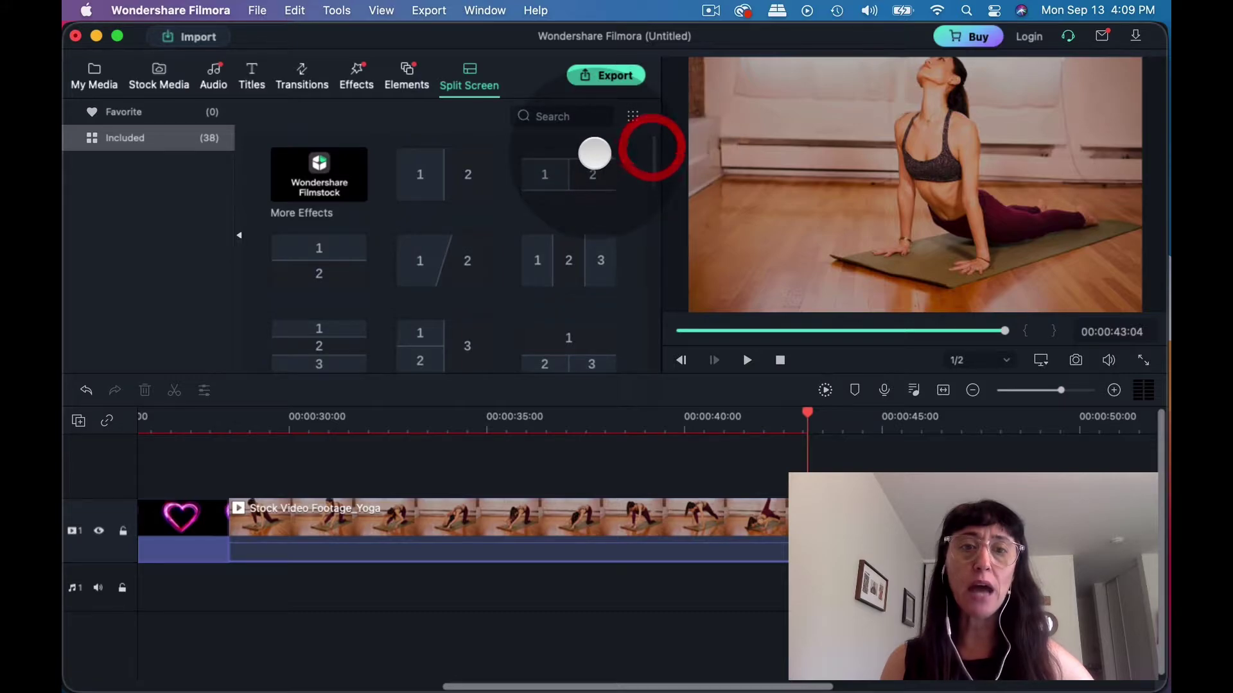
left_click(444, 171)
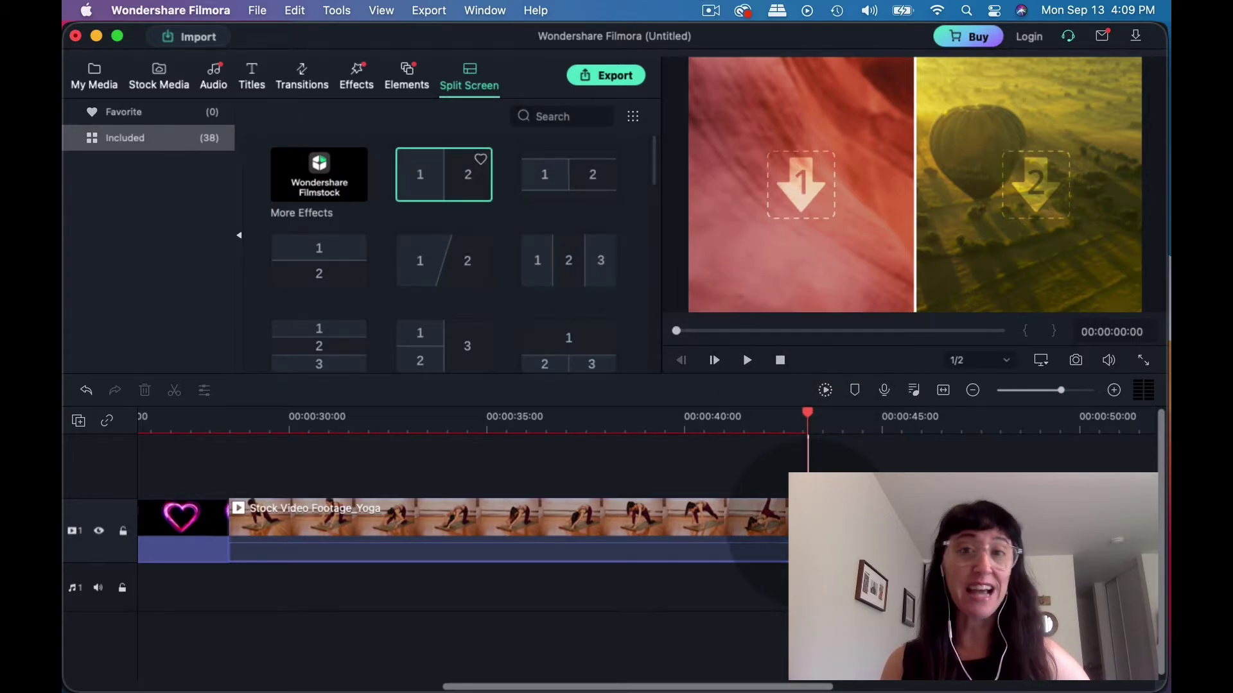
- In the advanced split screen editor, fill slot 1 with the MobileVideo-1 clip and slot 2 with the Yoga clip, and play the preview
double_click(780, 513)
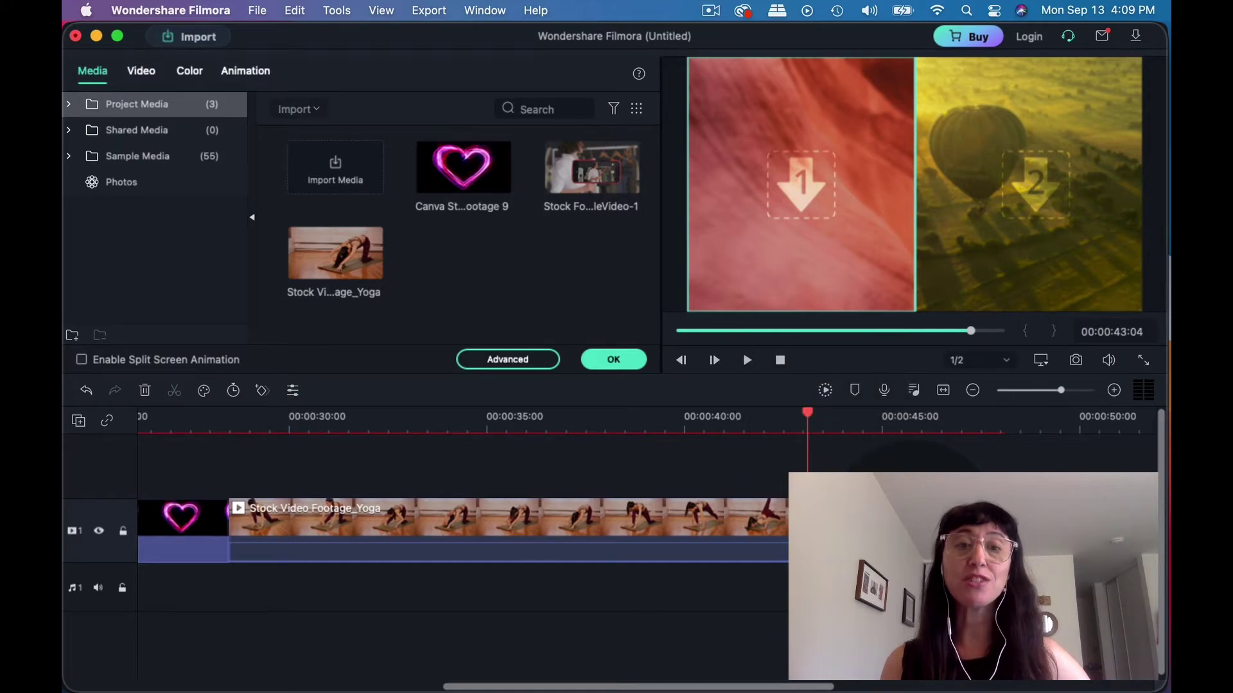
left_click(520, 359)
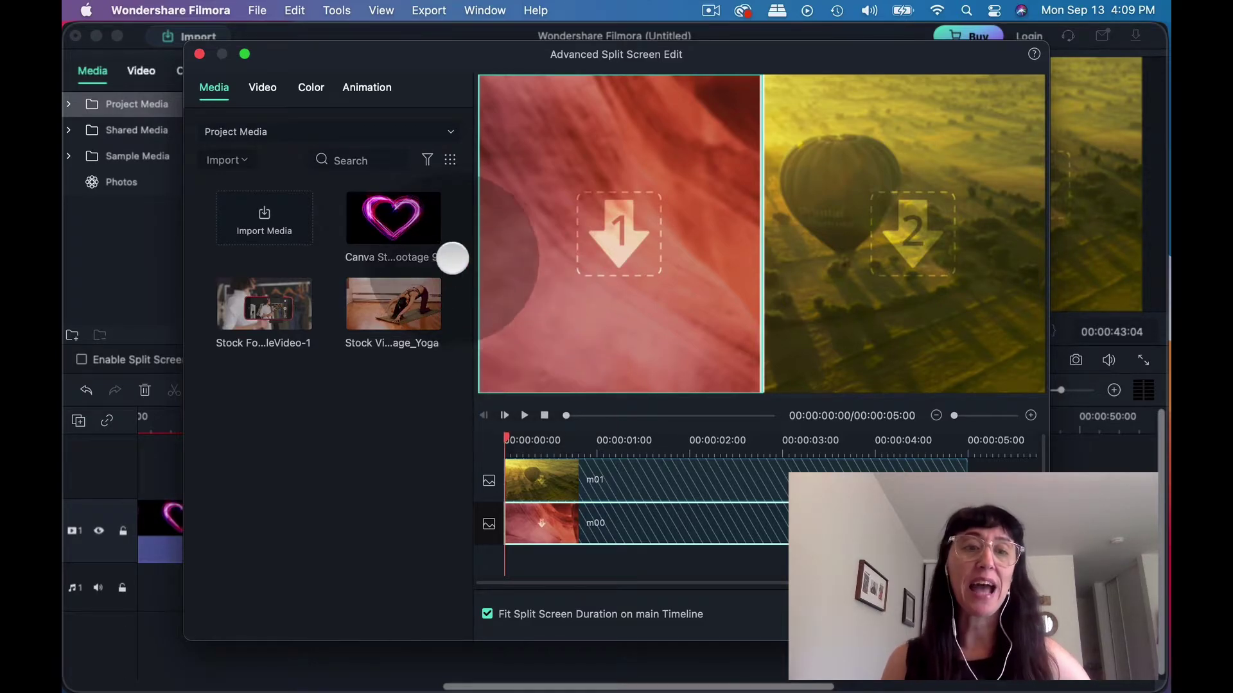
left_click(260, 302)
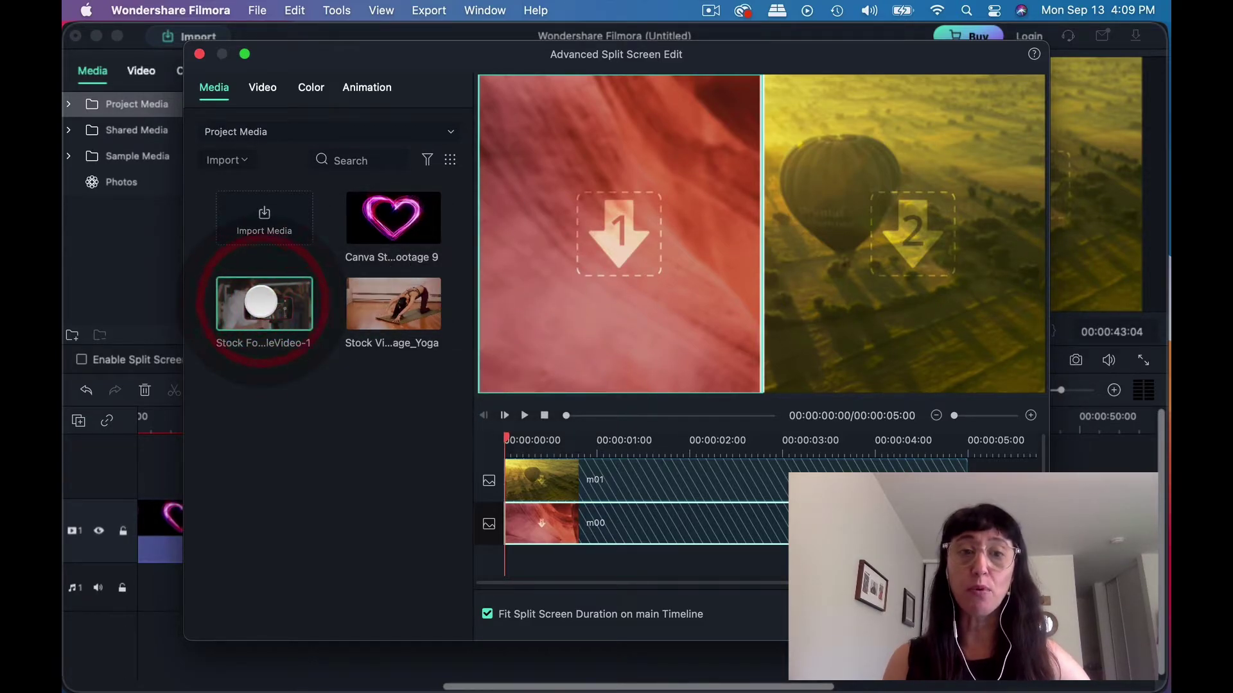
left_click_drag(251, 304, 662, 245)
left_click_drag(394, 299, 889, 225)
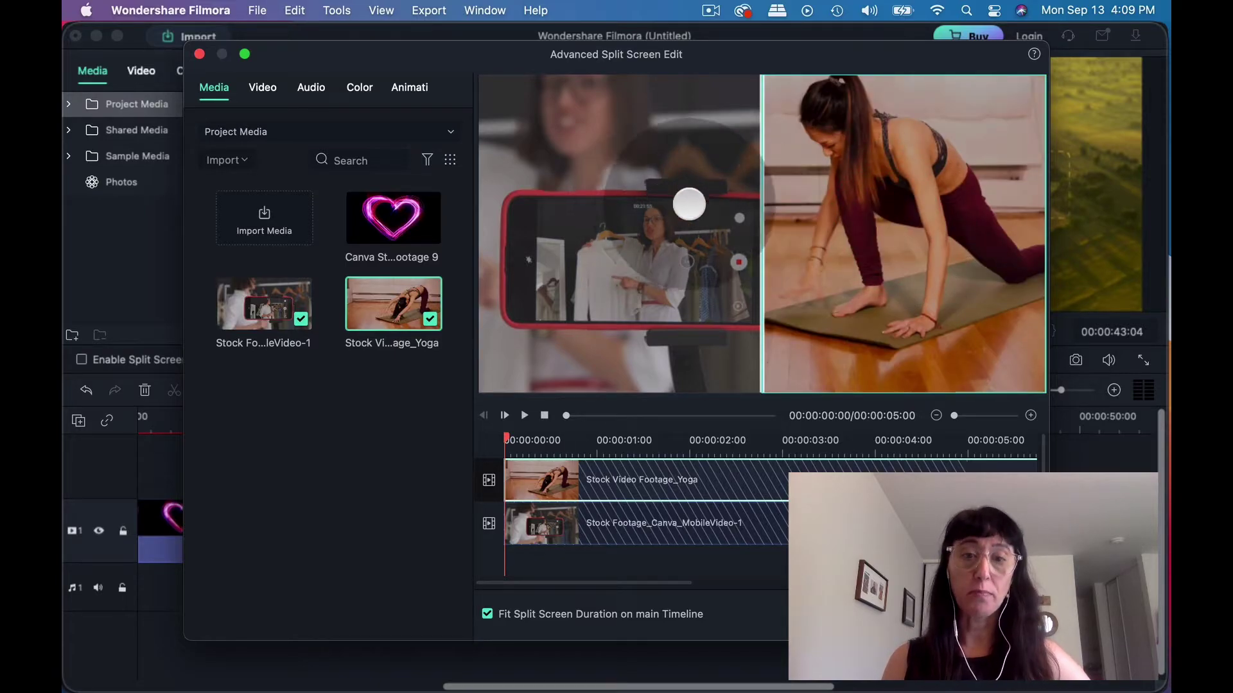
left_click(525, 416)
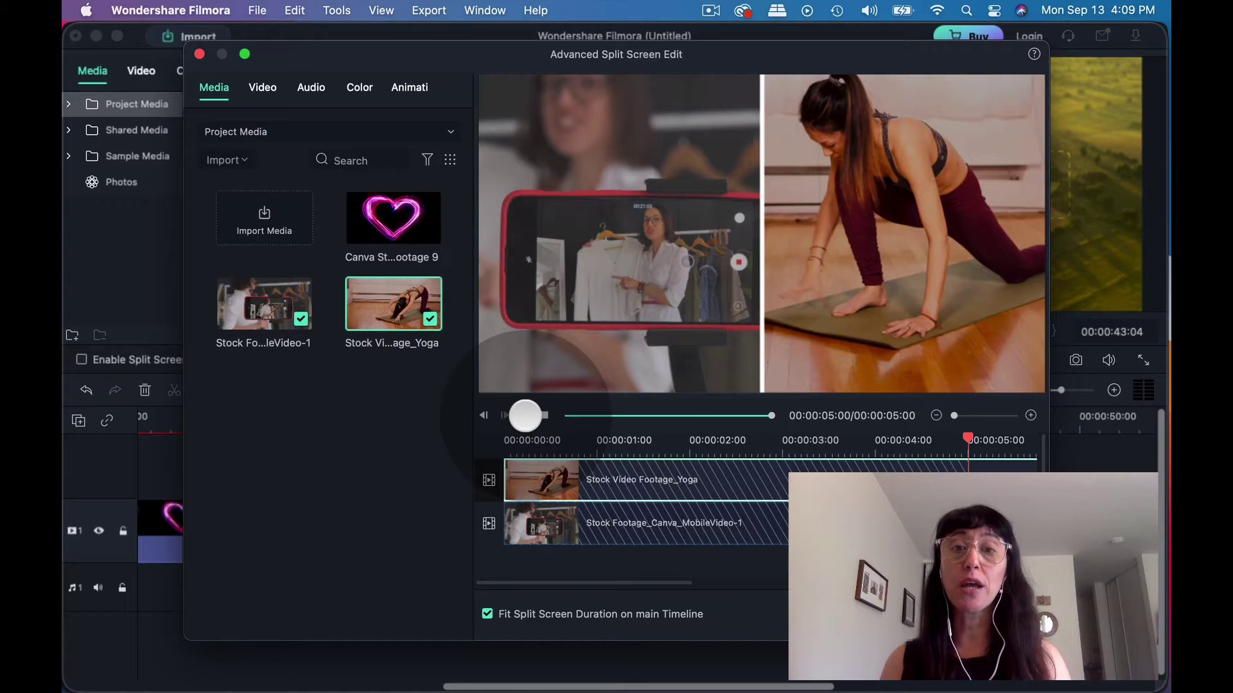
left_click(525, 416)
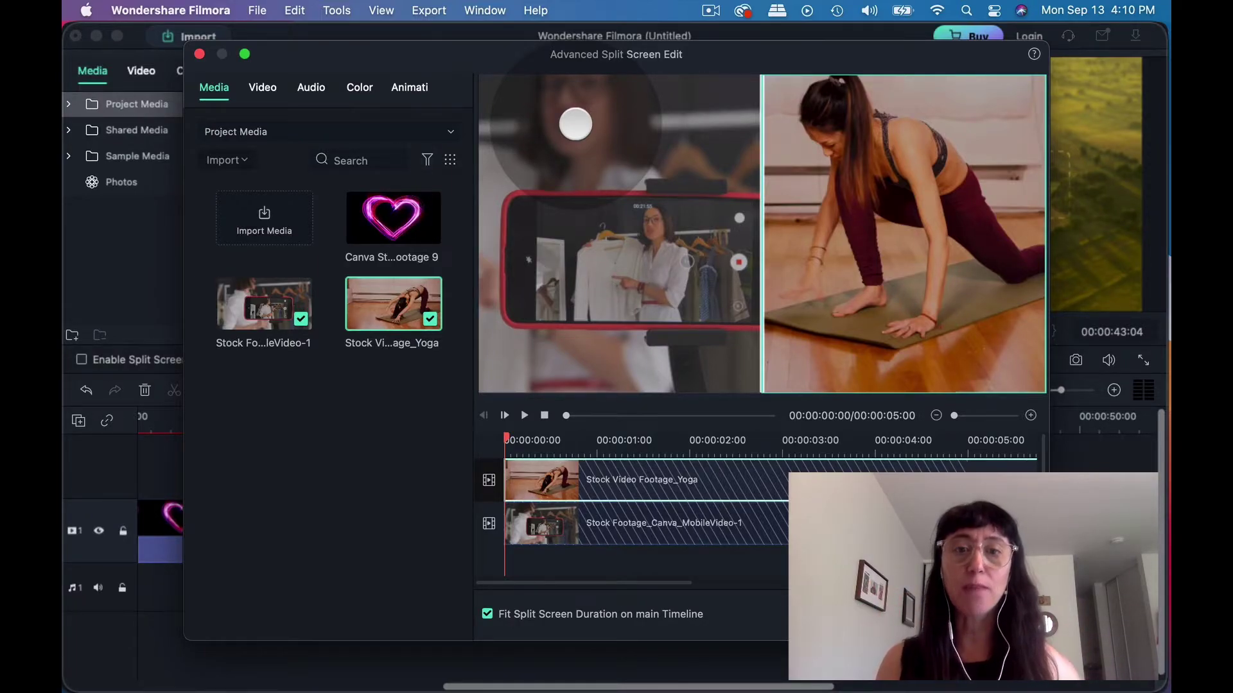
- Reframe the MobileVideo-1 clip inside slot 1 by shifting it slightly left and adjusting its zoom so the phone fits the panel
left_click(613, 211)
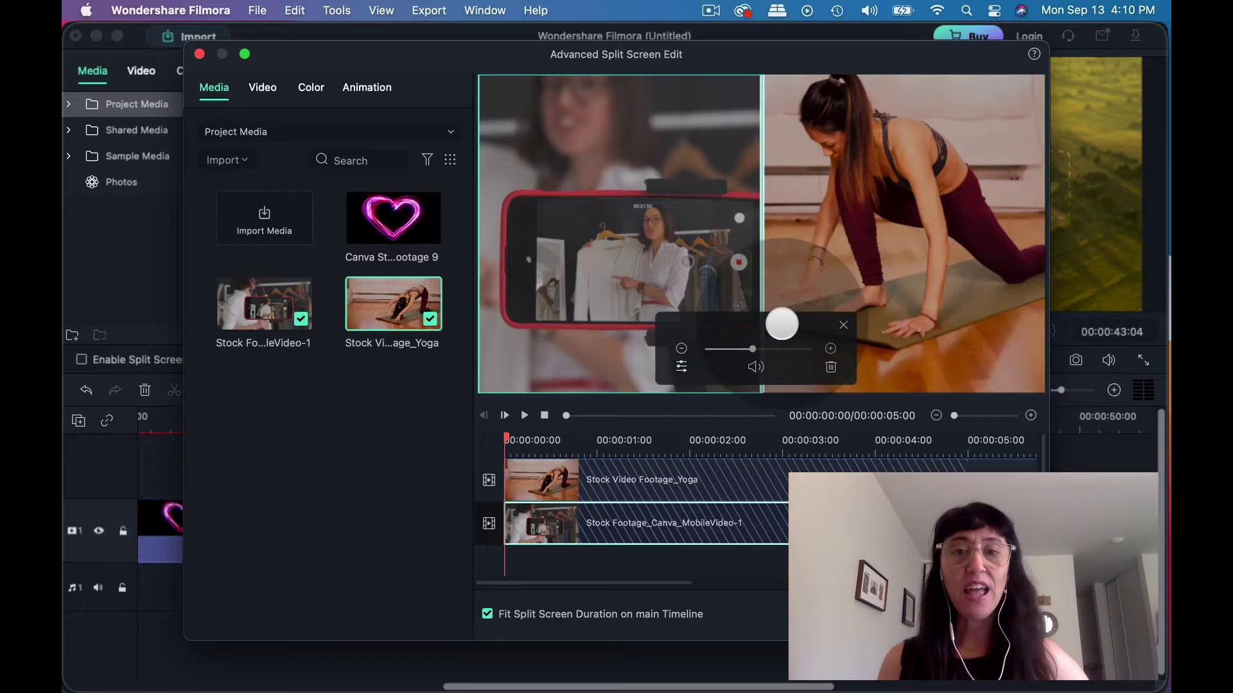
left_click(771, 376)
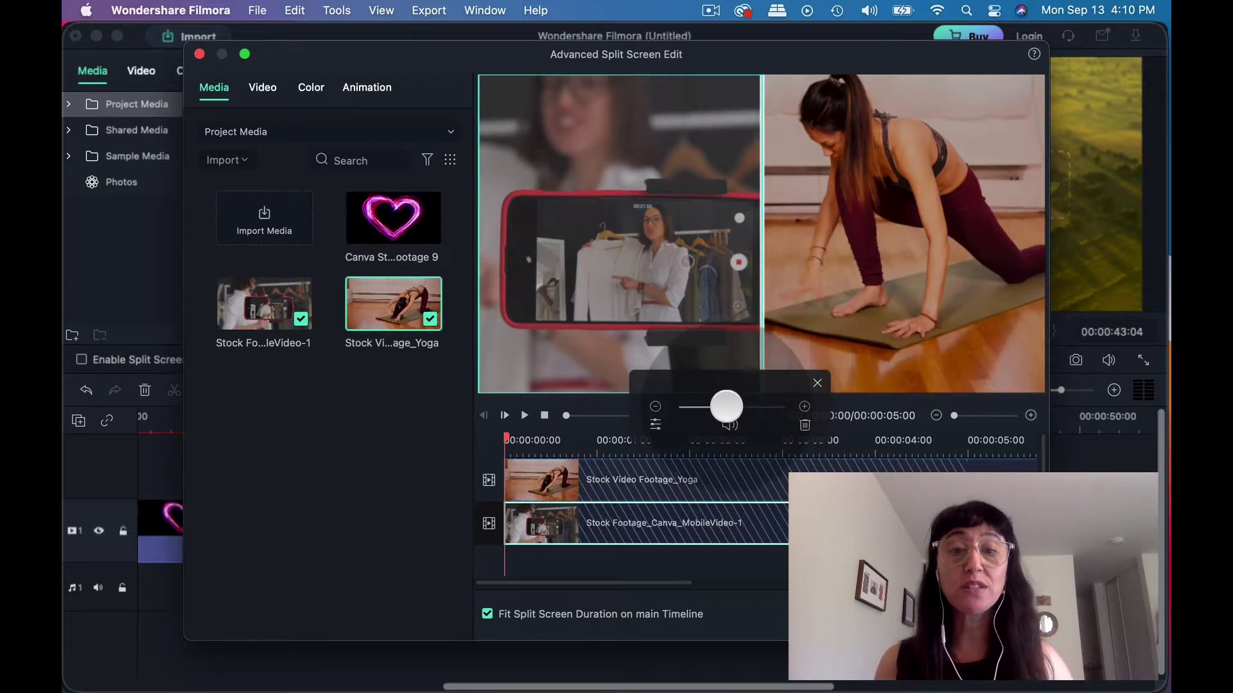
left_click_drag(710, 406, 718, 407)
left_click(817, 384)
left_click_drag(685, 283, 638, 258)
left_click_drag(732, 407, 725, 407)
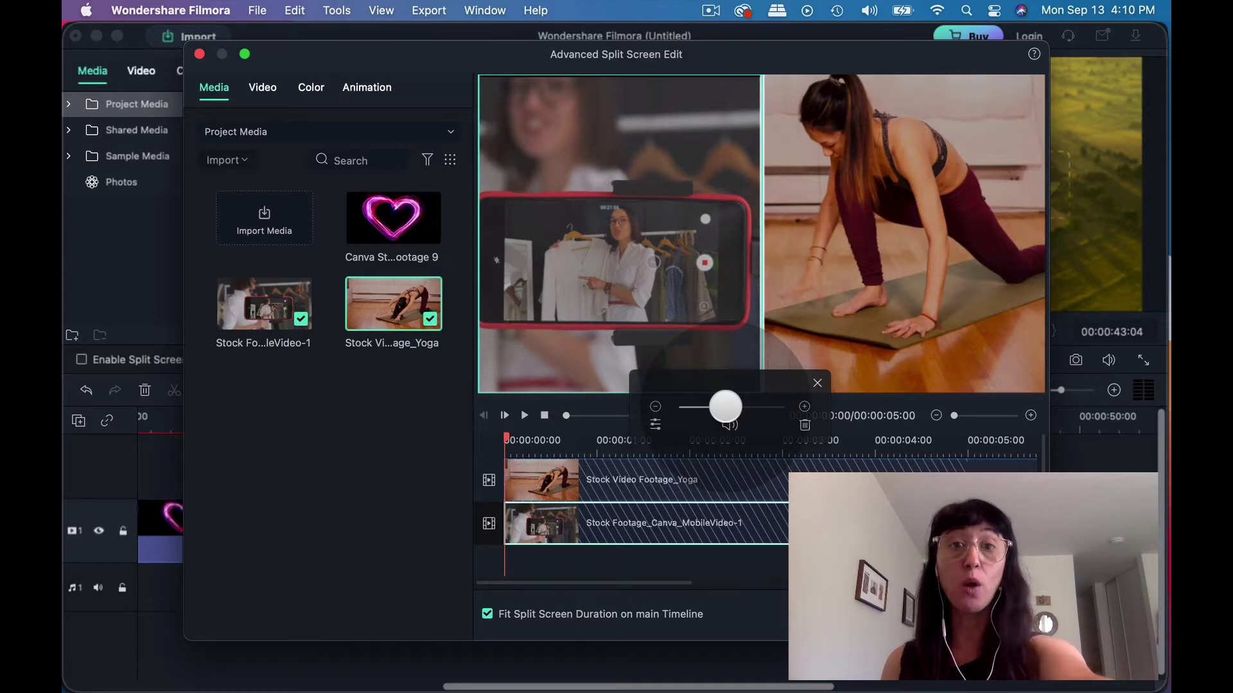
left_click_drag(725, 407, 725, 407)
left_click_drag(623, 330, 630, 333)
left_click_drag(723, 405, 727, 406)
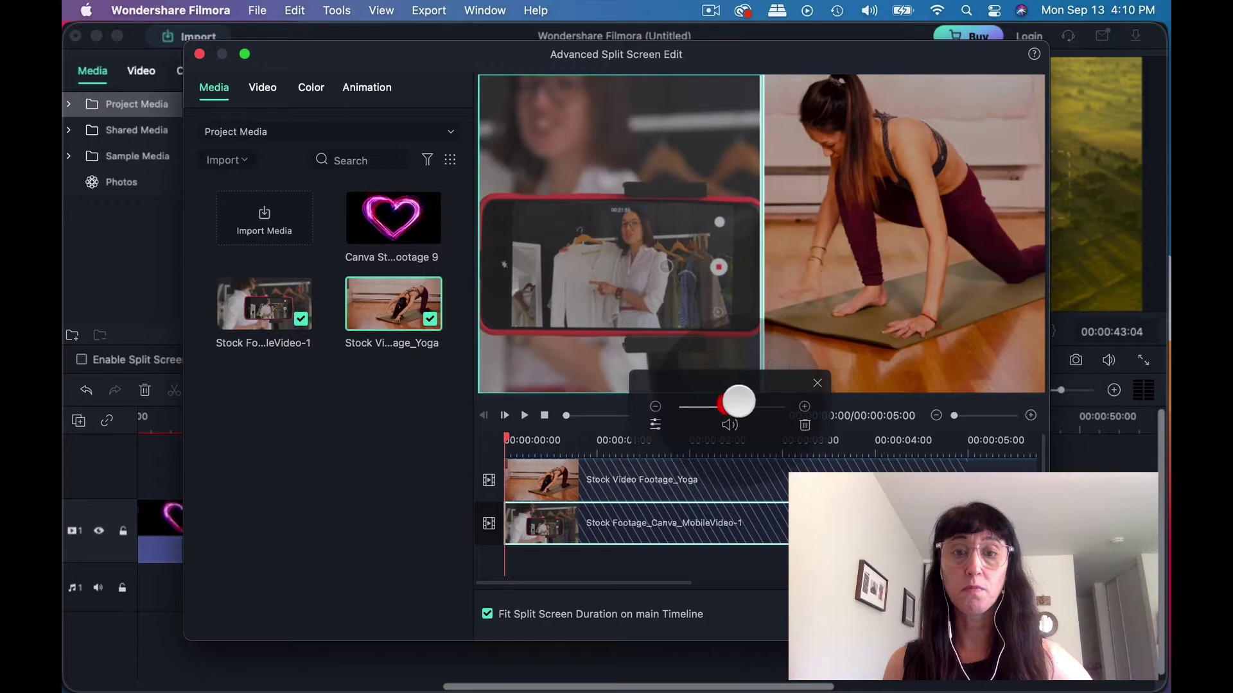
left_click(807, 374)
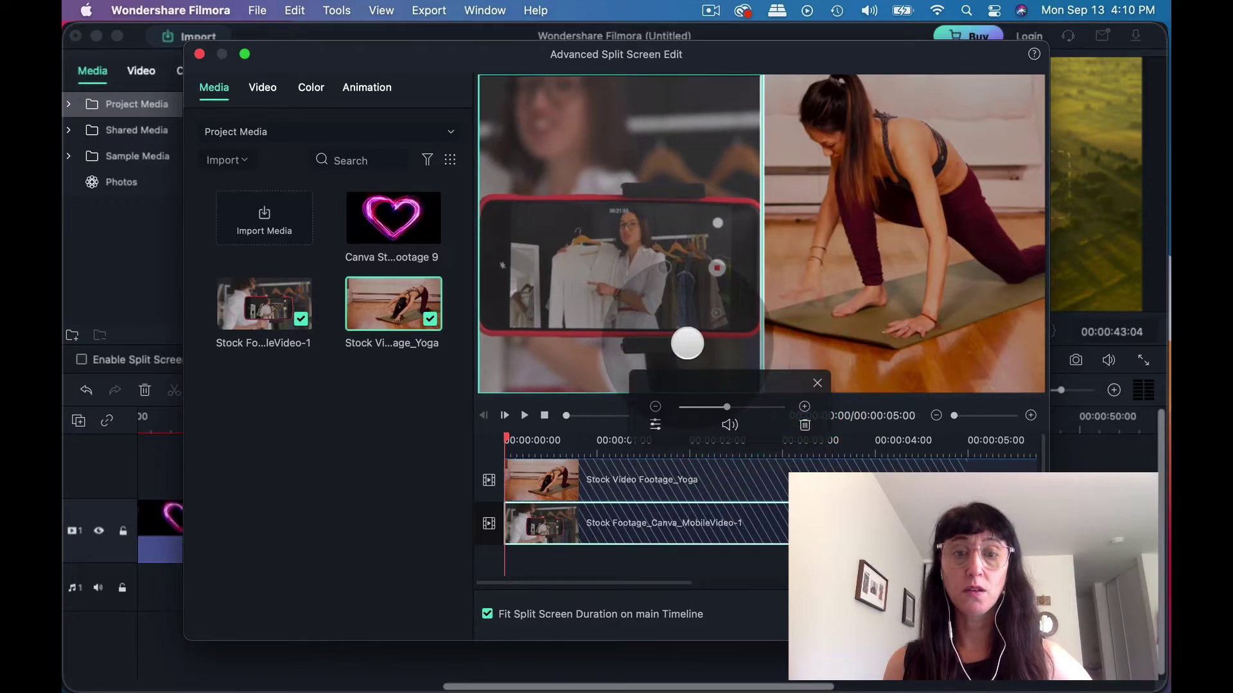
- Fine-tune the MobileVideo-1 clip in slot 1 by reducing its zoom slightly and moving it up a little
left_click(687, 344)
left_click_drag(724, 407, 726, 407)
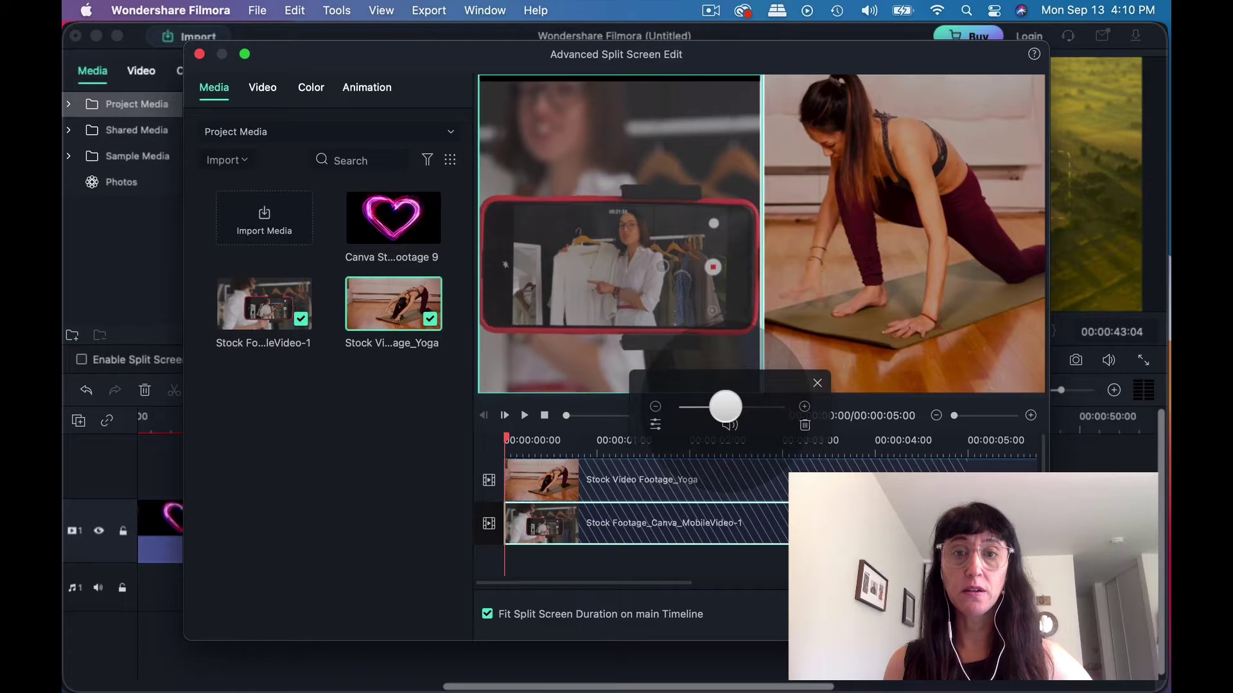
left_click(812, 377)
left_click_drag(646, 344, 645, 341)
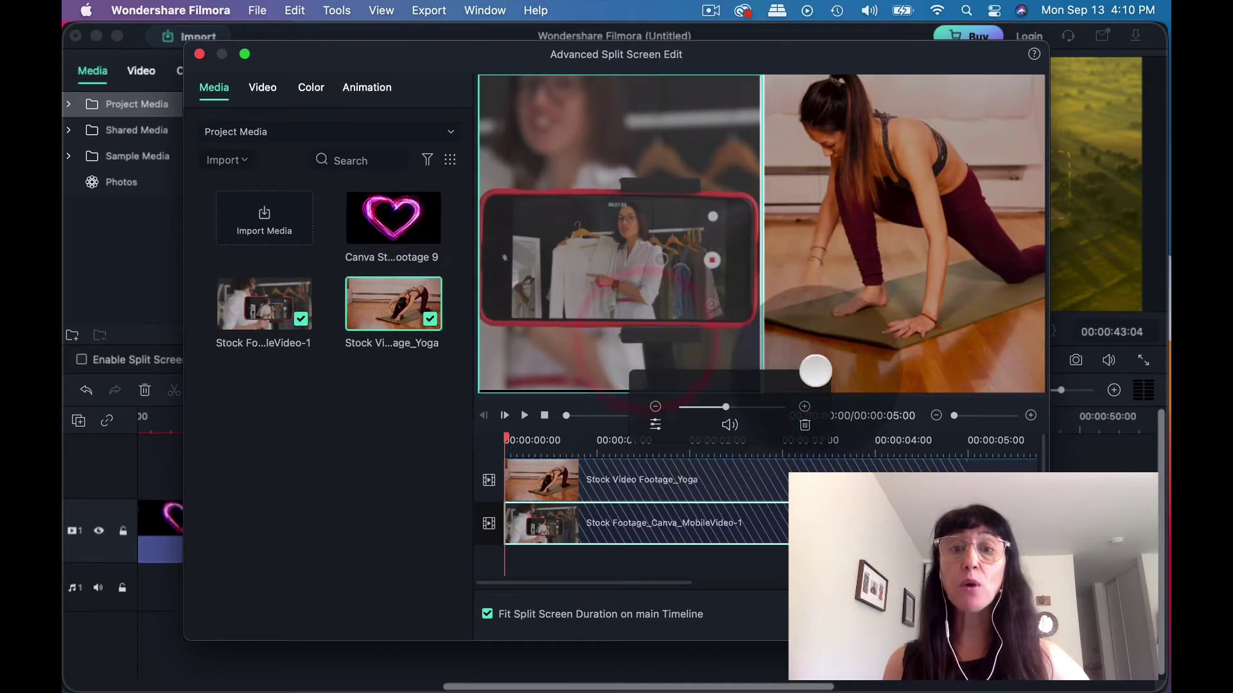
left_click(817, 383)
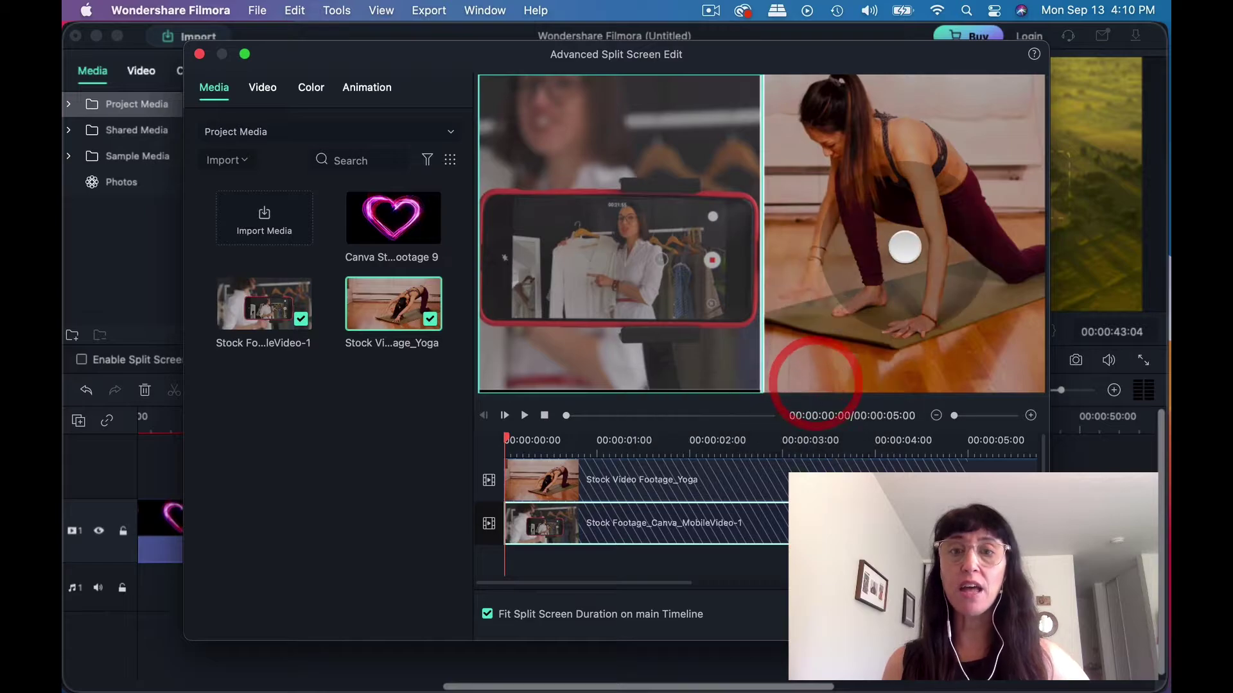
- Play the split screen preview to check how the Yoga clip is framed in slot 2
left_click(909, 301)
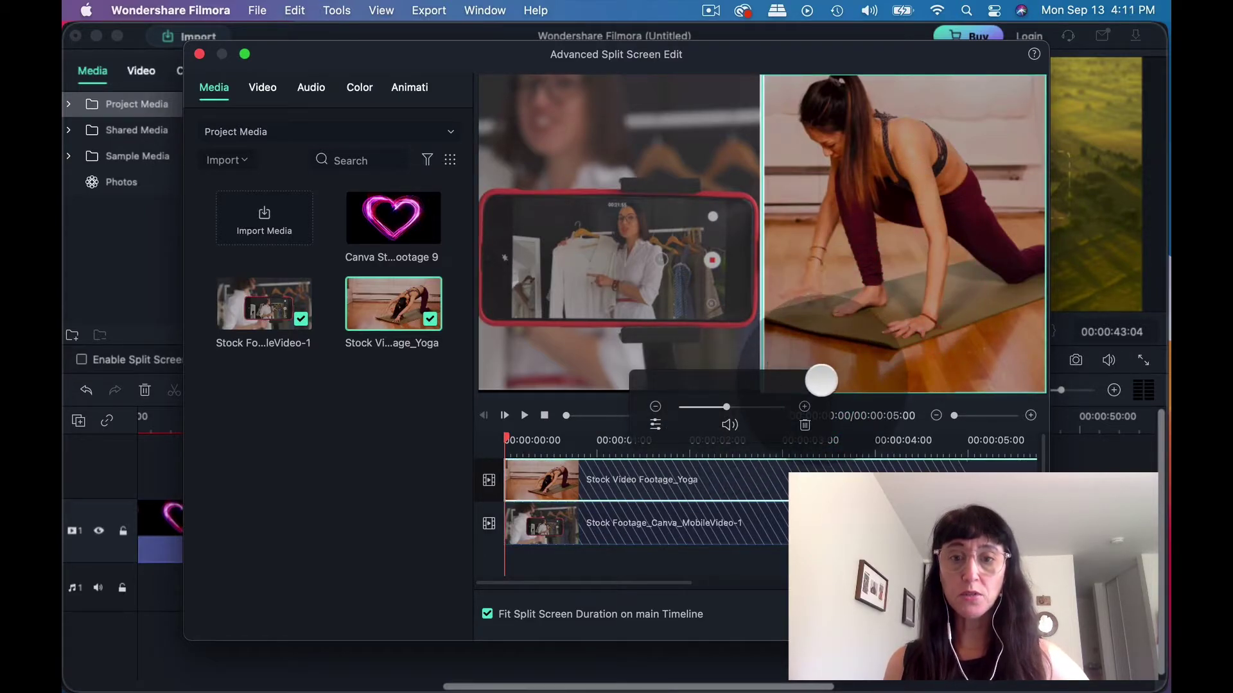
left_click(817, 383)
left_click(525, 416)
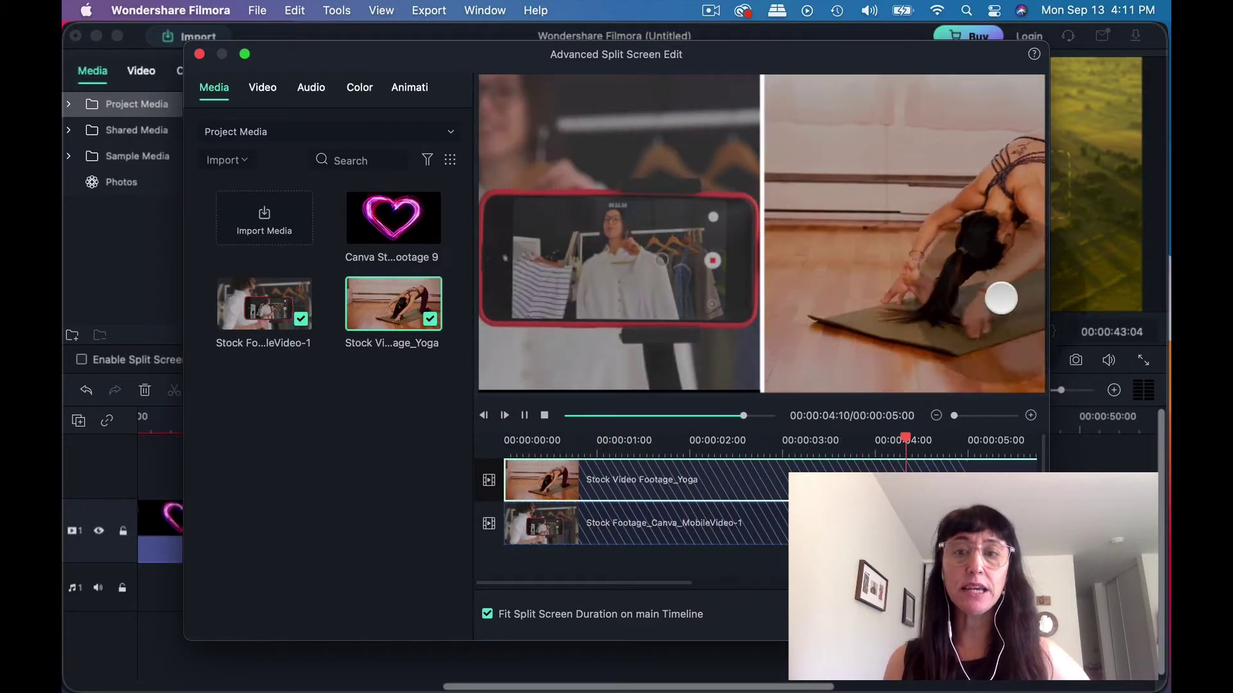
left_click(982, 262)
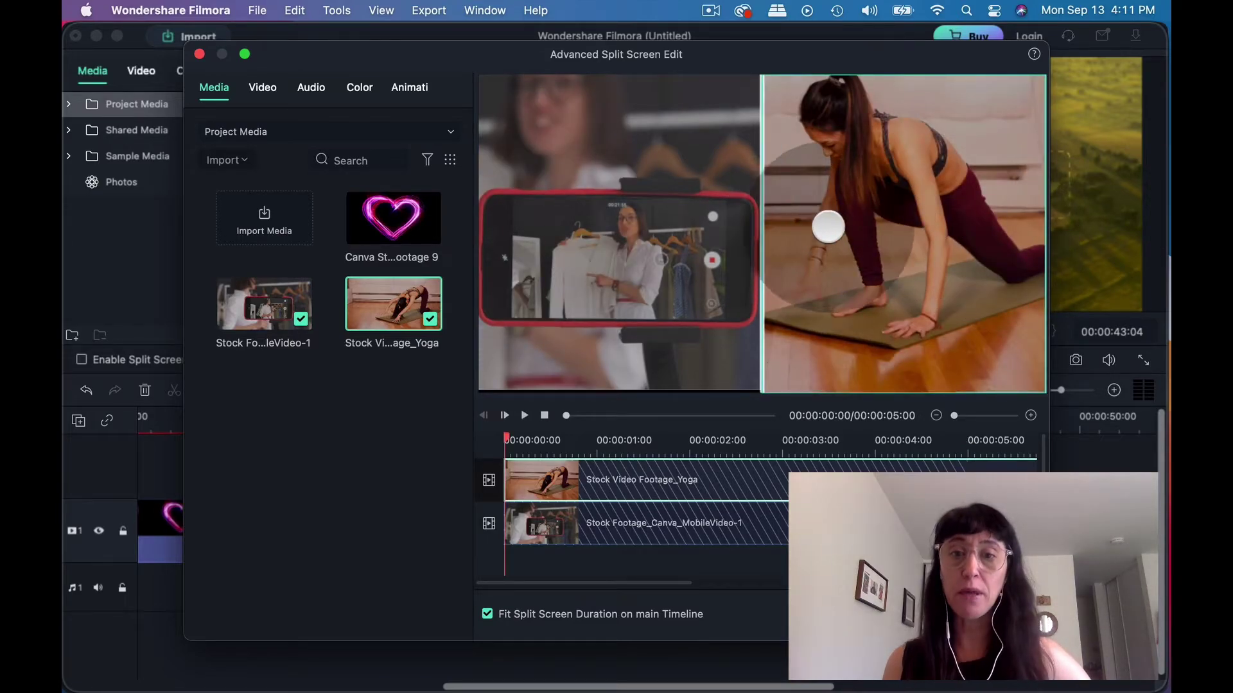
- Shift the Yoga clip slightly left inside slot 2, then play the preview and pause it partway to check the framing
left_click(887, 281)
left_click_drag(928, 248, 911, 253)
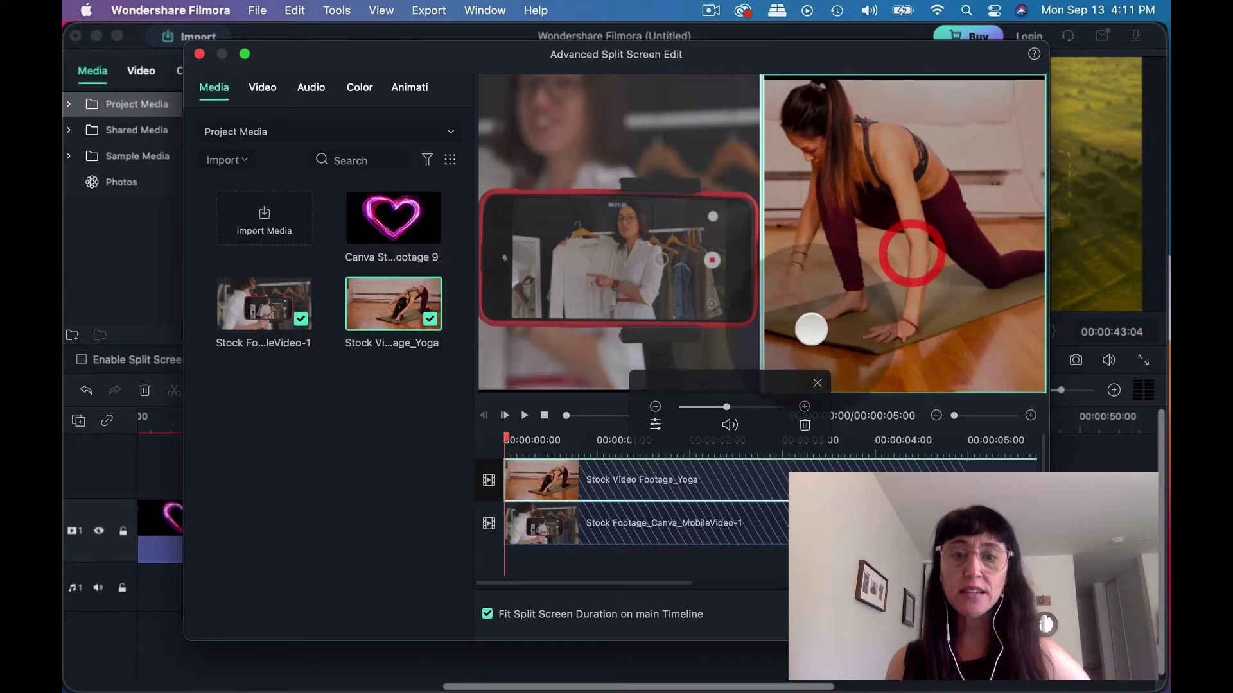
left_click(869, 318)
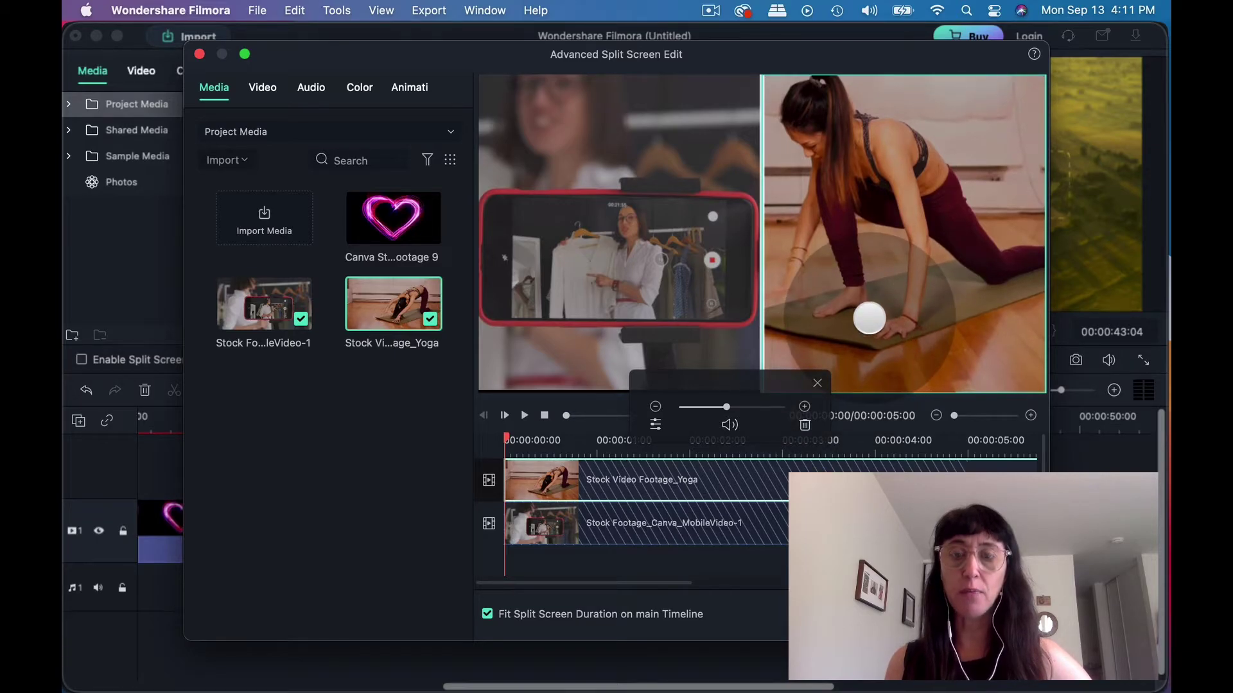
left_click(817, 383)
left_click(521, 418)
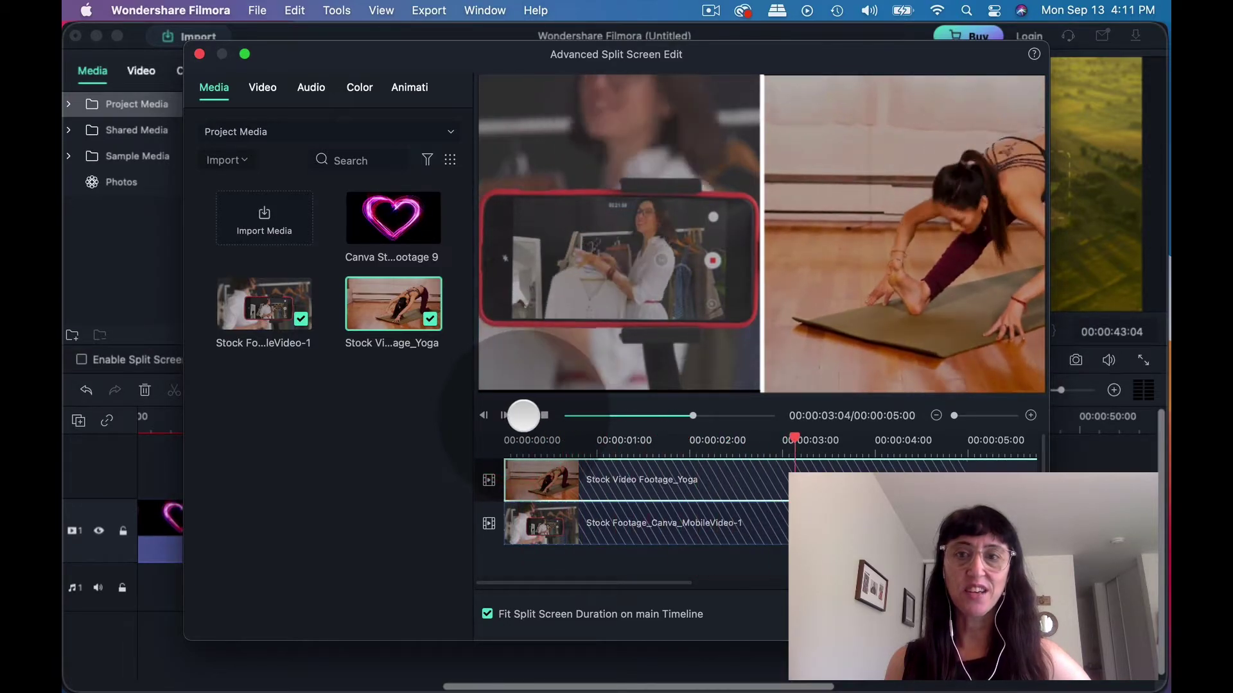
left_click(523, 416)
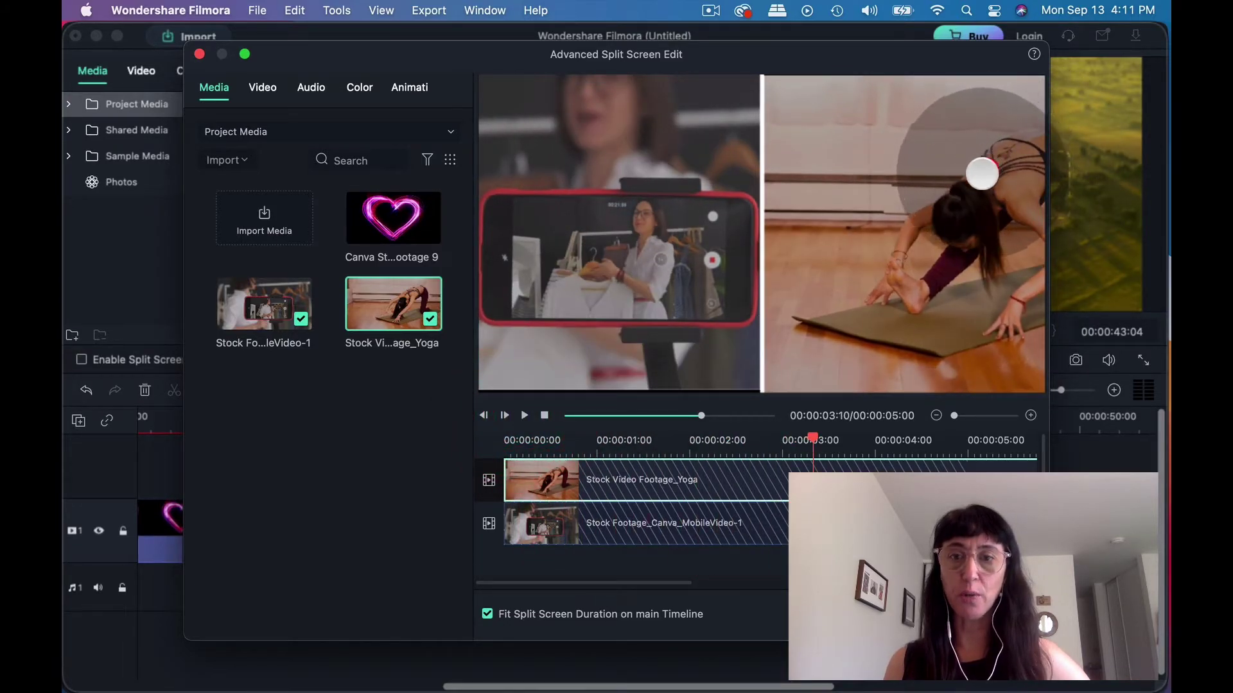
- Enlarge the Yoga clip in slot 2 to about 111.5% and reposition it to fill the panel, then play the preview
left_click(928, 225)
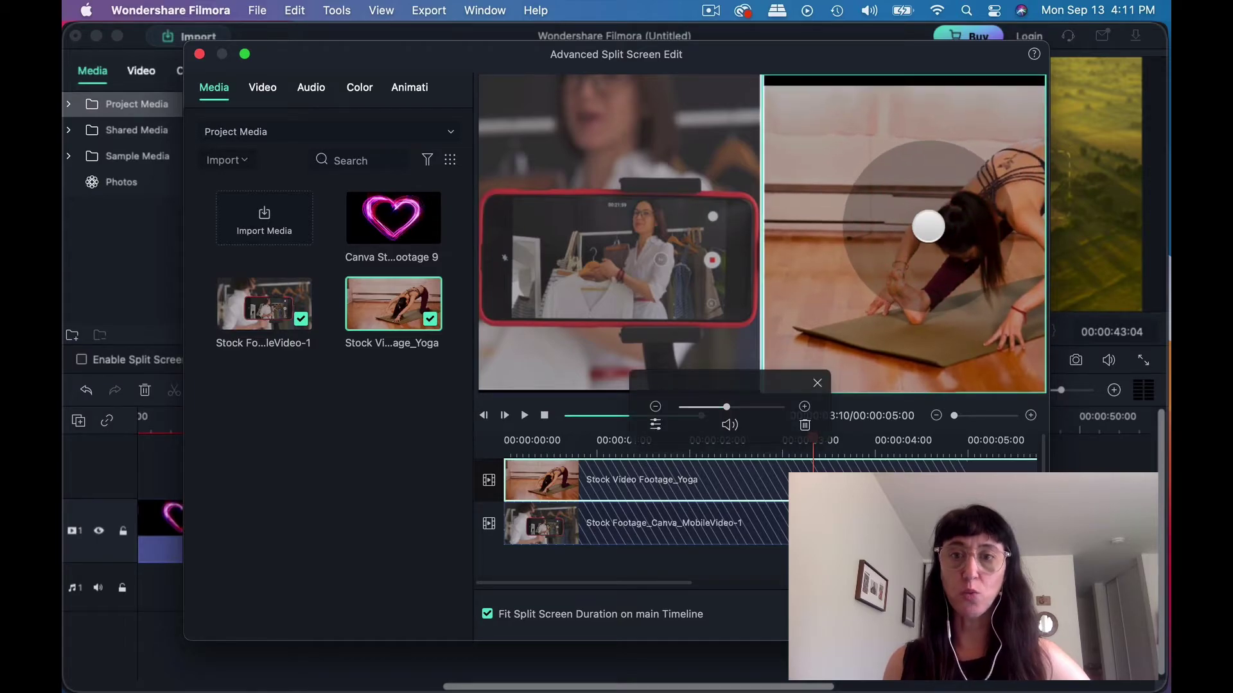
left_click(928, 225)
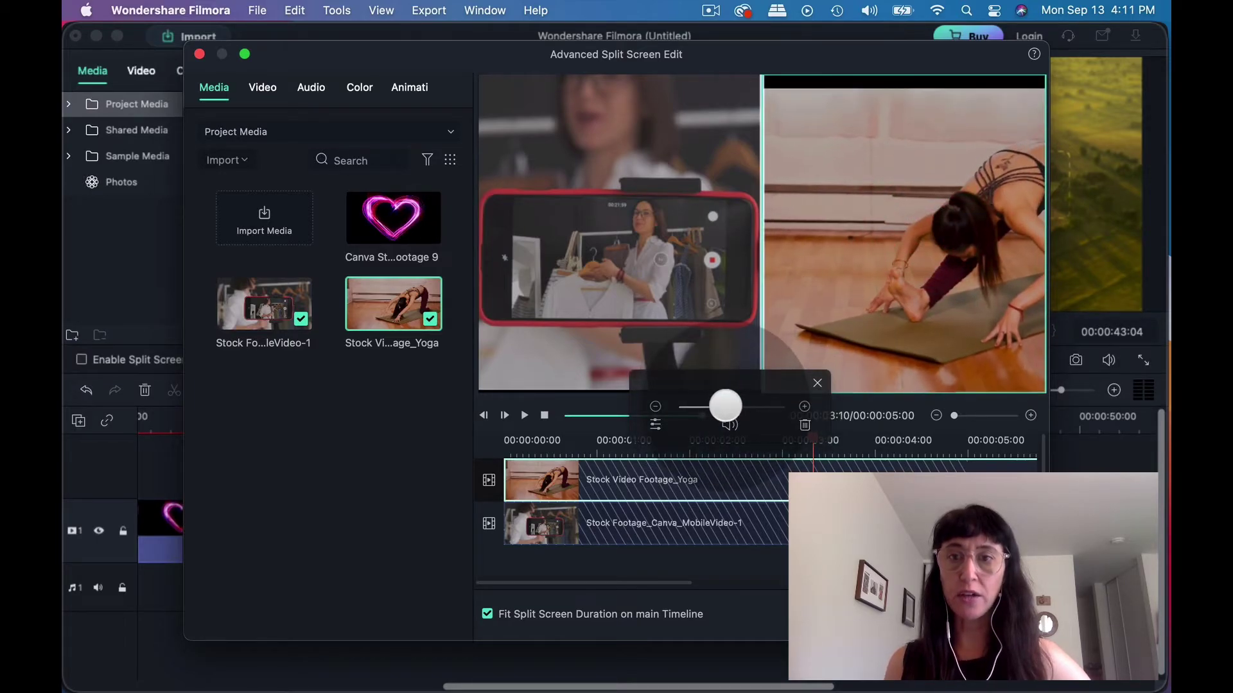
left_click_drag(726, 406, 728, 407)
left_click_drag(958, 237, 946, 240)
left_click(727, 406)
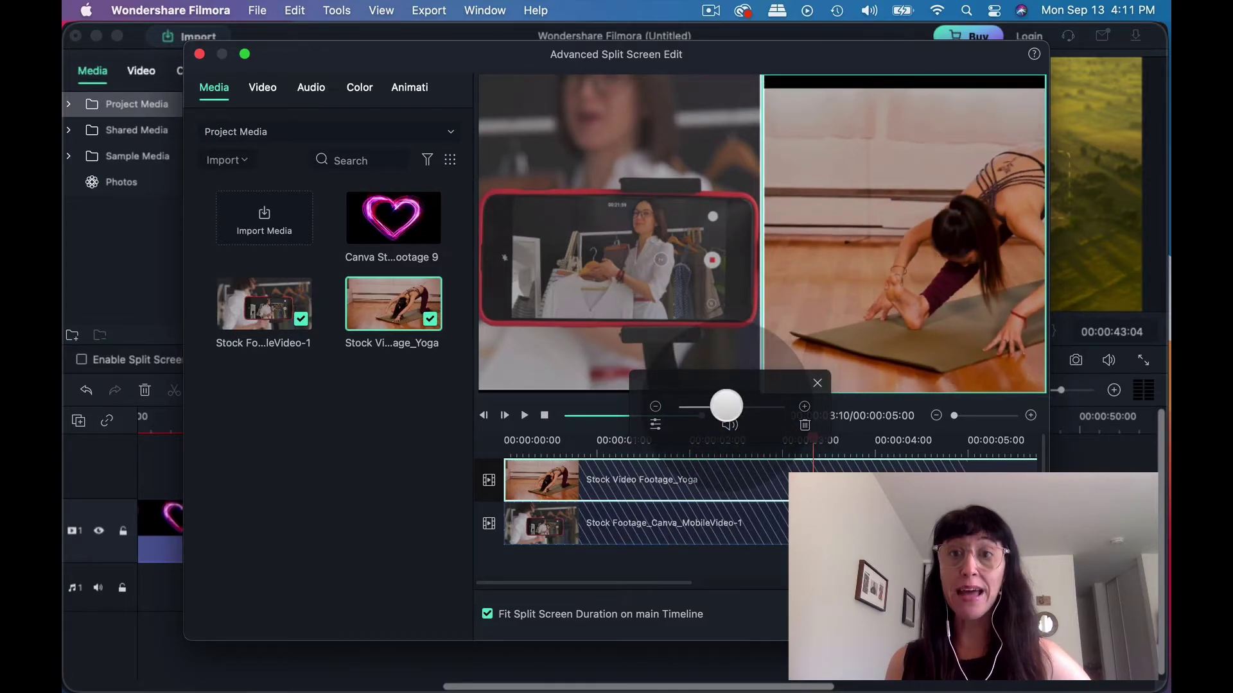
left_click_drag(726, 406, 728, 406)
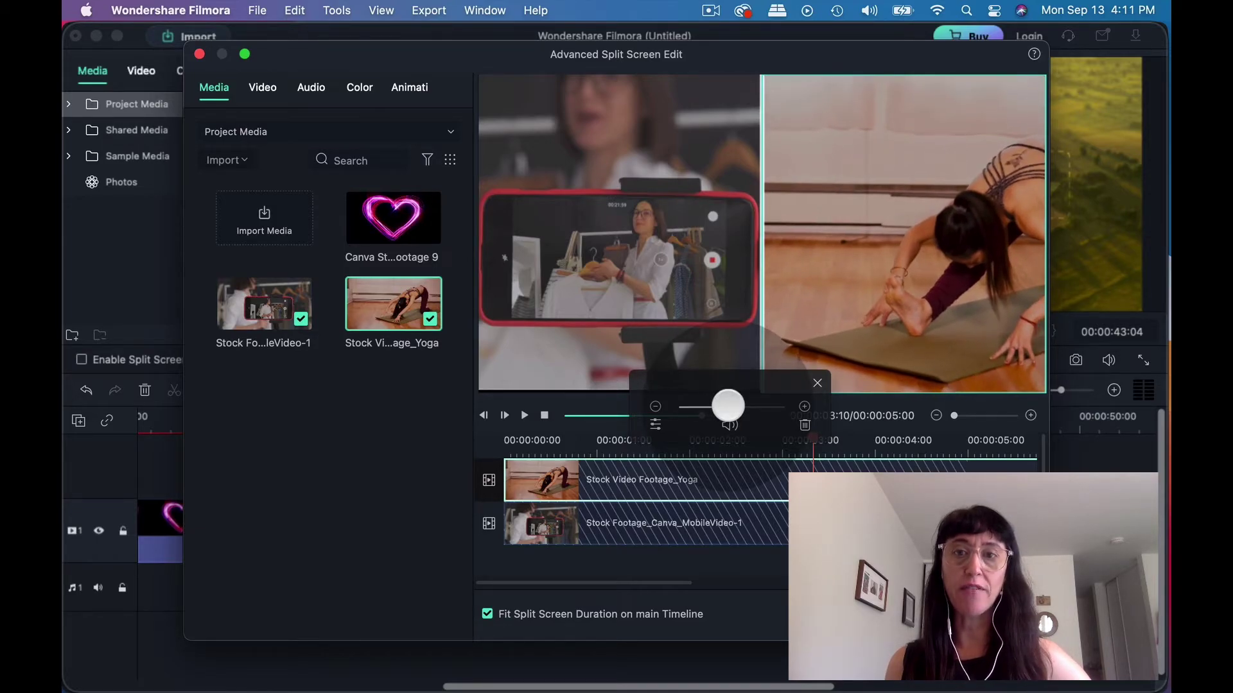
left_click(726, 406)
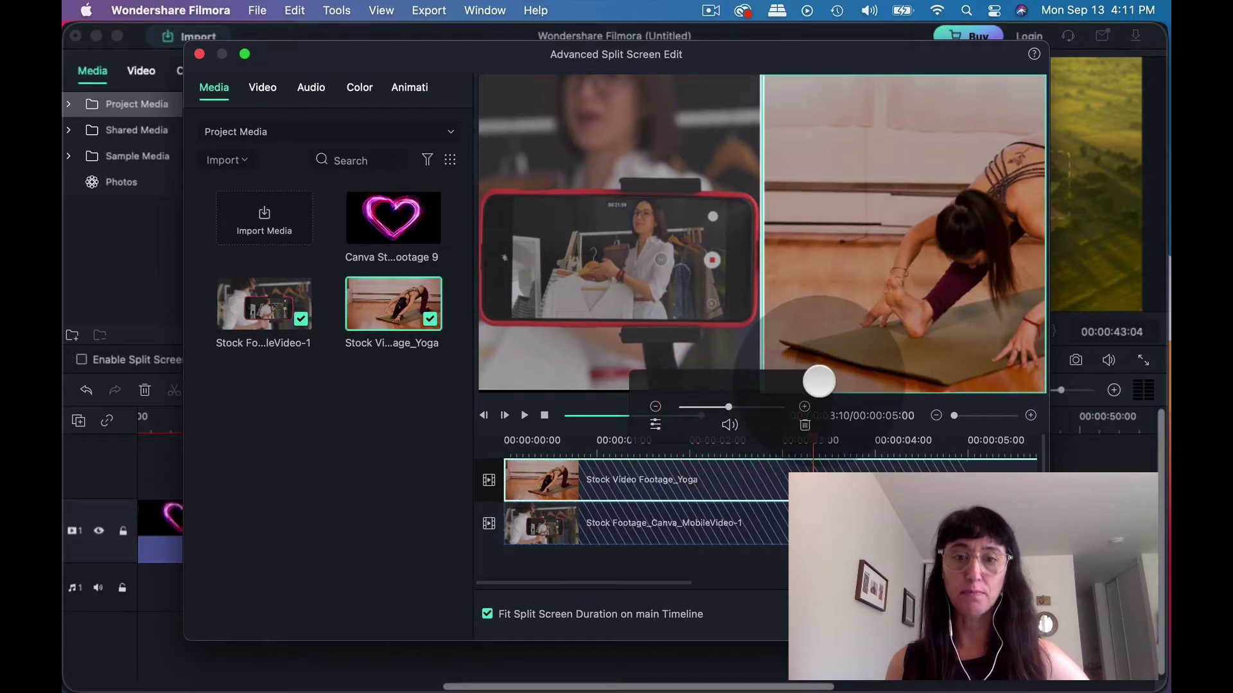
left_click(814, 378)
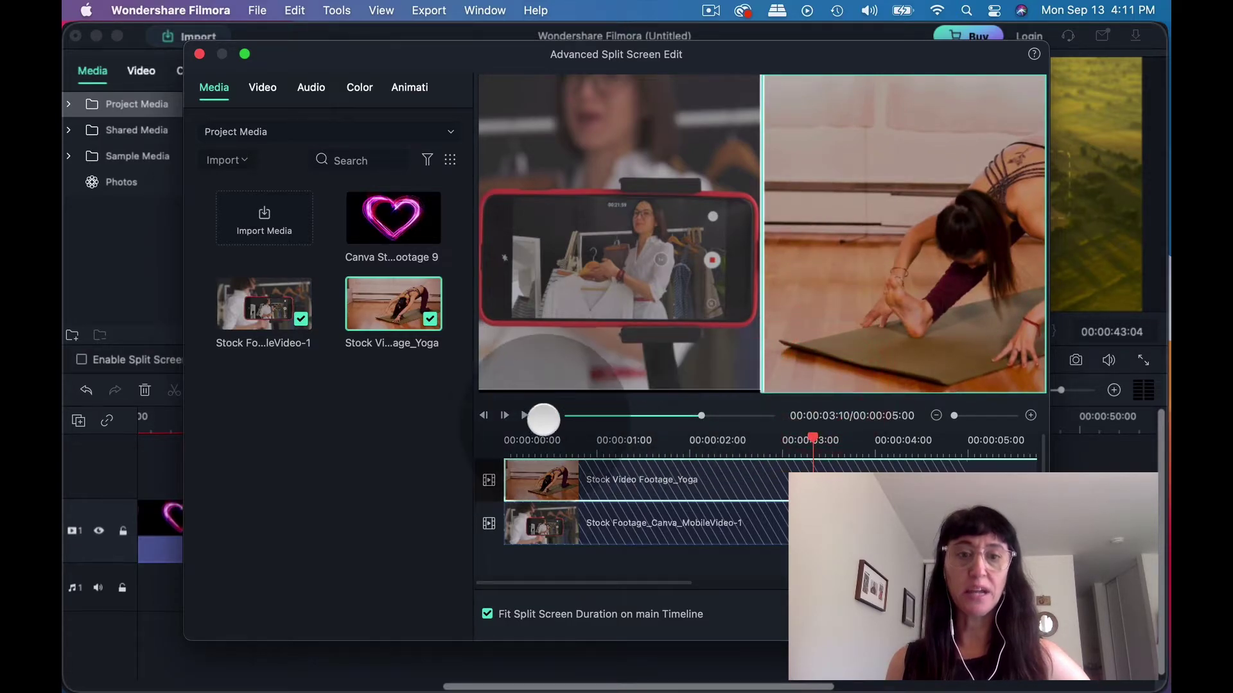
left_click(525, 416)
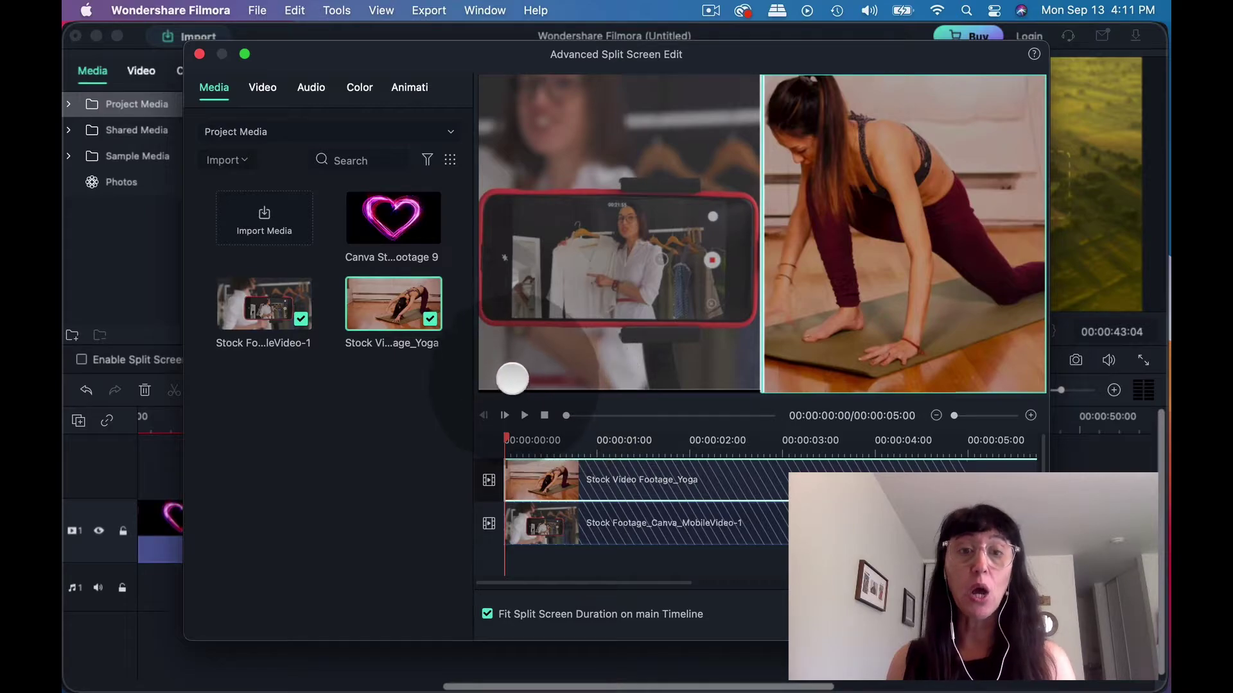
- Examine the Yoga clip's video settings, from Transform and Stabilization through Chroma Key and Lens Correction to Drop Shadow
left_click(261, 90)
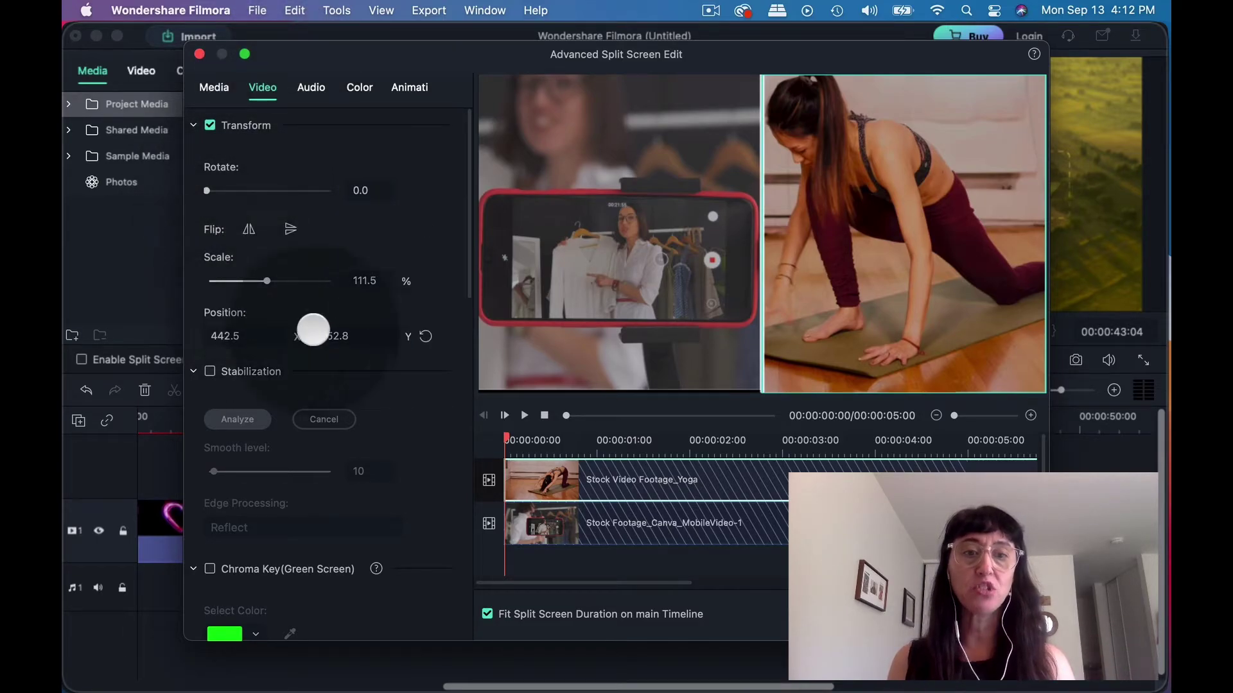
scroll(471, 233, "down", 1)
left_click_drag(472, 233, 468, 267)
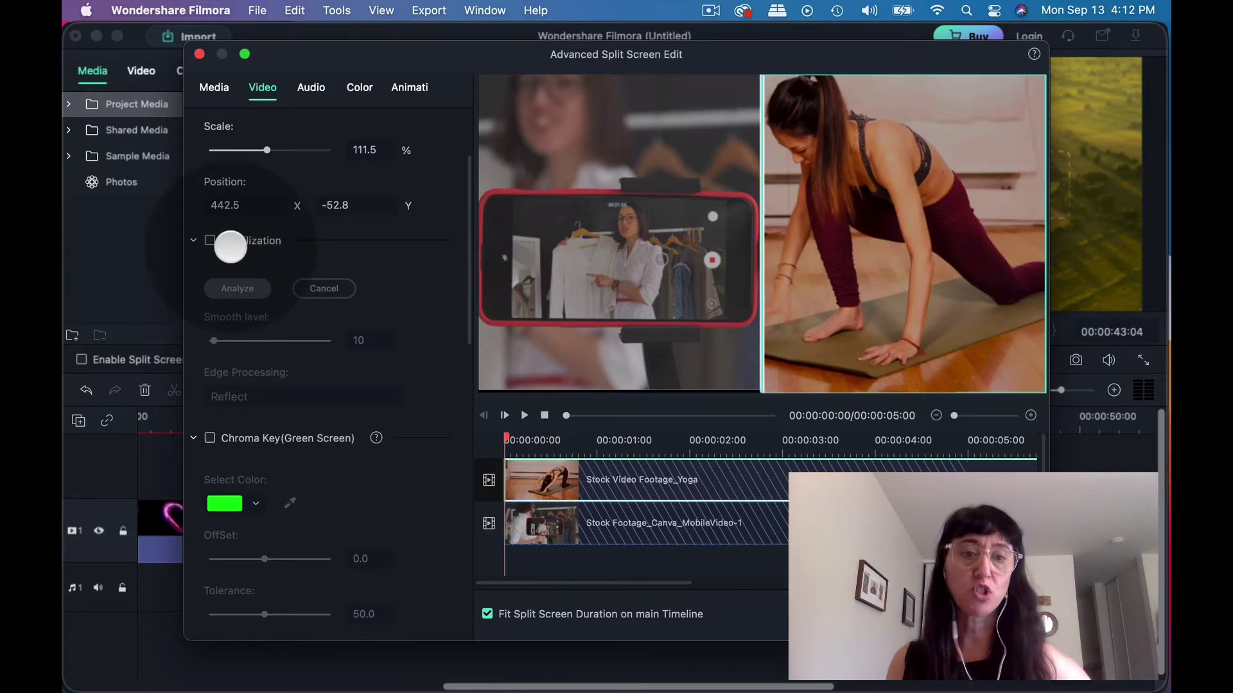
left_click_drag(468, 256, 461, 283)
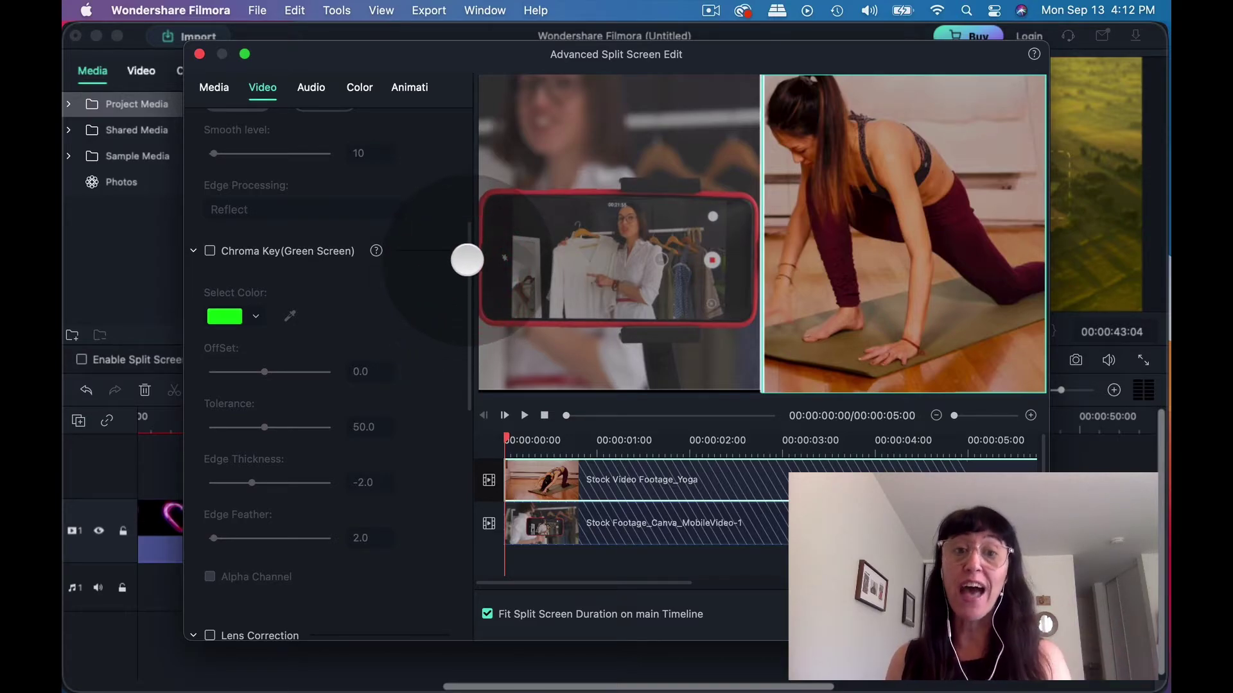
left_click_drag(467, 260, 466, 272)
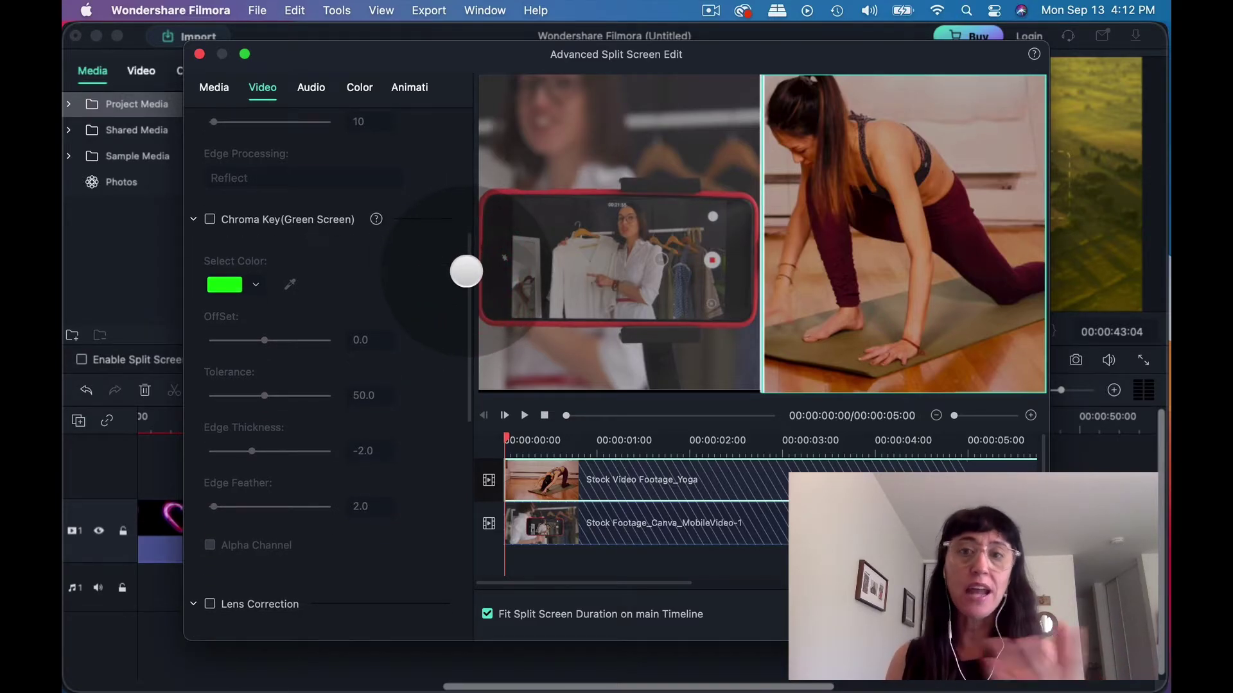
left_click_drag(466, 272, 462, 308)
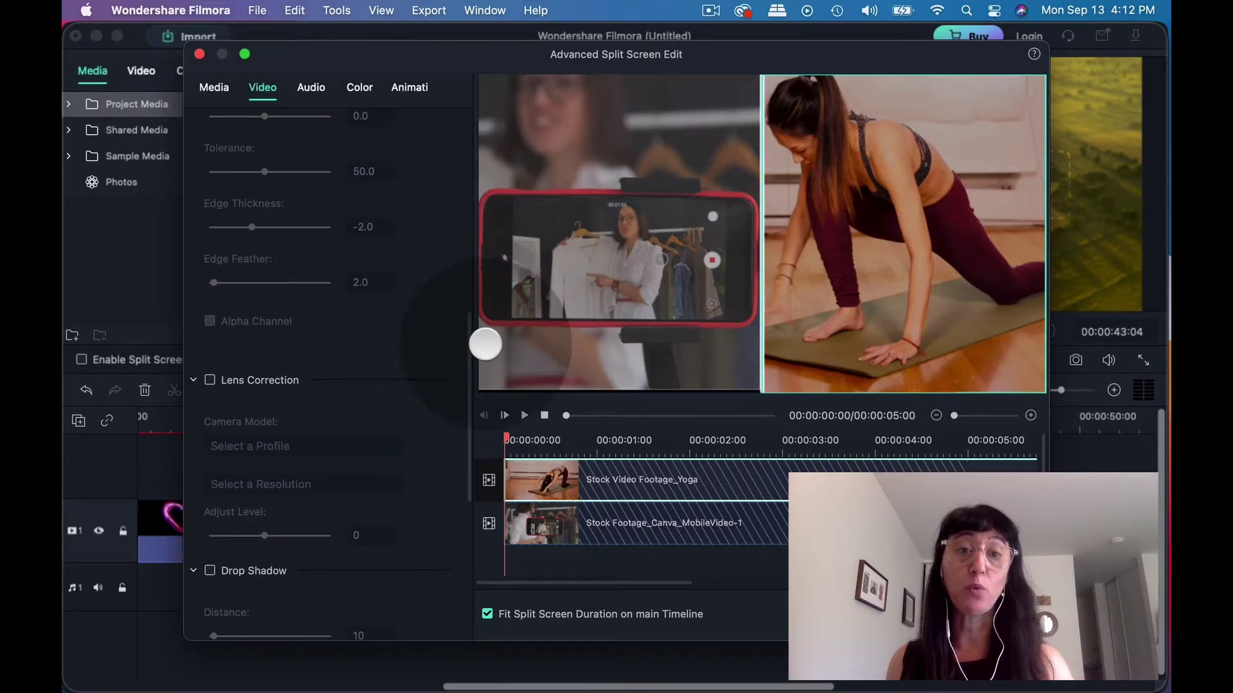
left_click_drag(469, 352, 440, 75)
- Apply the Pause animation preset to the Yoga clip in slot 2 and play the preview
left_click(404, 86)
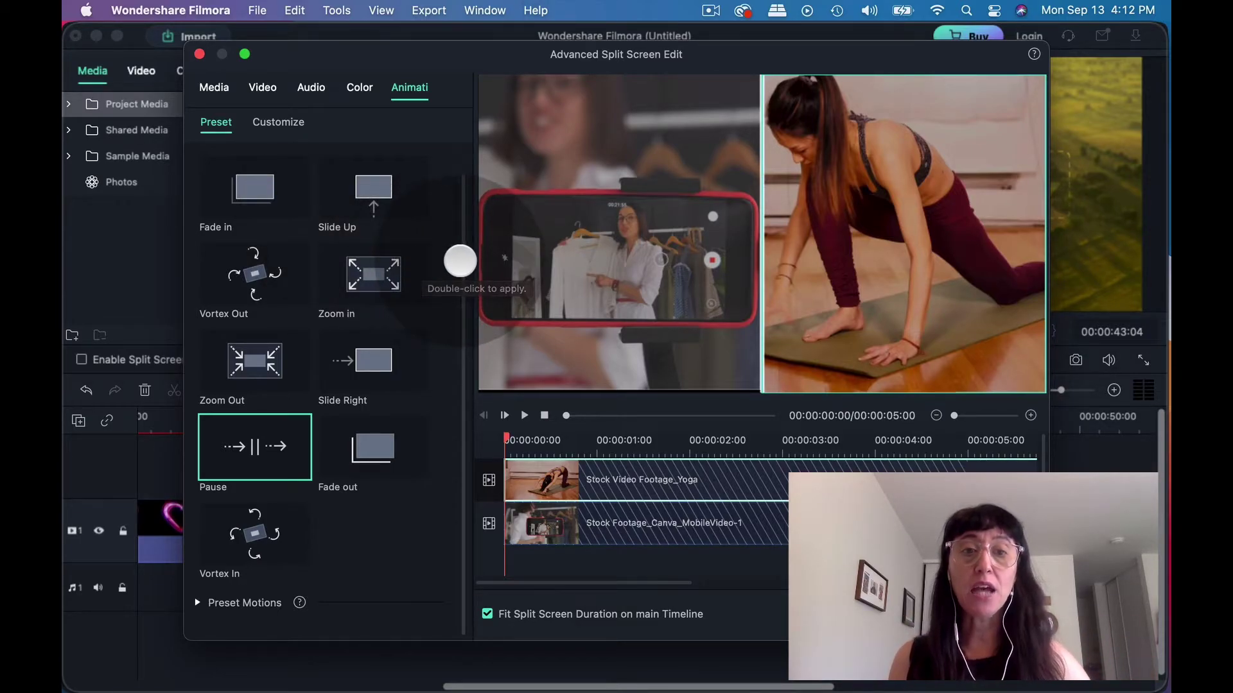
left_click(459, 282)
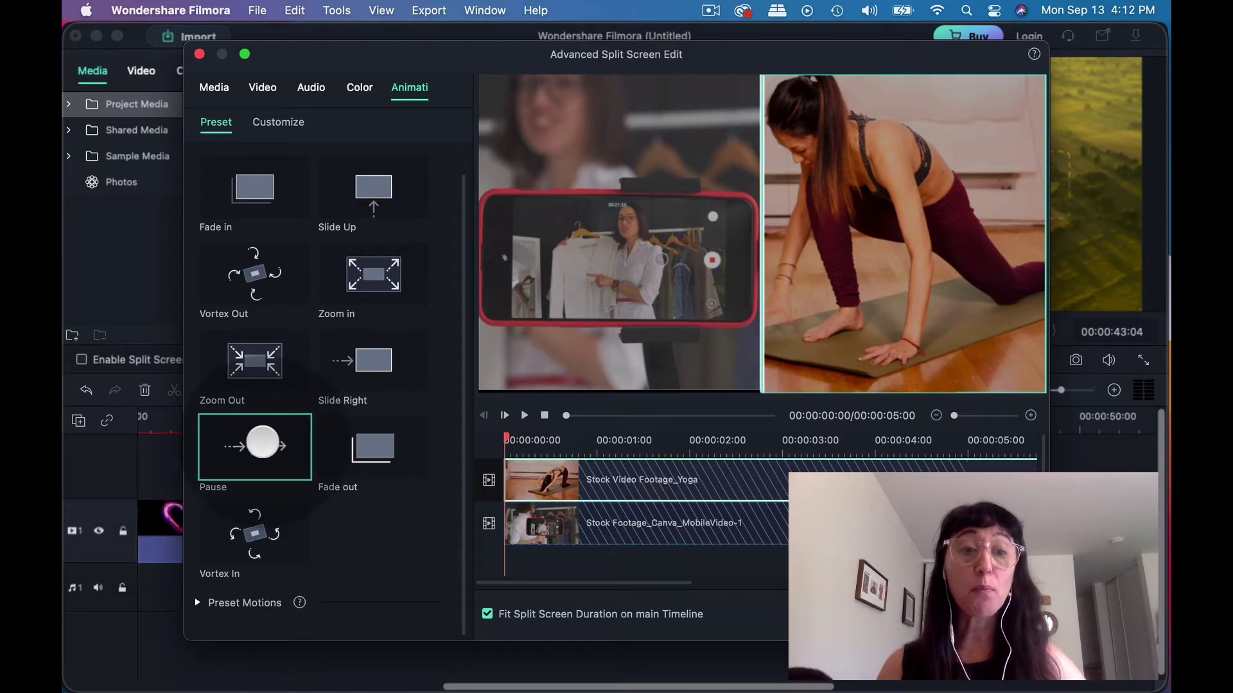
left_click(265, 438)
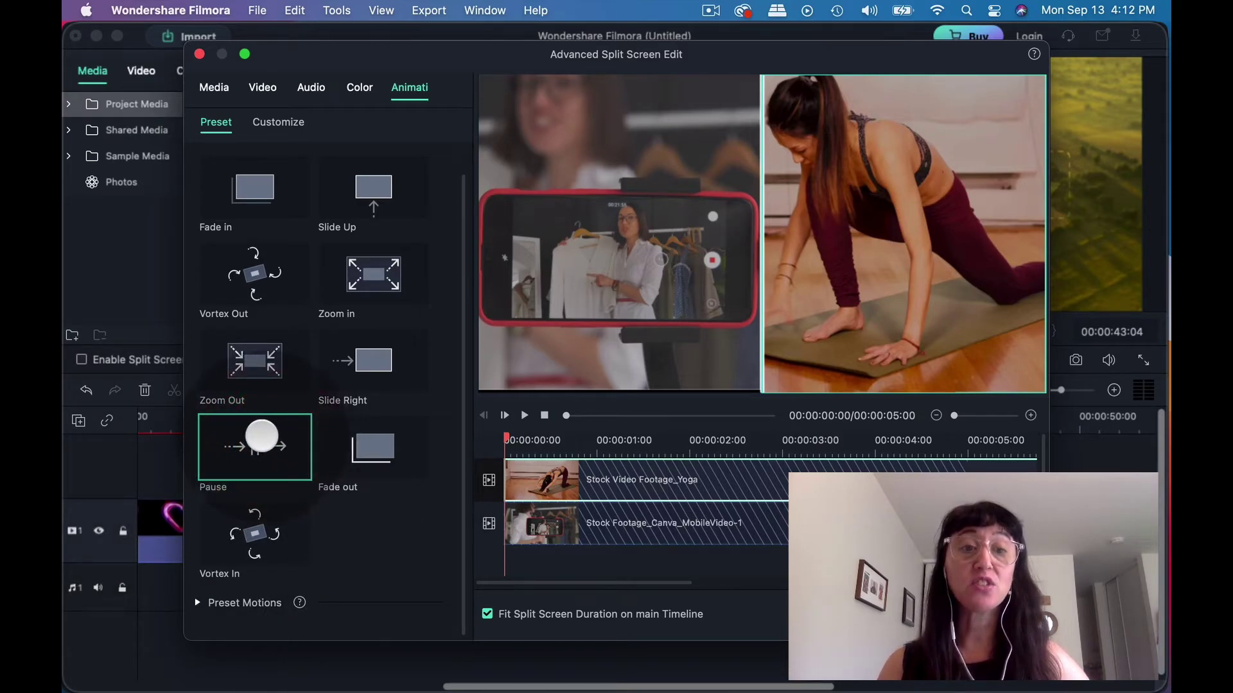
left_click(633, 245)
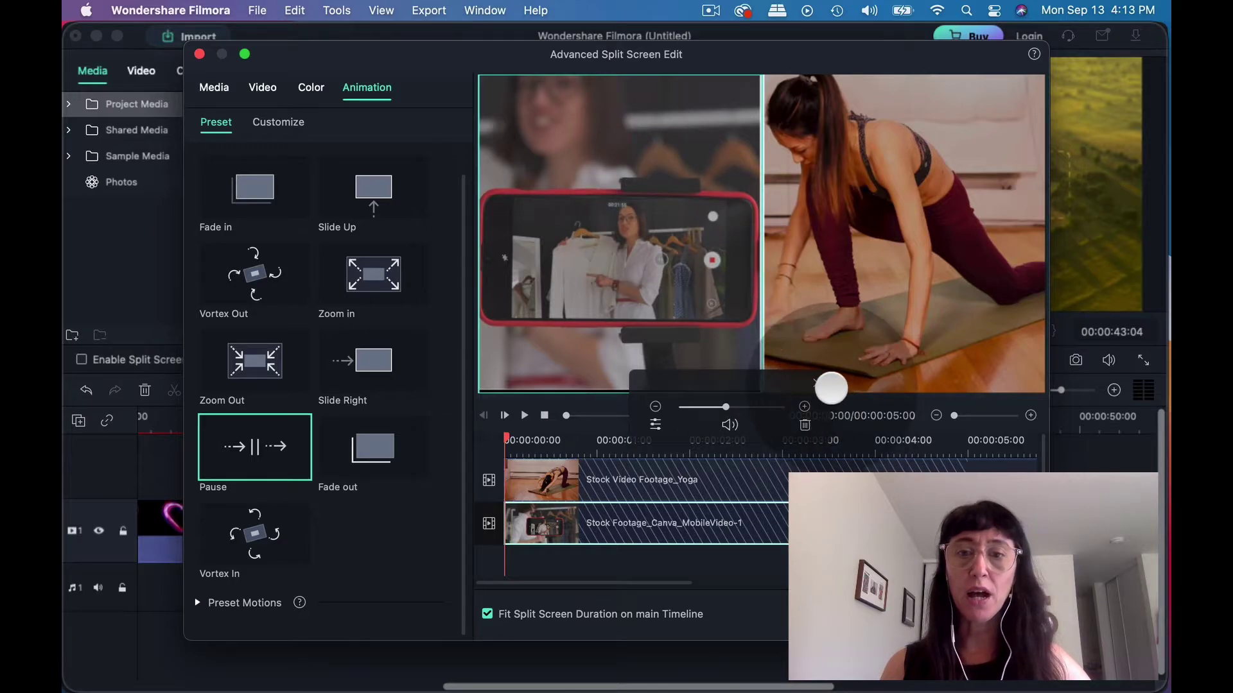
left_click(820, 383)
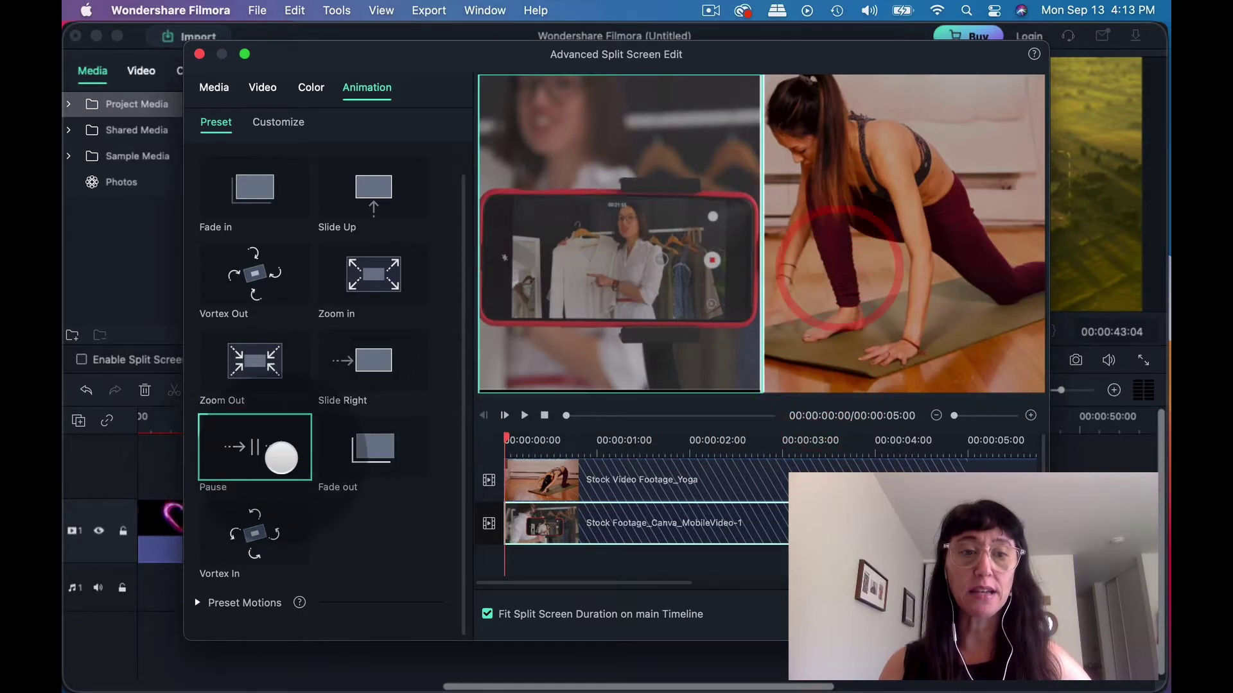
left_click(831, 248)
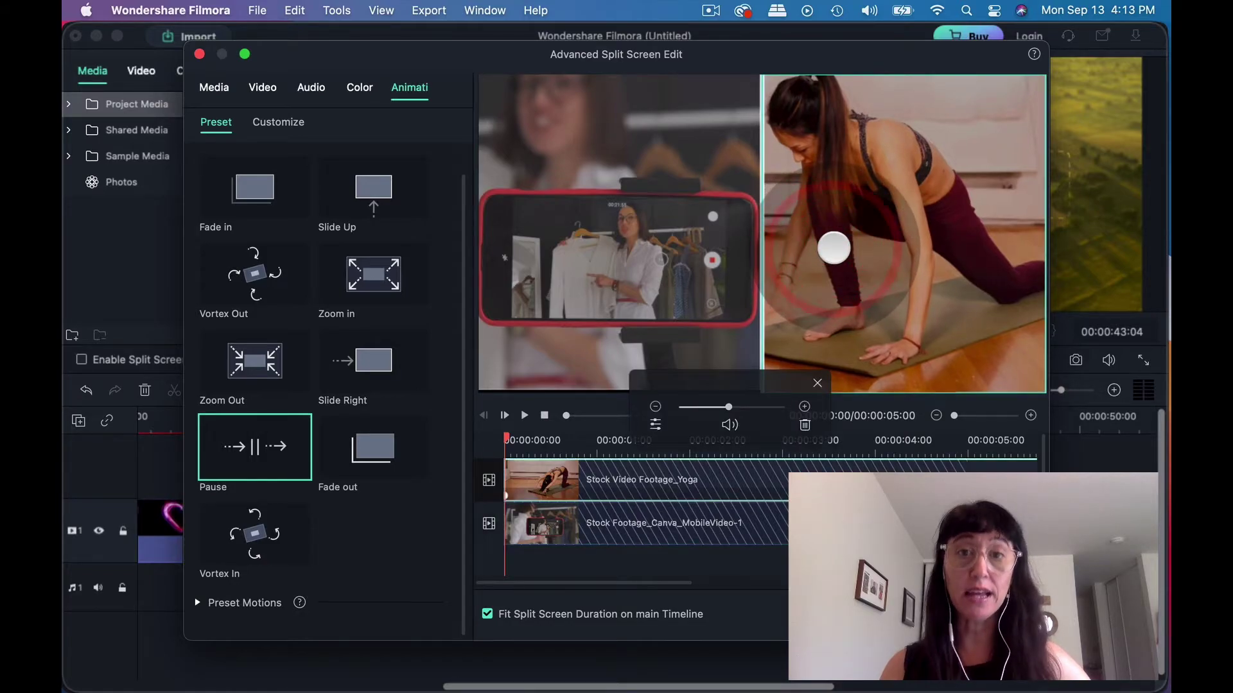
left_click(814, 382)
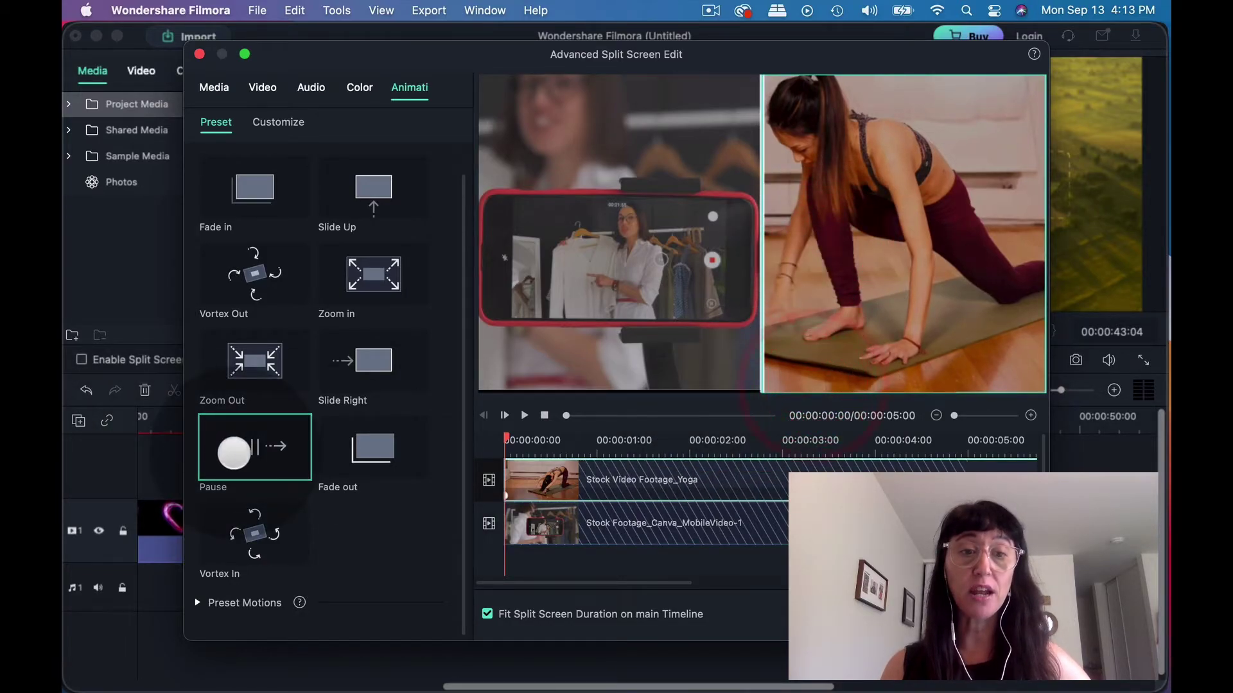
left_click(864, 231)
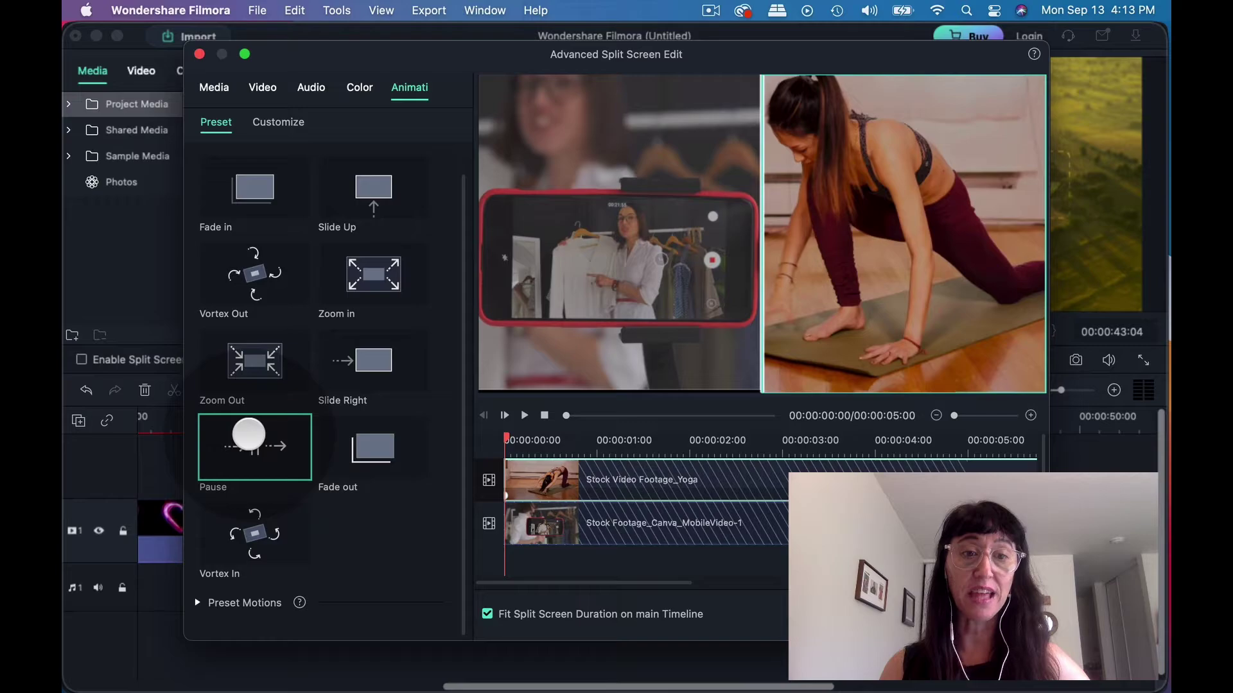
left_click(248, 433)
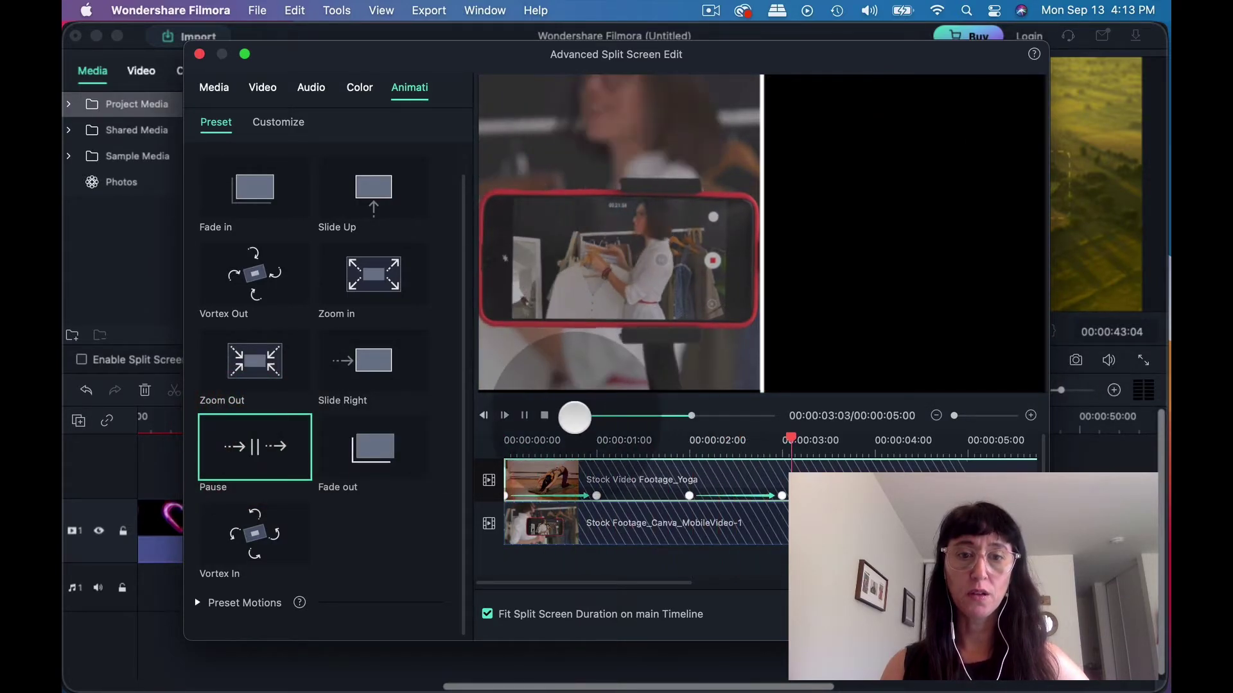
left_click(524, 416)
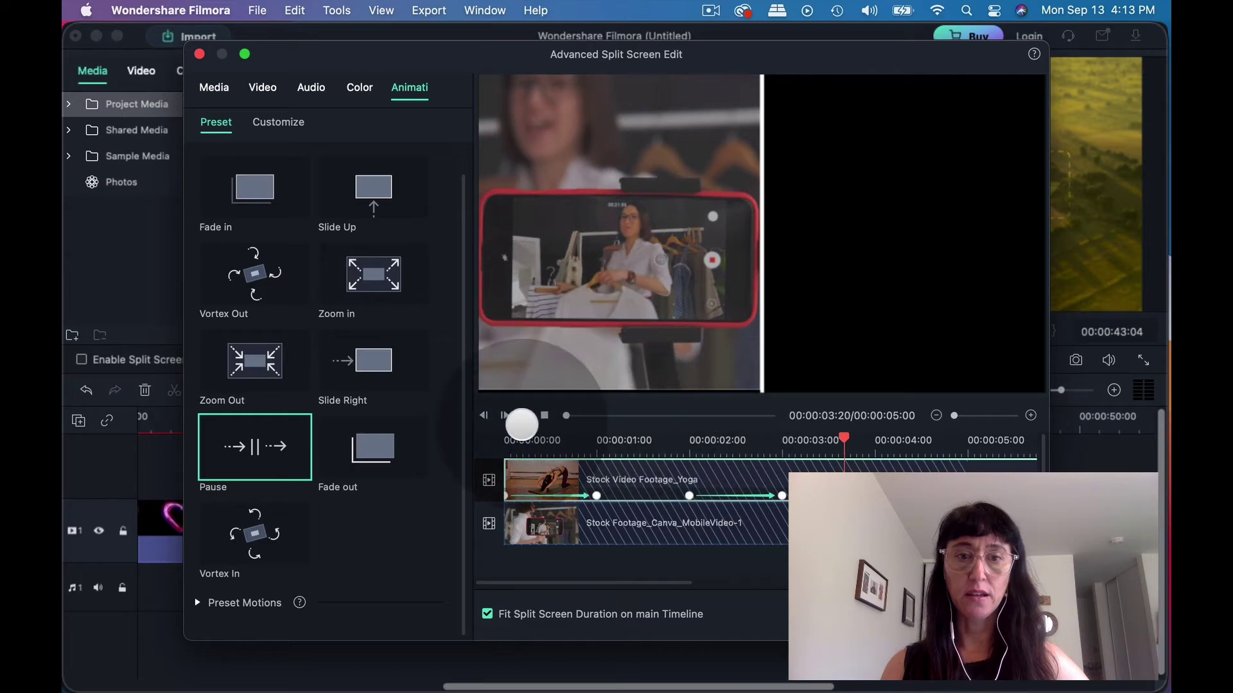
left_click(496, 420)
- Apply the same Pause animation preset to the MobileVideo-1 clip in slot 1 and preview it
left_click(642, 324)
left_click(627, 319)
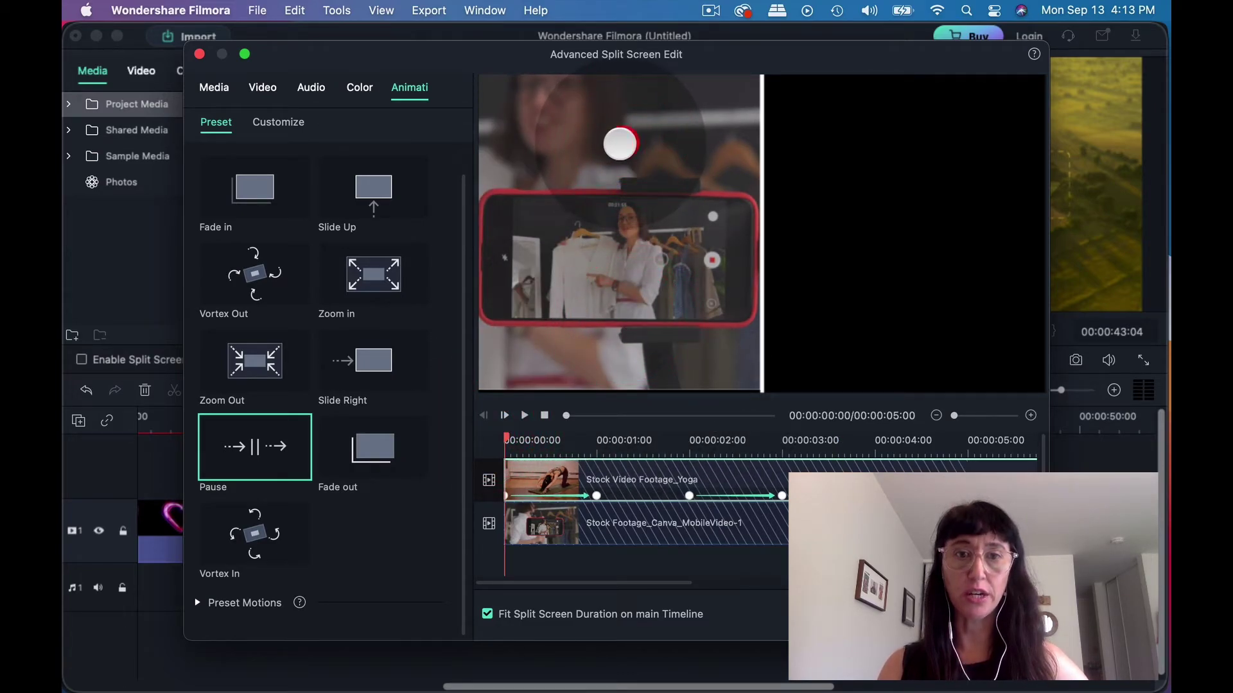
left_click(601, 220)
left_click(585, 229)
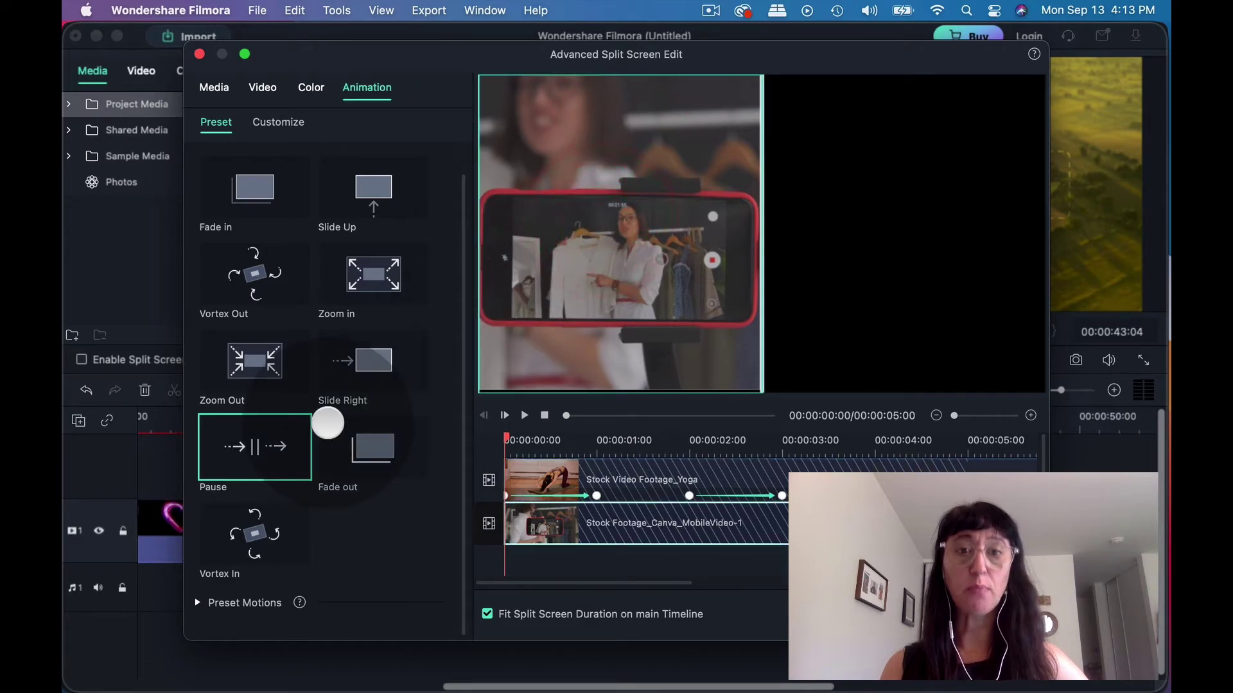
left_click(263, 447)
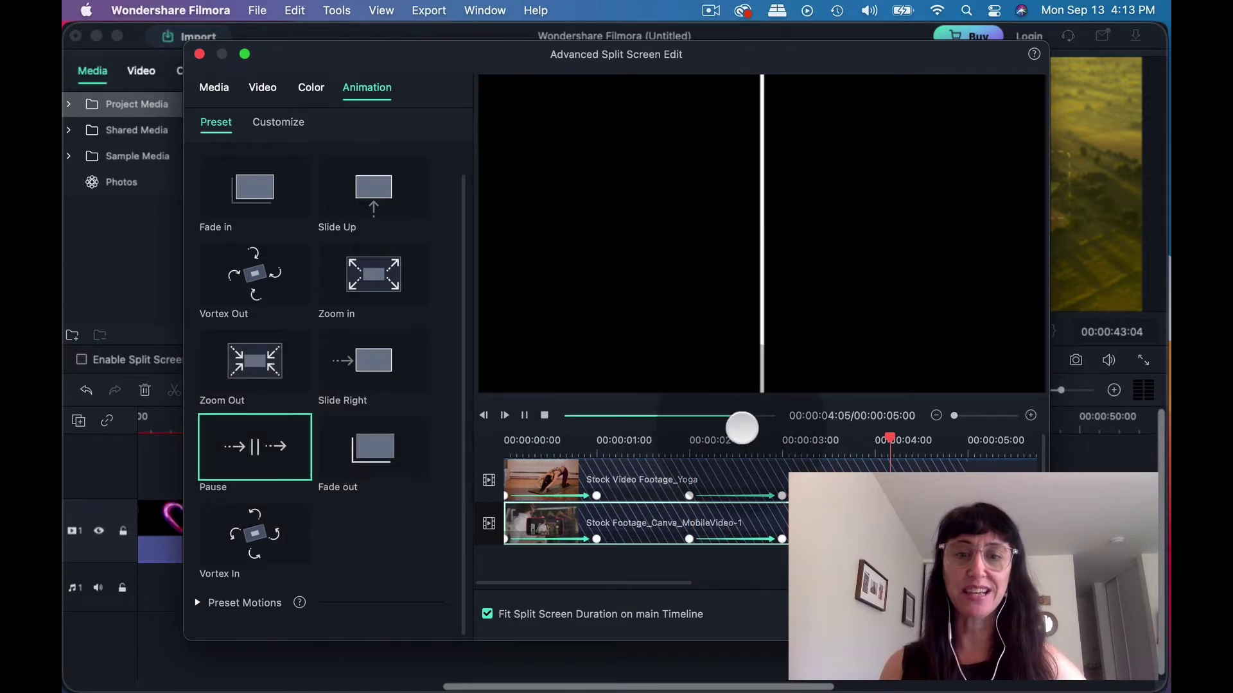
- Stop the split-screen preview back at its start and accept the advanced split-screen edits
left_click(561, 407)
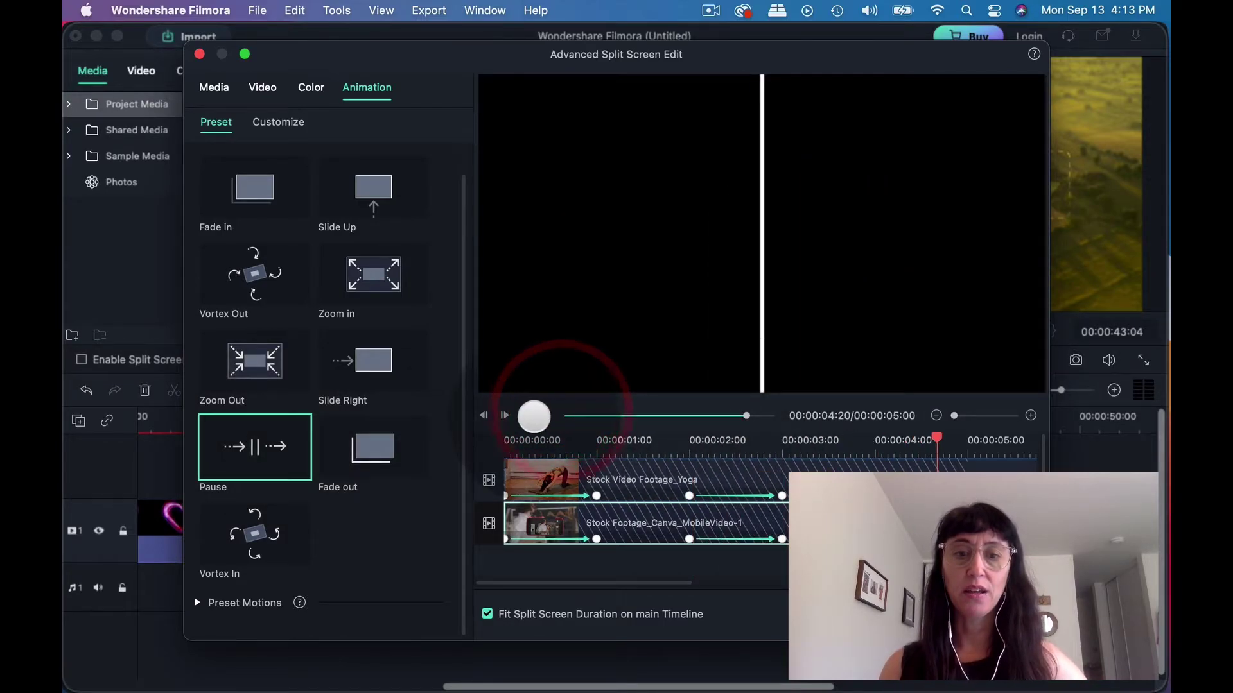
left_click(531, 414)
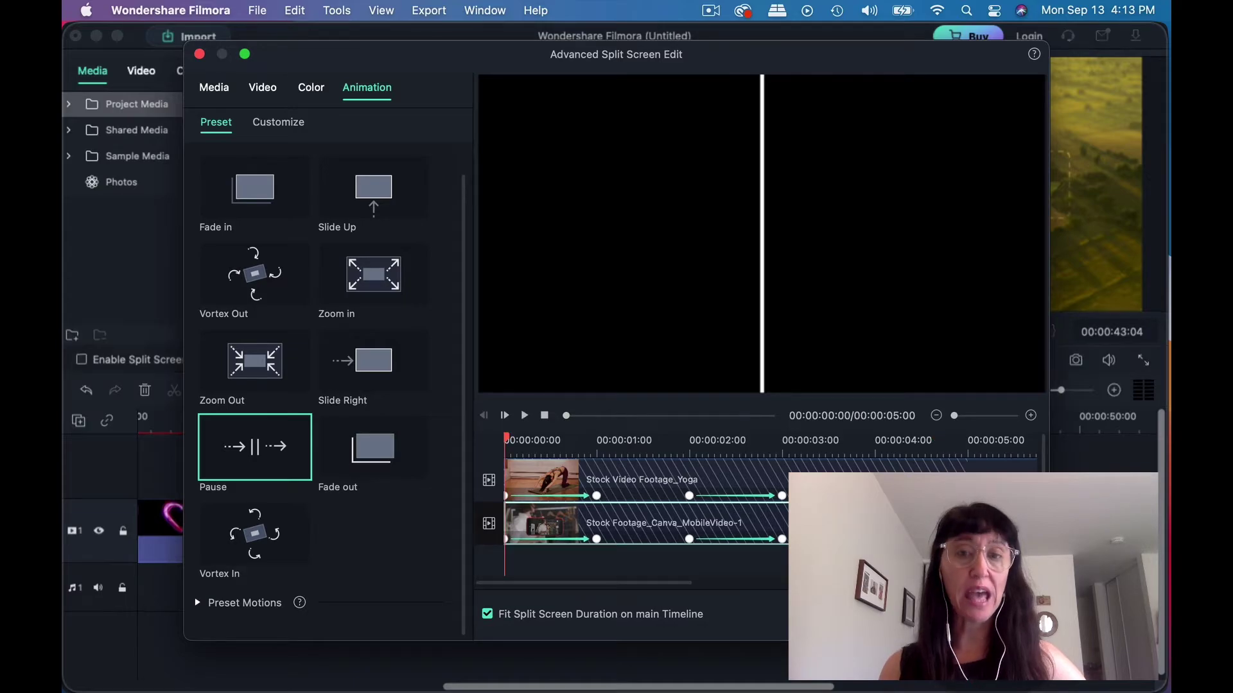
left_click(1011, 614)
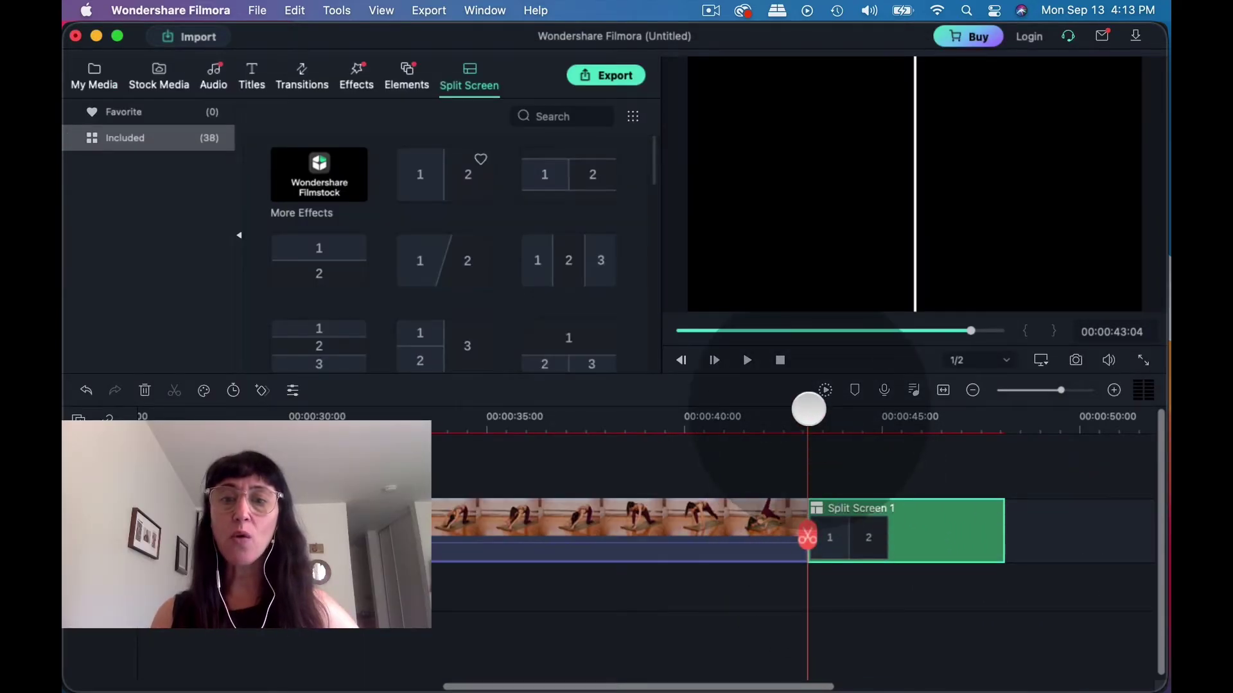
- Play the animated Split Screen 1 clip from its beginning on the main timeline
left_click(829, 416)
left_click_drag(814, 412, 803, 410)
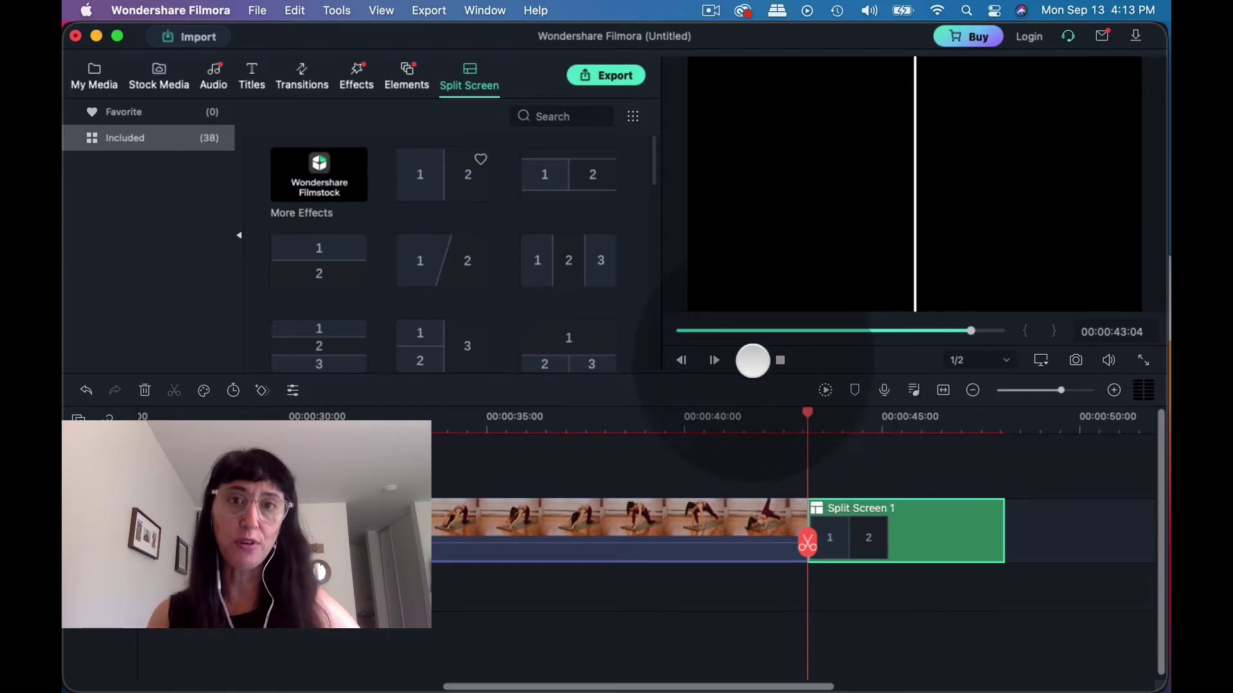
left_click(742, 357)
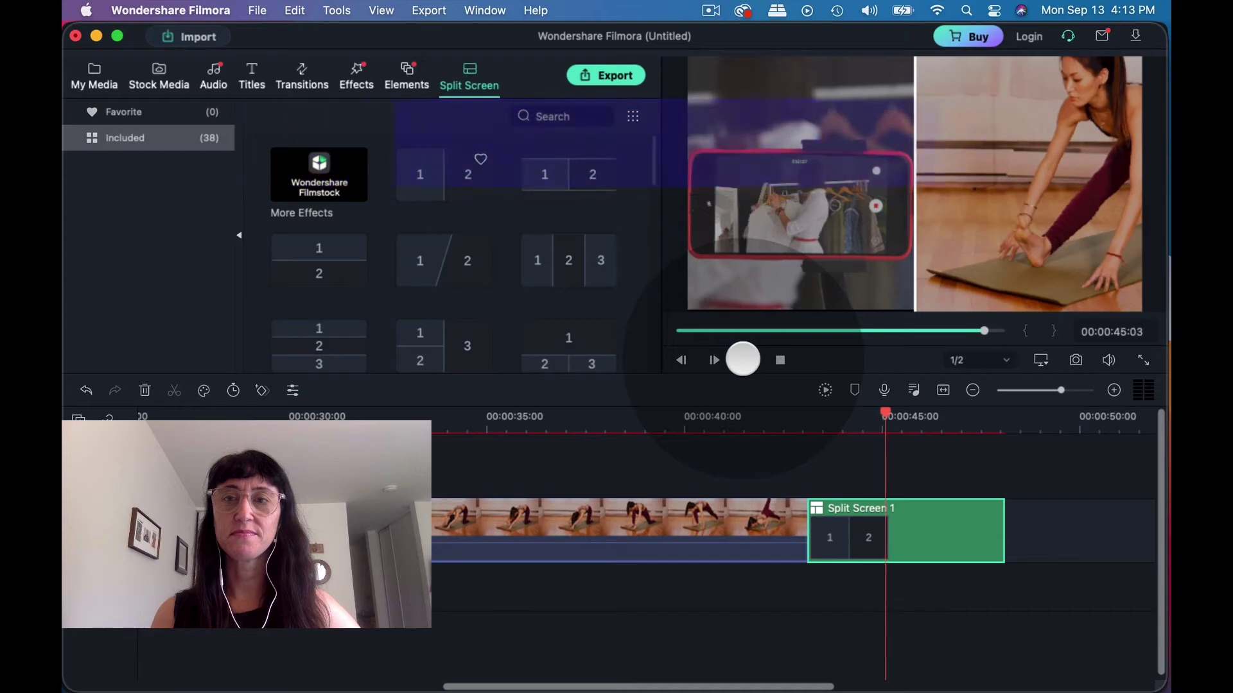
left_click(742, 359)
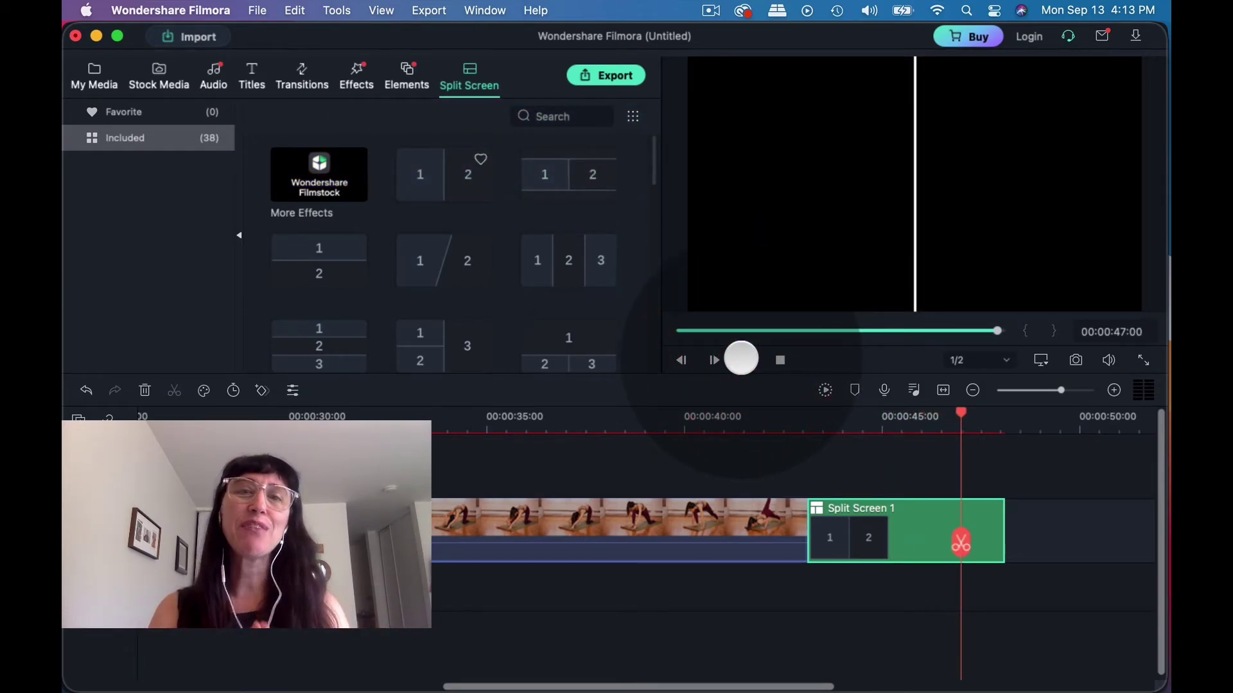
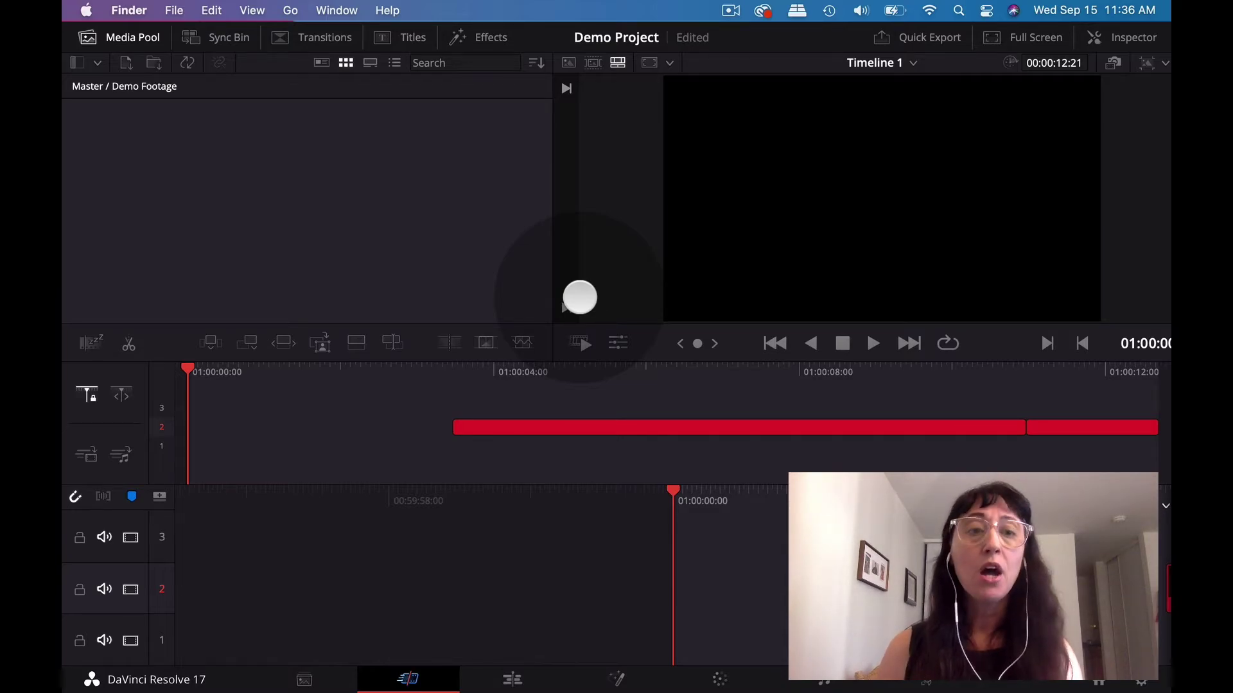
- Switch to DaVinci Resolve, import the three stock footage clips into the Demo Footage bin, and open the Meditation clip
left_click(218, 77)
left_click(235, 10)
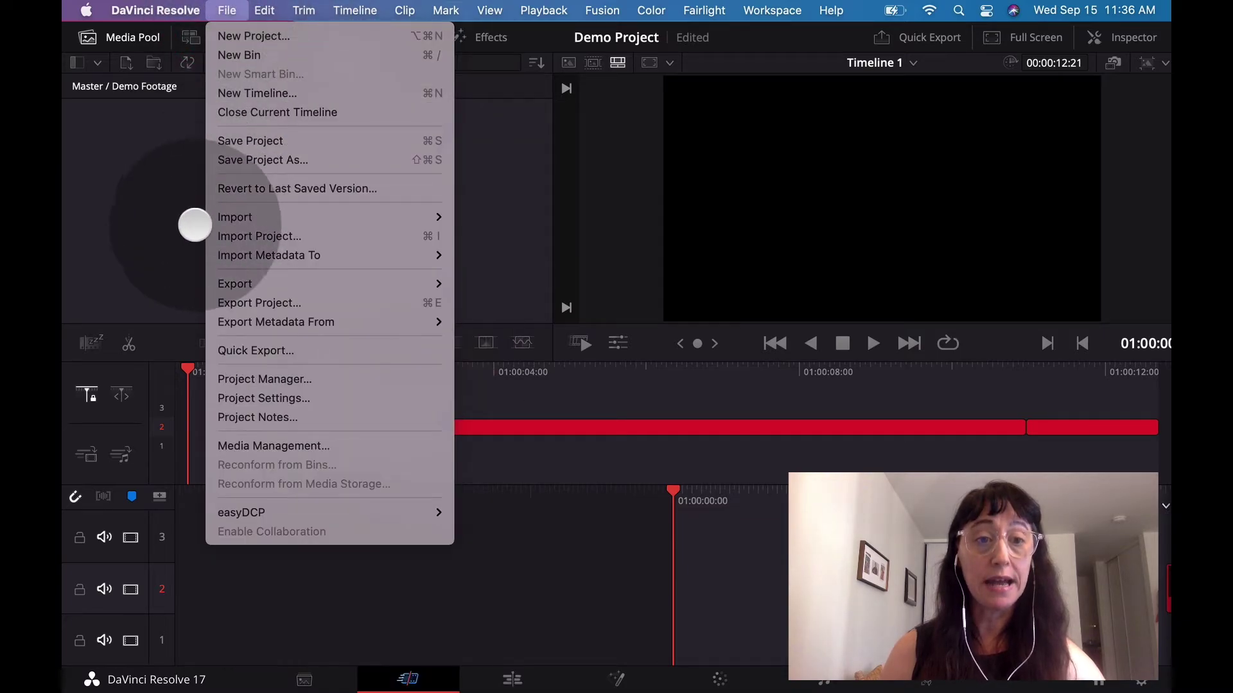
mouse_move(404, 213)
left_click(514, 242)
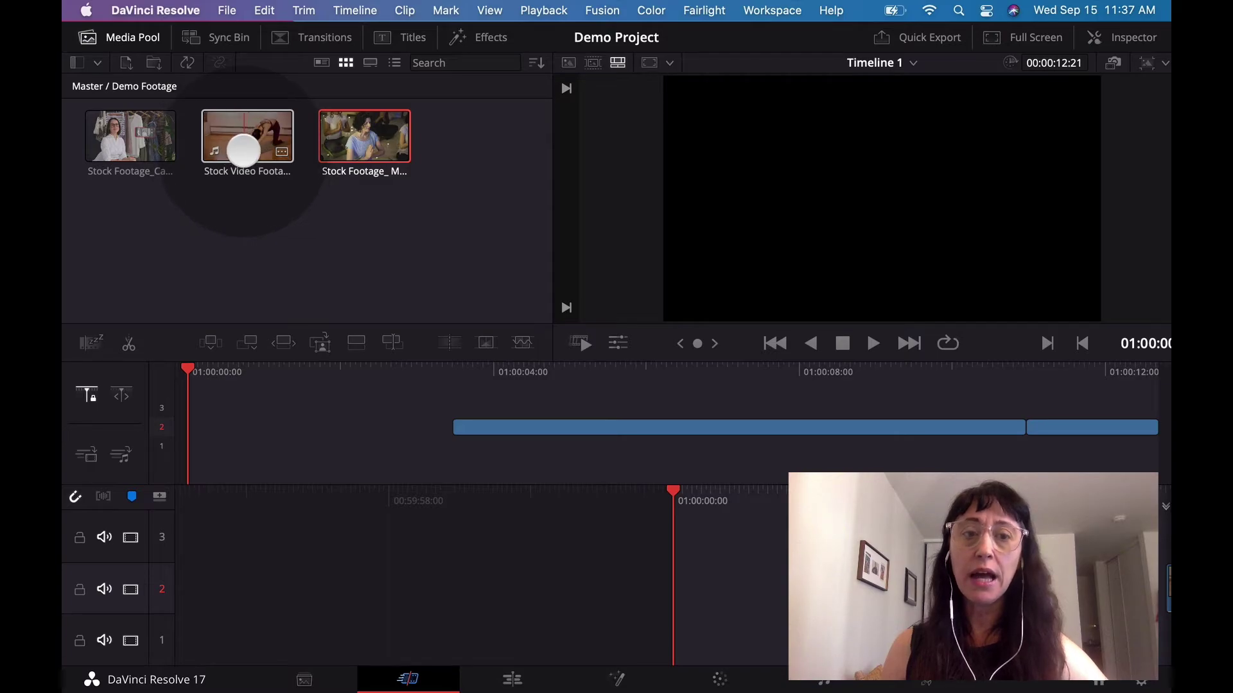
left_click(347, 135)
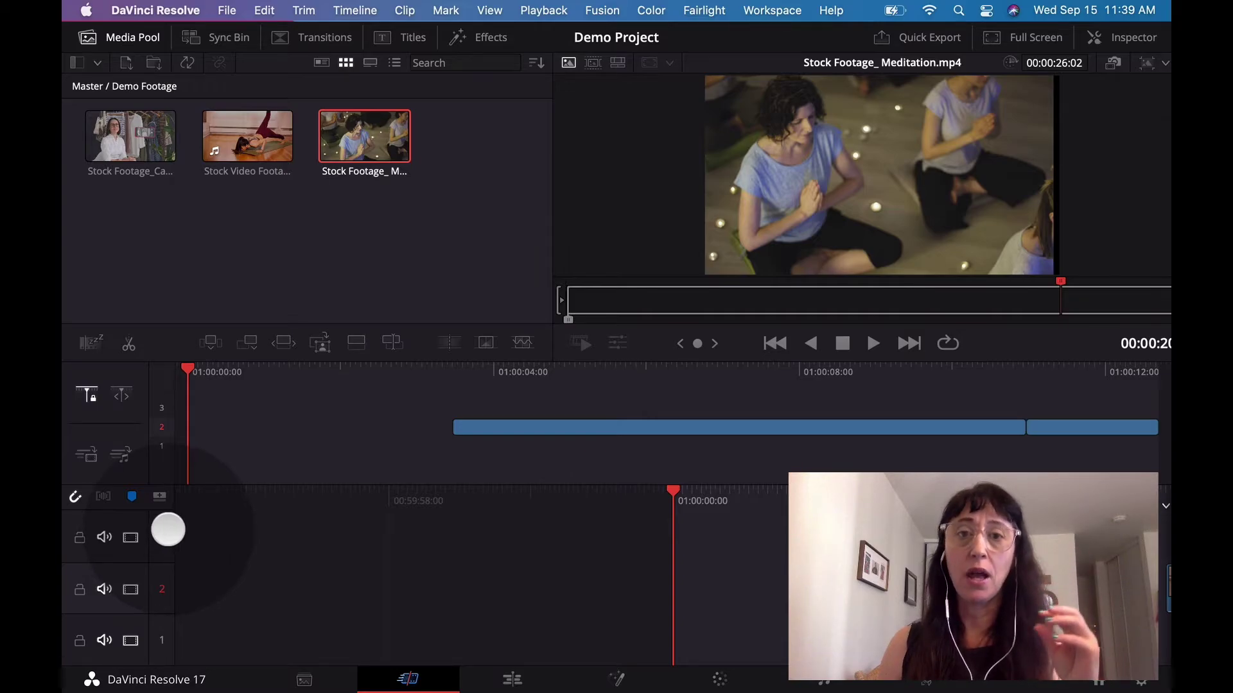
- Turn track 3's audio and video off and back on, and lock the track
left_click(102, 538)
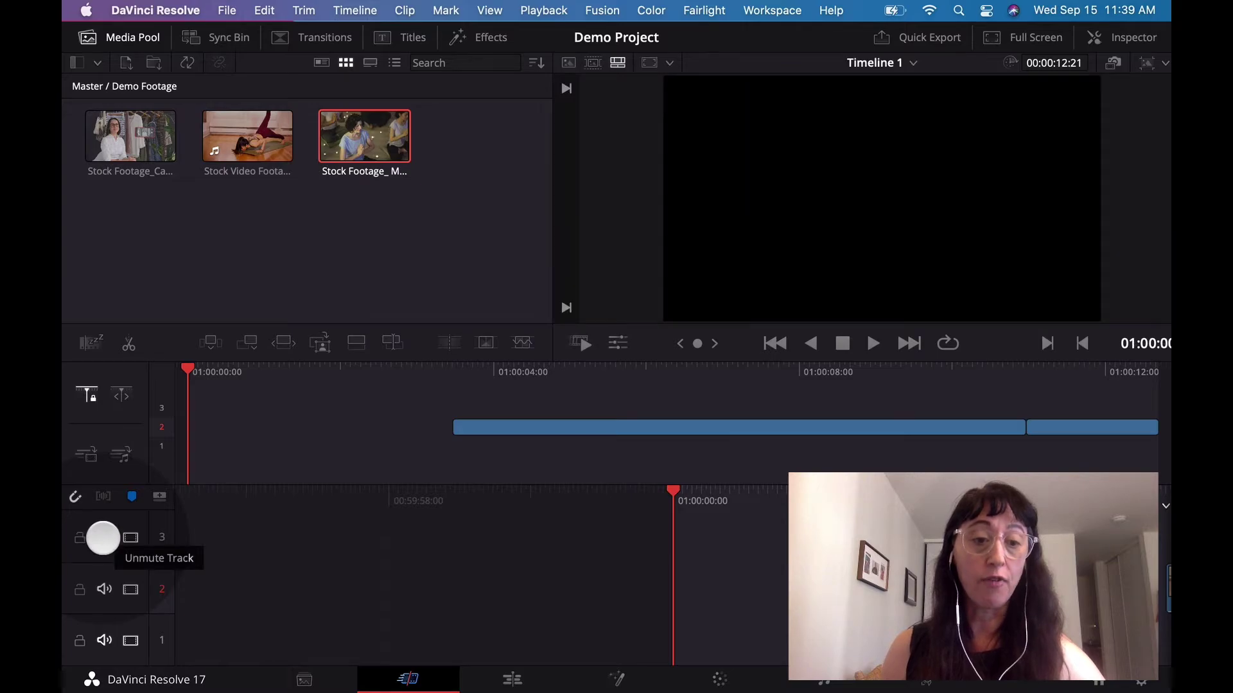
left_click(102, 538)
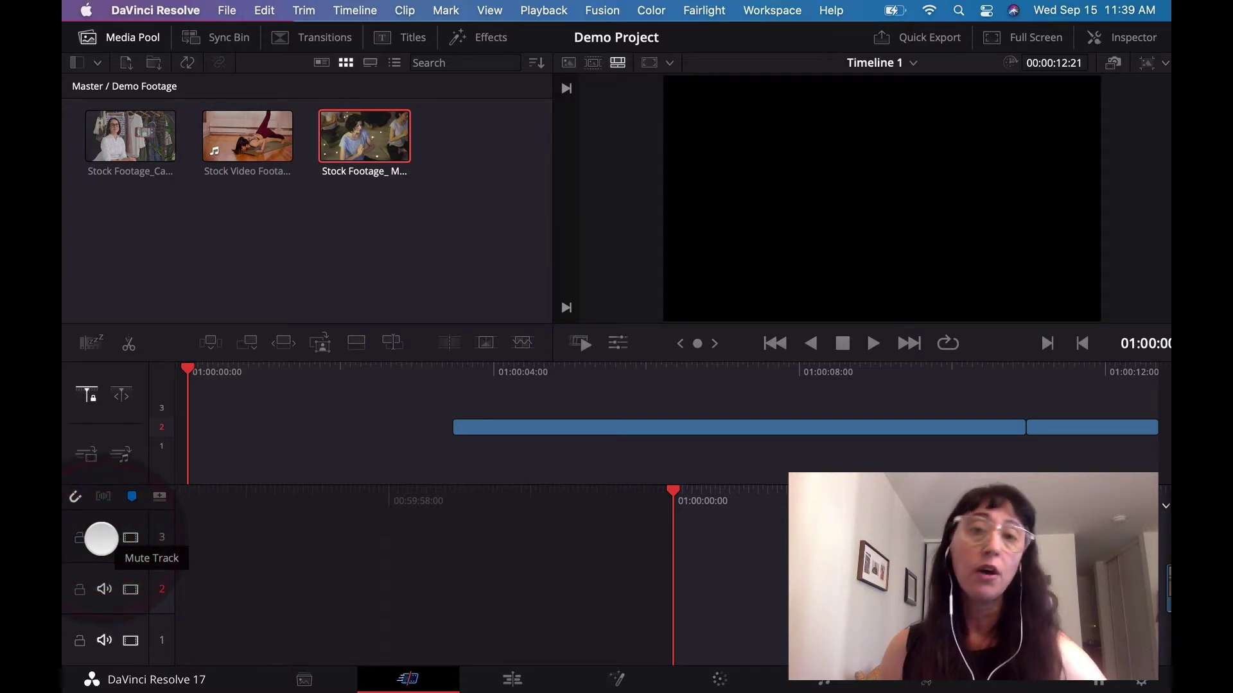
left_click(134, 538)
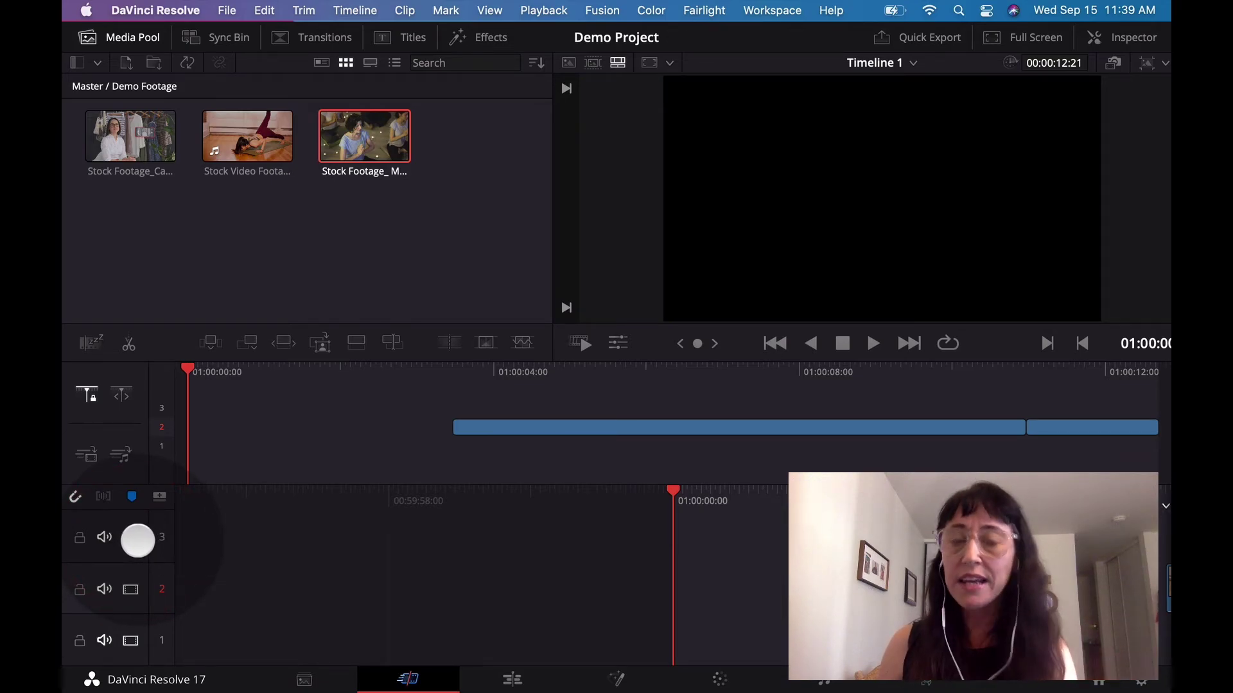
left_click(137, 538)
left_click(79, 537)
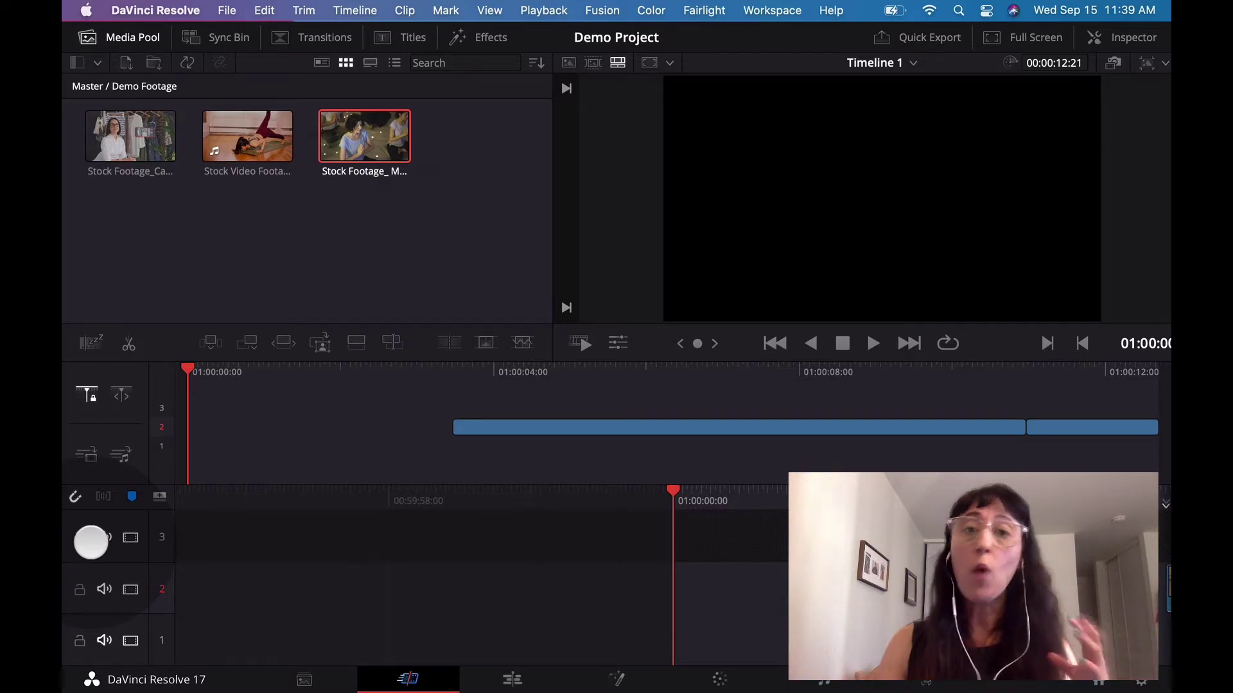
left_click(79, 537)
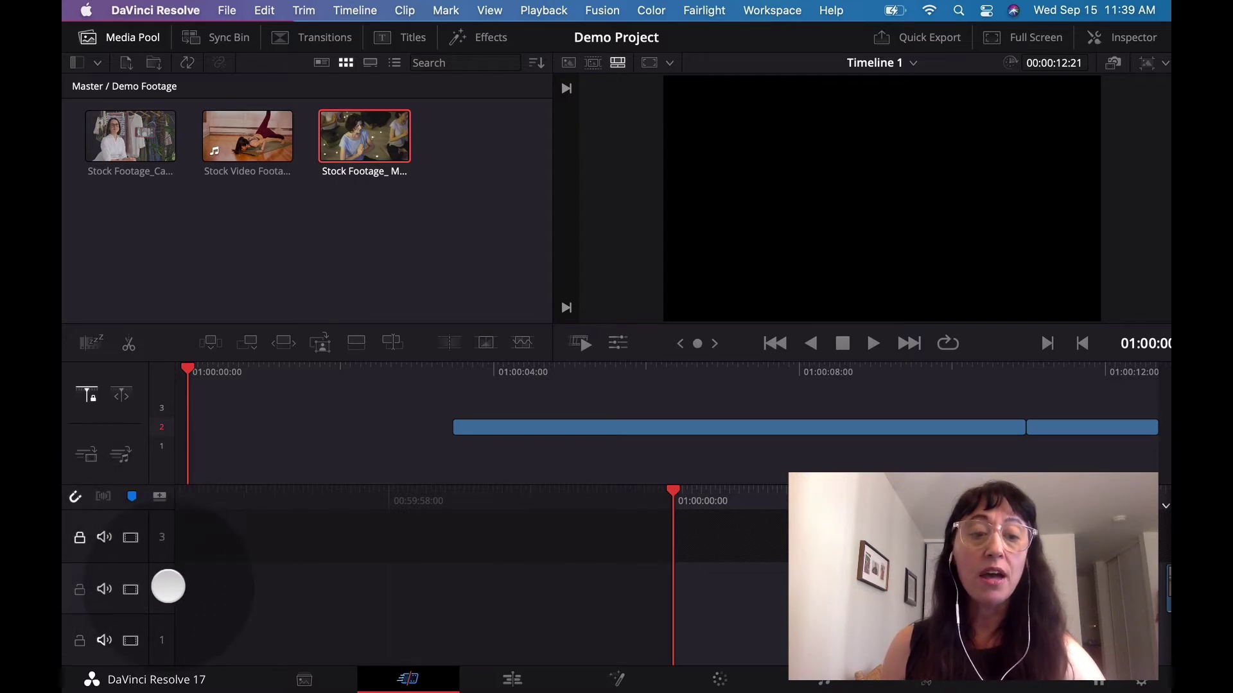
- Try track 2 as the active destination track, ending with track 3 as the active one
left_click(160, 541)
left_click(162, 591)
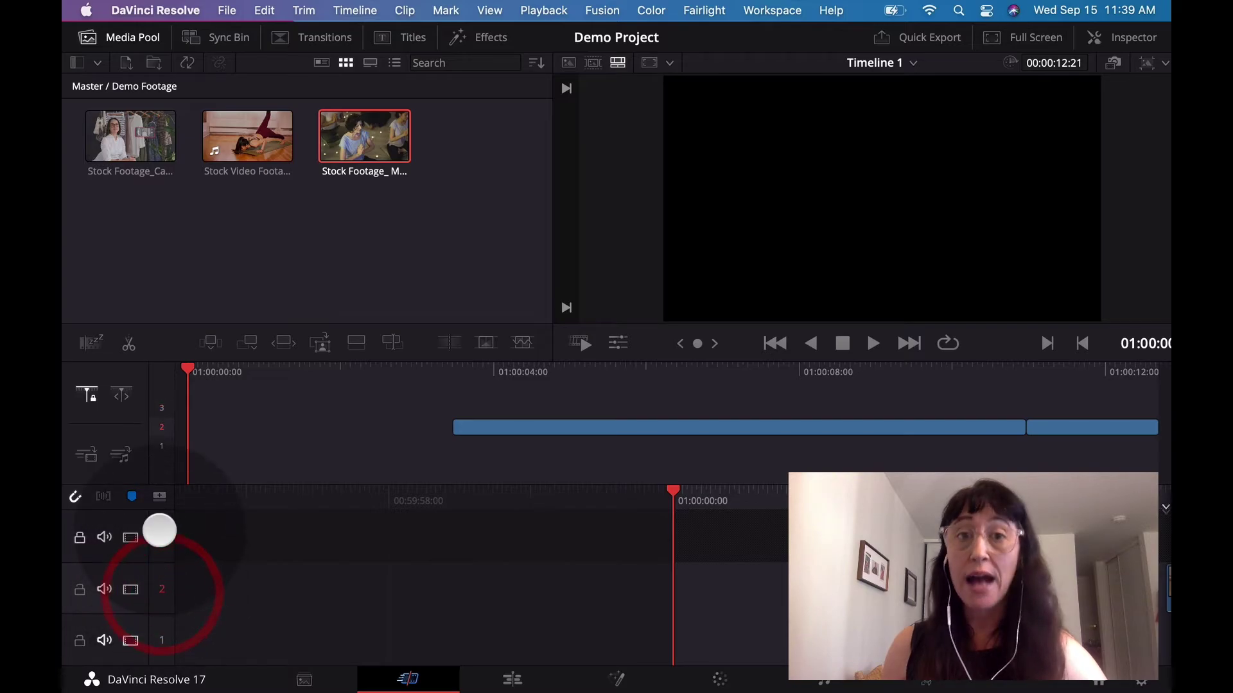
left_click(164, 539)
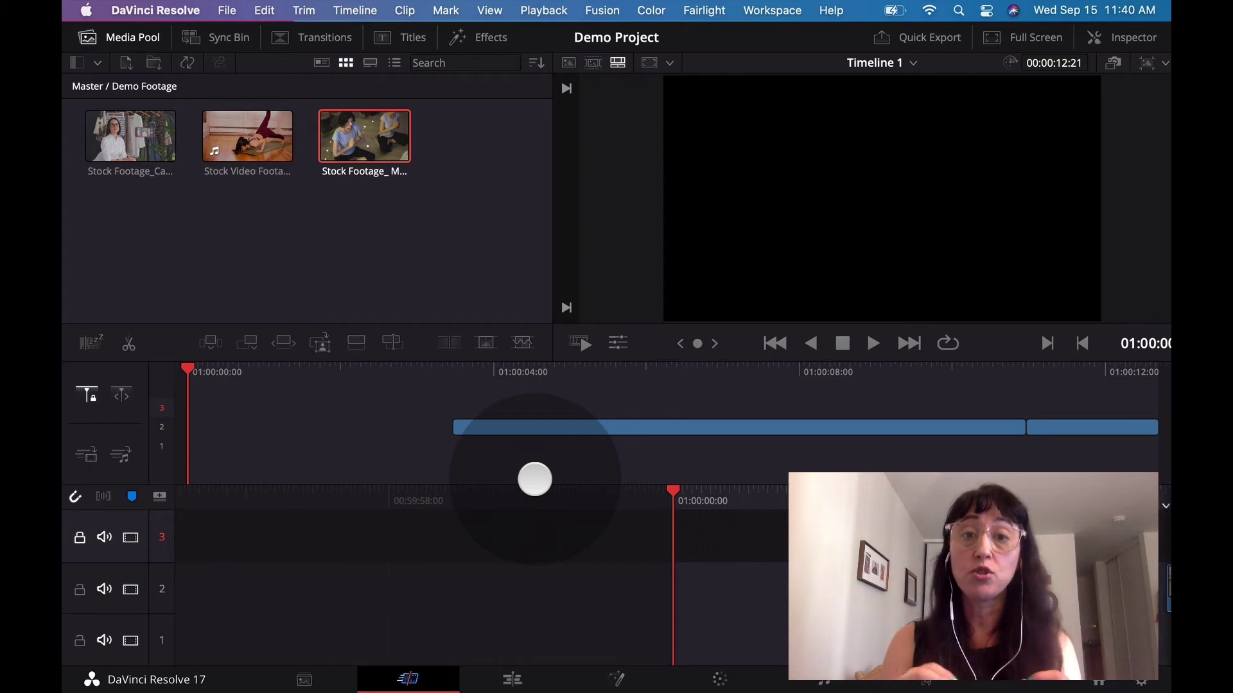
- Turn off timeline snapping and add two more tracks to Timeline 1
left_click(78, 501)
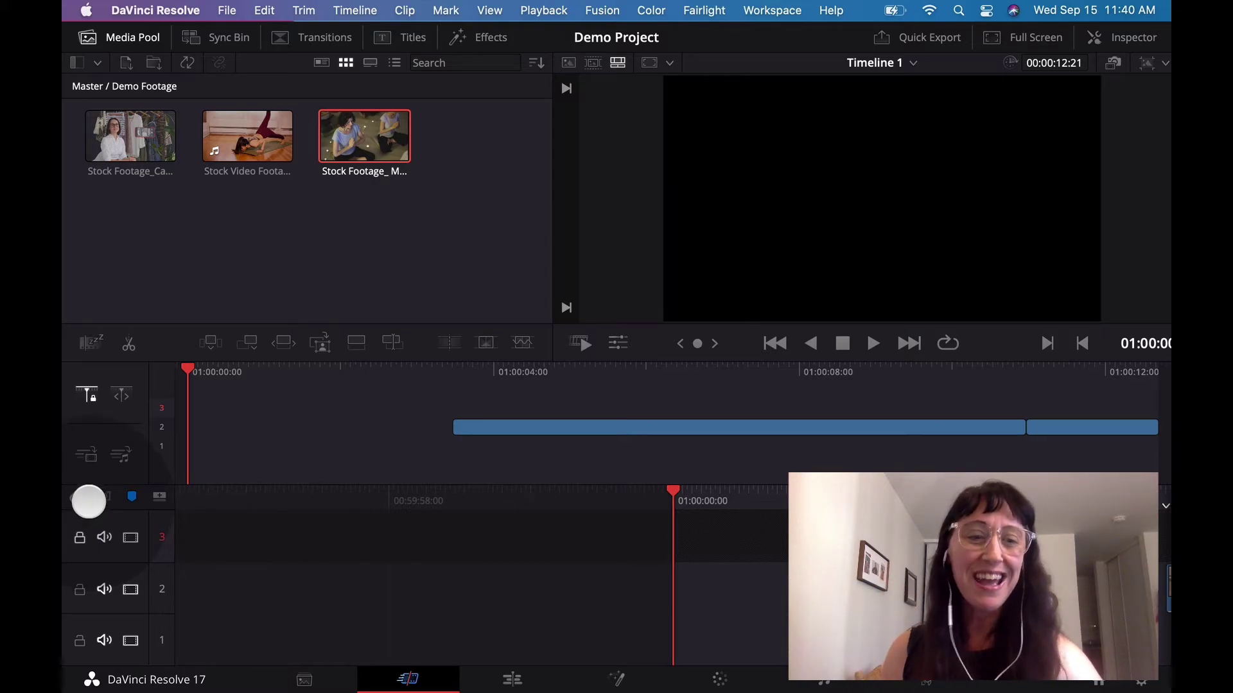
left_click(154, 498)
left_click(154, 498)
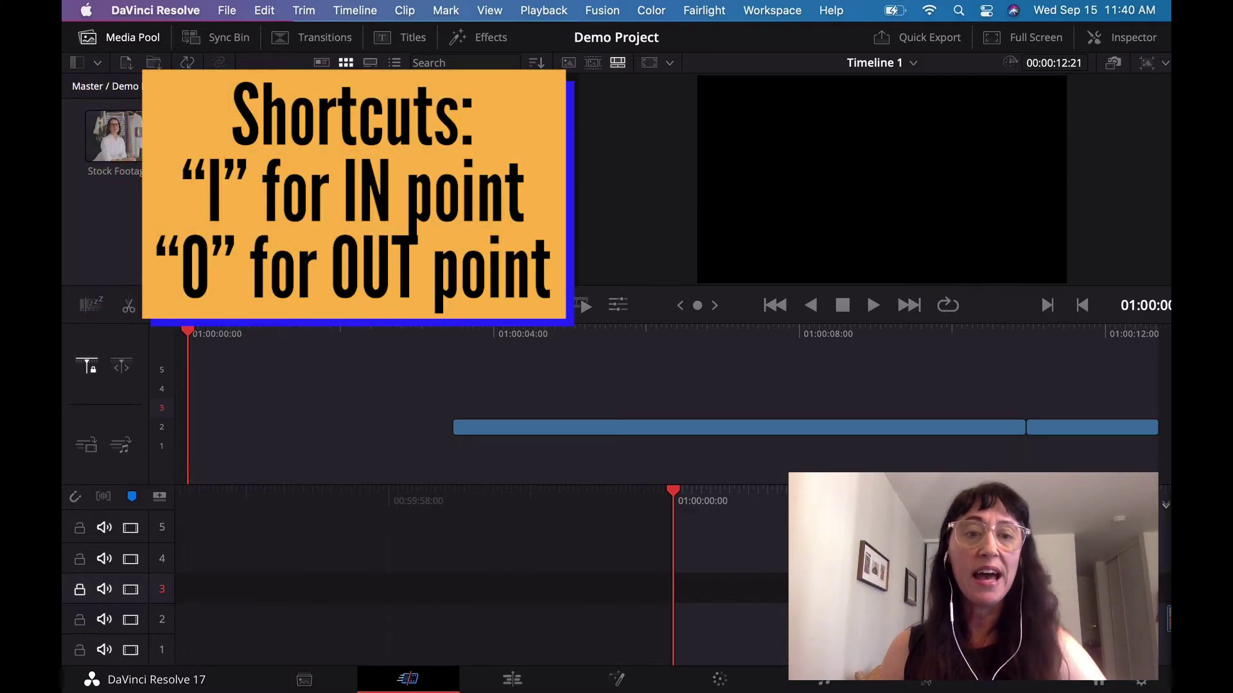
- Scrub and play the Meditation clip in the source viewer to review its footage
key("q")
key("Home")
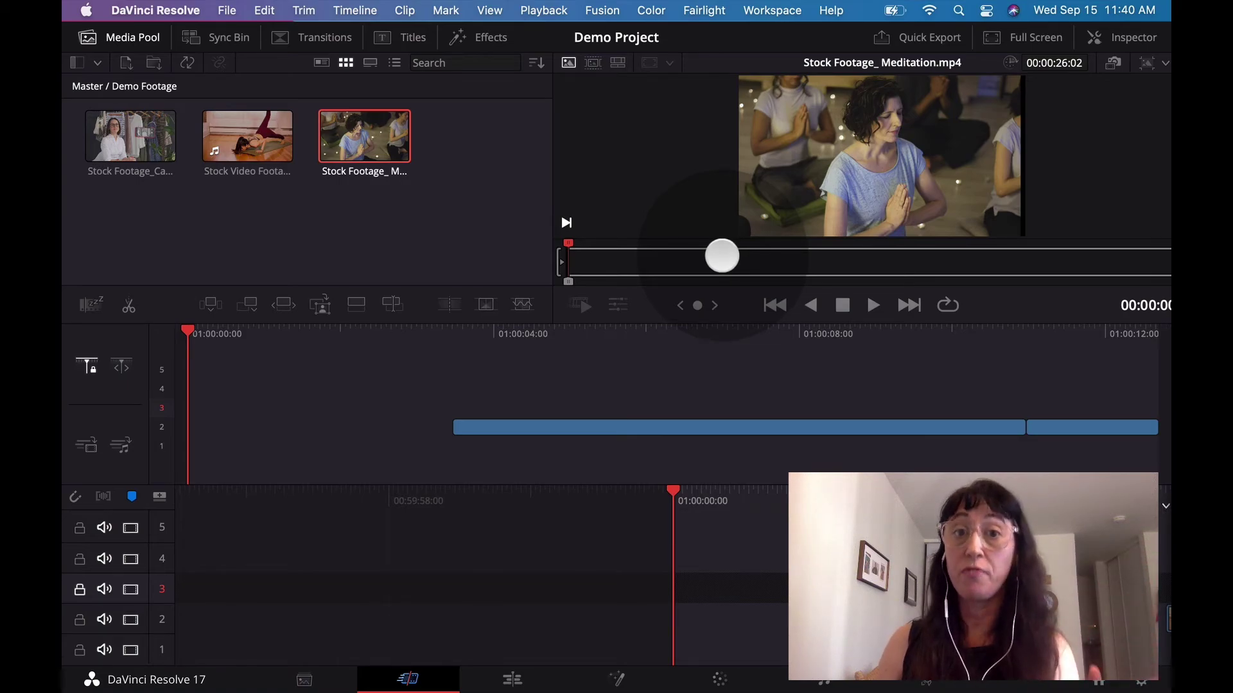
left_click_drag(707, 260, 726, 260)
left_click(725, 259)
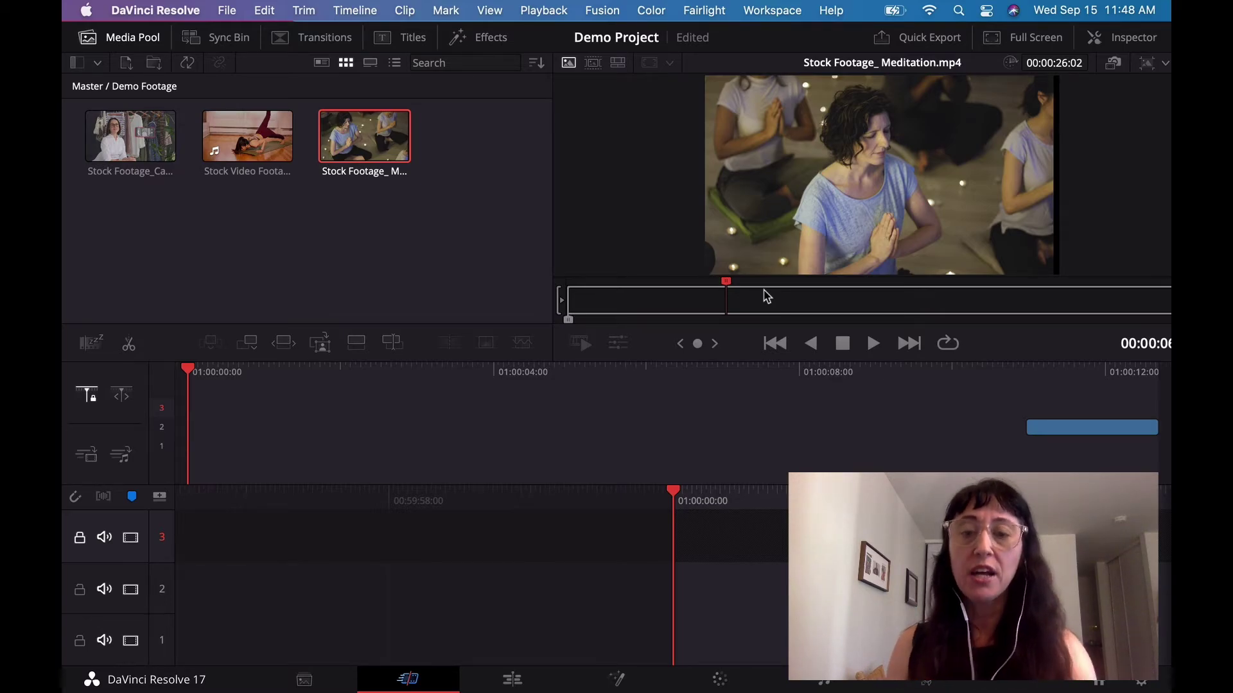
left_click_drag(724, 302, 833, 305)
key("space")
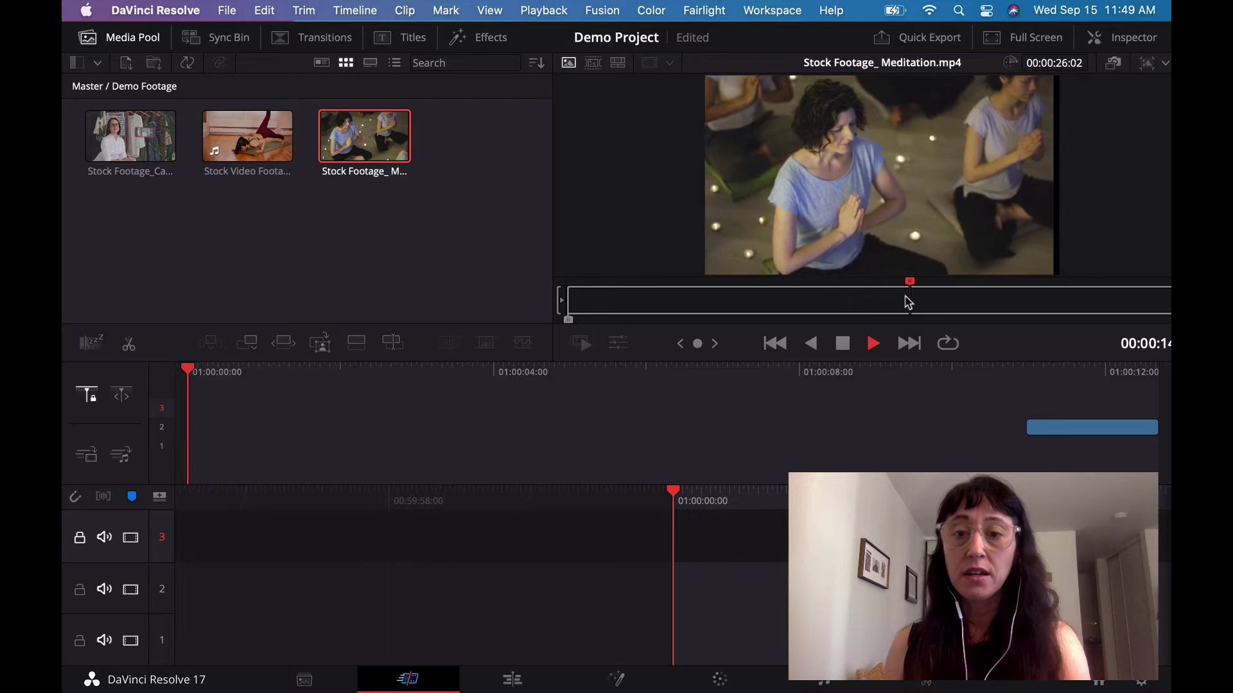
key("space")
- Mark an in point at about 6 seconds and an out point at about 19 seconds on the Meditation clip
left_click_drag(820, 313, 732, 314)
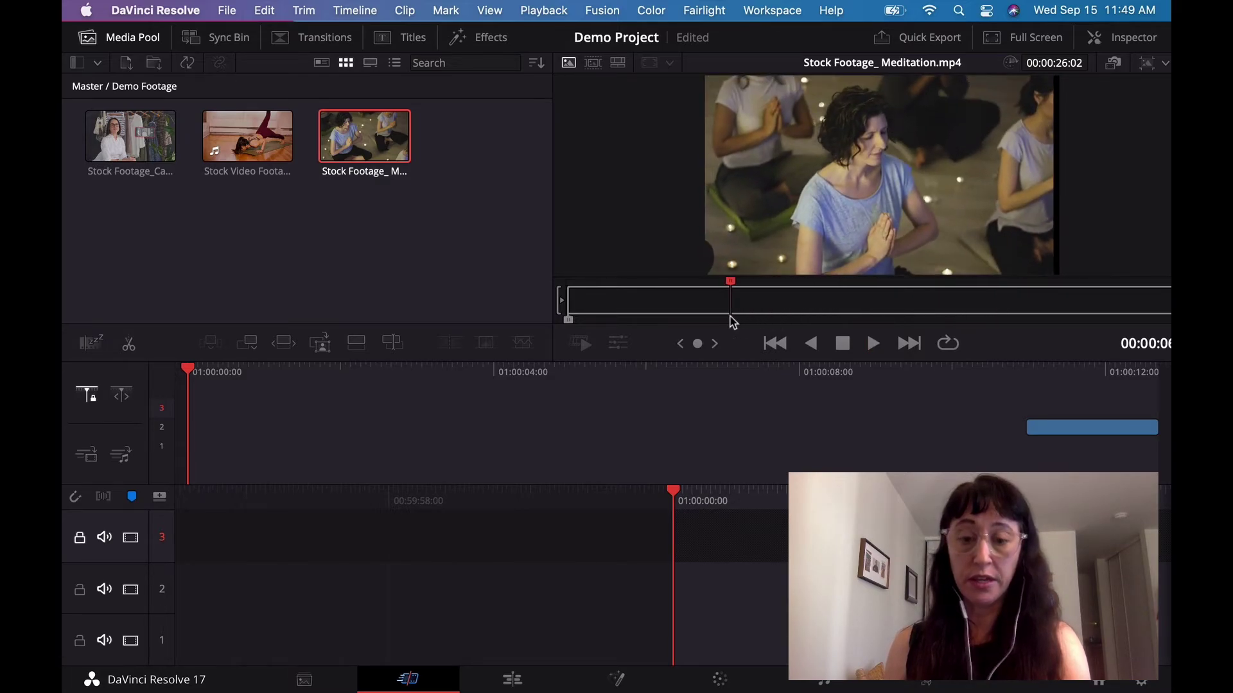
key("i")
left_click_drag(732, 317, 1034, 318)
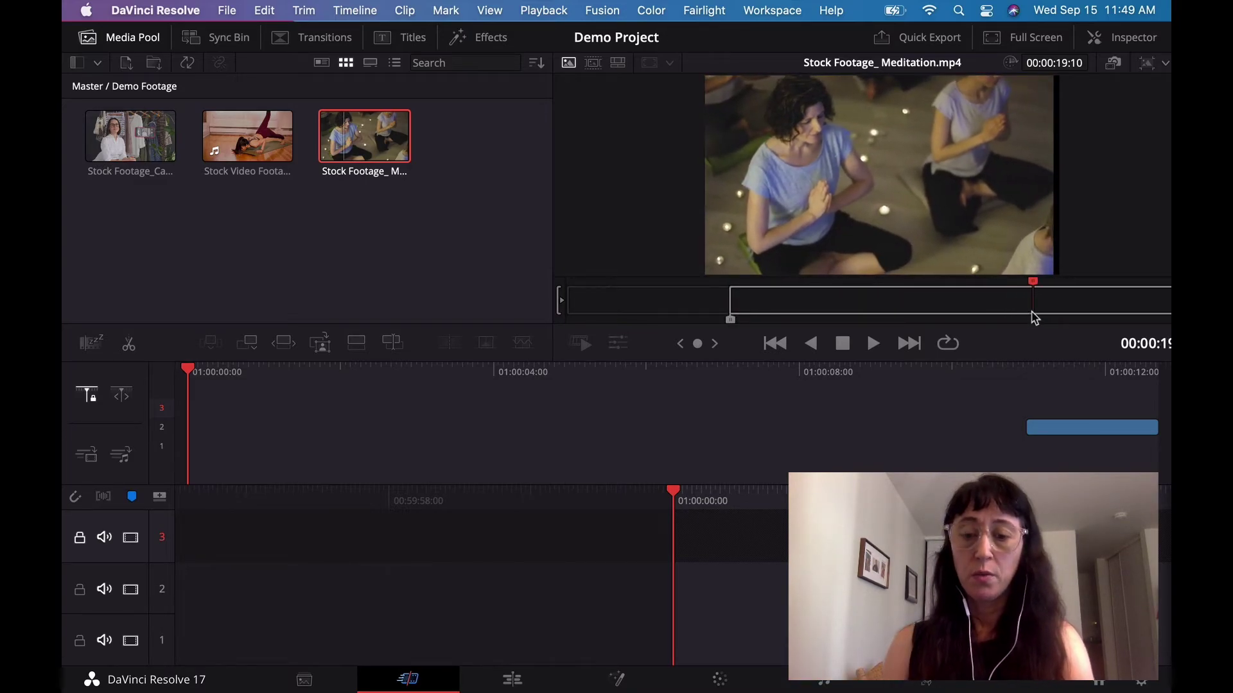
key("o")
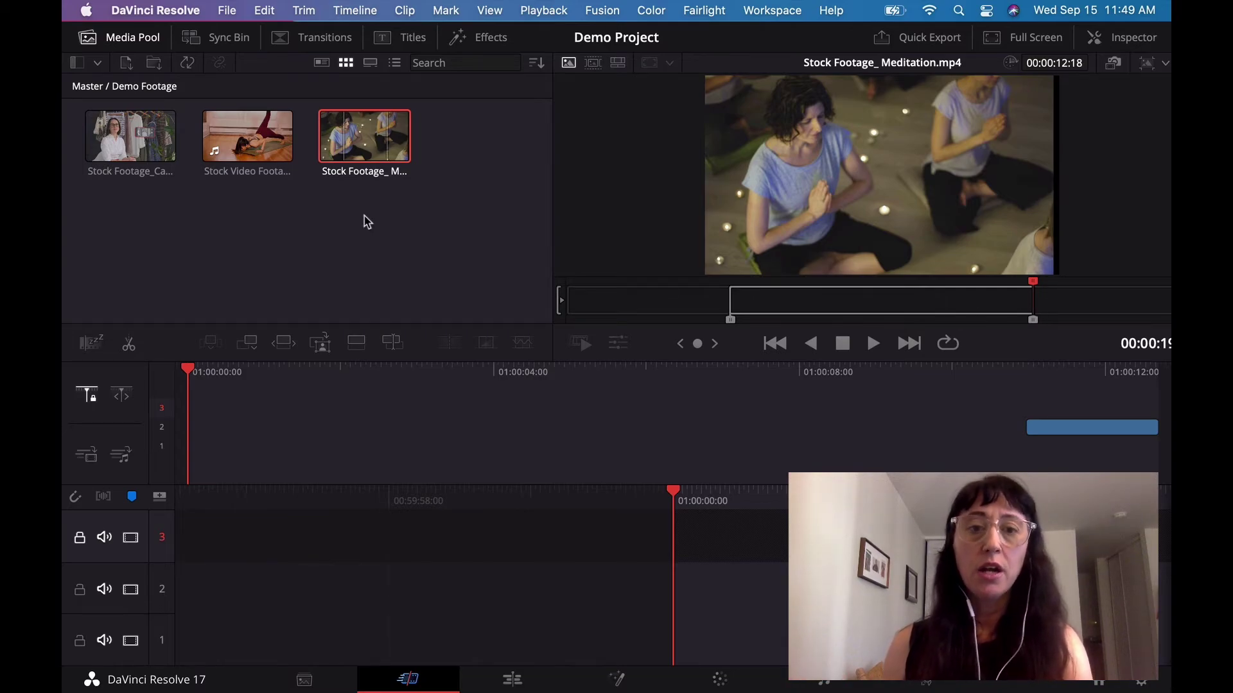
- Place the marked Meditation clip on track 1 at the timeline's start, and scrub and play through it
left_click_drag(350, 153, 688, 536)
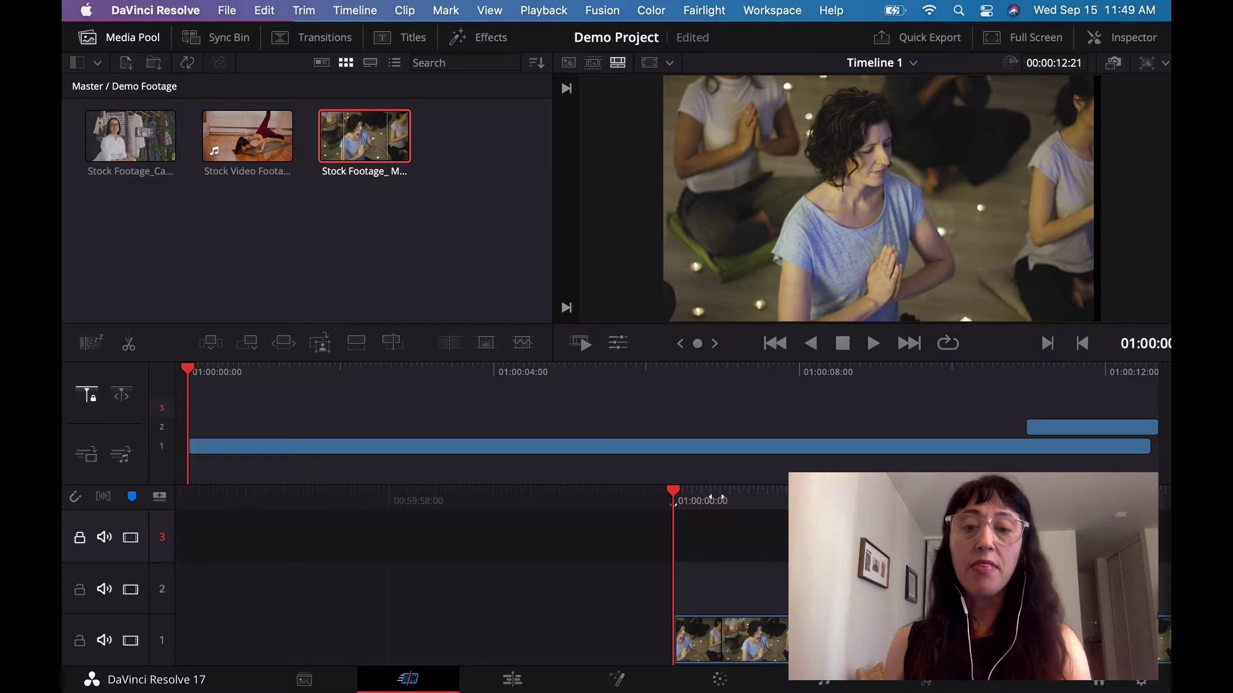
left_click_drag(663, 496, 309, 499)
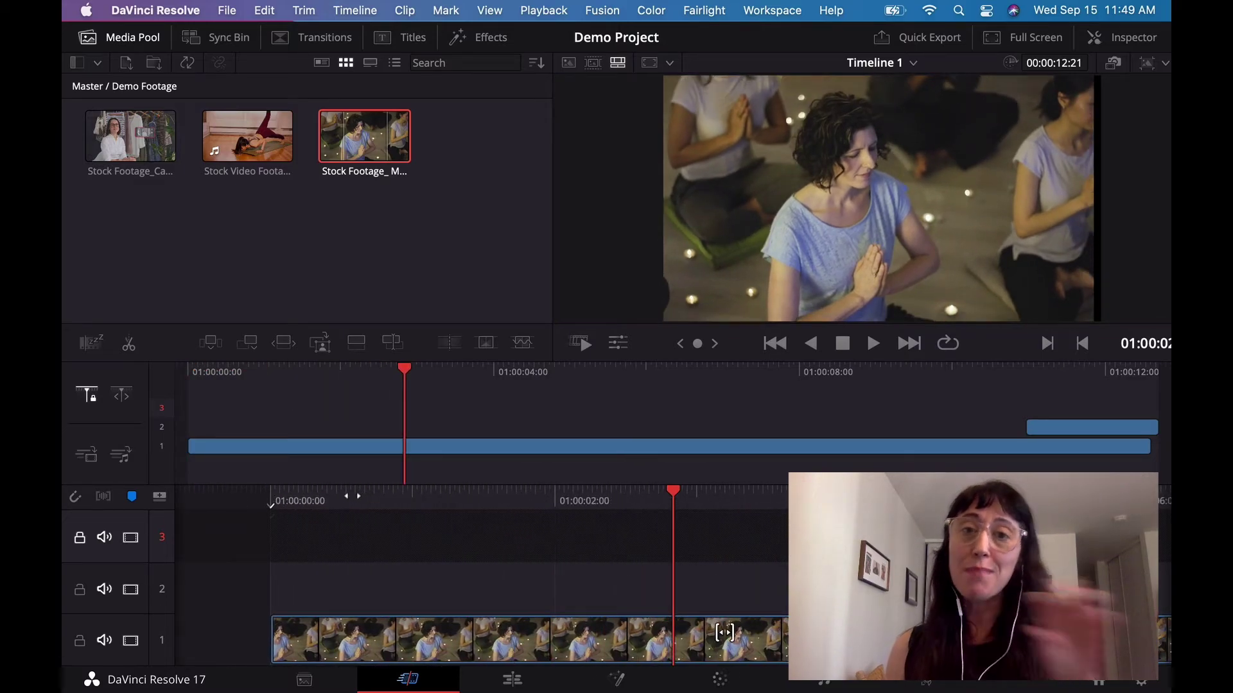
mouse_move(725, 633)
left_mouse_down()
mouse_move(668, 632)
mouse_move(736, 632)
left_mouse_up()
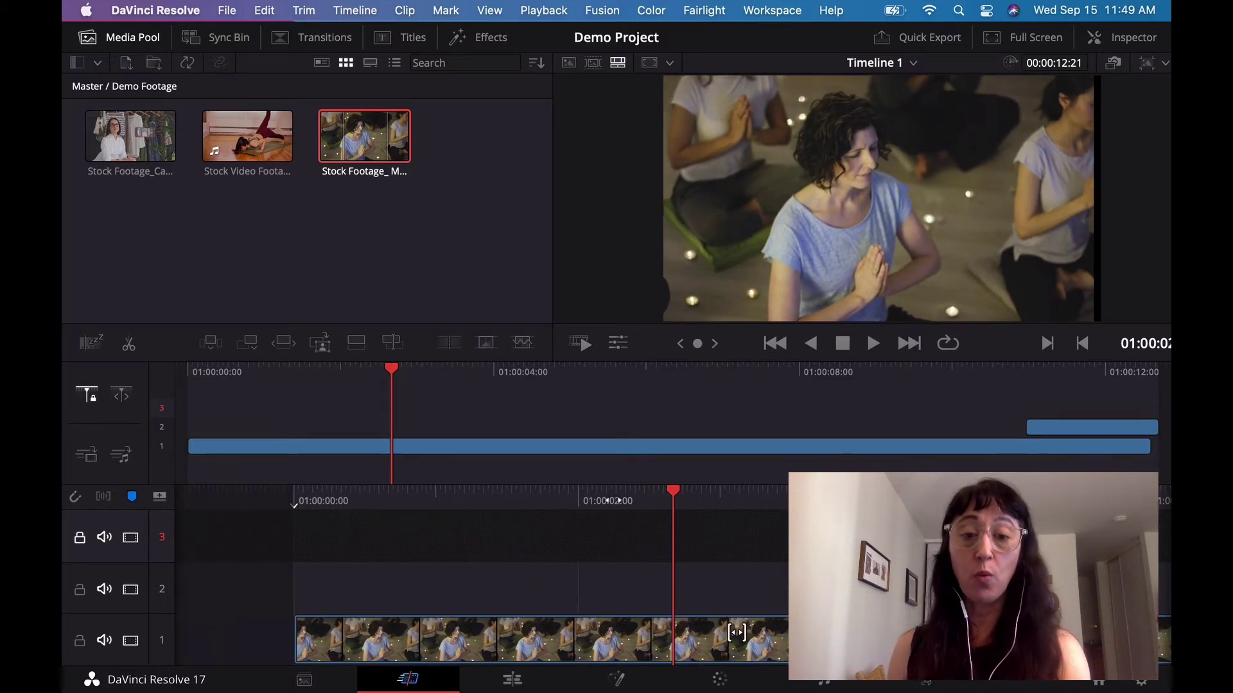
left_click_drag(737, 632, 674, 631)
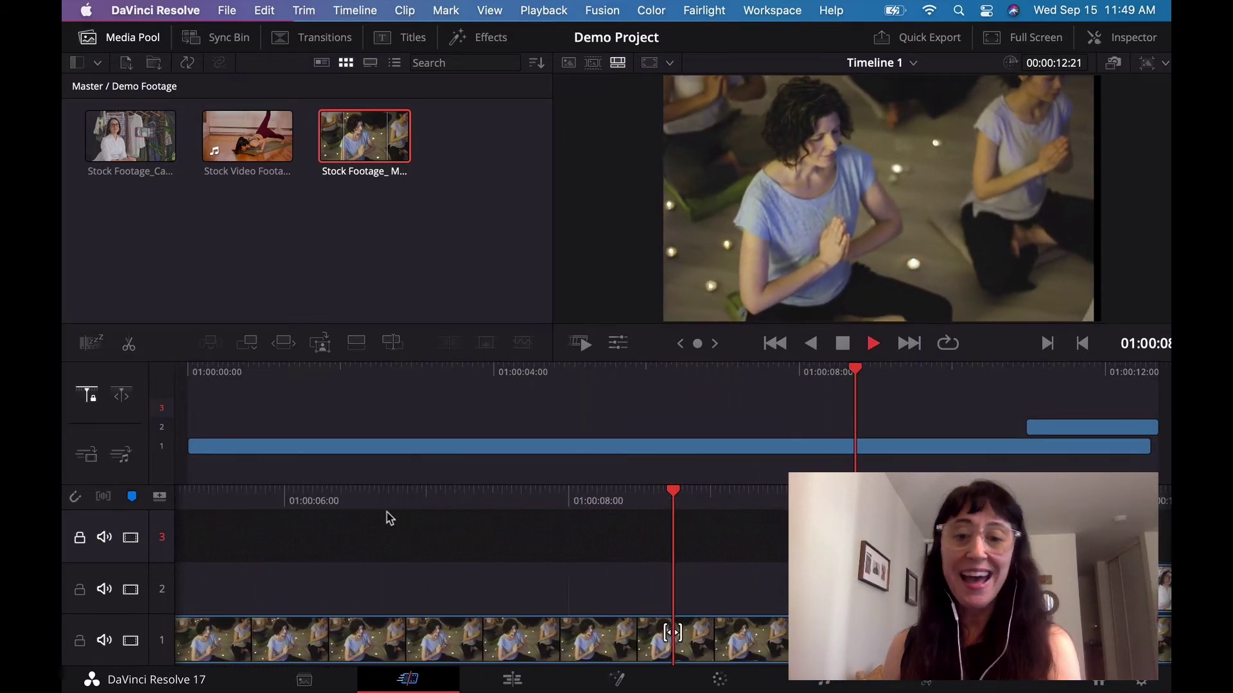
key("space")
- Delete the existing clip on track 2 and move the Meditation clip from track 1 up to track 2
left_click(756, 590)
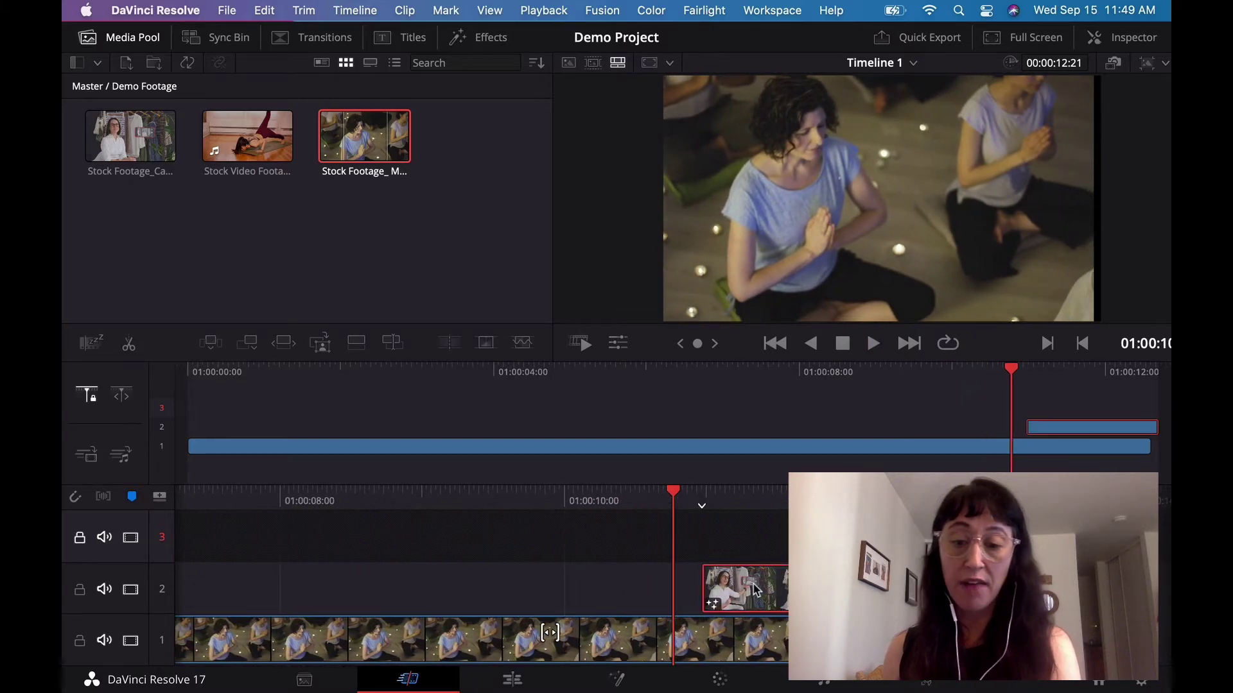
key("BackSpace")
left_click(601, 636)
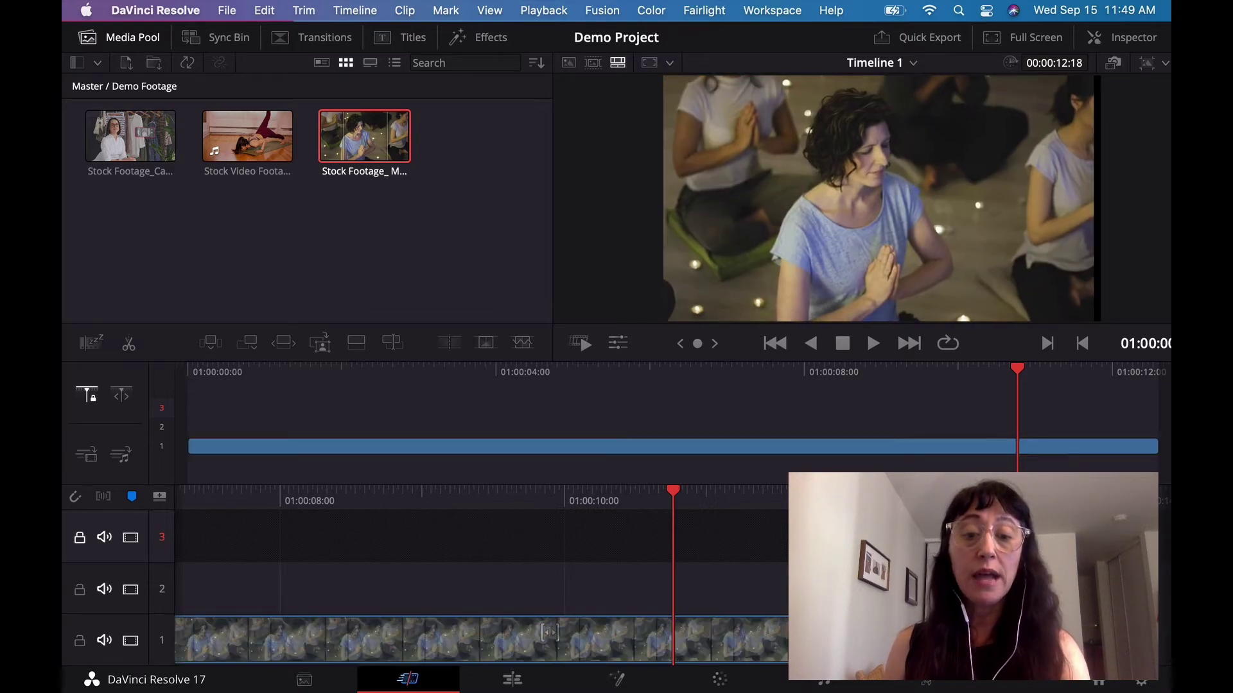
left_click_drag(645, 639, 653, 583)
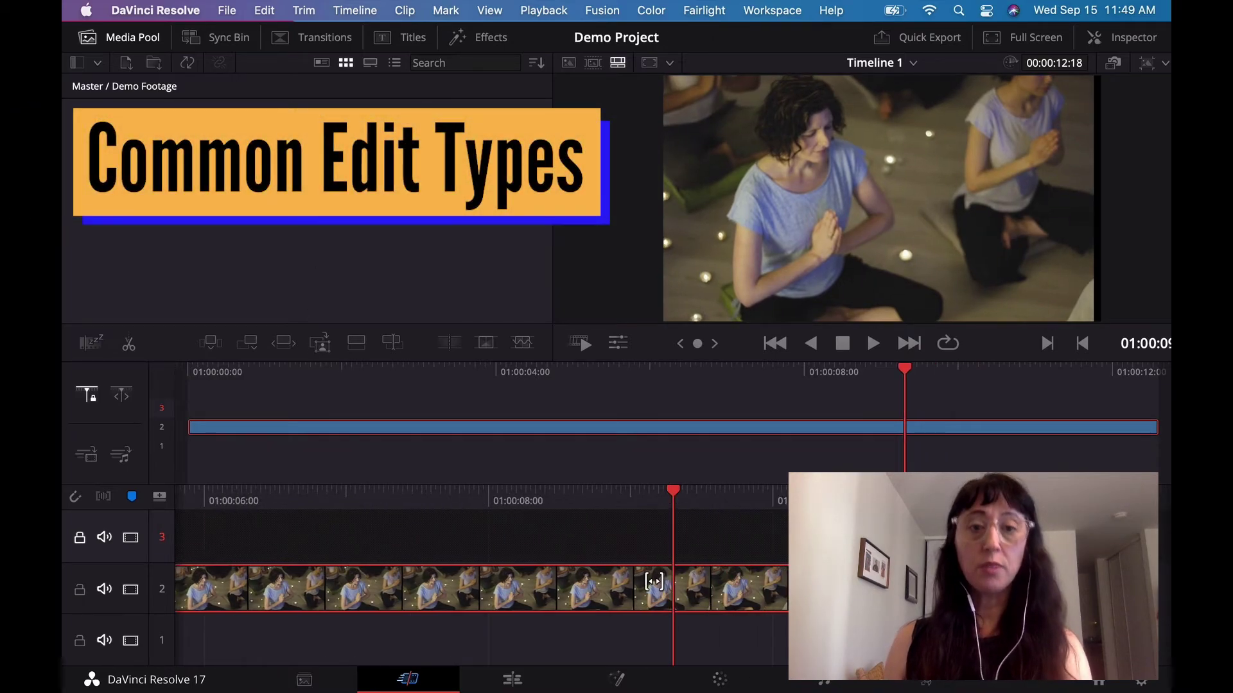
- Mark a range of about 10 seconds in the Yoga clip and append it to the end of Timeline 1
key("q")
left_click_drag(729, 309, 1106, 305)
key("i")
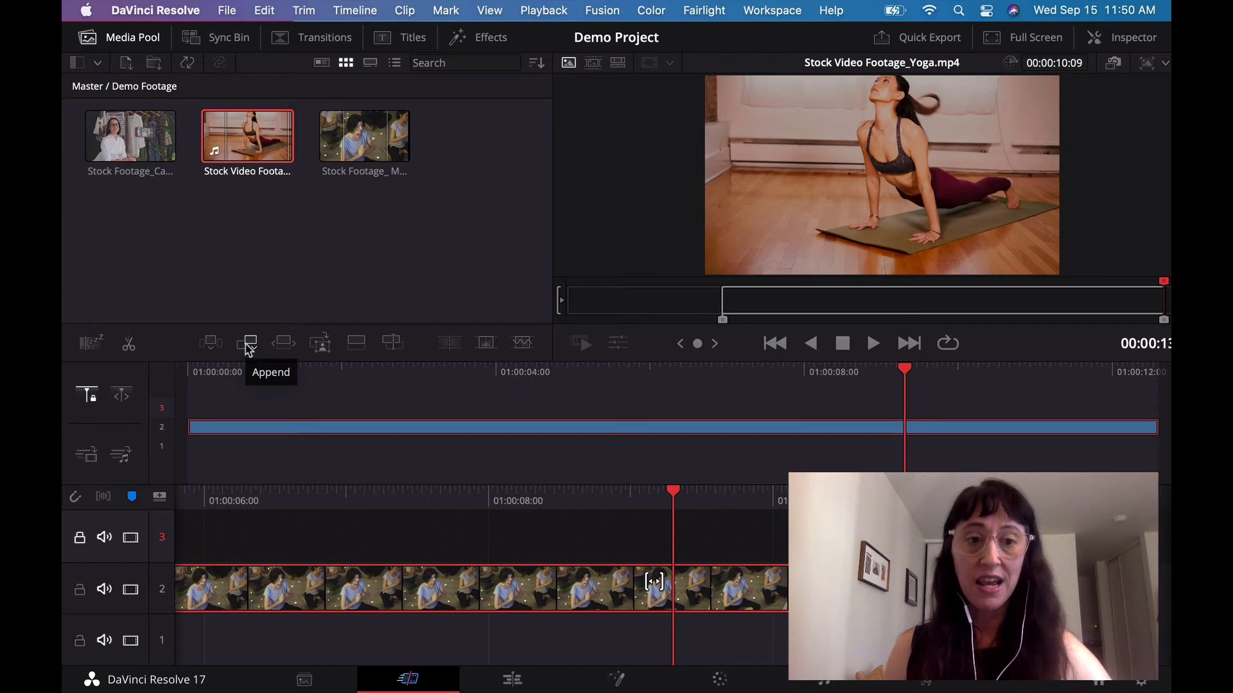
left_click(327, 147)
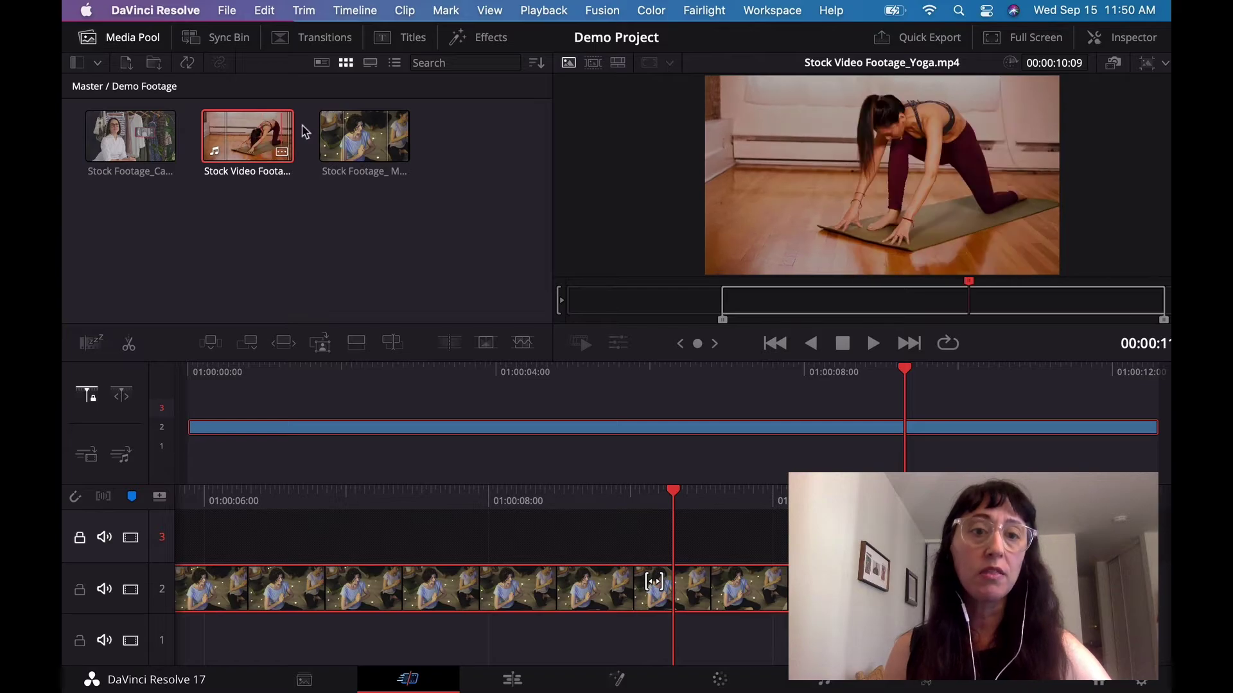
left_click(247, 342)
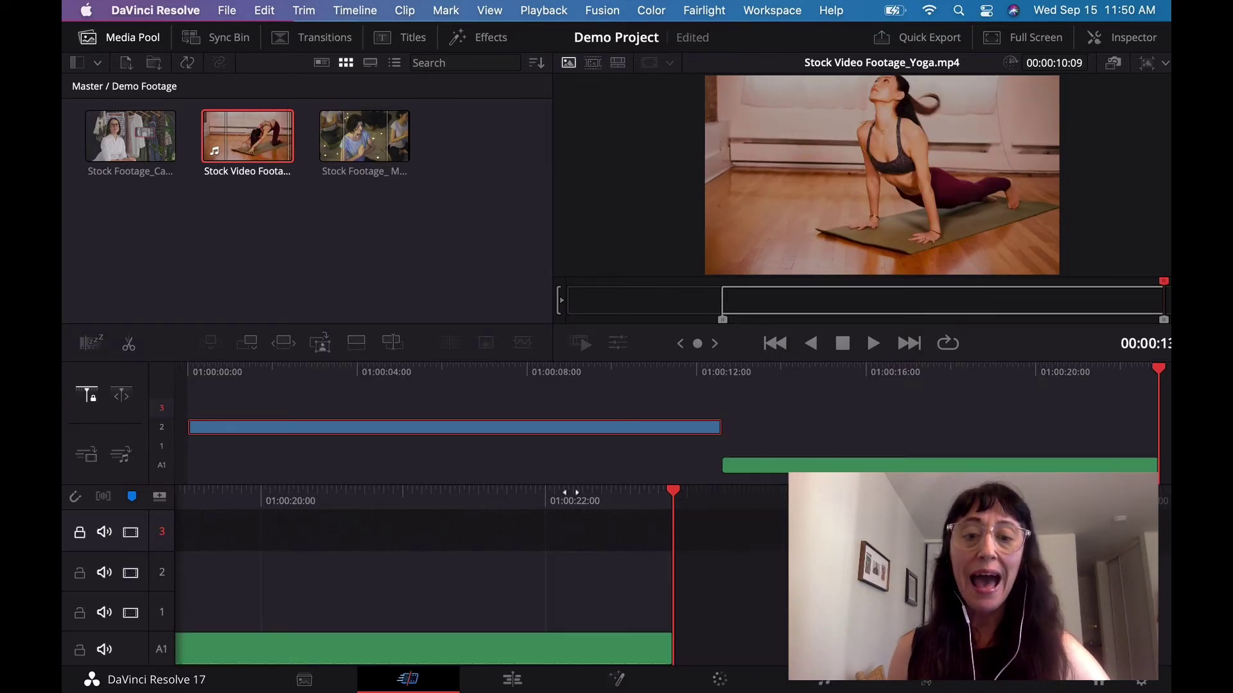
- Place the marked Yoga clip on top of the Meditation clip at about 4.5 seconds, and scrub through the overlap
scroll(482, 578, "left", 10)
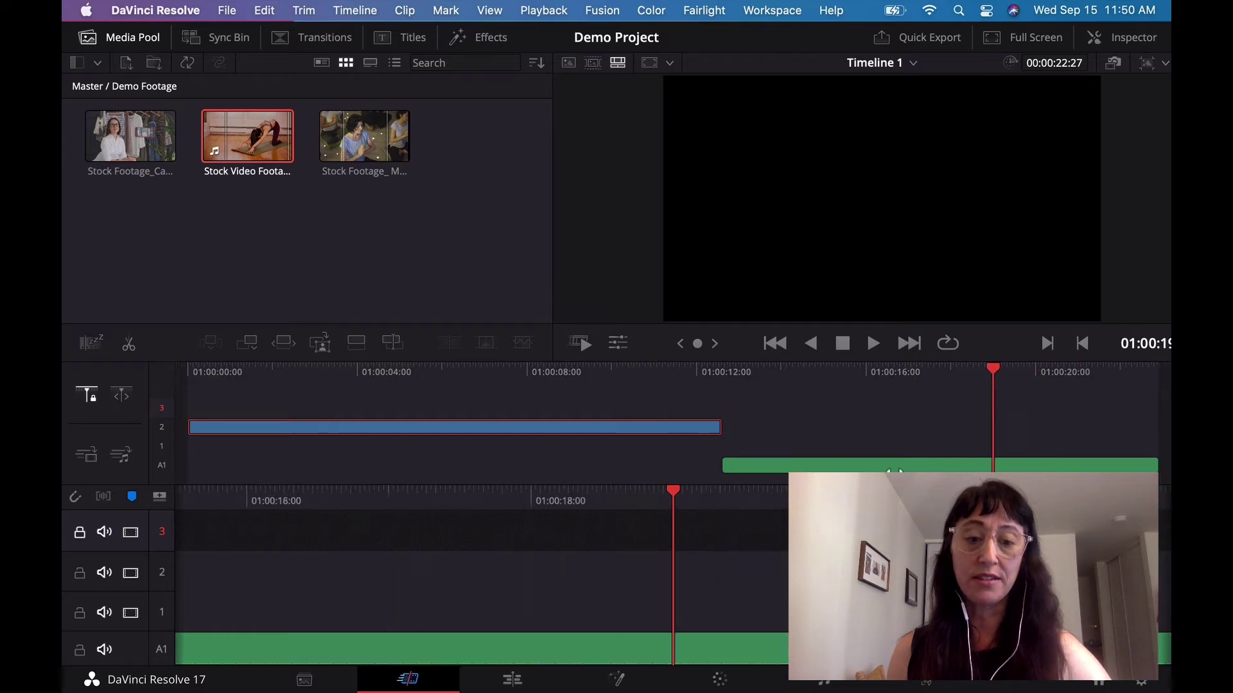
scroll(523, 460, "left", 4)
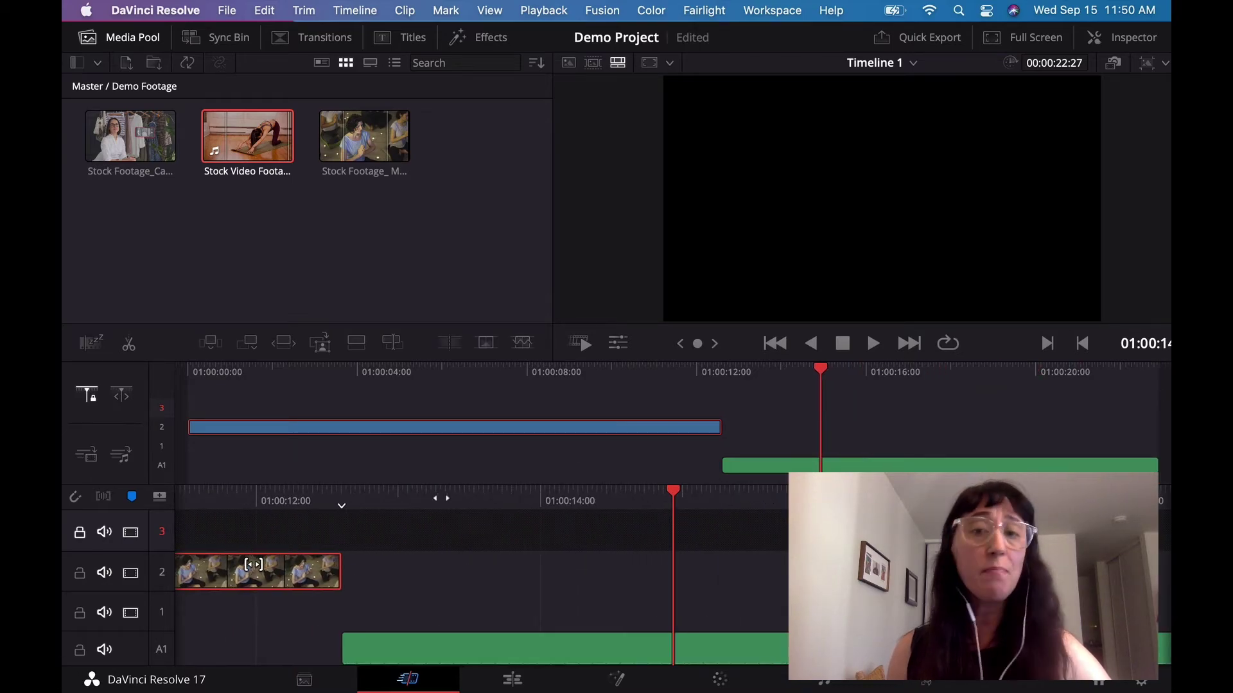
scroll(338, 564, "left", 2)
scroll(339, 565, "left", 3)
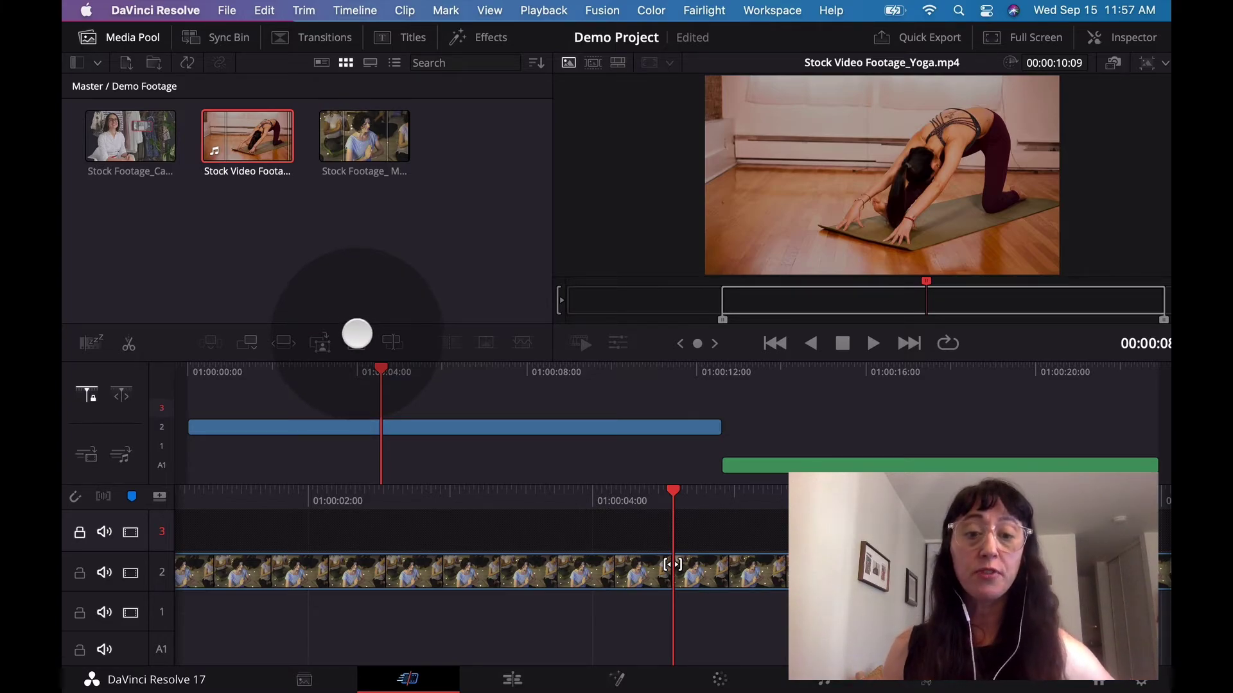
left_click(357, 334)
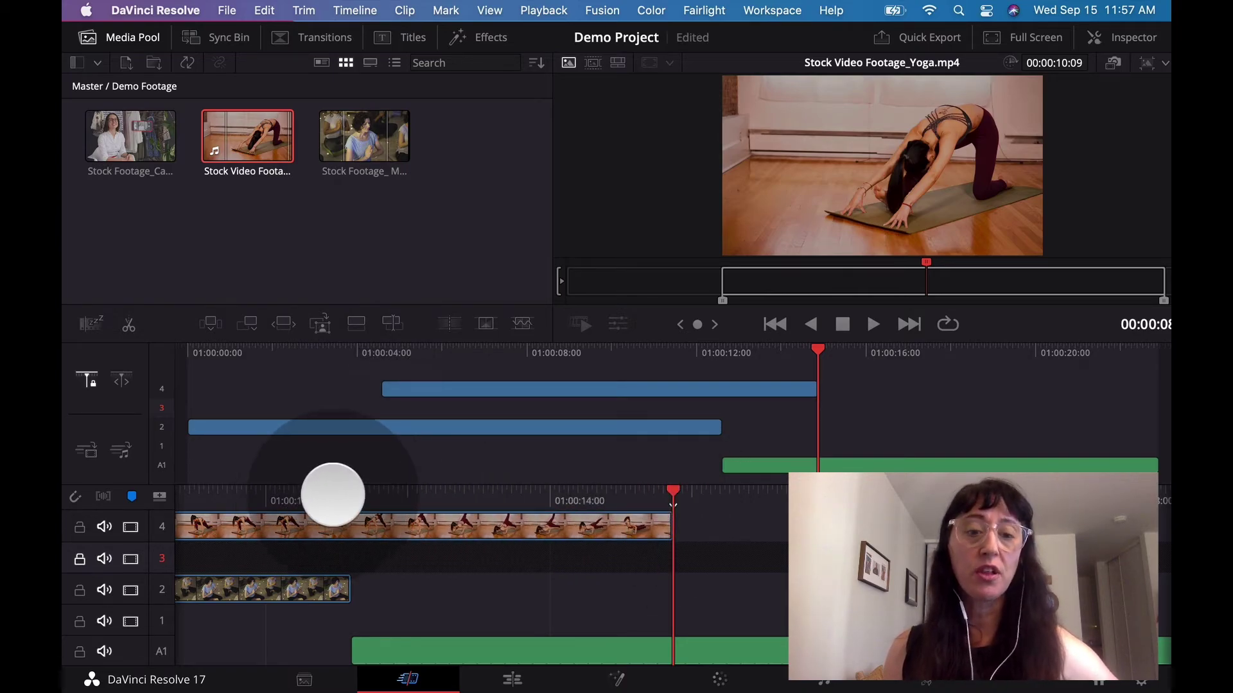
left_click_drag(299, 495, 710, 514)
left_click_drag(386, 499, 854, 468)
left_click_drag(313, 494, 340, 539)
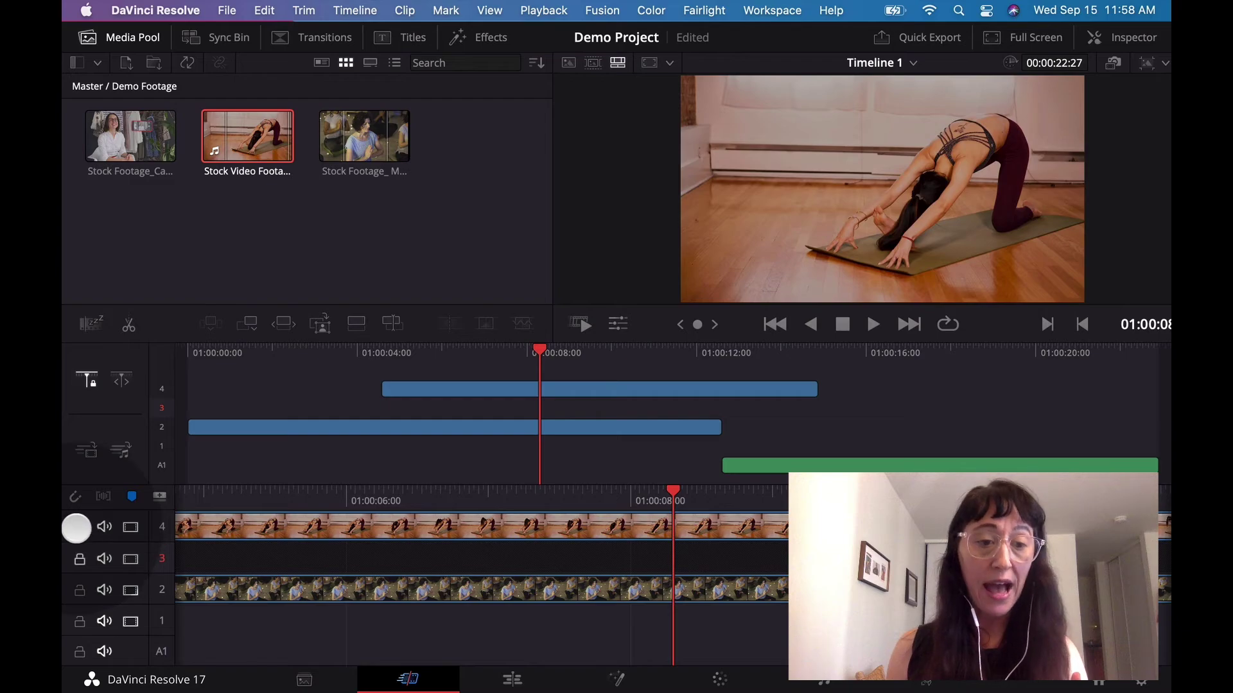
- Disable and re-enable track 4 to compare the stacked clips, and undo placing the Yoga clip on top
left_click(126, 527)
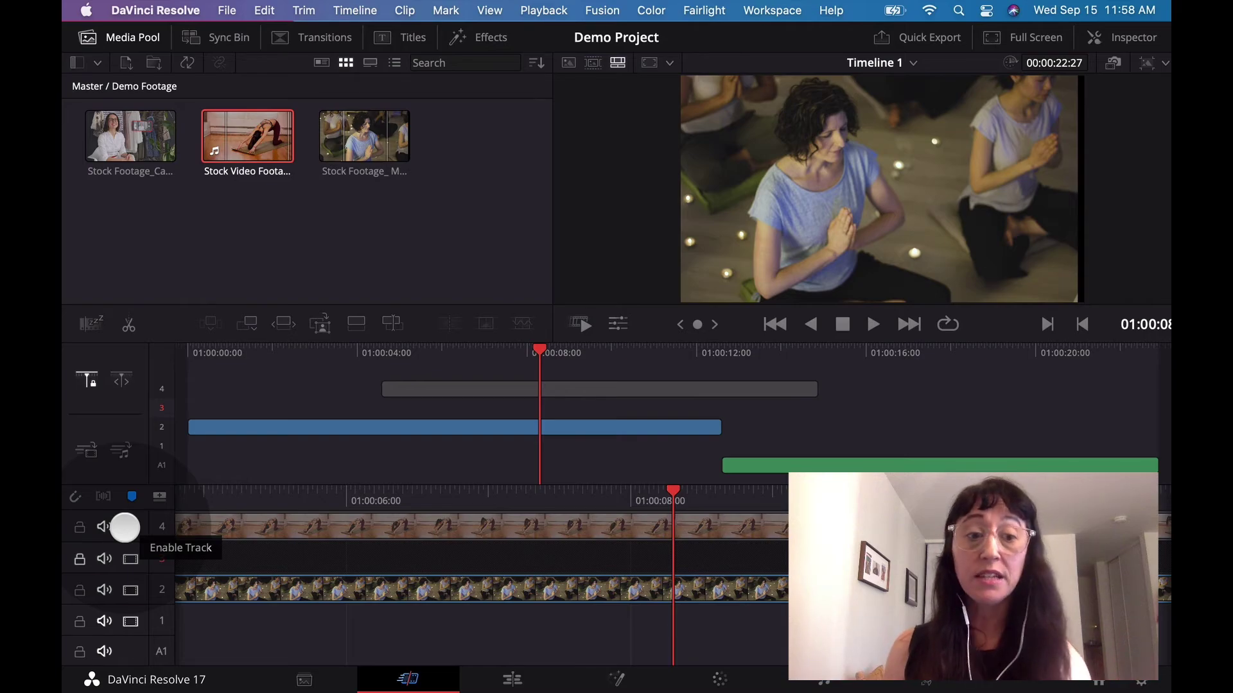
left_click(124, 527)
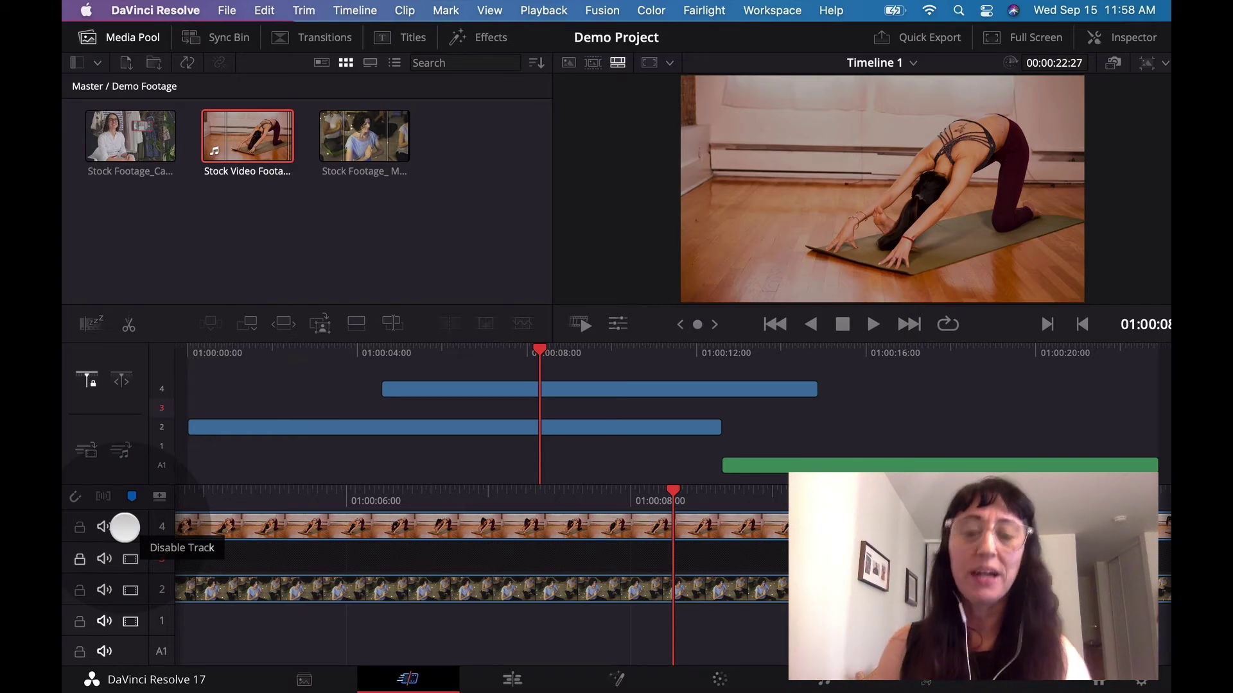
key("d")
key("d")
key("super+z")
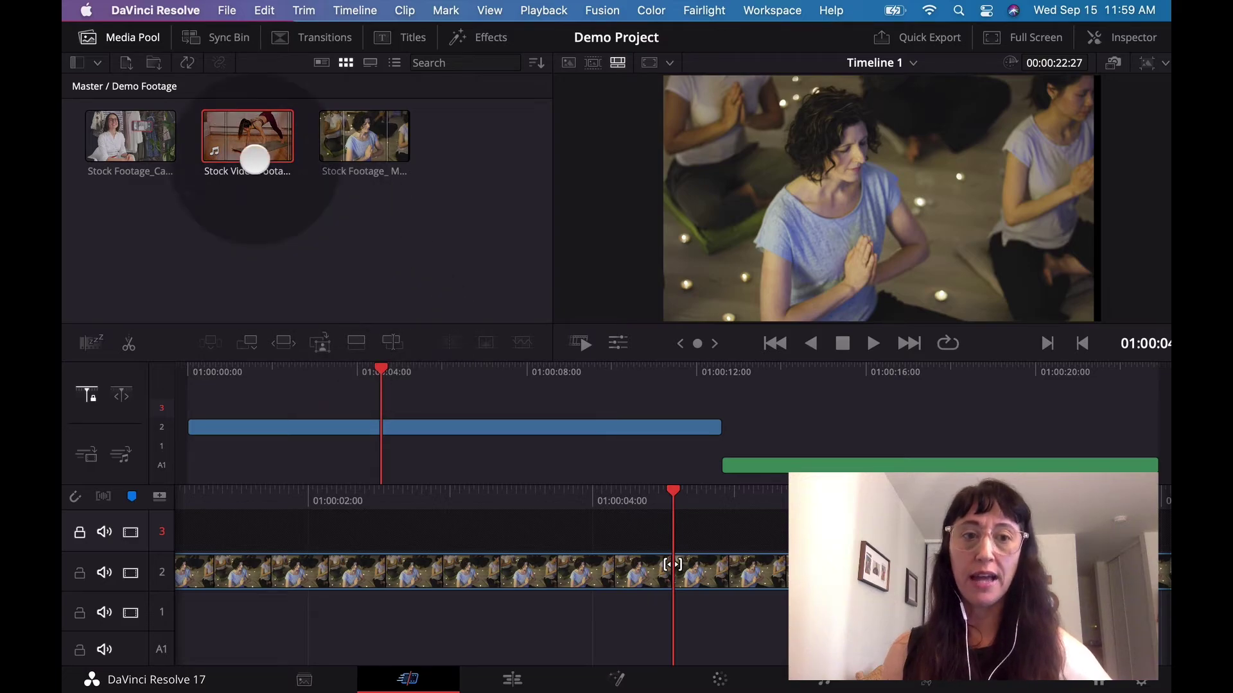
- Source-overwrite the Yoga clip onto track 4 above the Meditation clip, covering about the first 7 seconds, and scrub past its end
left_click(390, 343)
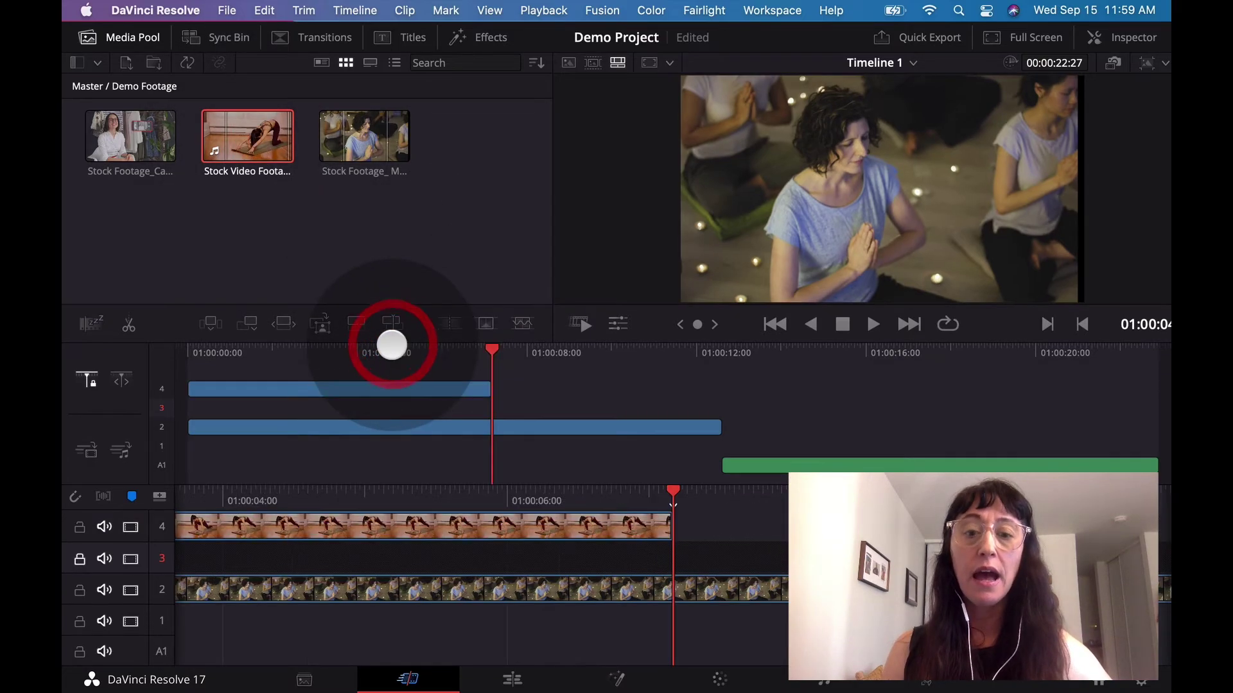
left_click(570, 498)
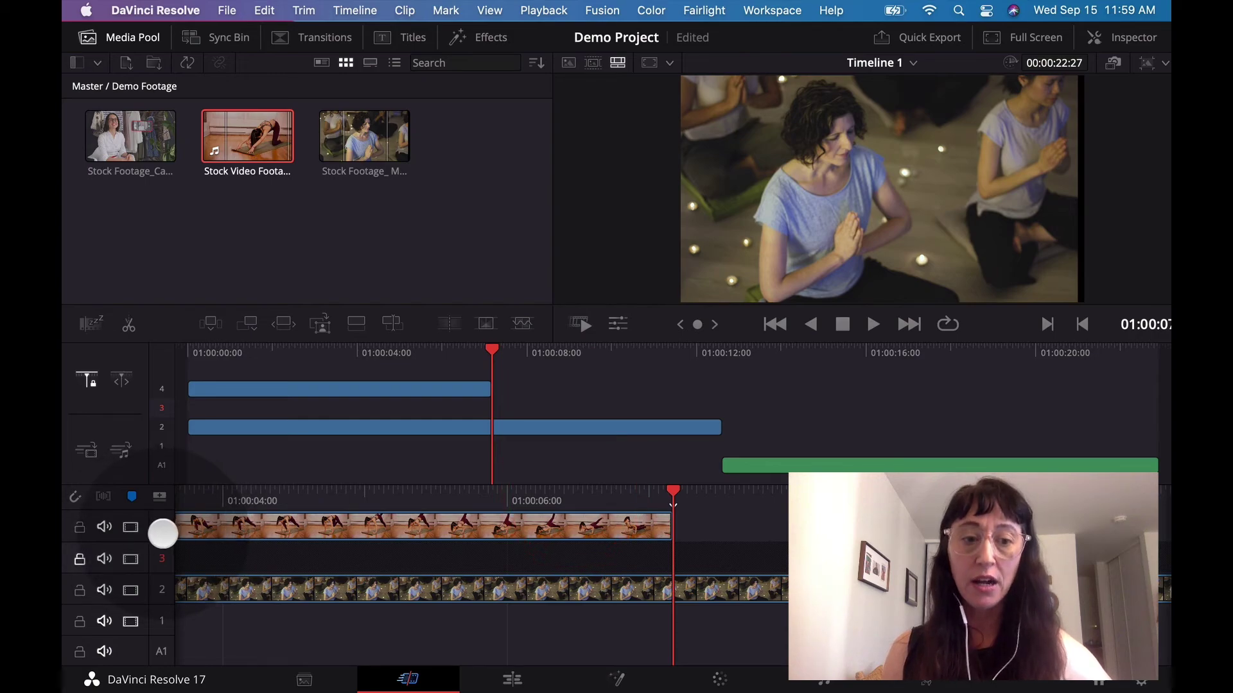
left_click_drag(523, 495, 860, 468)
left_click_drag(542, 495, 310, 545)
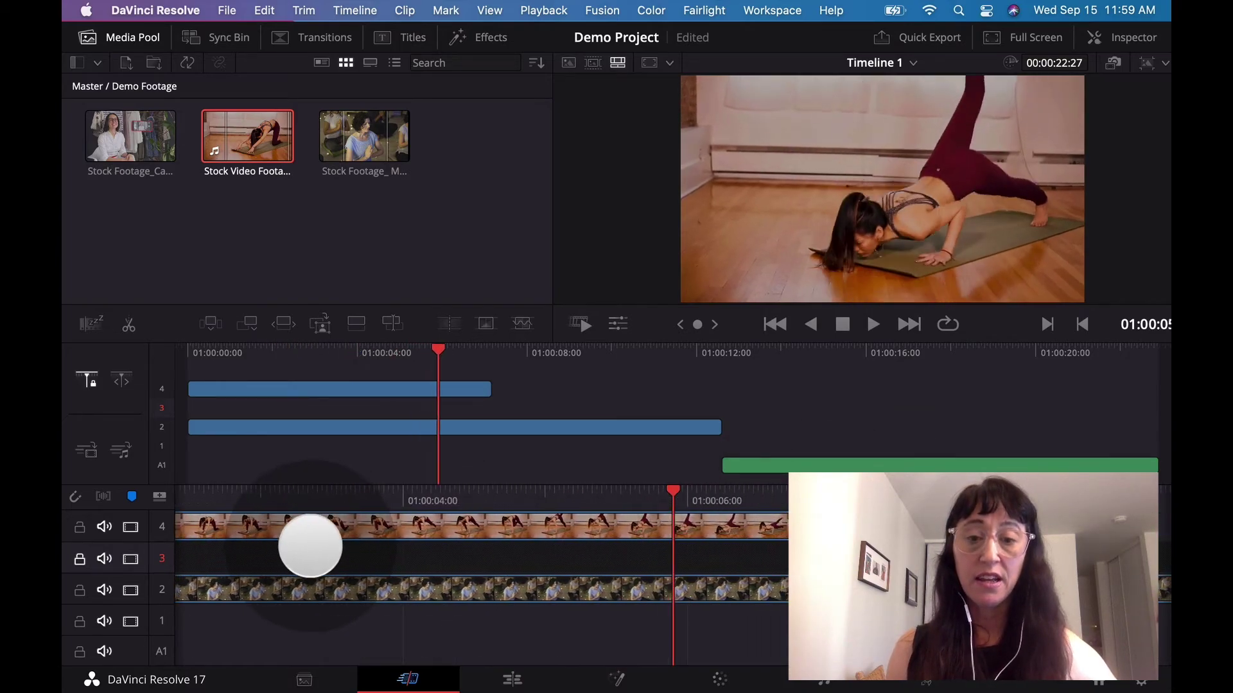
left_click_drag(531, 498, 363, 505)
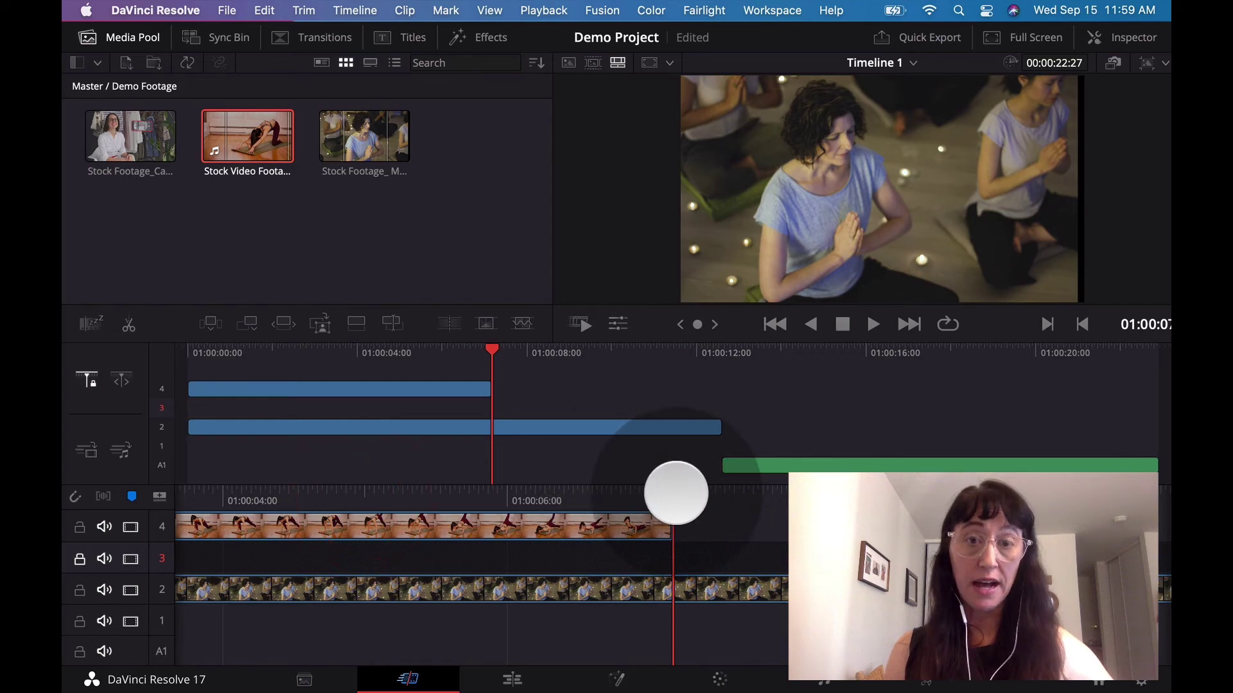
left_click_drag(566, 507, 779, 517)
left_click(468, 509)
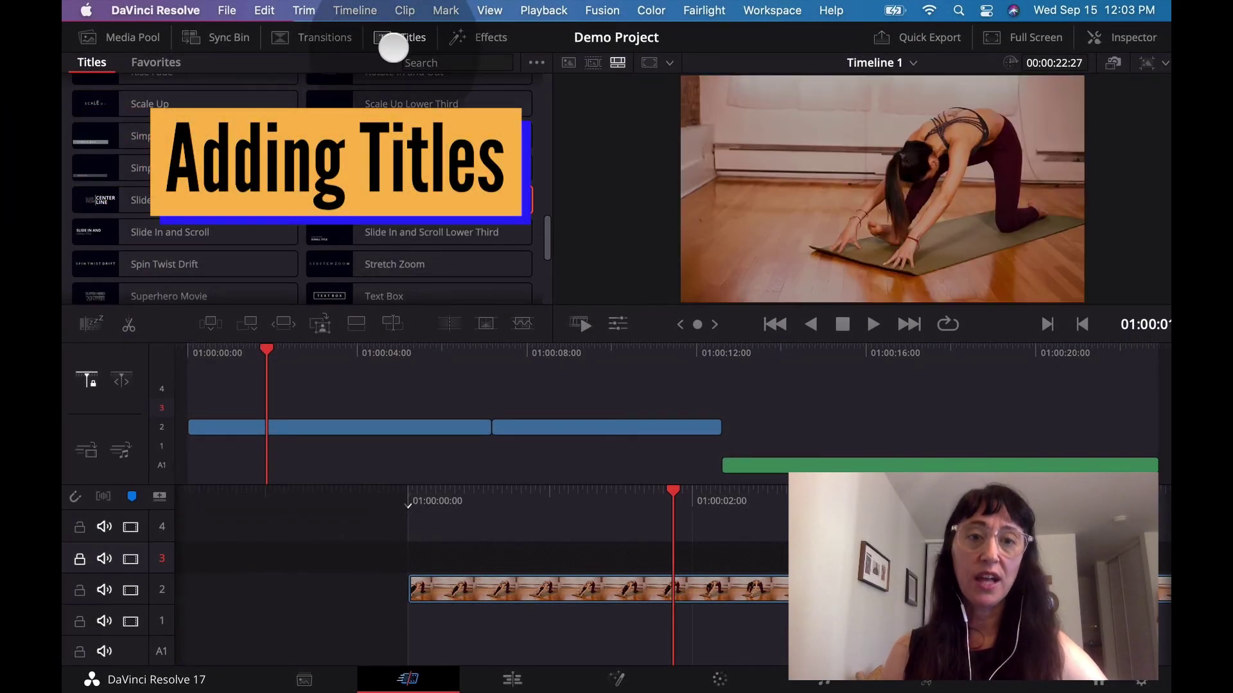
- Place a Slide In and Down title on track 4 above the Yoga clip from about 0.6 seconds, and play through it
mouse_move(542, 242)
left_mouse_down()
mouse_move(532, 148)
mouse_move(525, 238)
left_mouse_up()
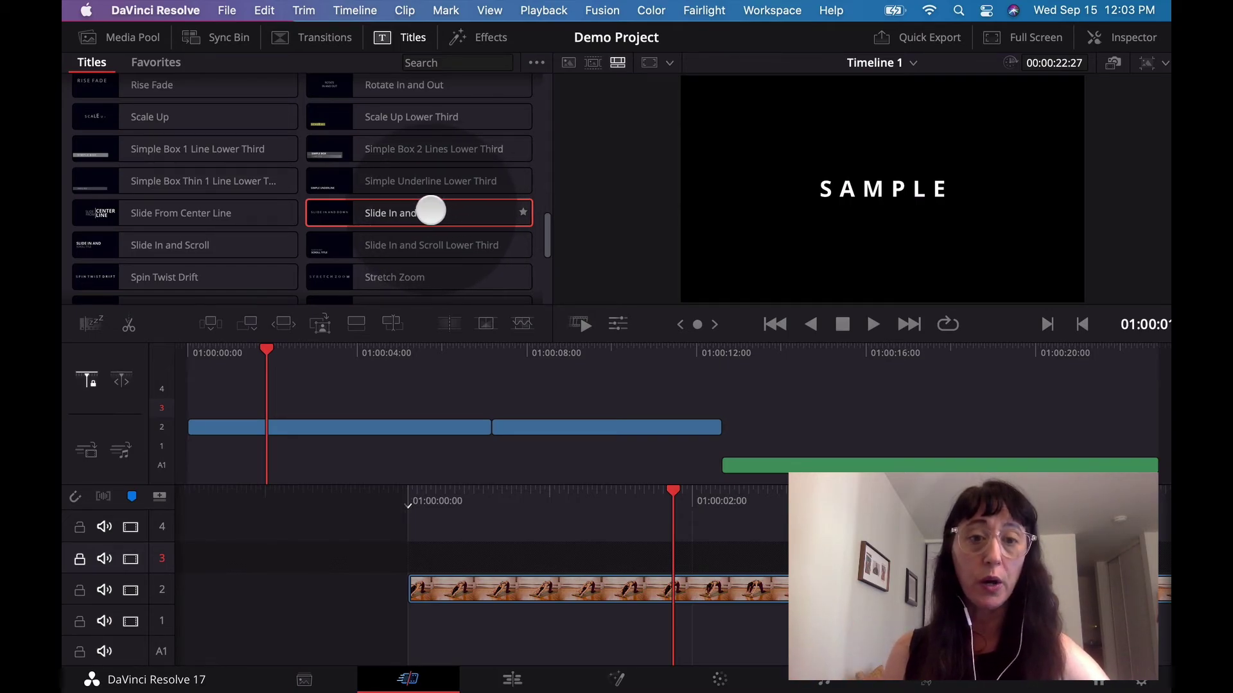
left_click_drag(422, 212, 499, 509)
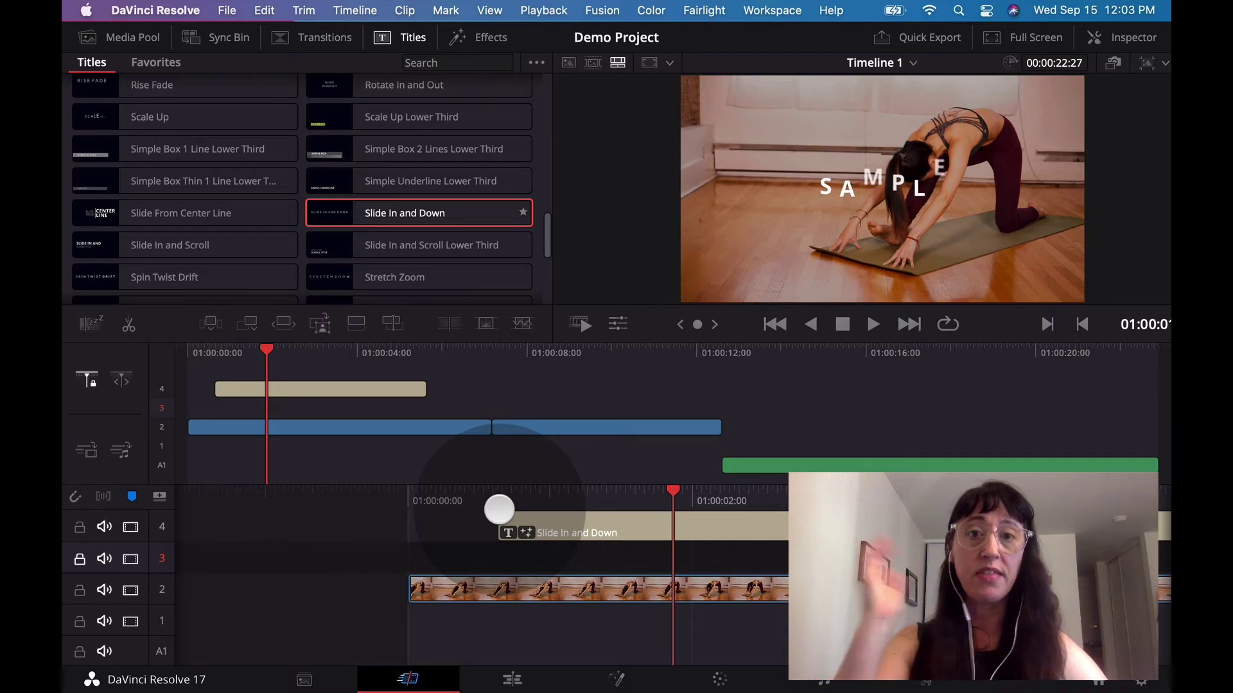
left_click_drag(503, 503, 738, 514)
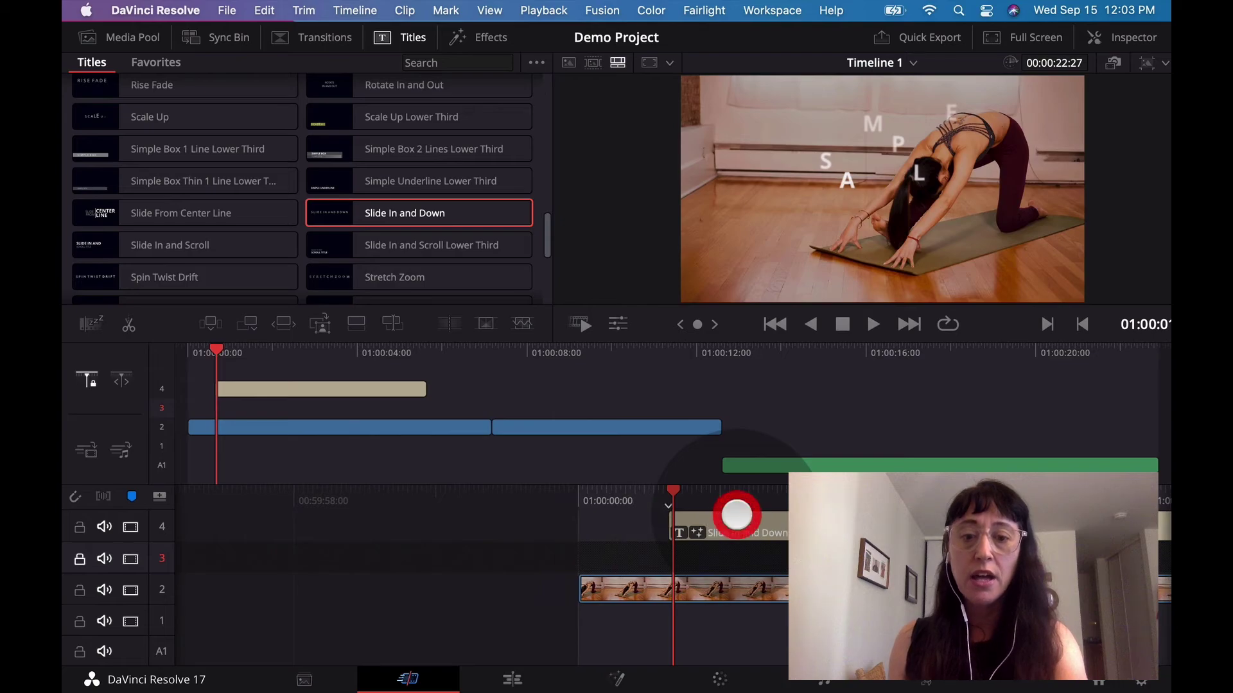
key("space")
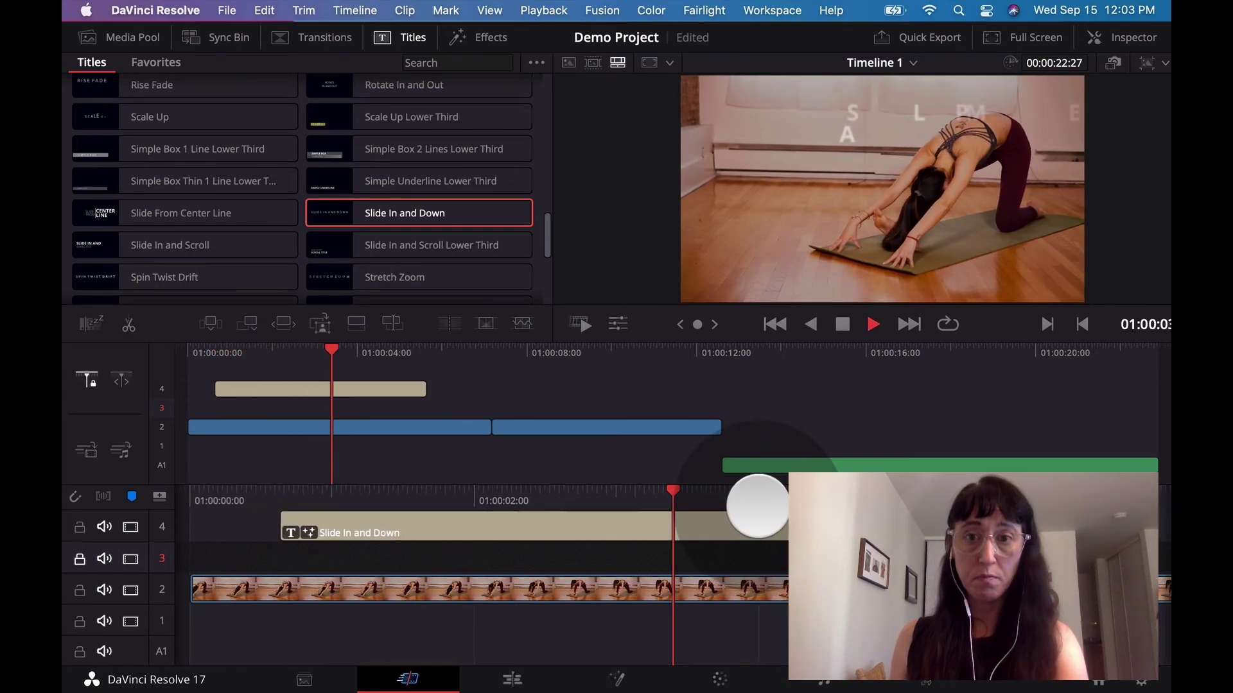
left_click_drag(647, 504, 786, 507)
key("space")
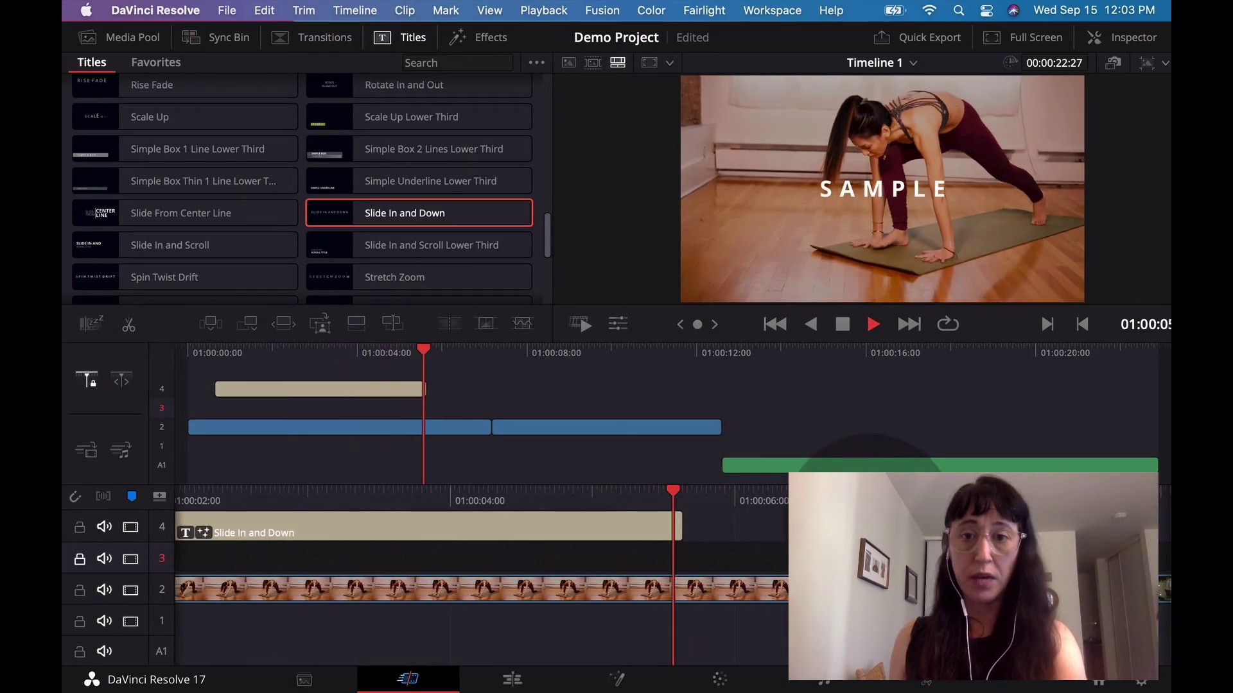
key("space")
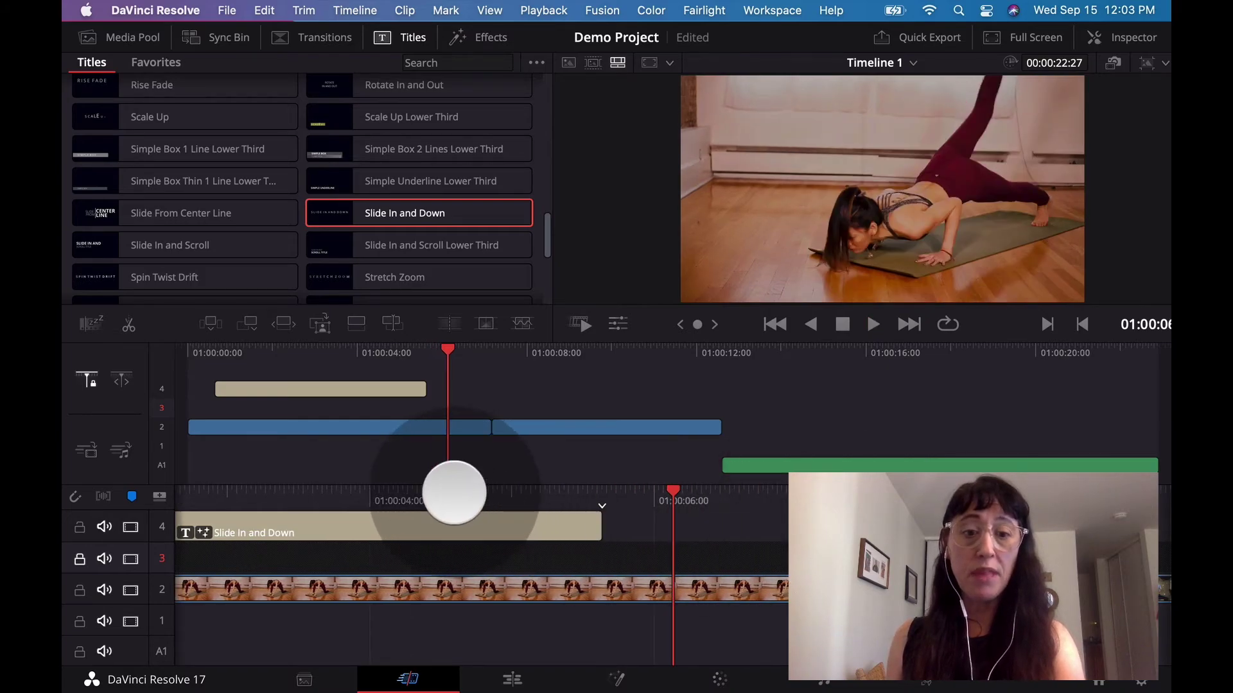
- Replace the sample text of the Slide In and Down title on track 4 with "Yoga For Beginners"
left_click(460, 528)
left_click_drag(454, 486, 918, 488)
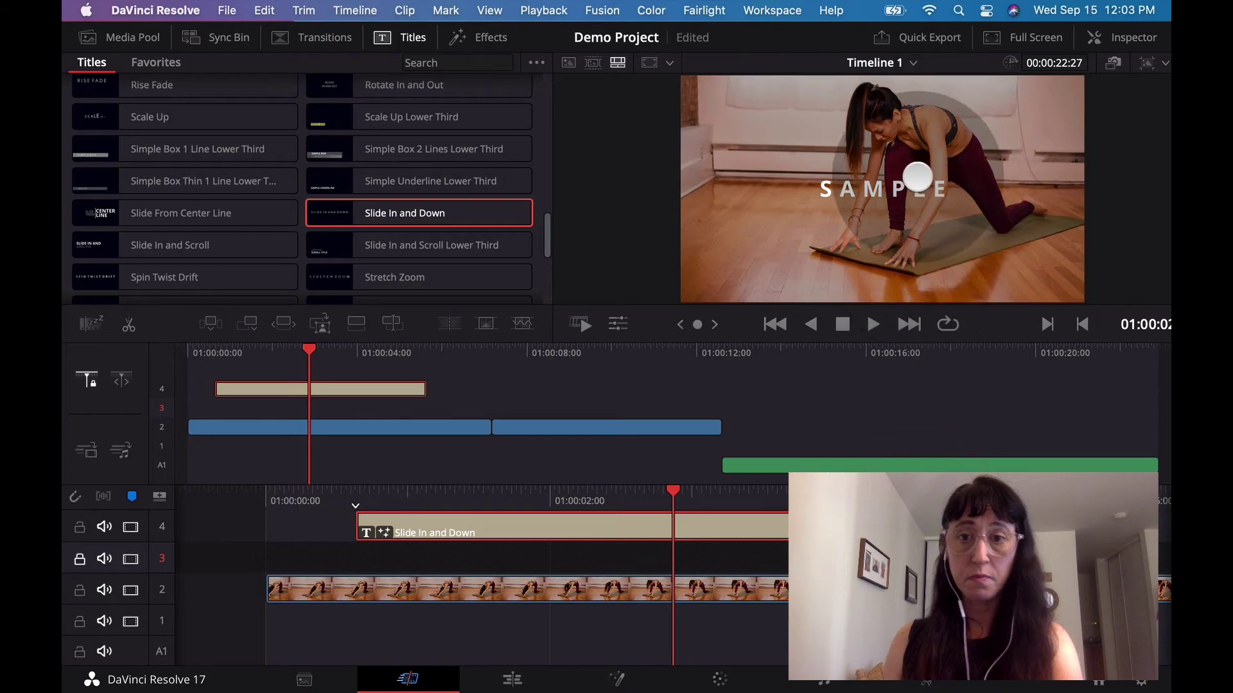
left_click(892, 191)
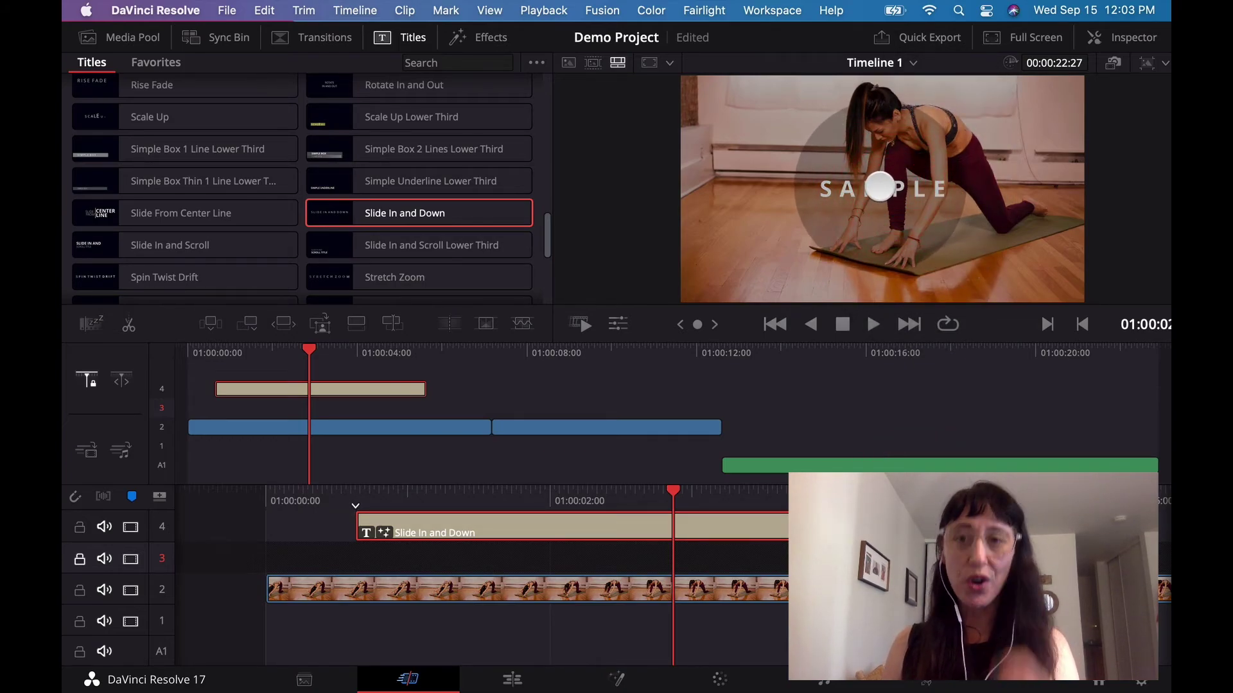
left_click(1133, 36)
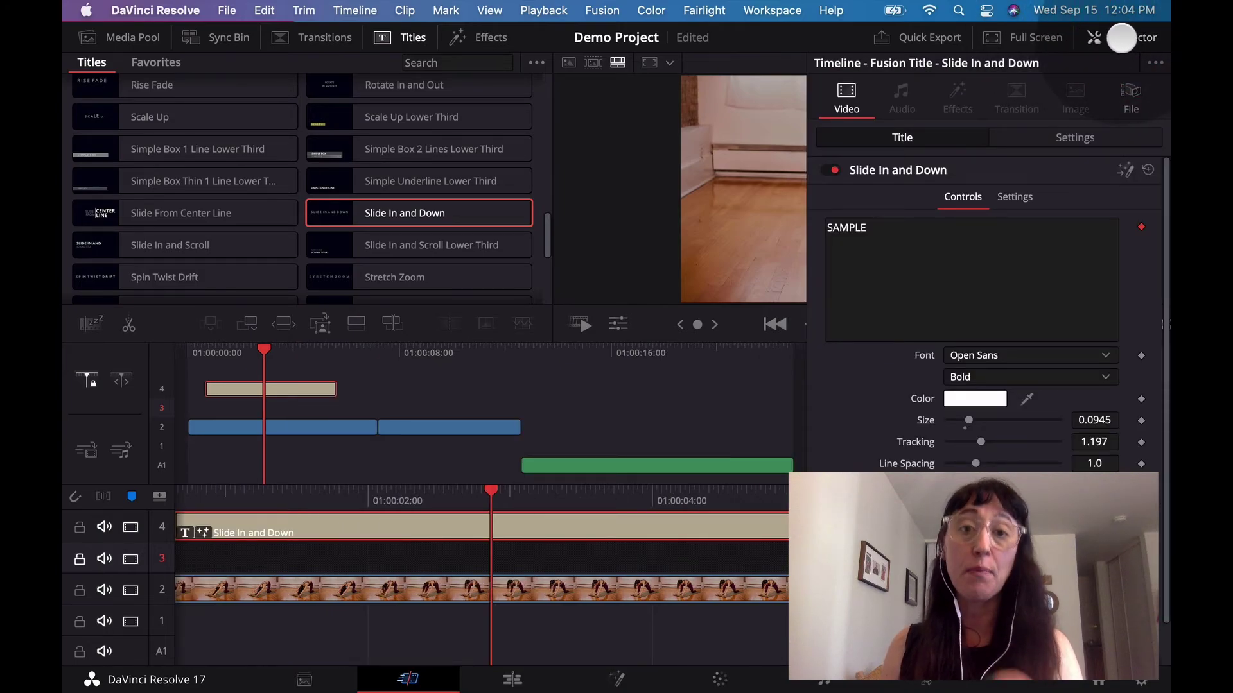
left_click(882, 227)
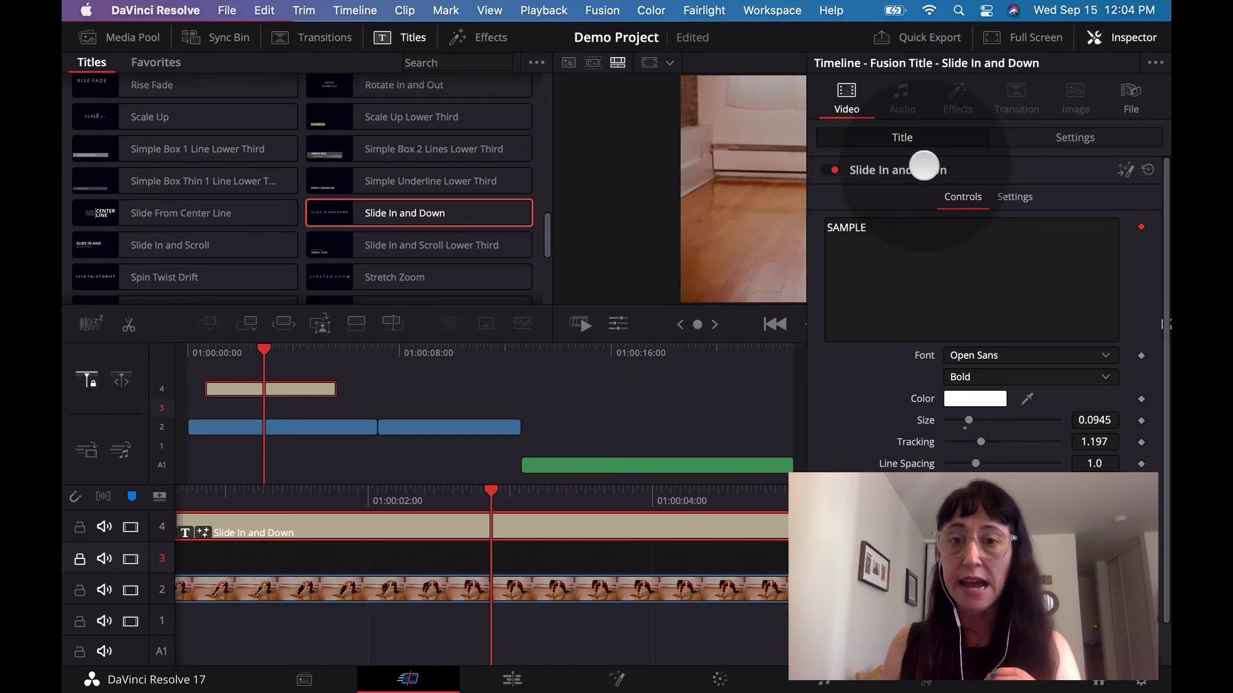
double_click(881, 232)
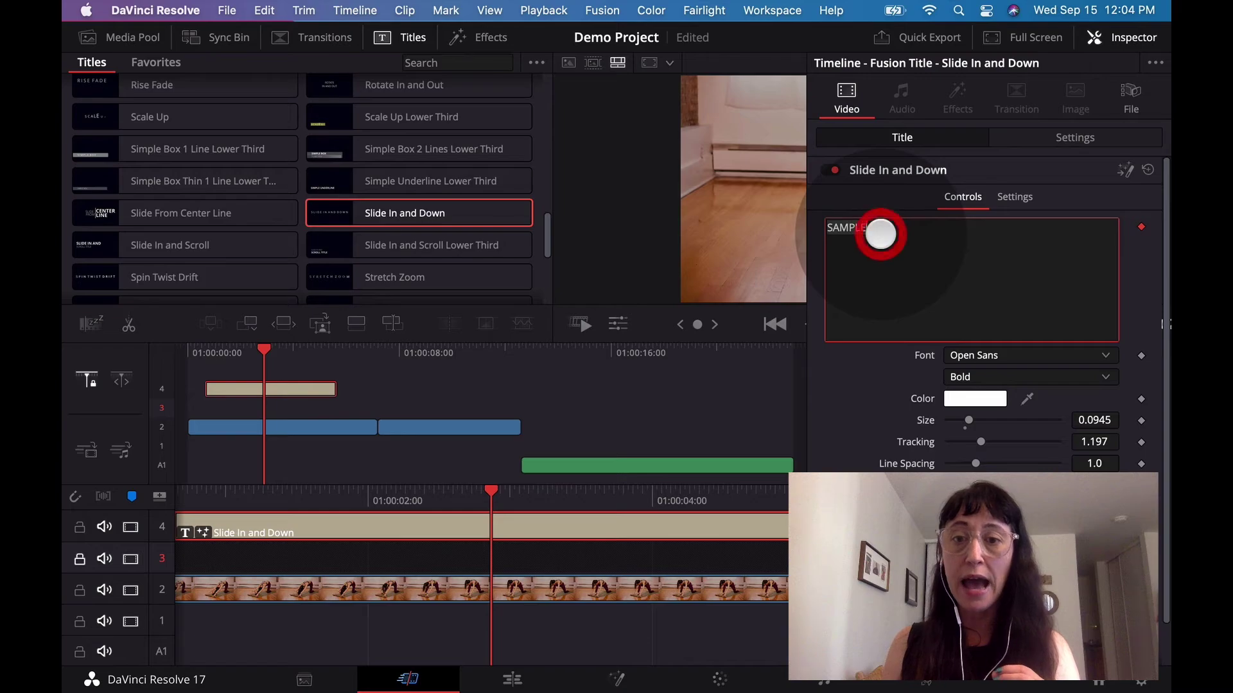
key("BackSpace")
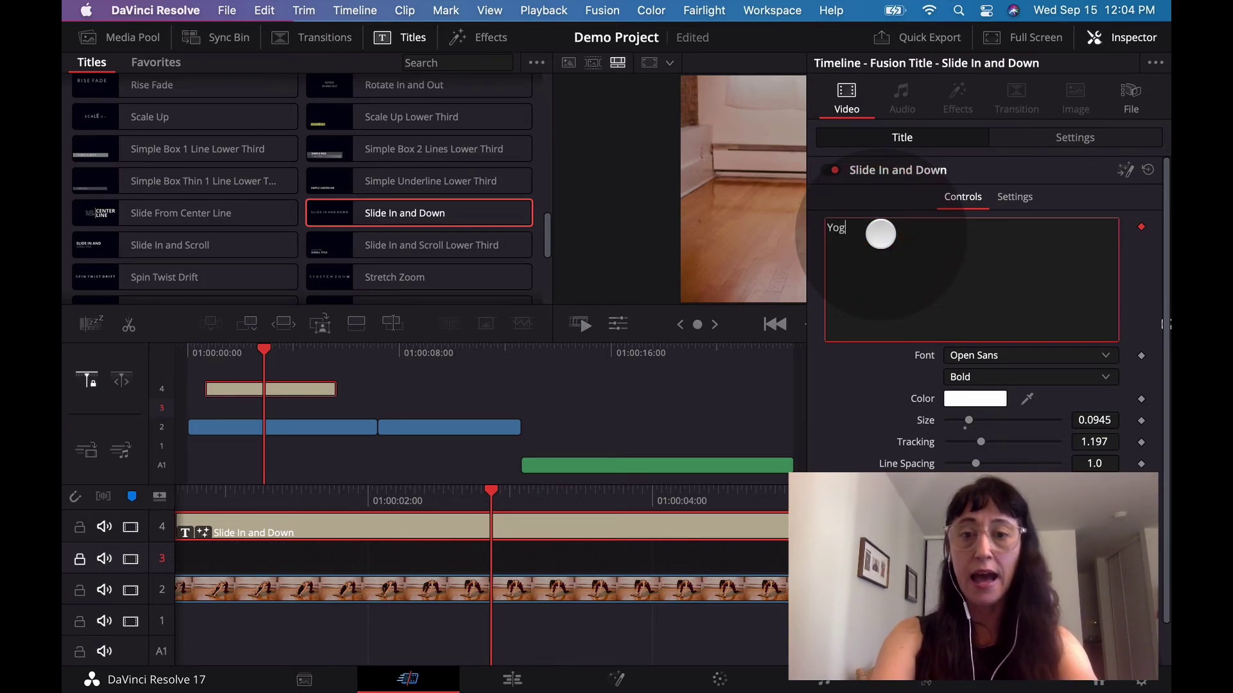
type("Yoga Fo")
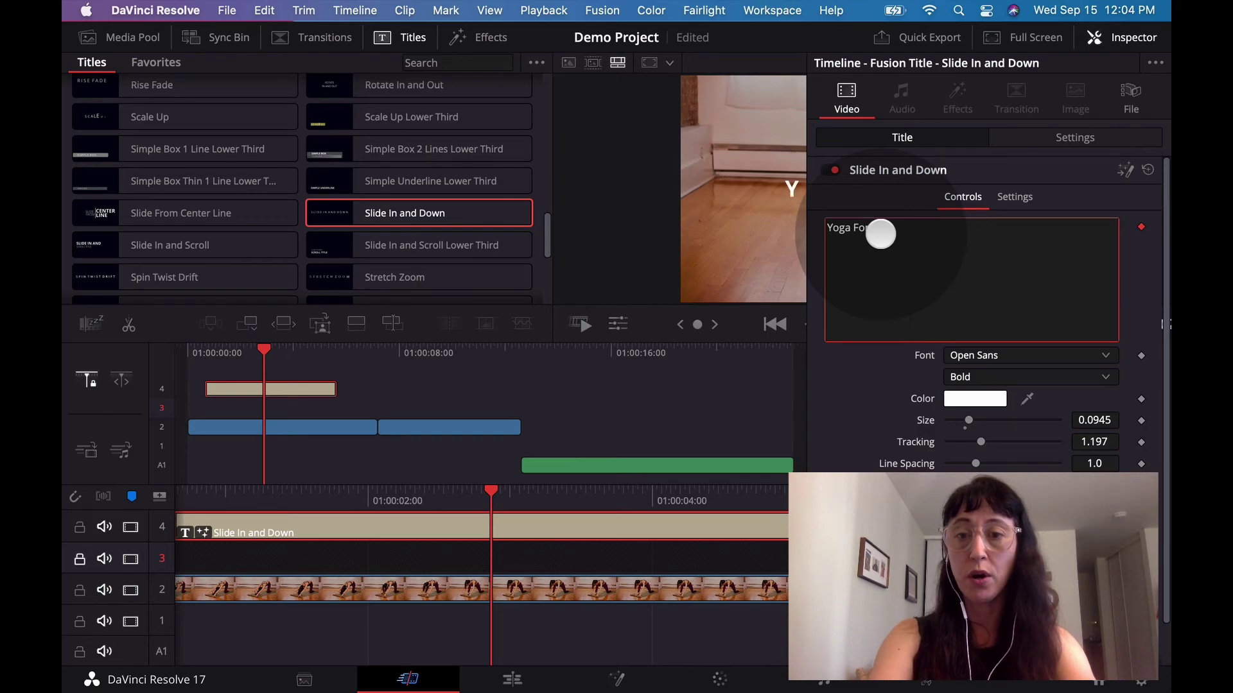
type("r Bwginners")
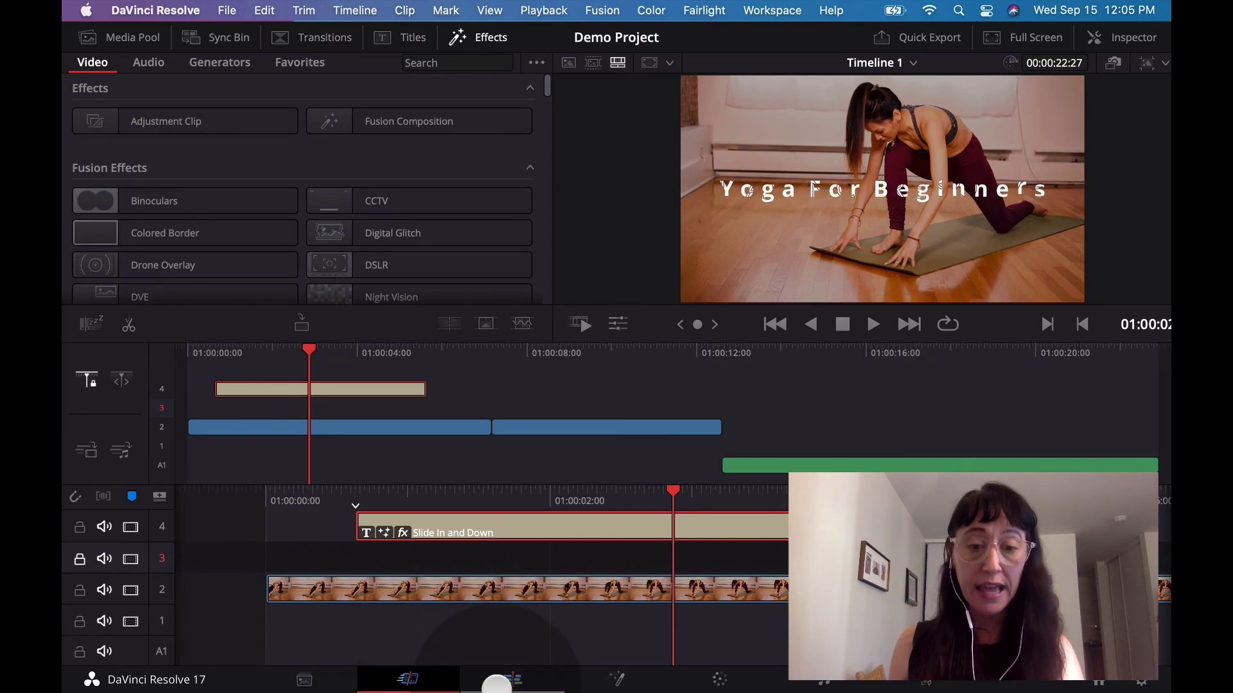
- View the project on the Edit page and return to the Cut page to compare the workspaces
left_click(498, 681)
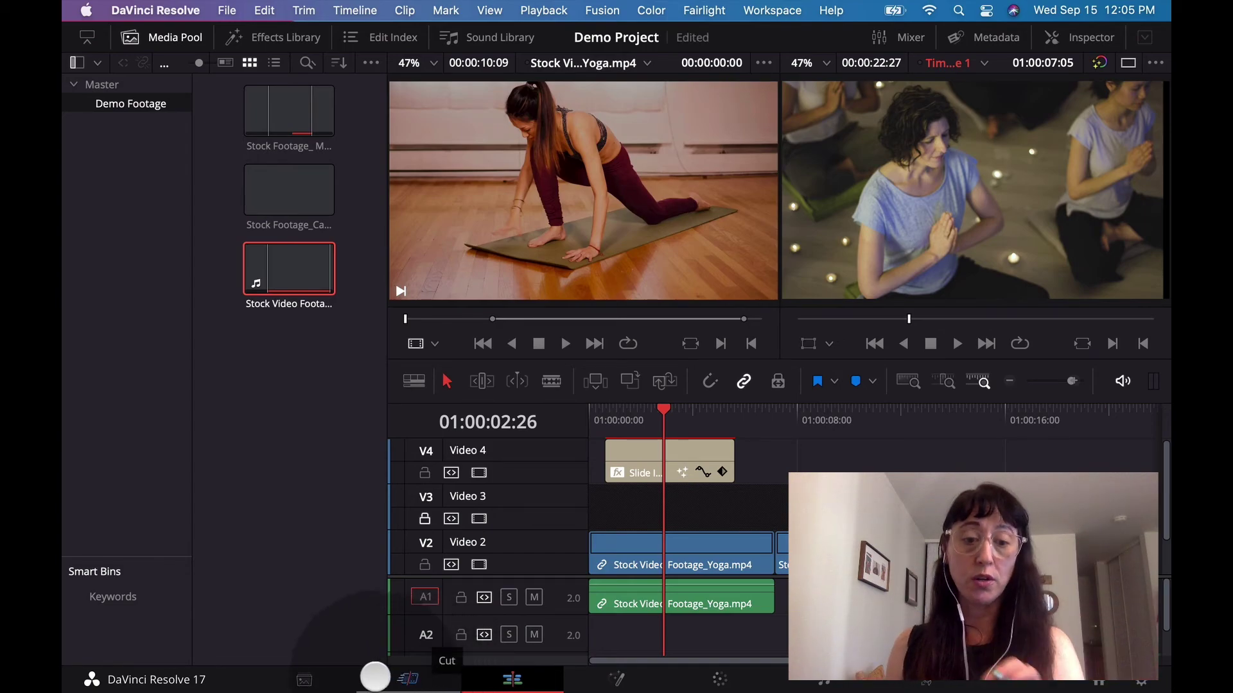
left_click(404, 680)
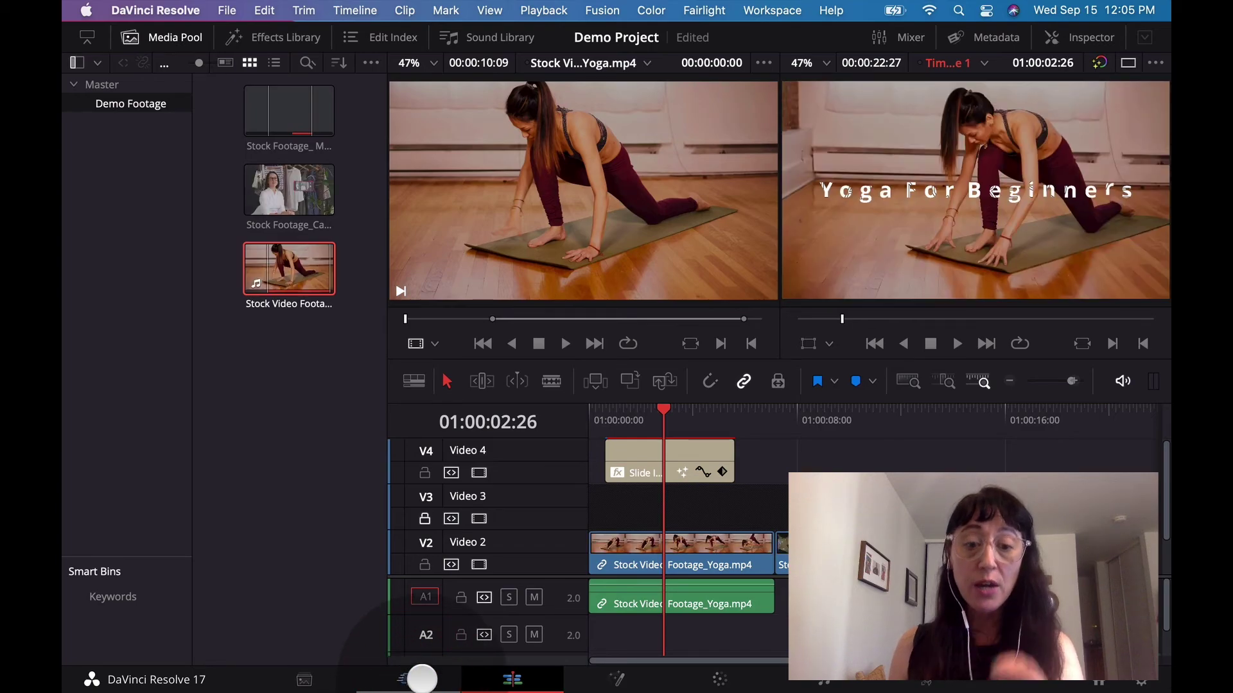
left_click(416, 674)
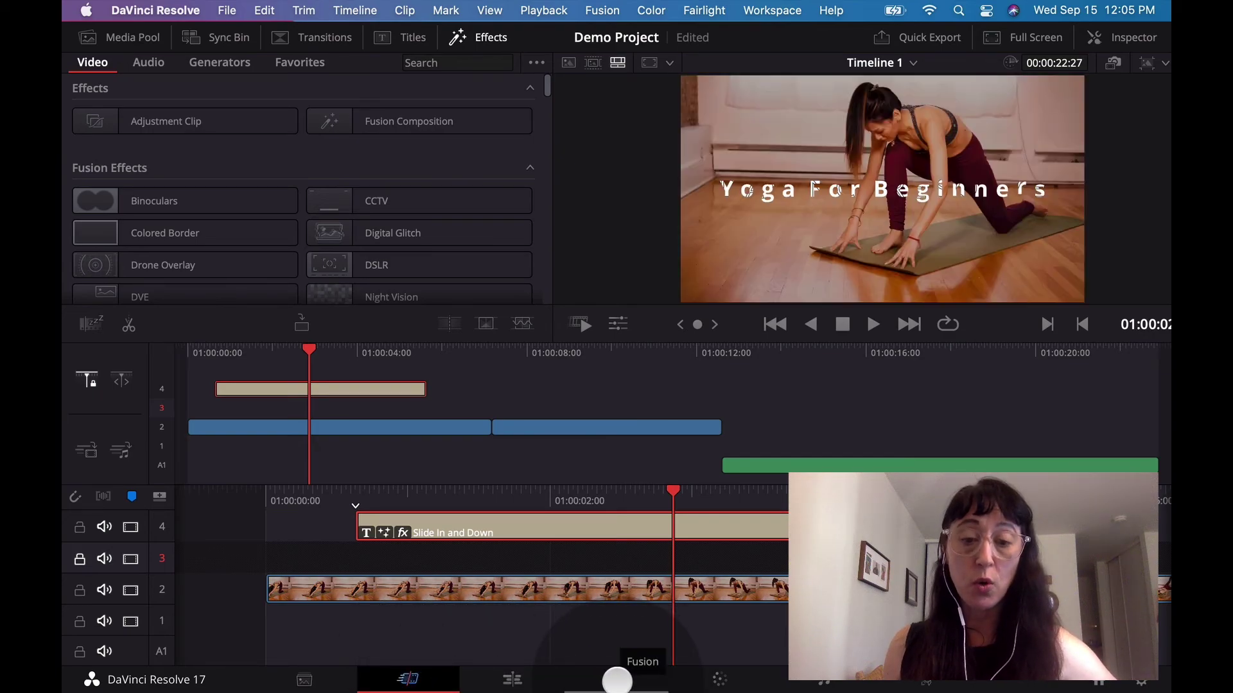
left_click(717, 679)
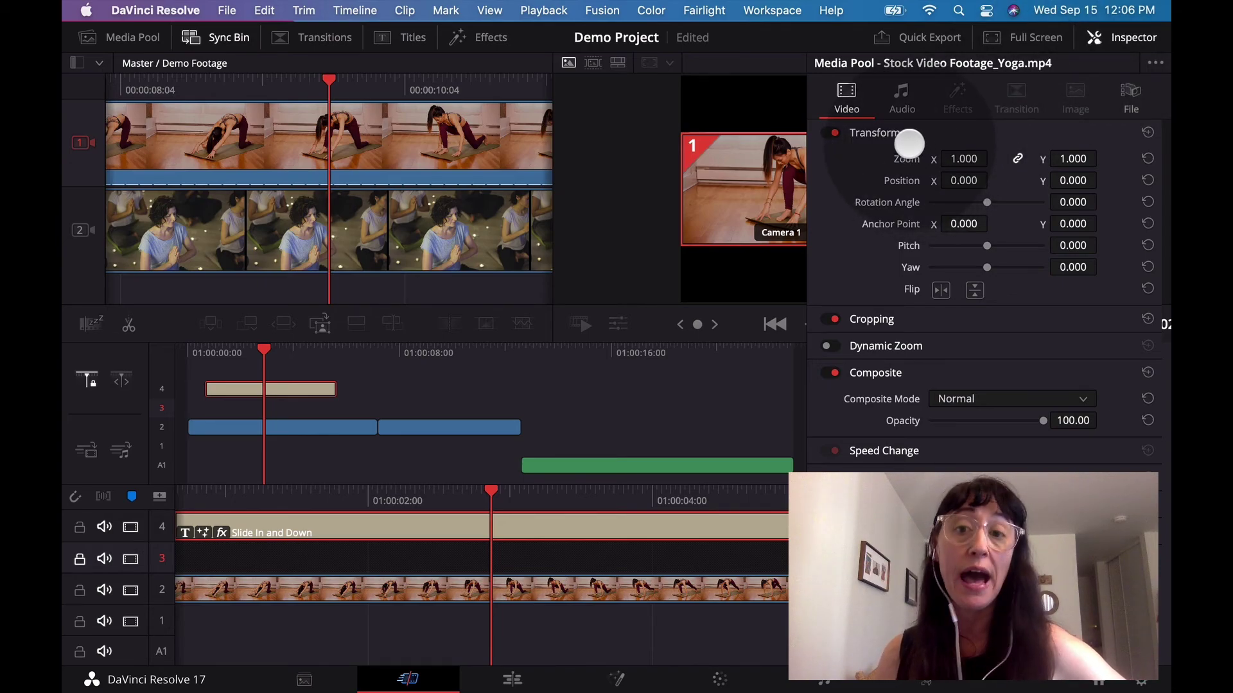
- Return to the media pool and examine the Yoga clip's audio and video properties in the Inspector
left_click(116, 37)
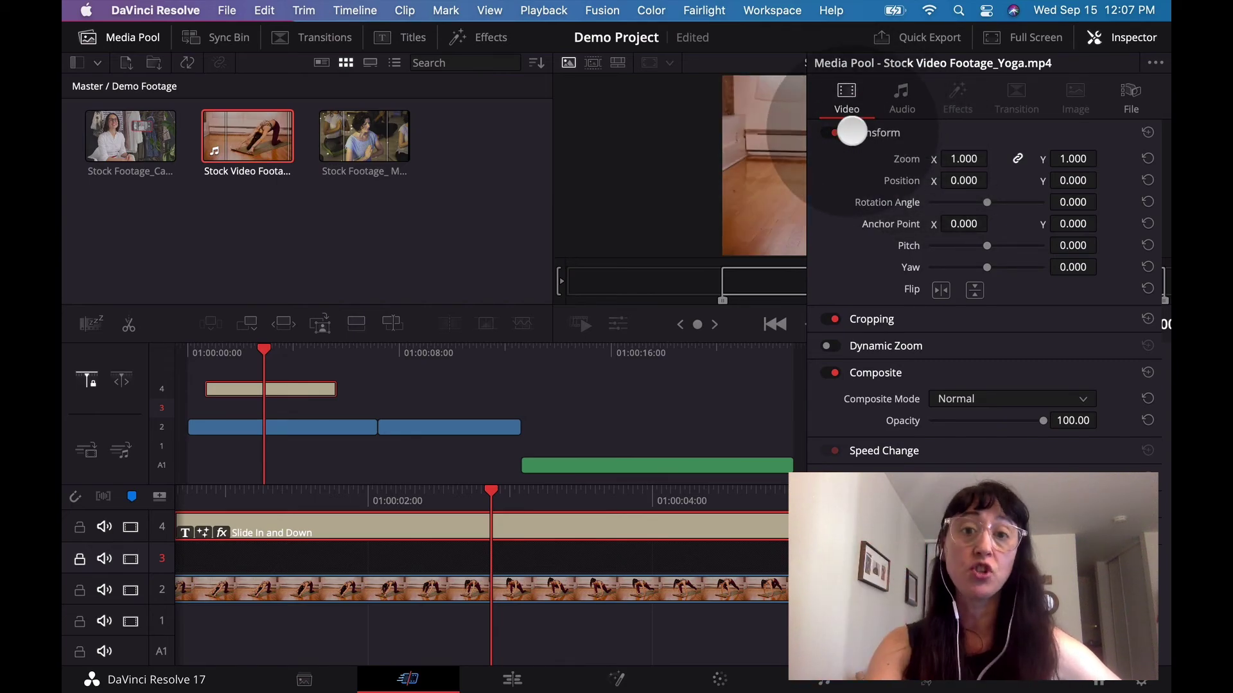
left_click(902, 100)
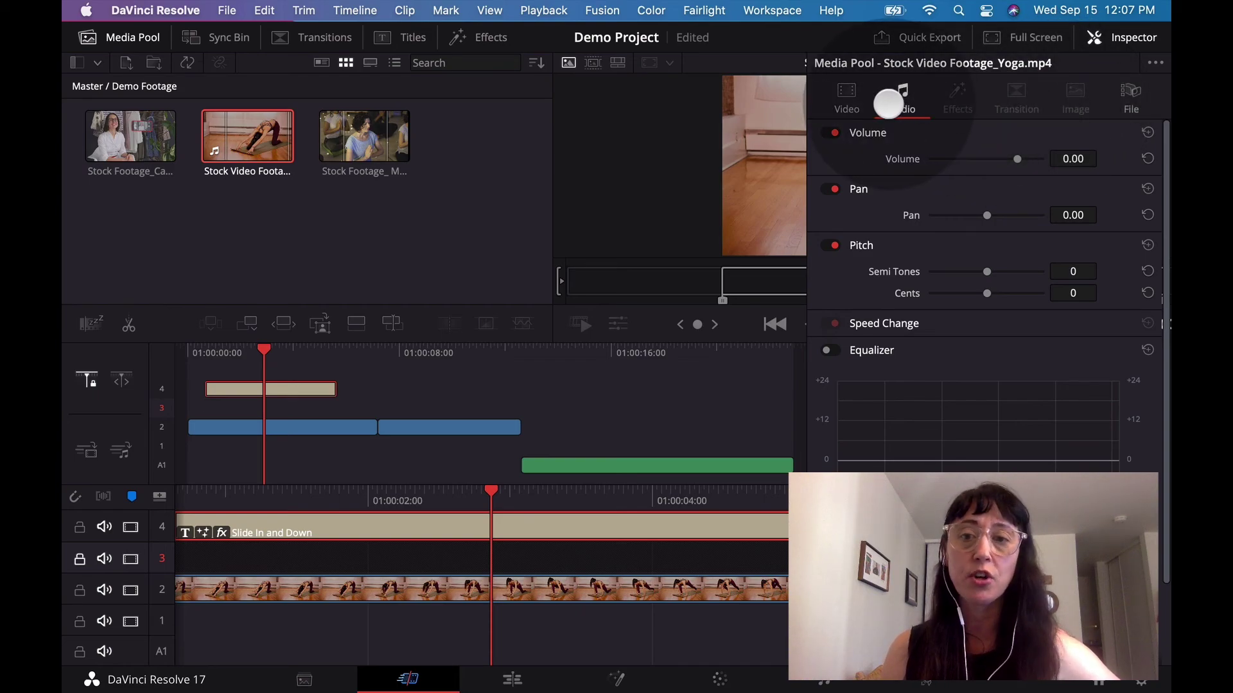
left_click(853, 101)
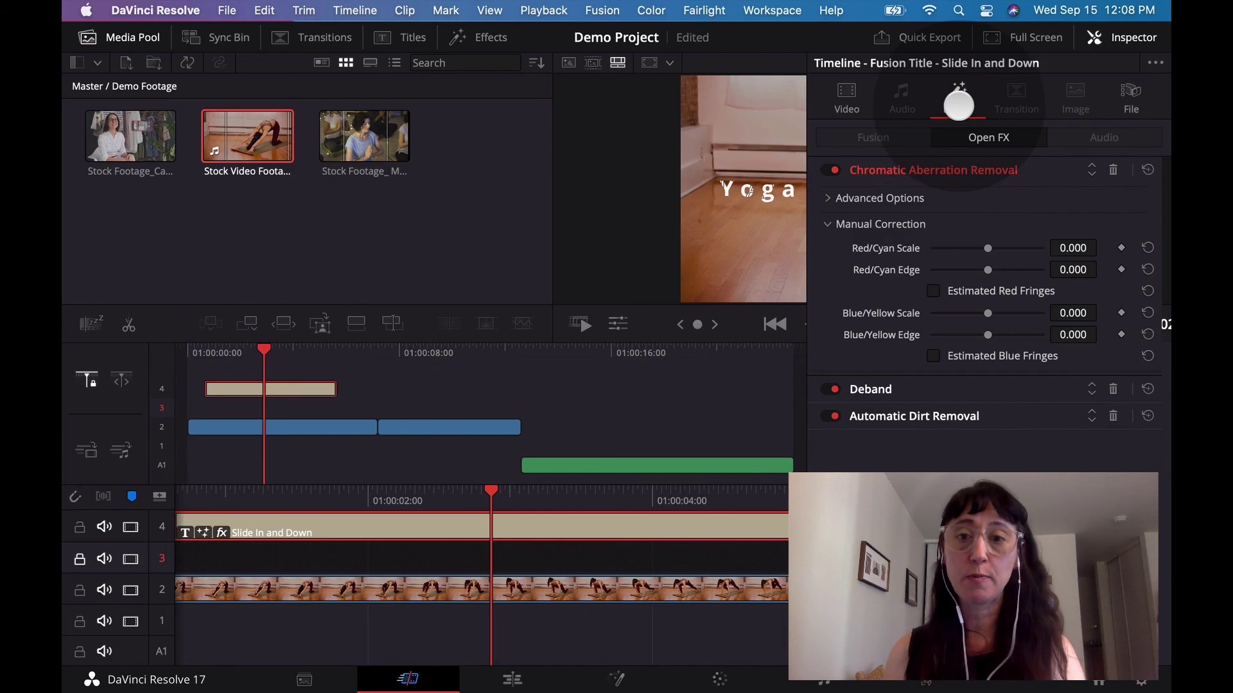
- Disable the title's Automatic Dirt Removal and Deband effects, and switch Chromatic Aberration Removal off and back on
left_click(834, 170)
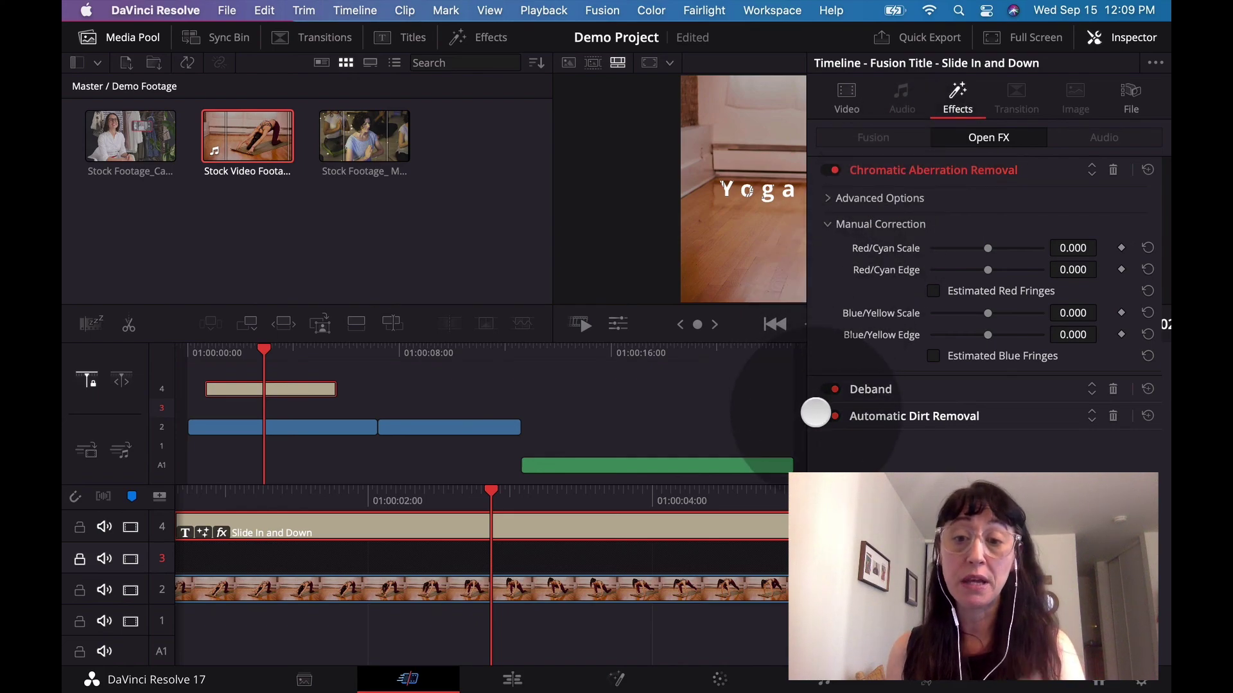
left_click(829, 415)
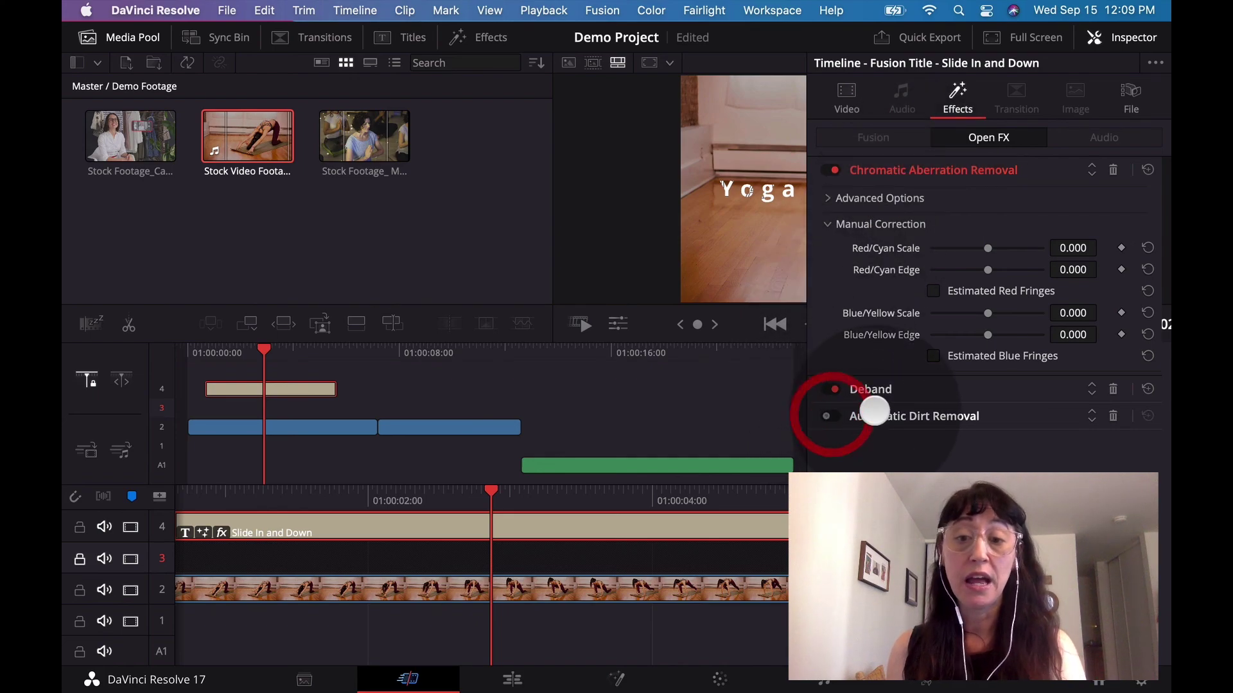
left_click(838, 390)
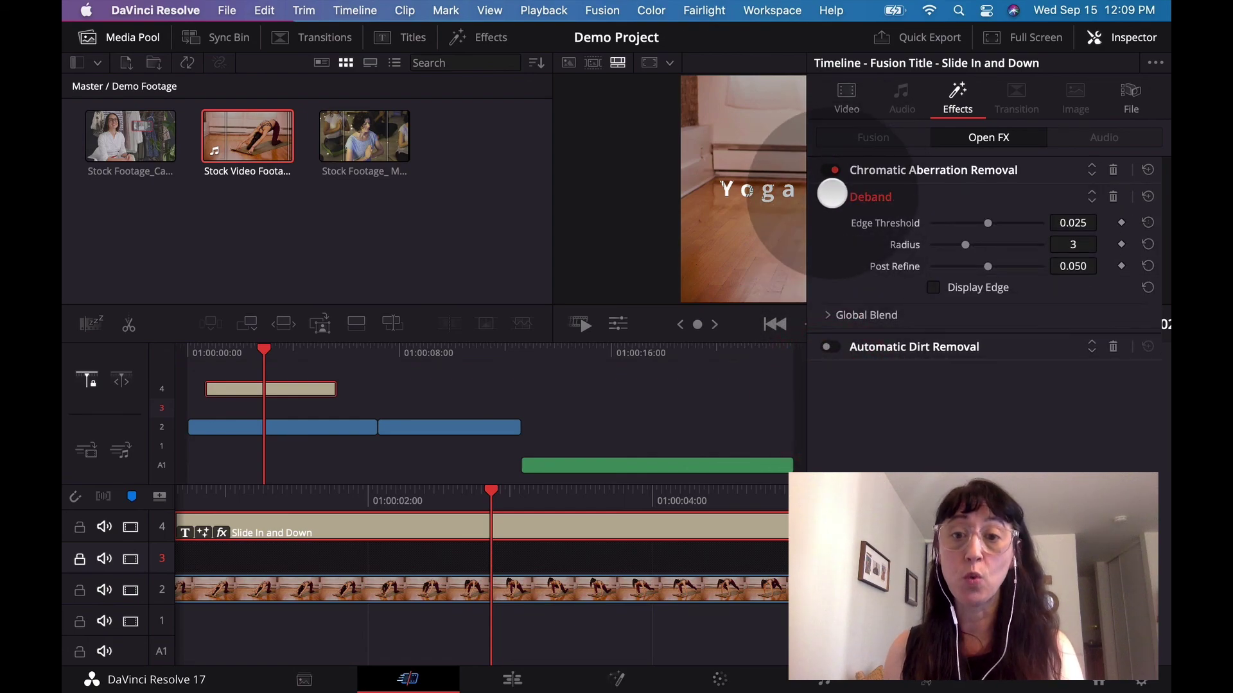
left_click(836, 171)
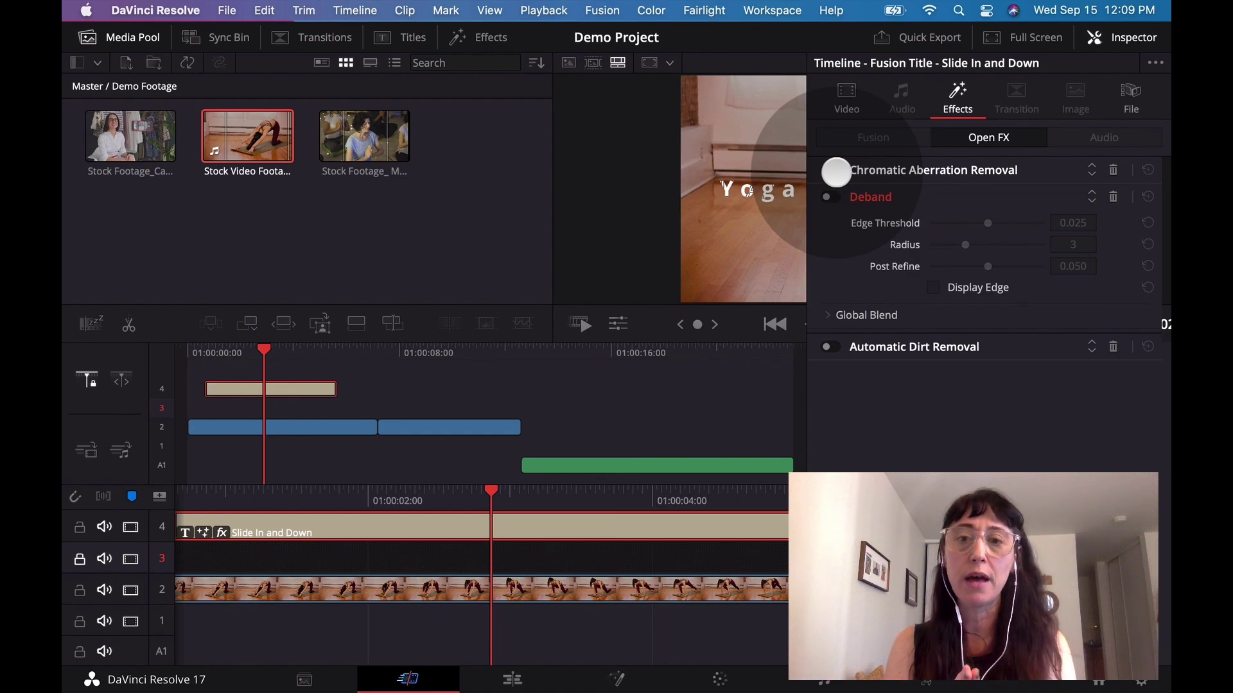
left_click(836, 172)
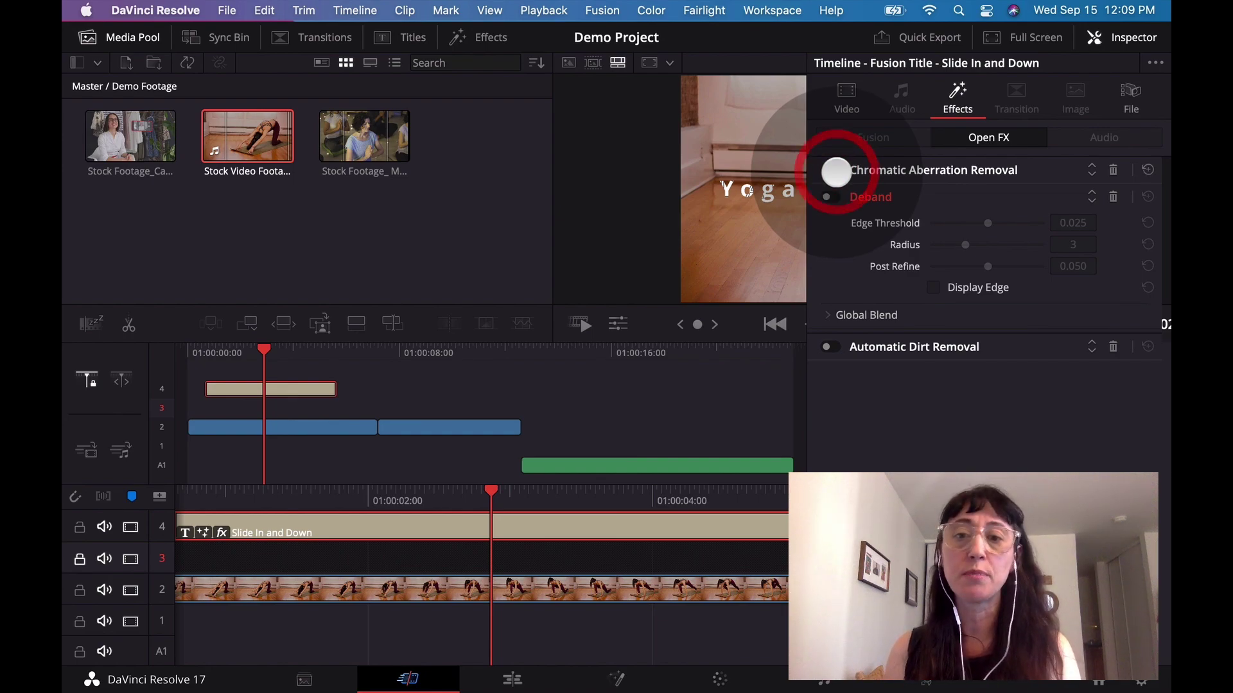